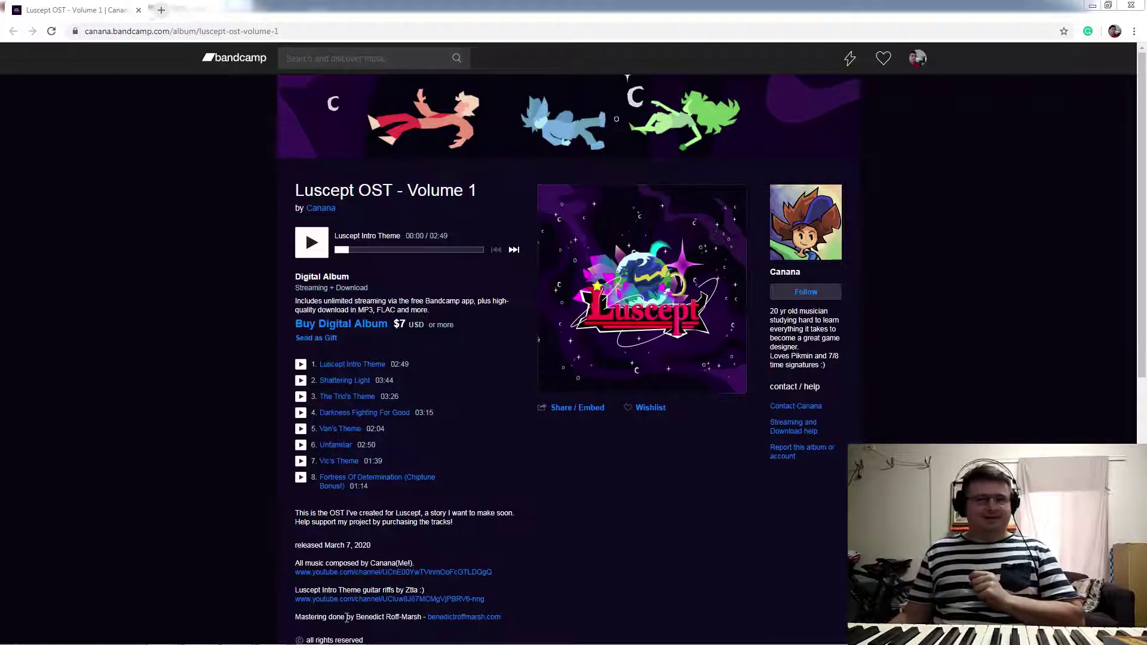
Step: Review the mastering credit on the Luscept OST - Volume 1 album page and switch to the mastering project in Reason
{"action": "left_click_drag", "start_coordinate": [305, 618], "coordinate": [426, 620]}
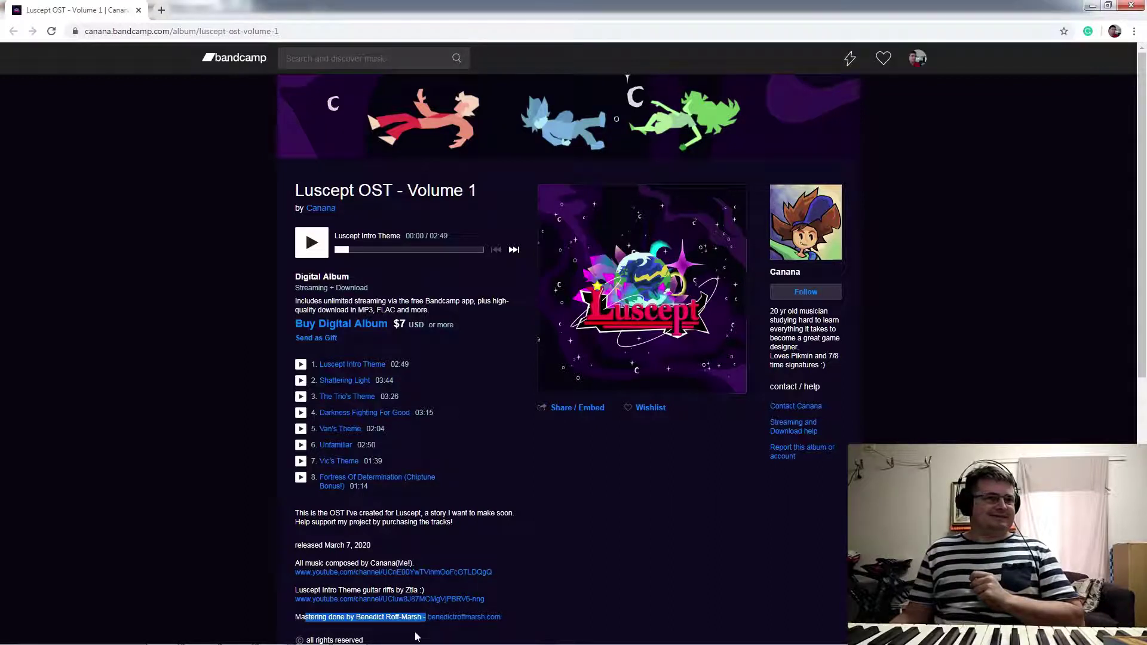
{"action": "left_click", "coordinate": [543, 618]}
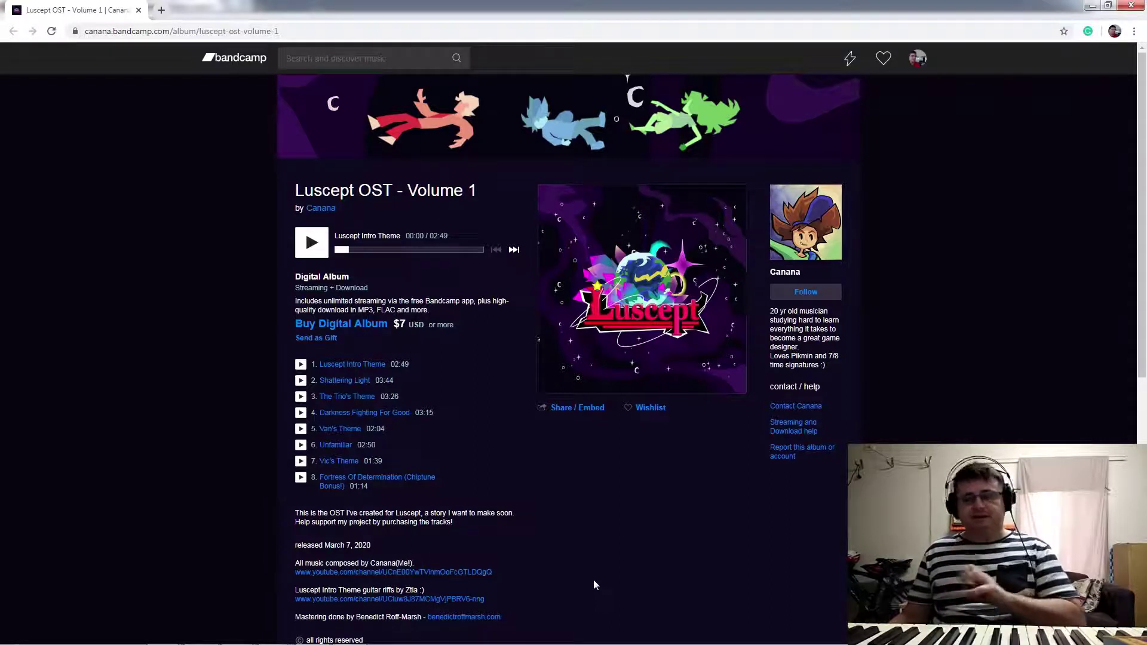
{"action": "scroll", "coordinate": [609, 561], "scroll_direction": "down", "scroll_amount": 2}
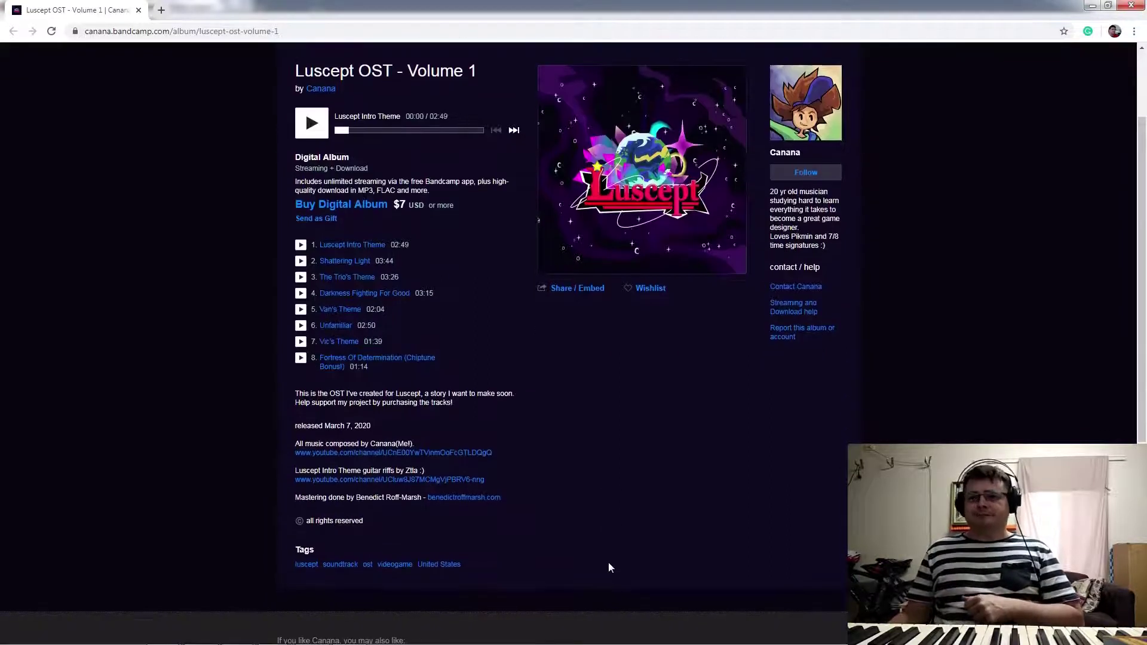
{"action": "scroll", "coordinate": [610, 563], "scroll_direction": "up", "scroll_amount": 2}
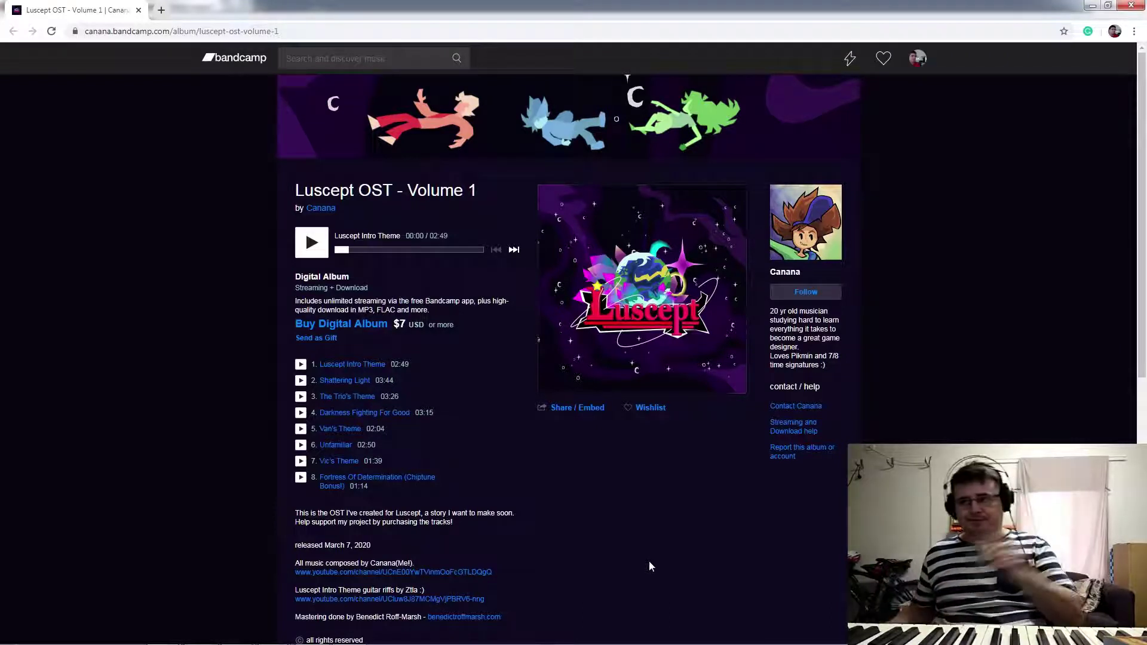
{"action": "left_click", "coordinate": [1092, 5]}
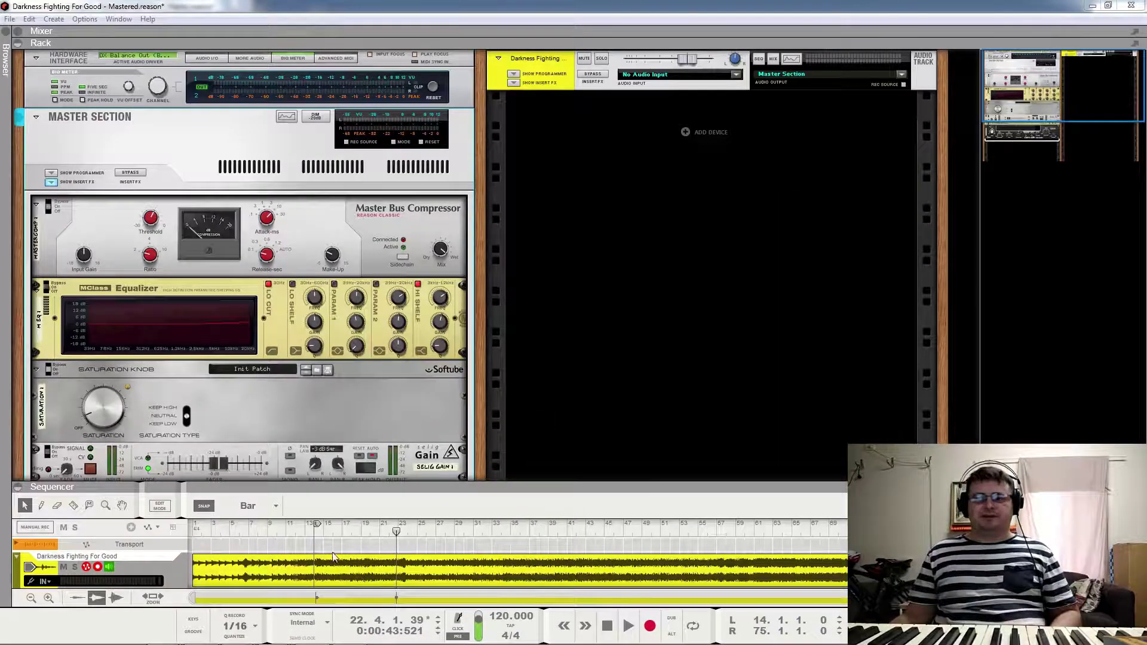
Step: Play the track from bar 16 and from about bar 5, comparing the sound with the master insert effects bypassed and active
{"action": "left_click", "coordinate": [334, 532]}
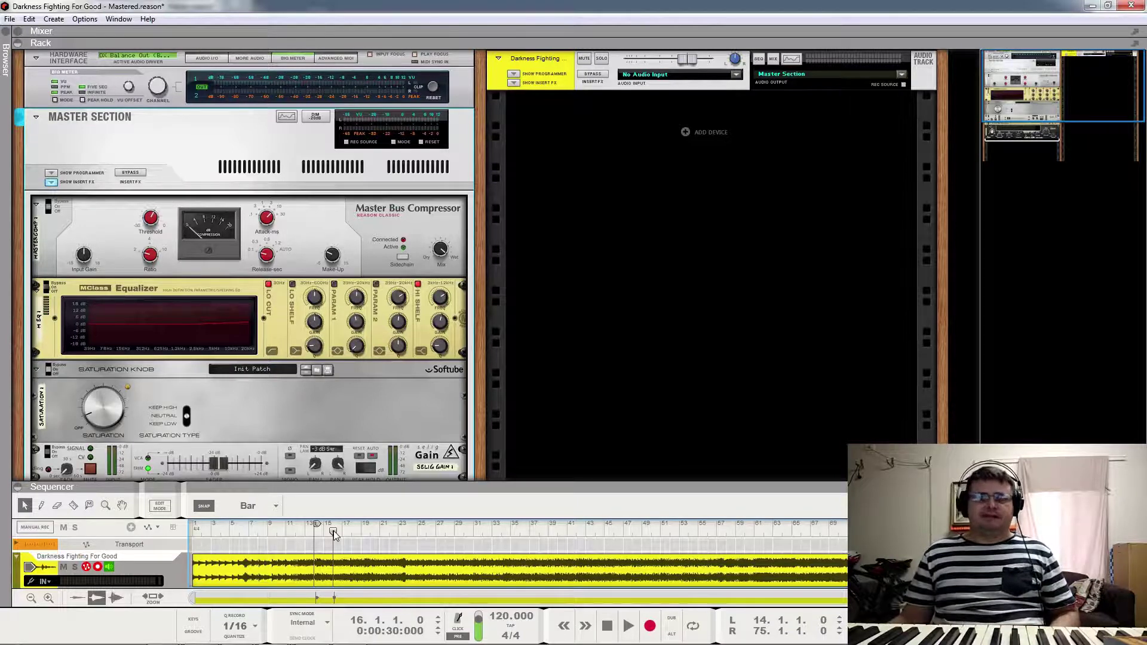
{"action": "key", "text": "space"}
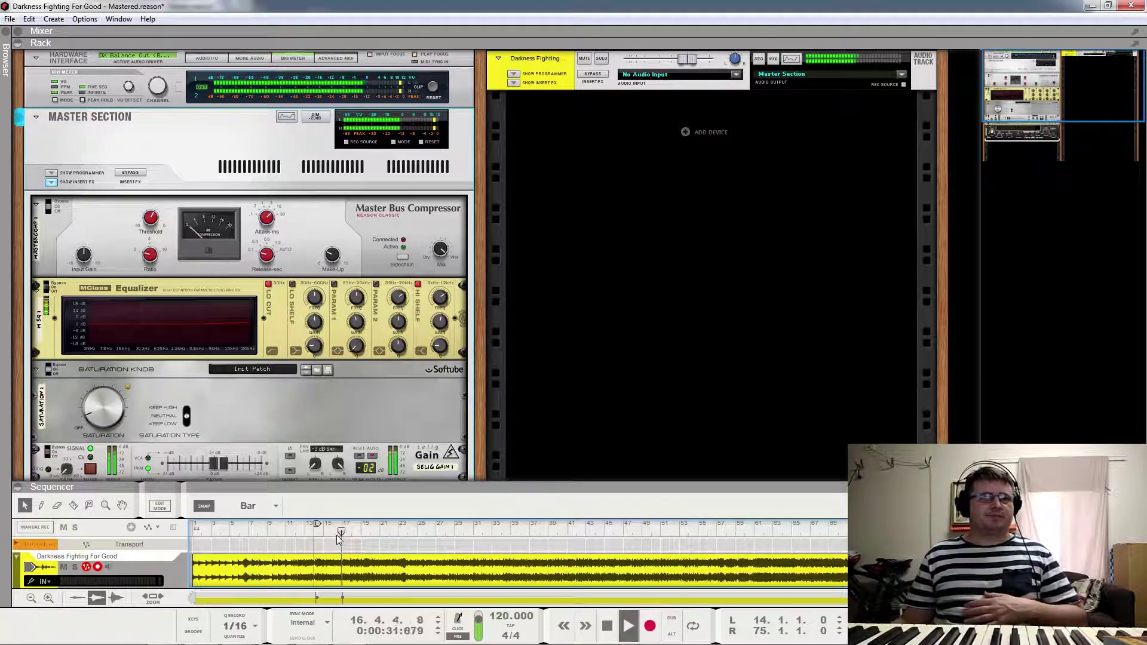
{"action": "left_click", "coordinate": [230, 530]}
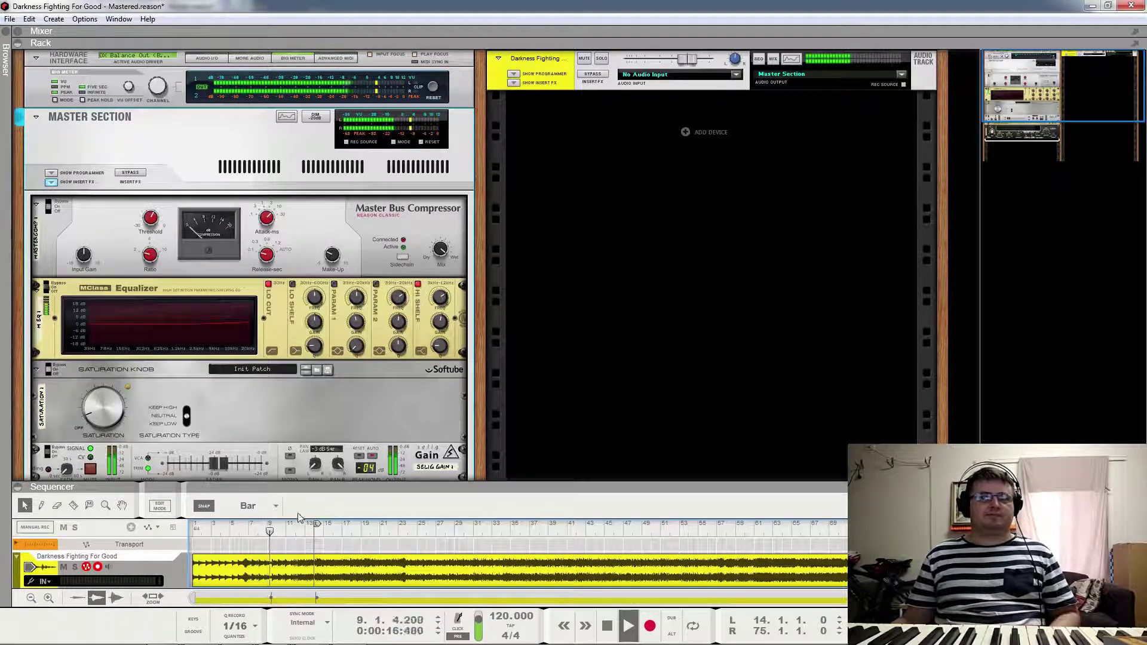
{"action": "left_click", "coordinate": [131, 173]}
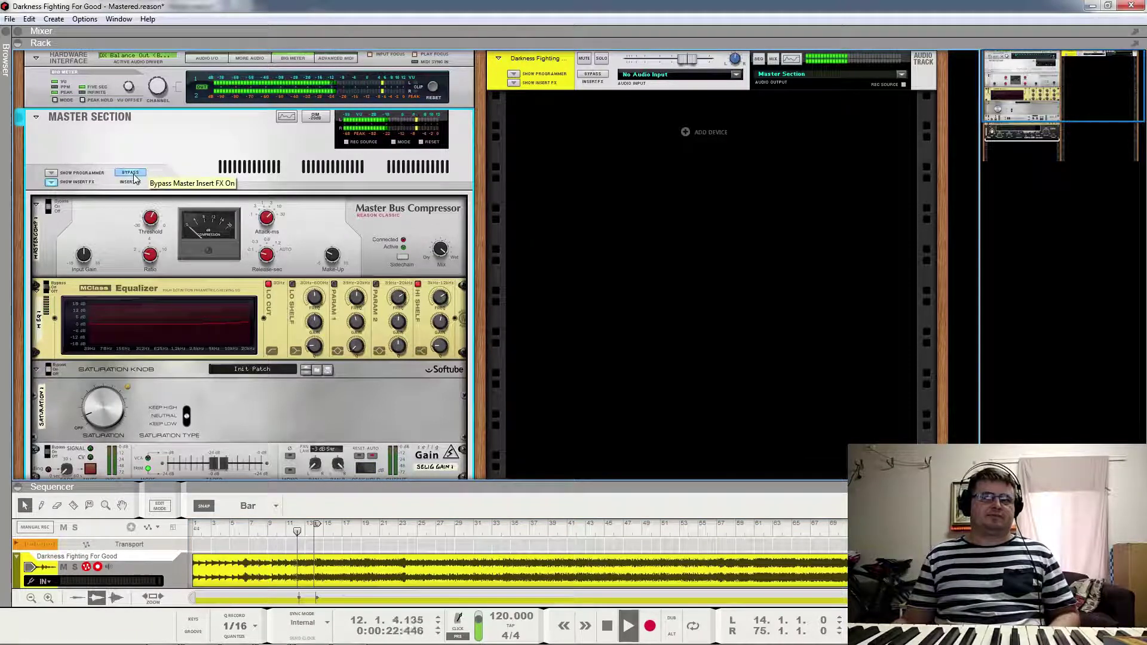
{"action": "left_click", "coordinate": [132, 174]}
{"action": "left_click", "coordinate": [133, 175]}
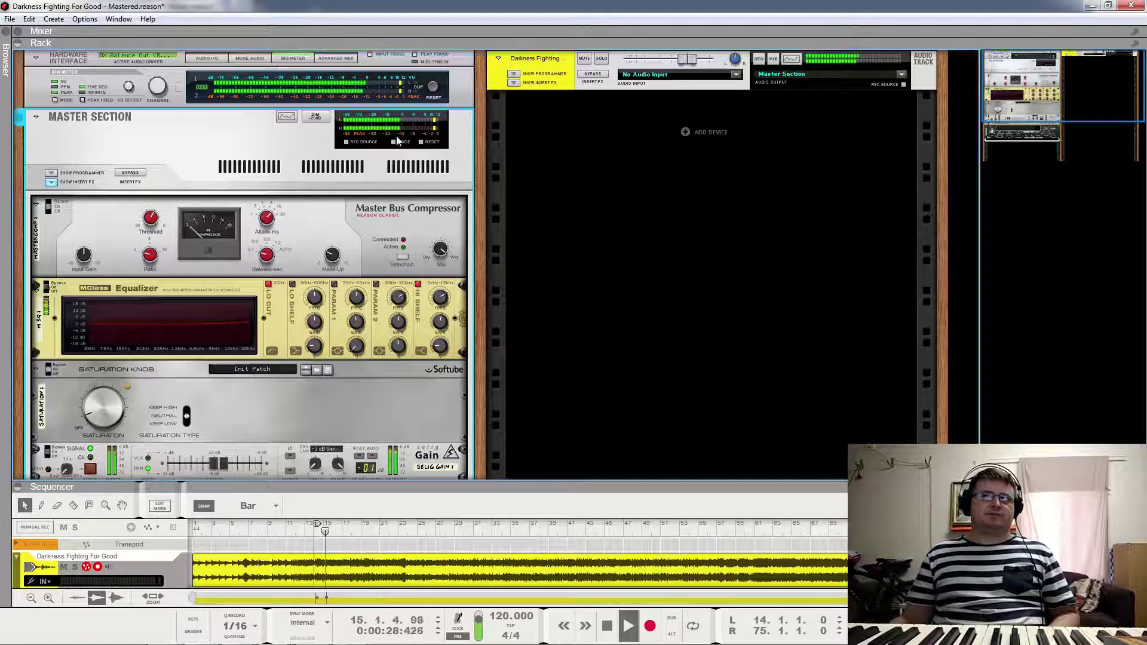
{"action": "key", "text": "space"}
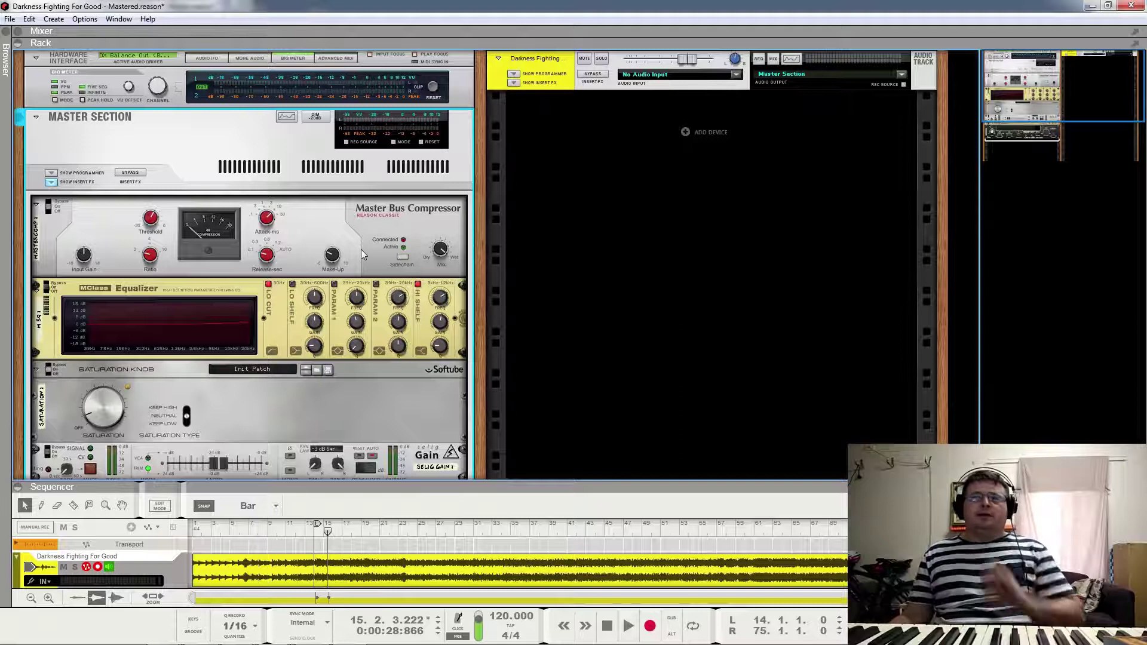
Step: Play the track from bar 24 and repeatedly toggle the master insert effects bypass to compare the original and mastered sound, ending with bypass off
{"action": "left_click", "coordinate": [407, 532]}
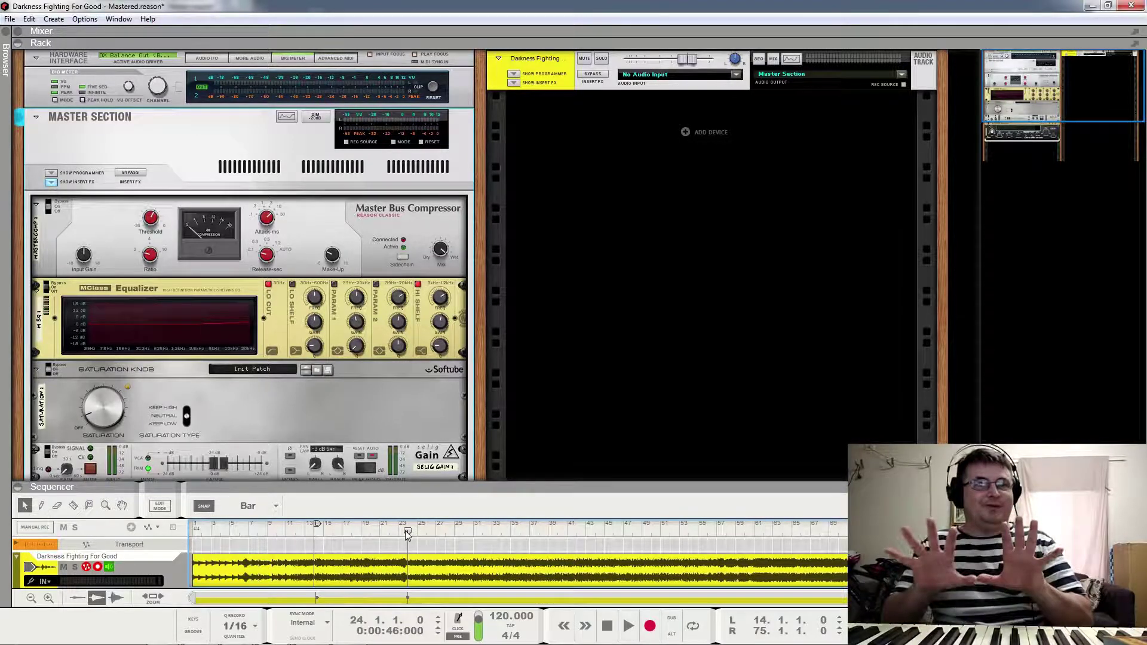
{"action": "key", "text": "space"}
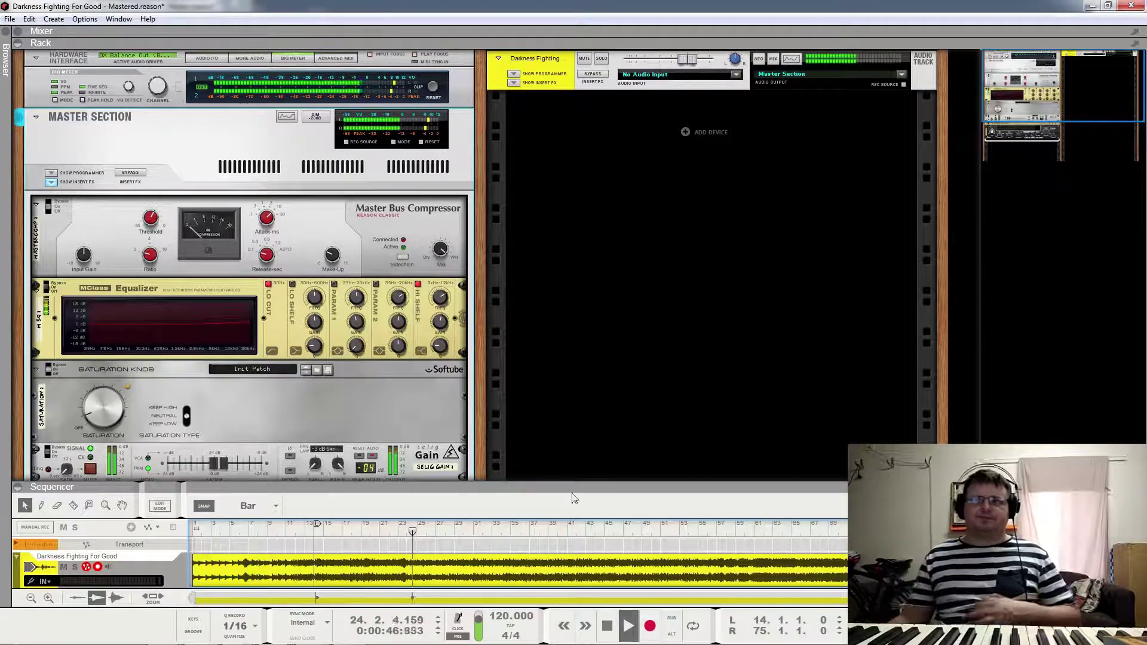
{"action": "left_click", "coordinate": [141, 172]}
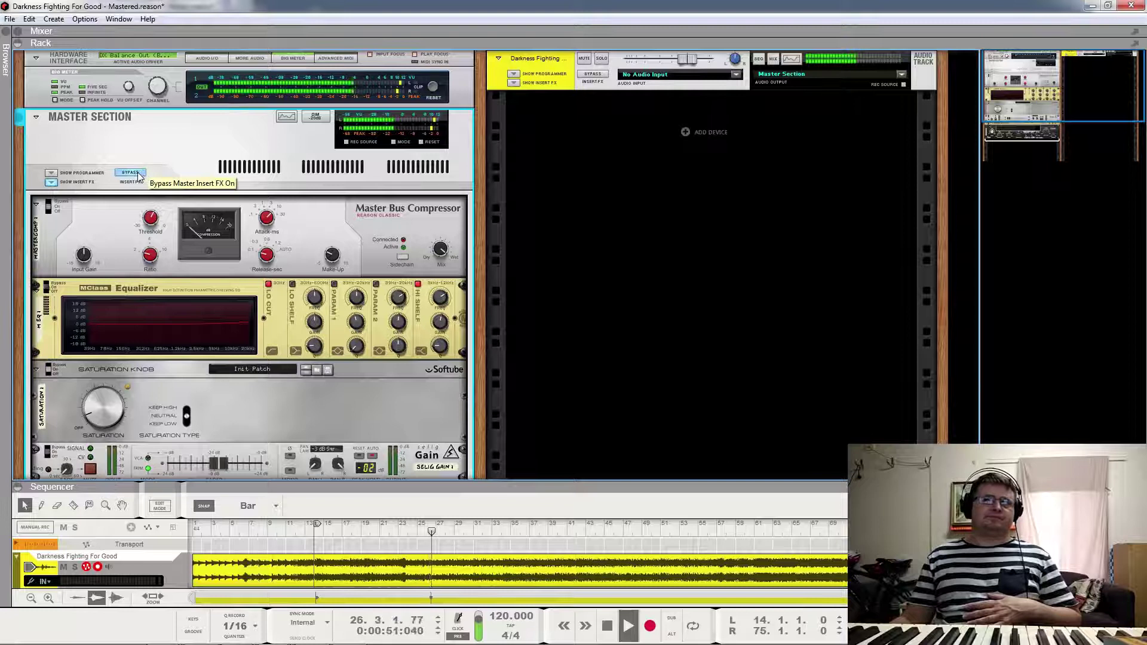
{"action": "left_click", "coordinate": [138, 173]}
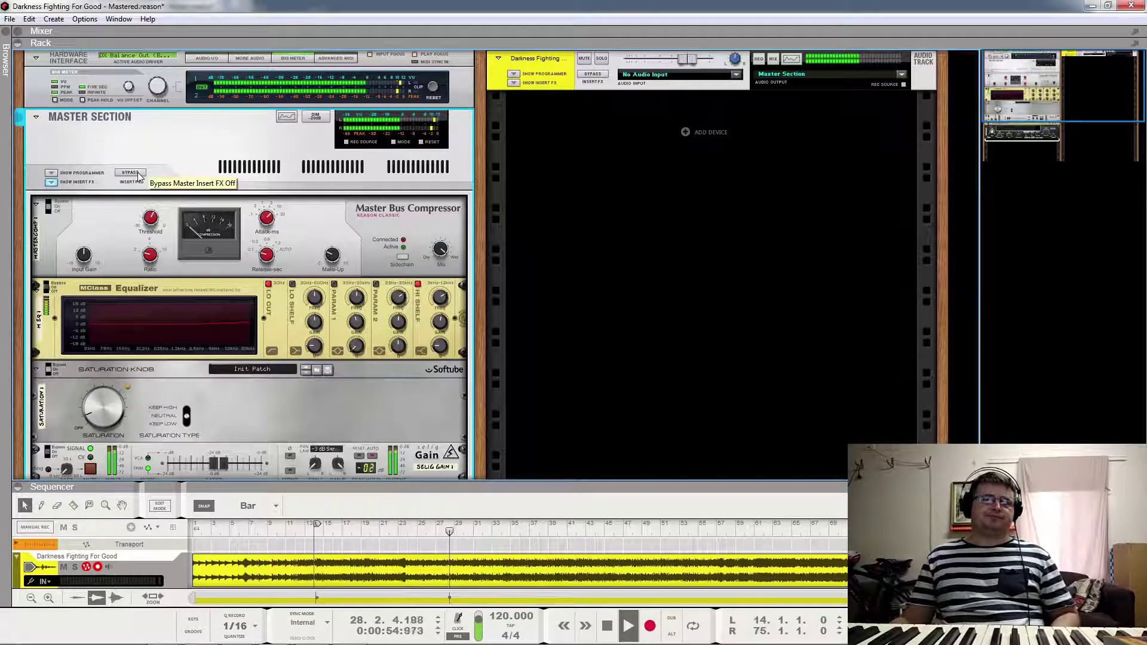
{"action": "left_click", "coordinate": [138, 173]}
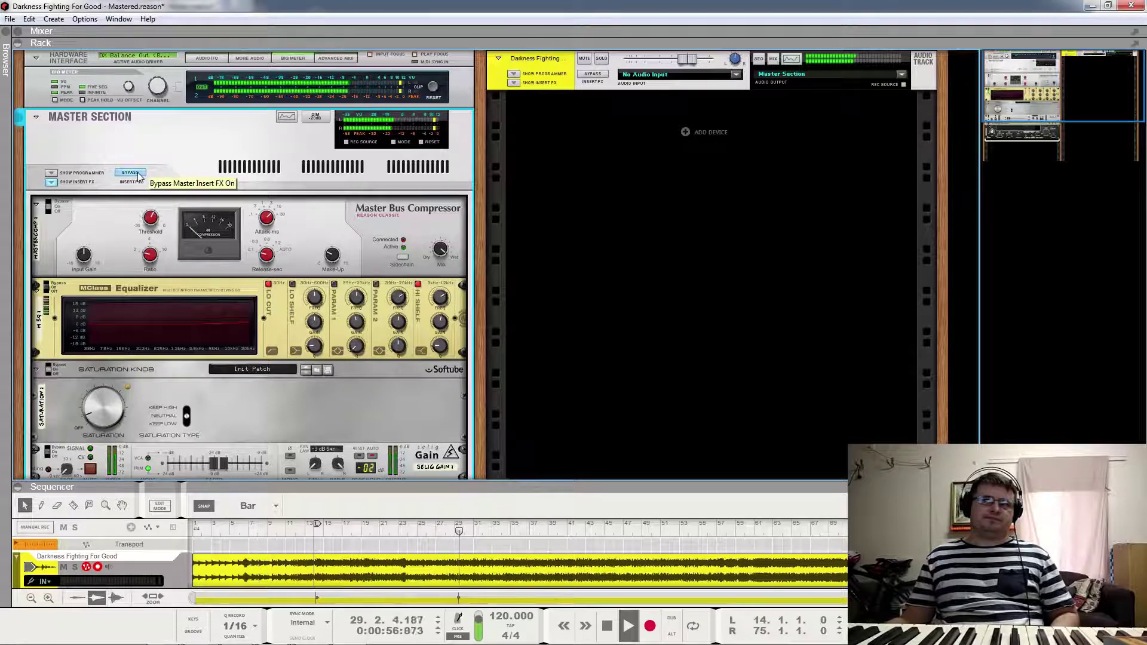
{"action": "left_click", "coordinate": [138, 174]}
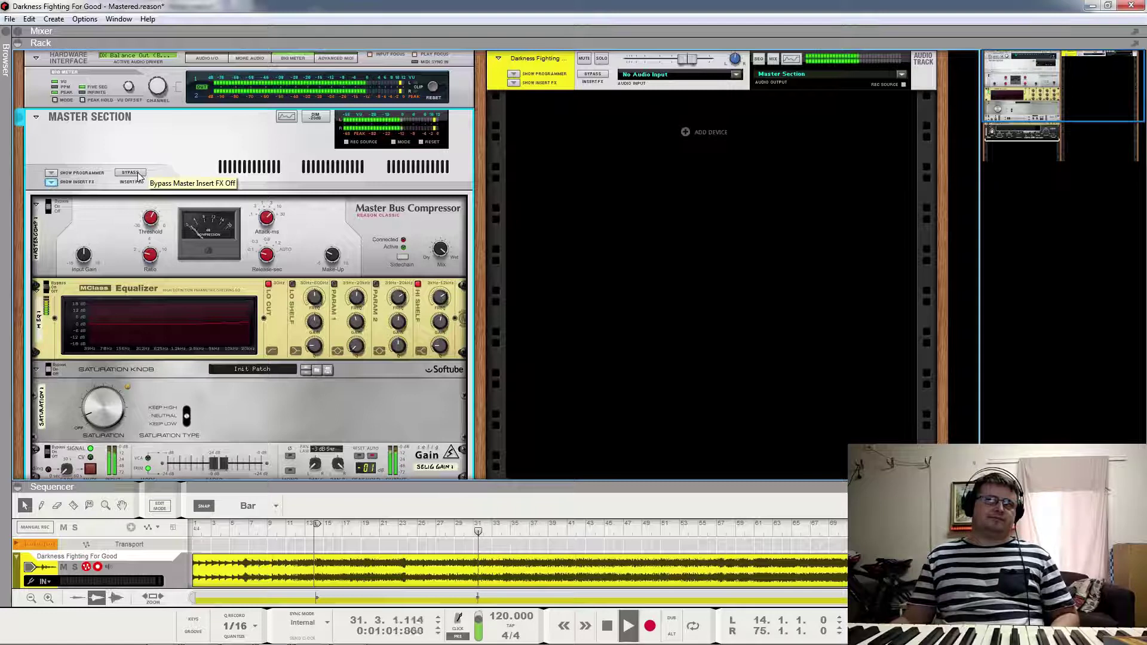
{"action": "left_click", "coordinate": [138, 173]}
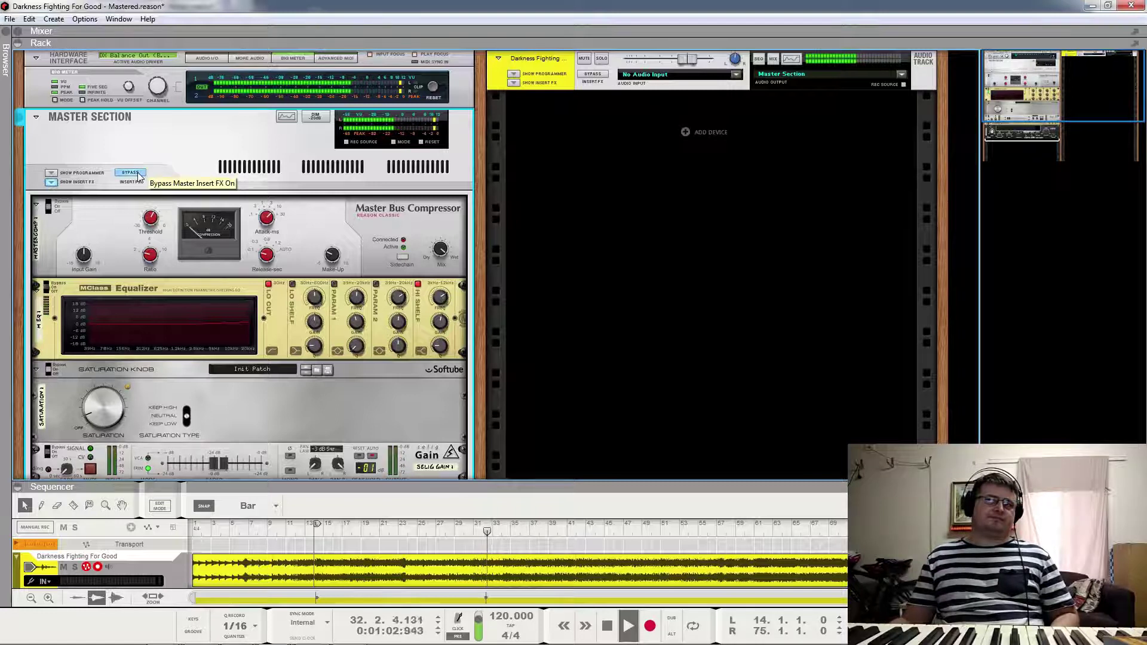
{"action": "left_click", "coordinate": [138, 174]}
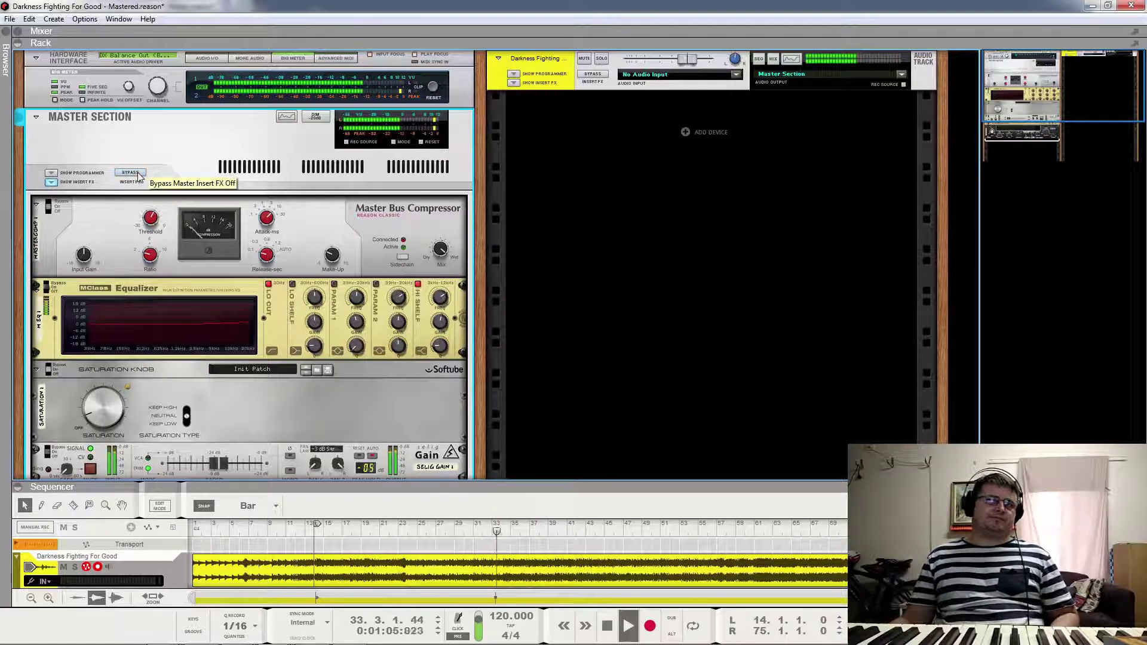
{"action": "left_click", "coordinate": [138, 173]}
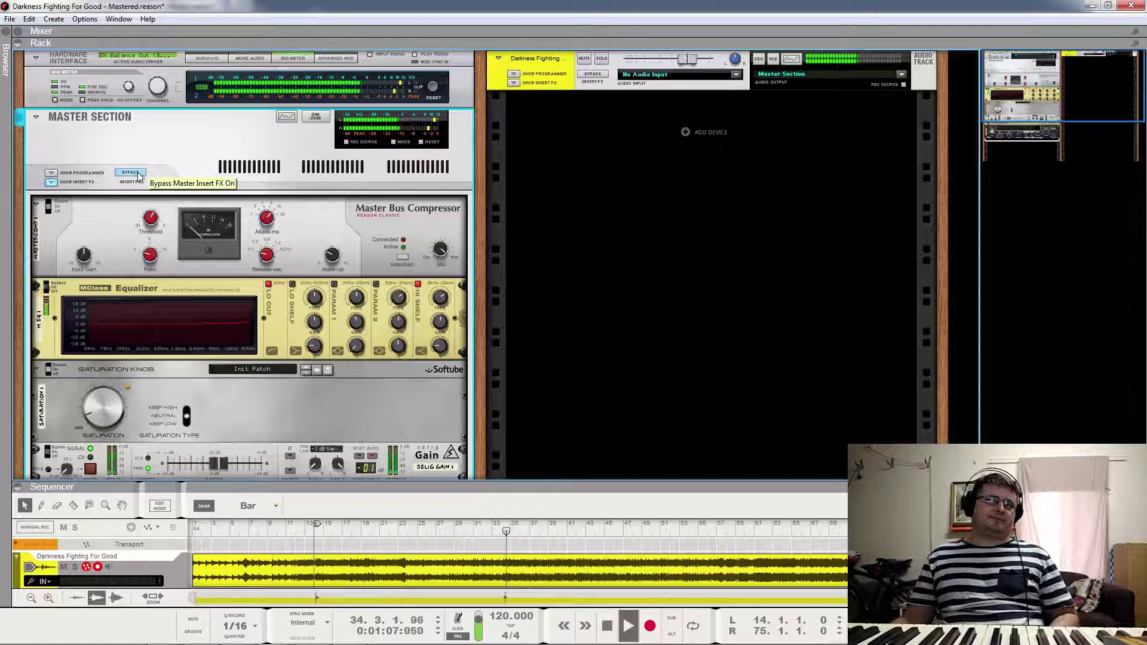
{"action": "left_click", "coordinate": [138, 173]}
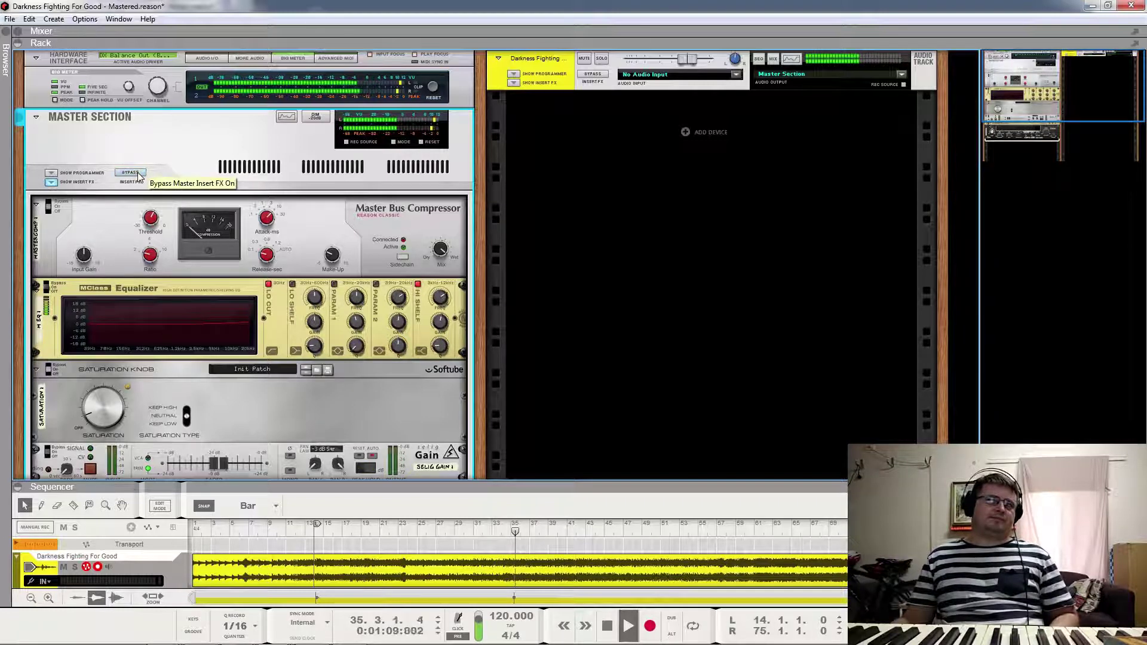
{"action": "left_click", "coordinate": [138, 173]}
{"action": "left_click", "coordinate": [138, 173]}
{"action": "left_click", "coordinate": [138, 174]}
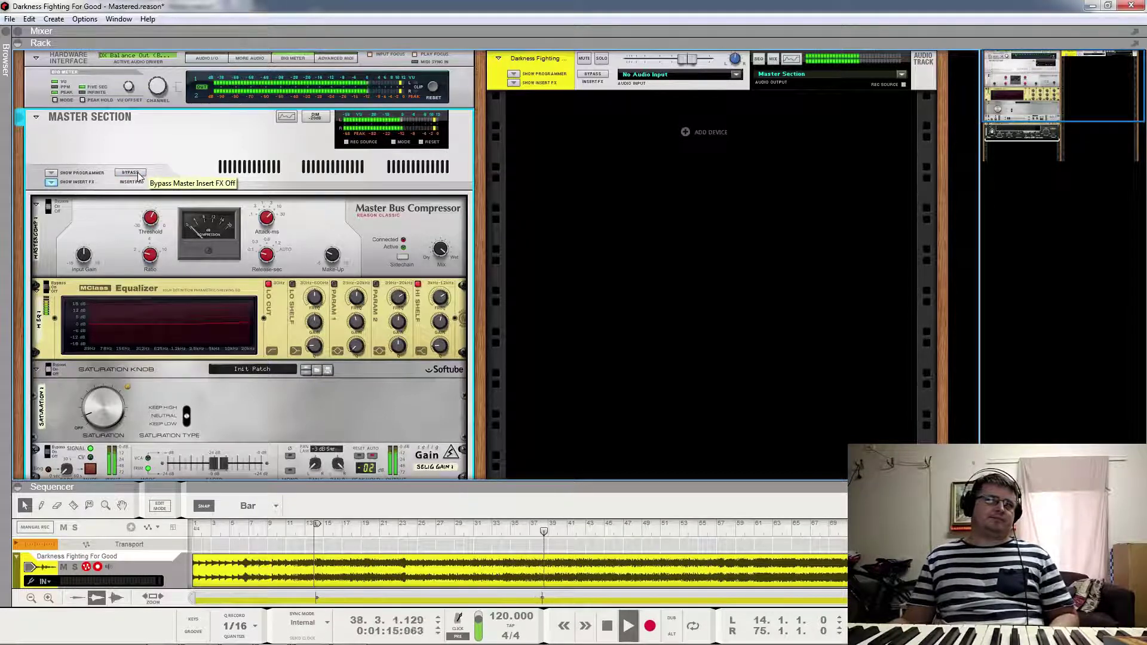
{"action": "key", "text": "space"}
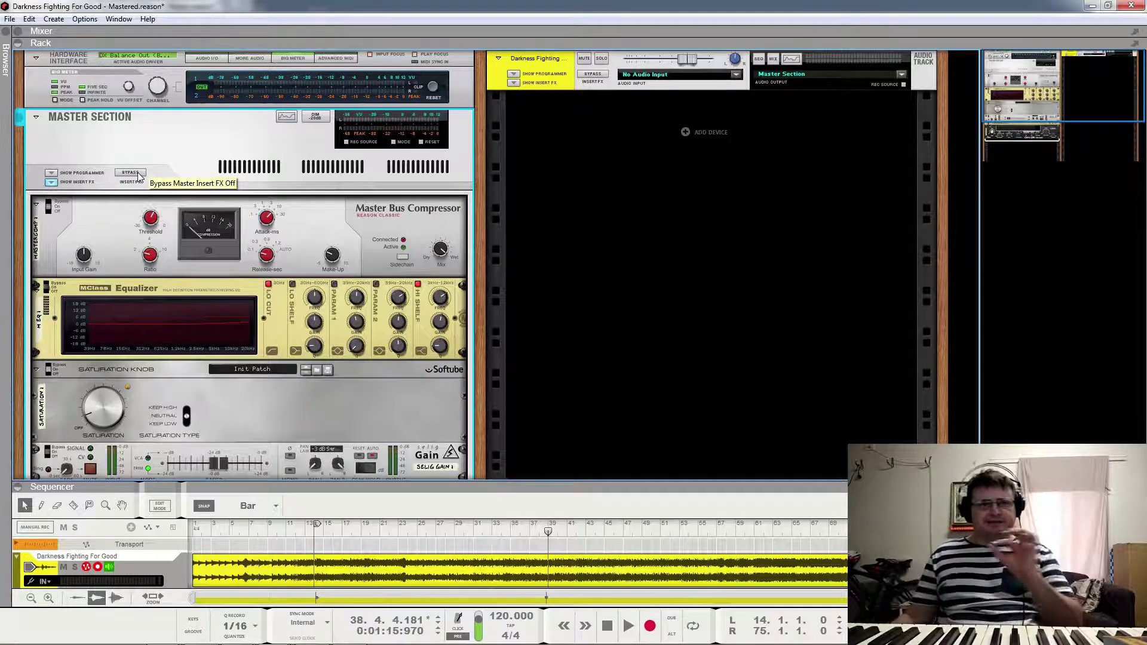
Step: Open the Spectrum EQ window for the Darkness Fighting For Good audio track and close it again
{"action": "left_click", "coordinate": [546, 66]}
{"action": "key", "text": "F2"}
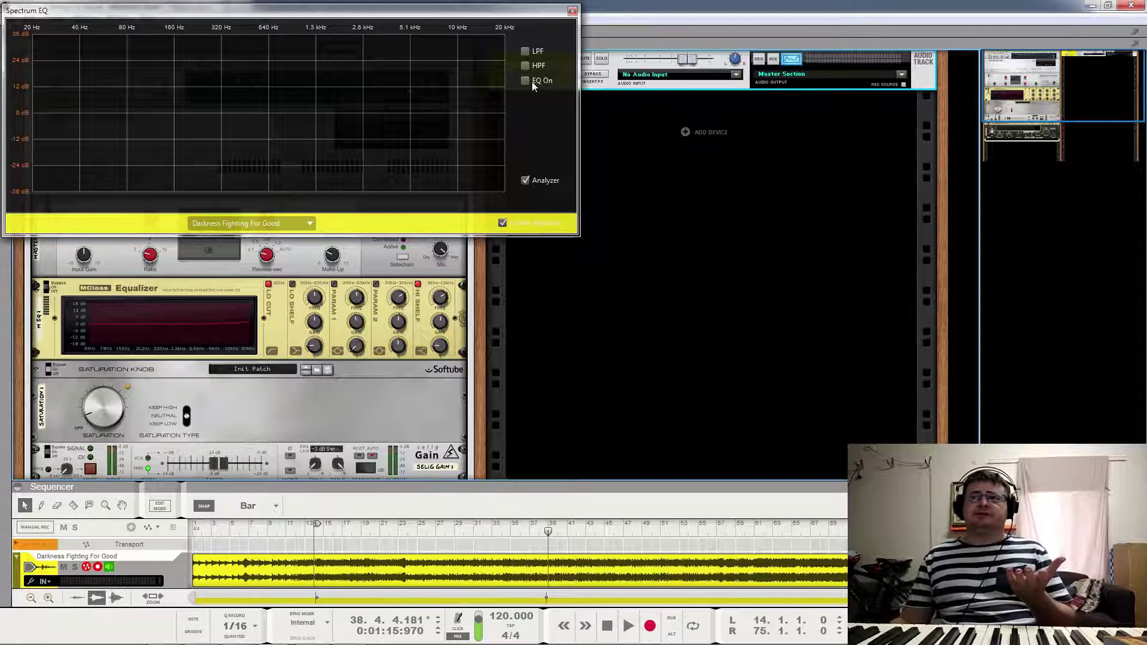
{"action": "left_click", "coordinate": [573, 11]}
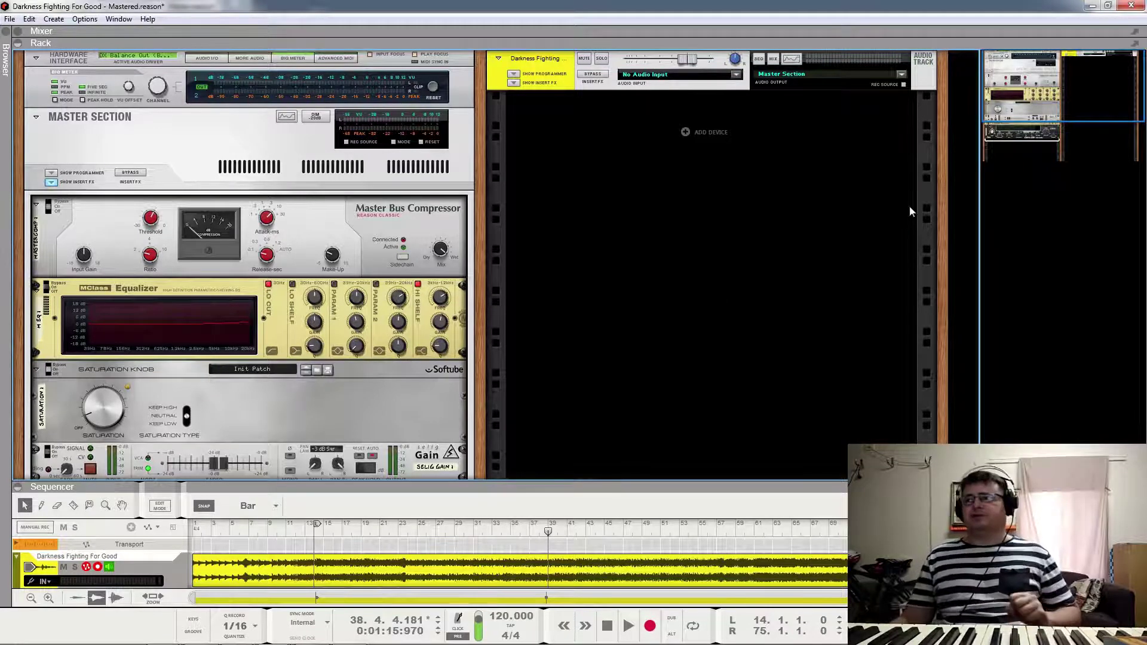
Step: Unfold the MClass Maximizer in the master insert chain to inspect its controls and fold it back up
{"action": "left_click_drag", "start_coordinate": [1041, 75], "coordinate": [1007, 98]}
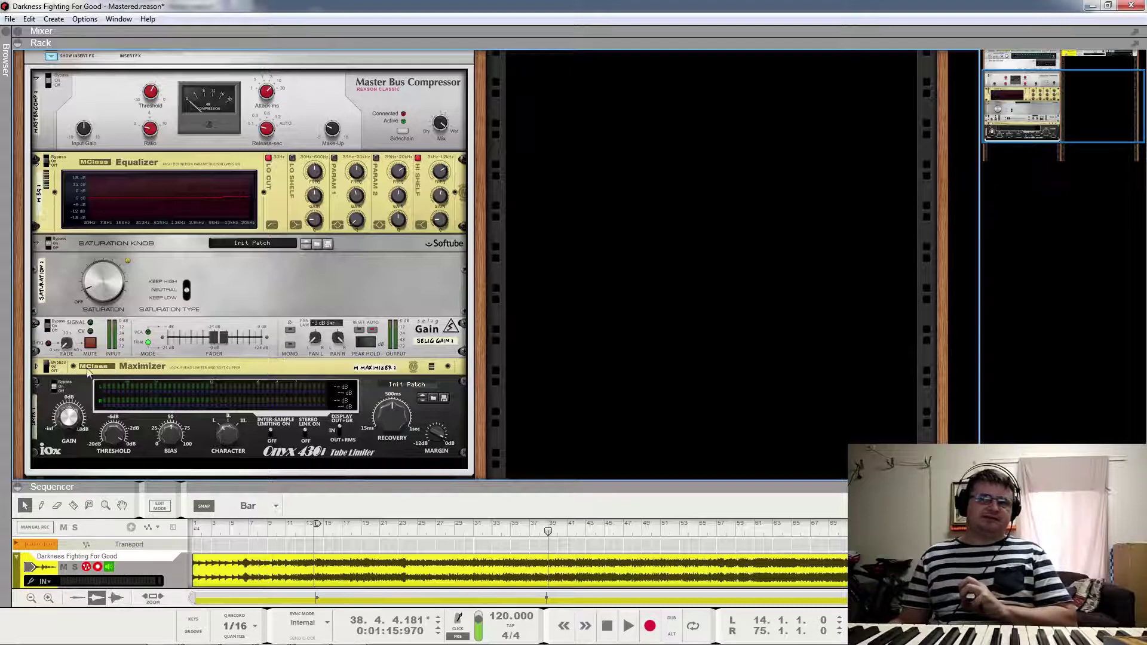
{"action": "left_click", "coordinate": [36, 367]}
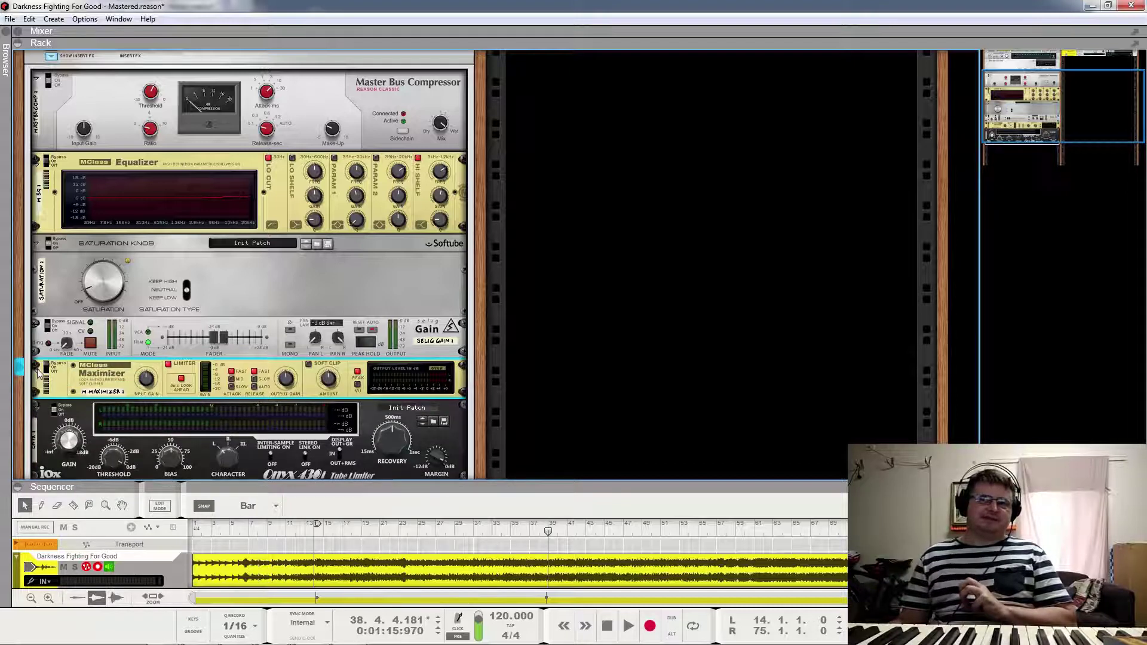
{"action": "left_click", "coordinate": [36, 368]}
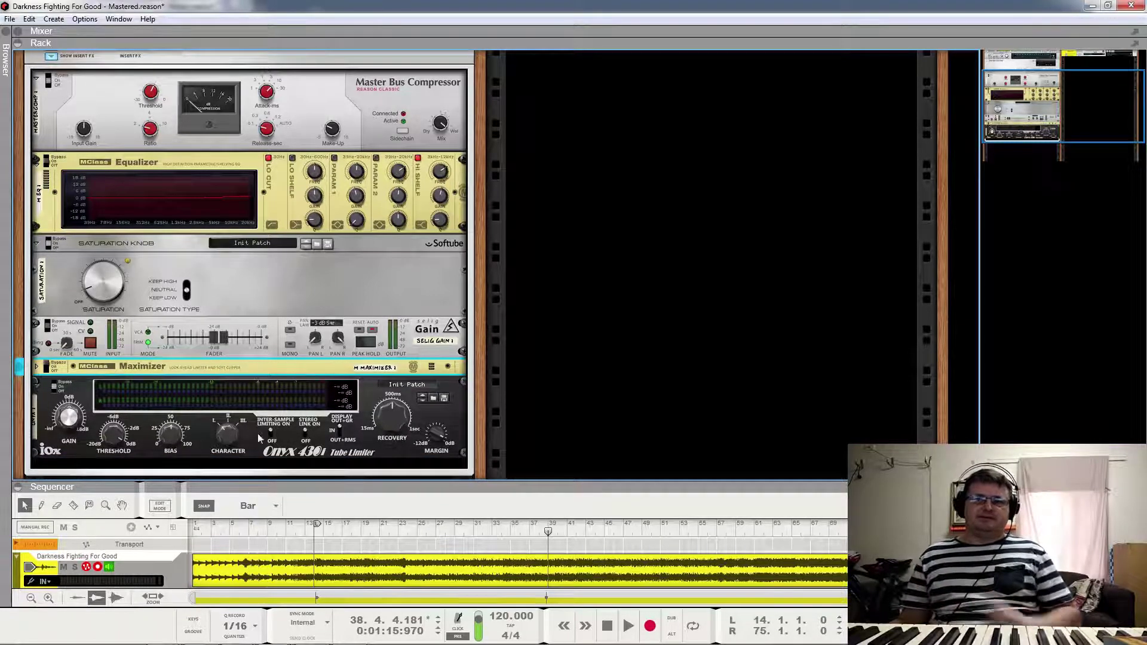
Step: Play the track from about bar 61 and check the levels on the tube limiter and the hardware interface's big meter
{"action": "key", "text": "space"}
{"action": "left_click", "coordinate": [760, 529]}
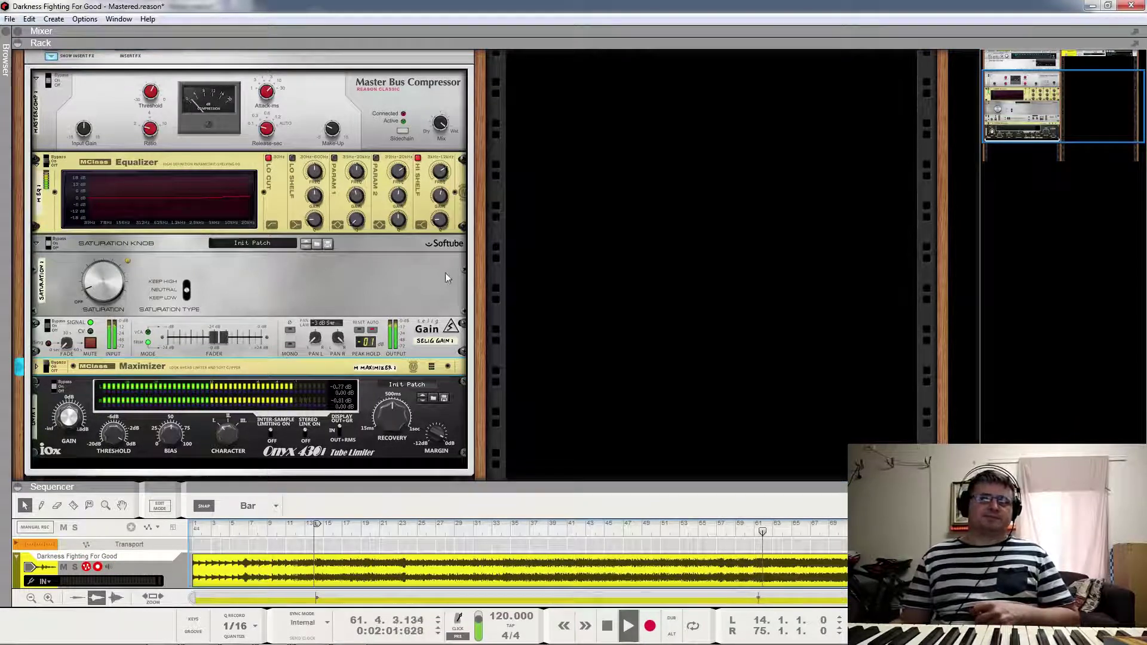
{"action": "scroll", "coordinate": [375, 355], "scroll_direction": "up", "scroll_amount": 3}
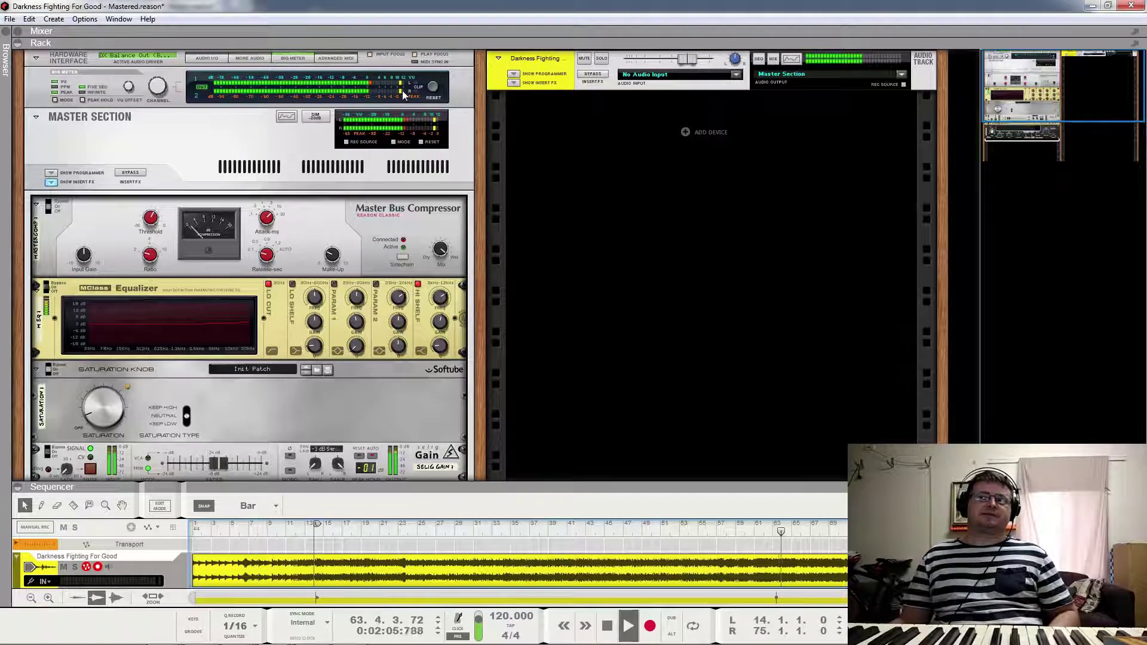
{"action": "key", "text": "space"}
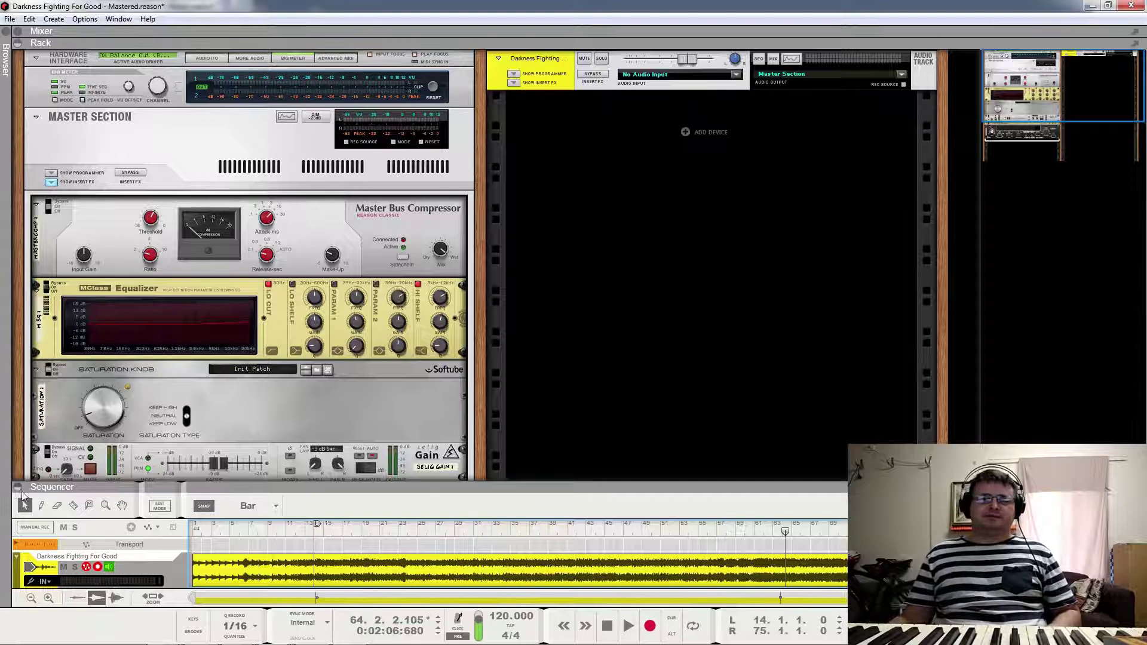
Step: Collapse the sequencer to show the whole master insert chain and select the Master Bus Compressor
{"action": "scroll", "coordinate": [160, 206], "scroll_direction": "down", "scroll_amount": 3}
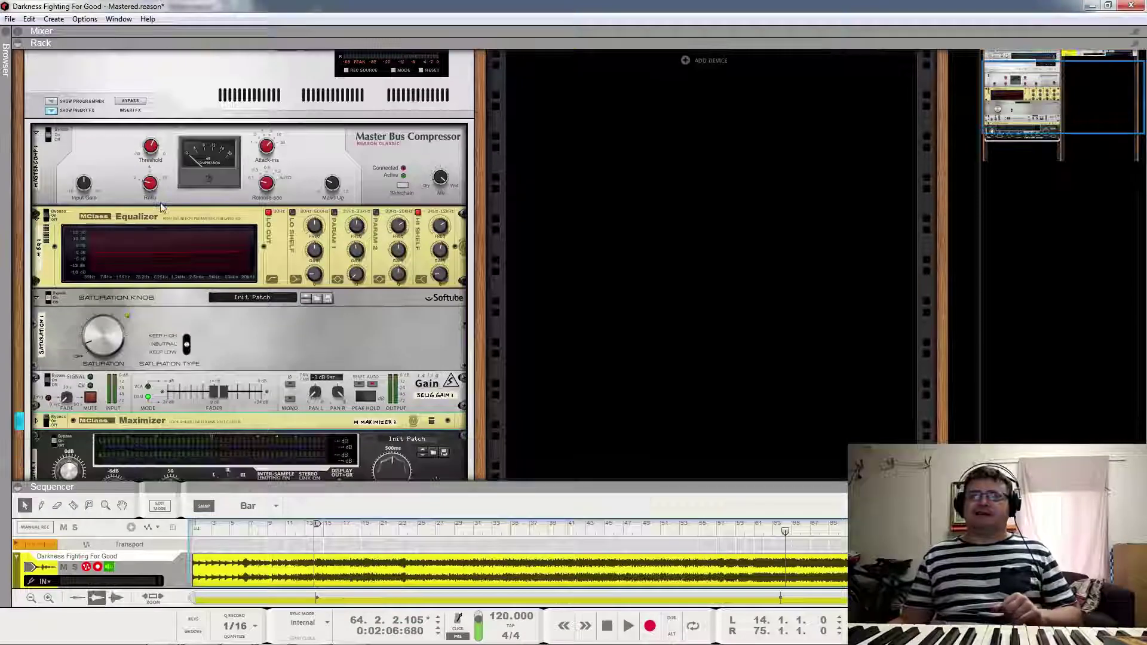
{"action": "scroll", "coordinate": [160, 207], "scroll_direction": "down", "scroll_amount": 1}
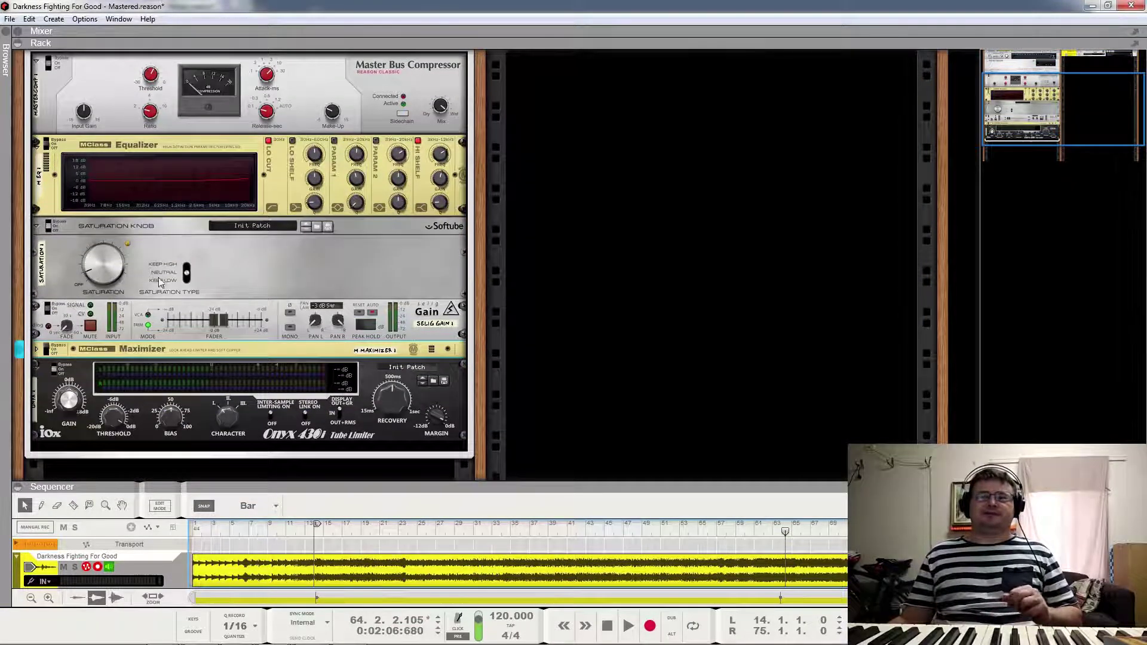
{"action": "left_click", "coordinate": [17, 488]}
{"action": "scroll", "coordinate": [228, 274], "scroll_direction": "up", "scroll_amount": 4}
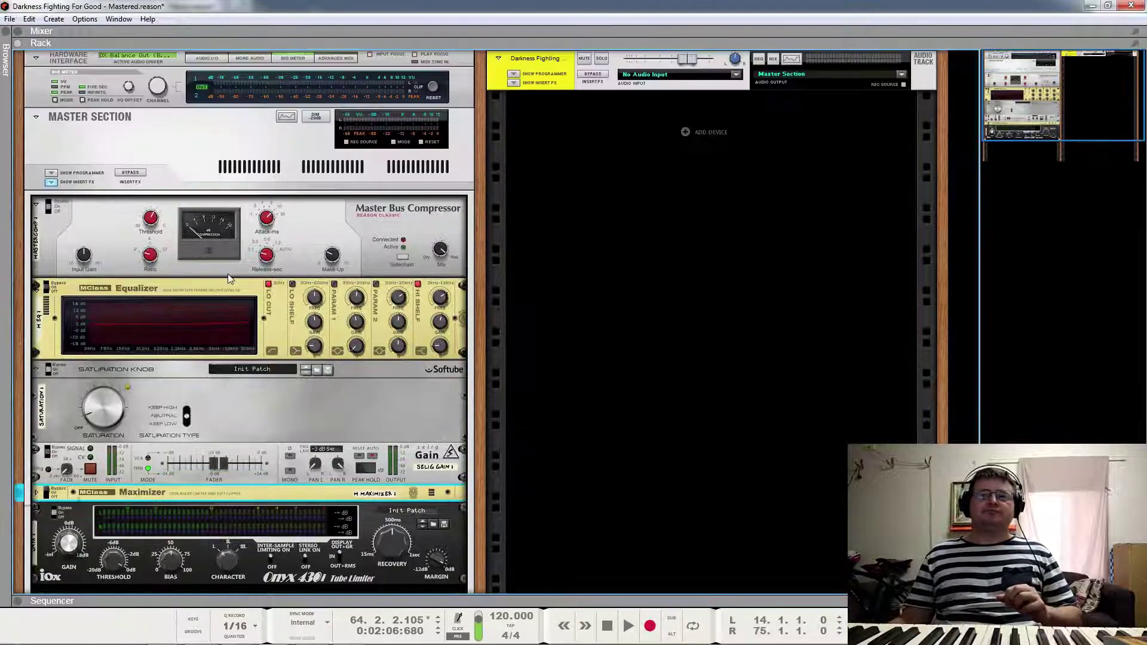
{"action": "left_click", "coordinate": [355, 223]}
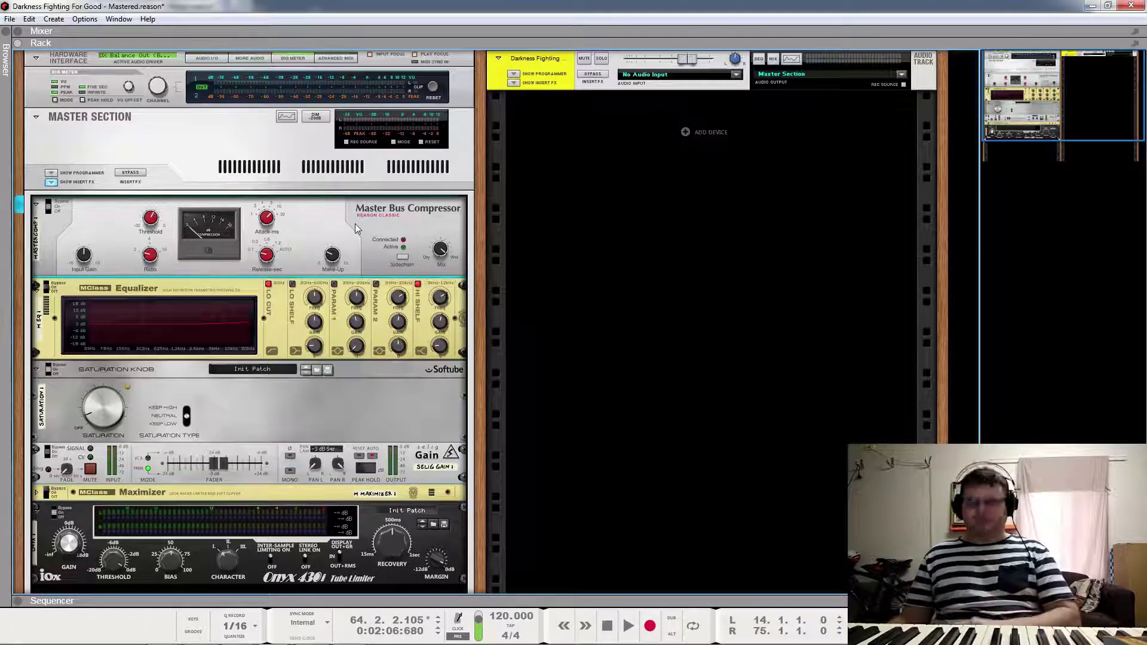
Step: Delete every effect from the master insert chain and play the track briefly without processing
{"action": "key", "text": "Delete"}
{"action": "left_click", "coordinate": [352, 230]}
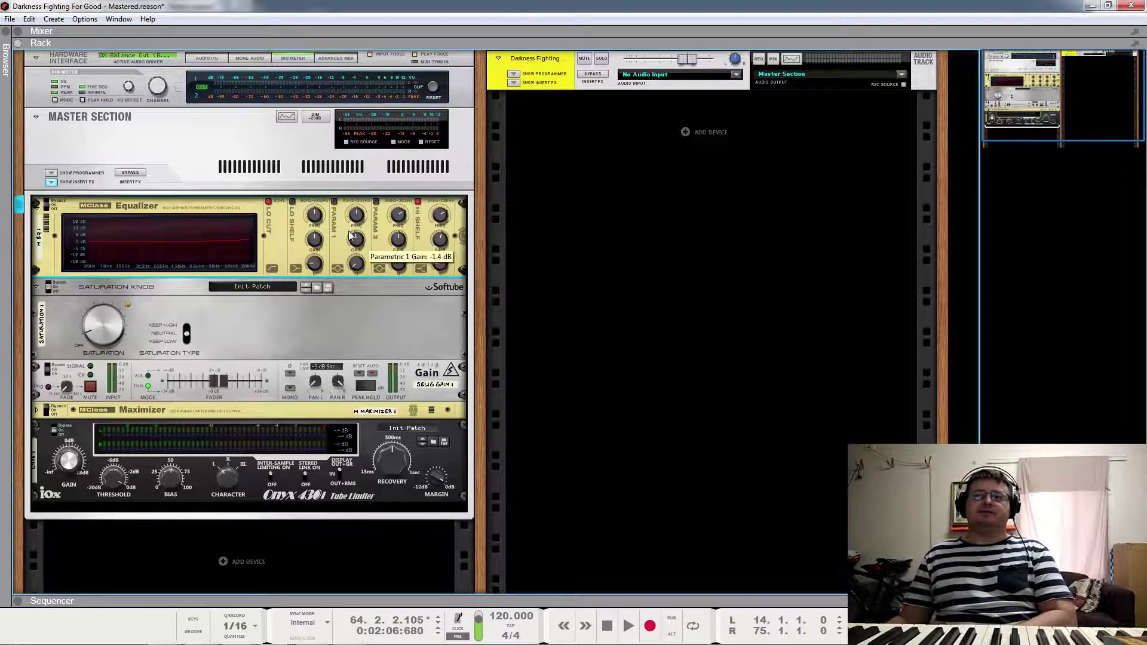
{"action": "key", "text": "Delete"}
{"action": "left_click", "coordinate": [349, 232]}
{"action": "key", "text": "Delete"}
{"action": "left_click", "coordinate": [347, 221]}
{"action": "key", "text": "Delete"}
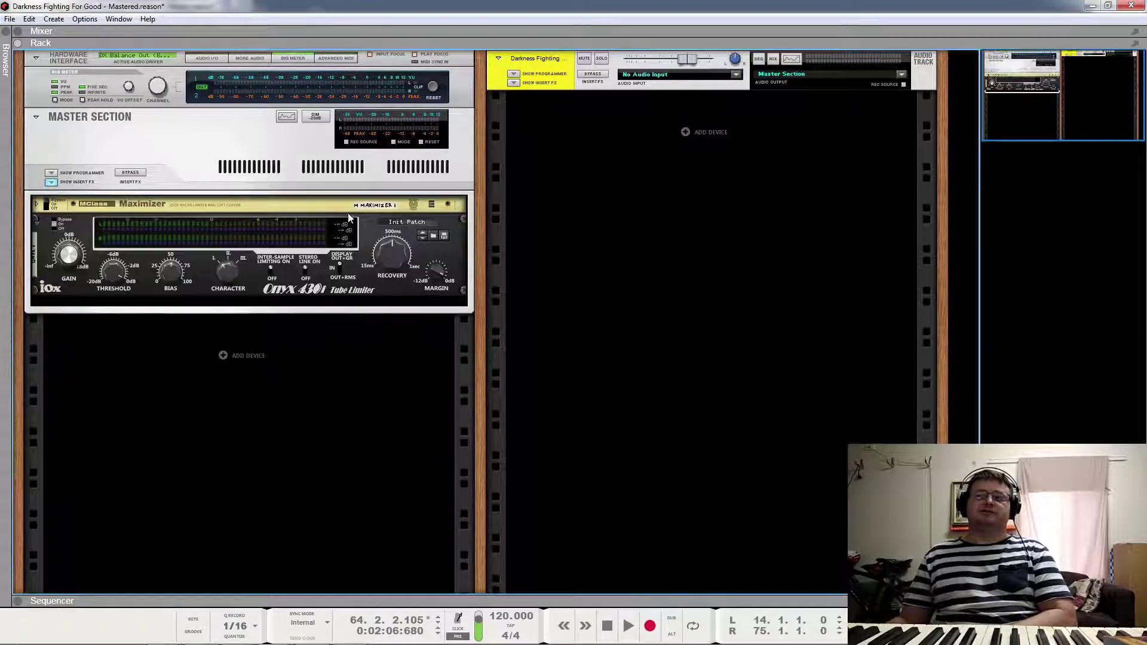
{"action": "left_click", "coordinate": [350, 203]}
{"action": "key", "text": "Delete"}
{"action": "left_click", "coordinate": [349, 225]}
{"action": "key", "text": "Delete"}
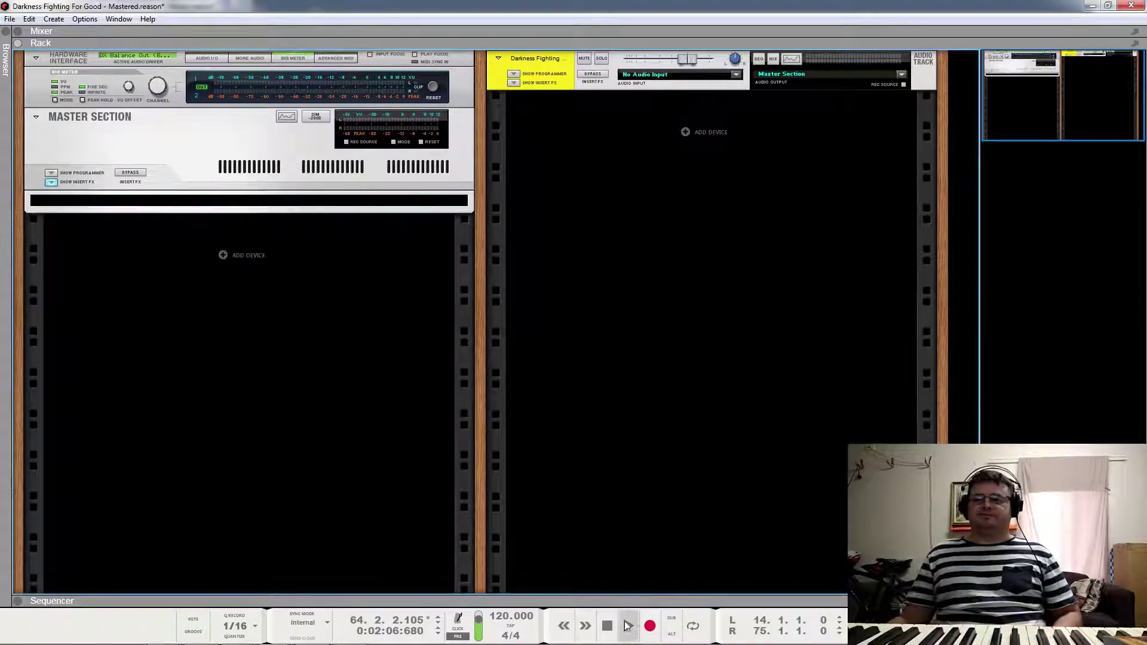
{"action": "left_click", "coordinate": [628, 626]}
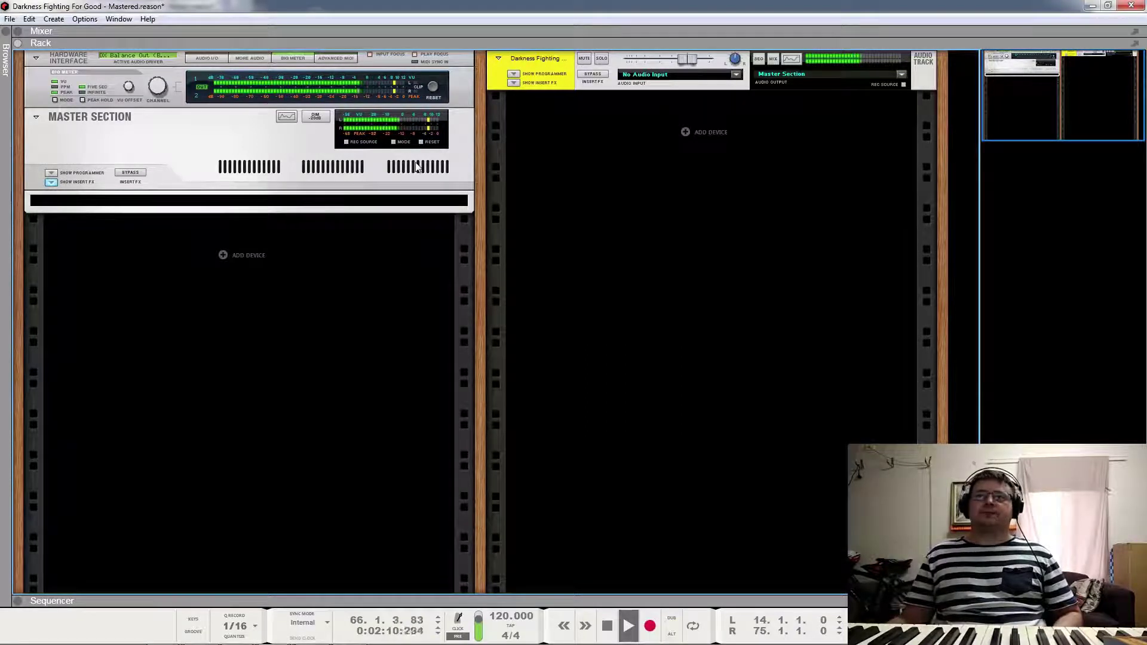
{"action": "key", "text": "space"}
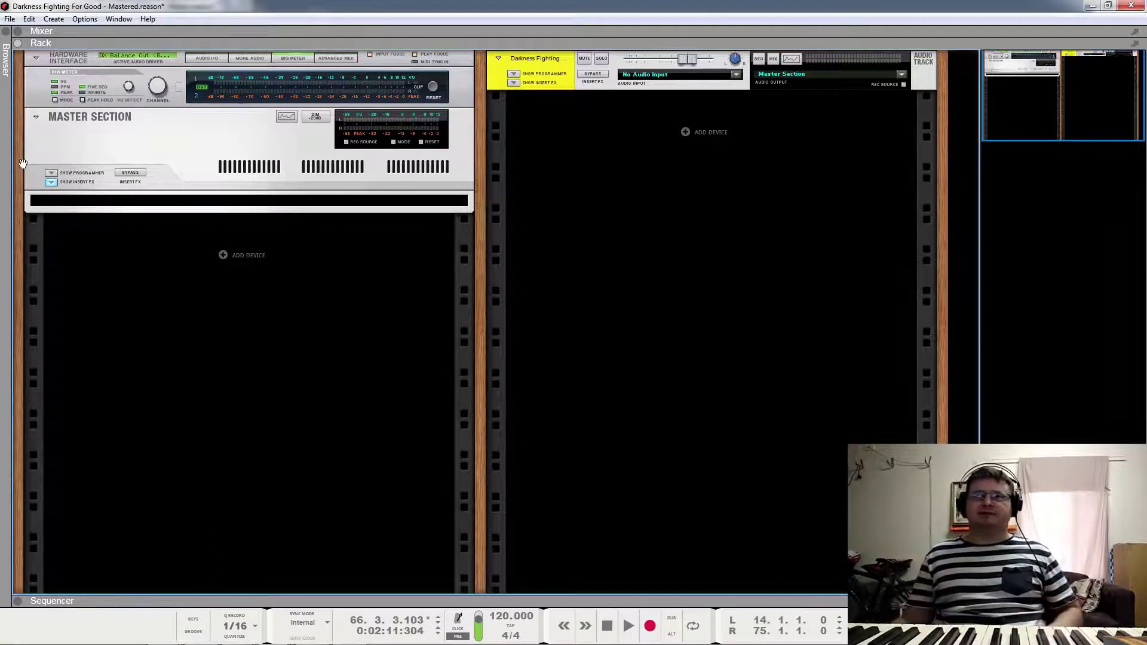
Step: Add an MClass Maximizer to the master inserts, enable its Soft Clip and play the track briefly through it
{"action": "right_click", "coordinate": [73, 204]}
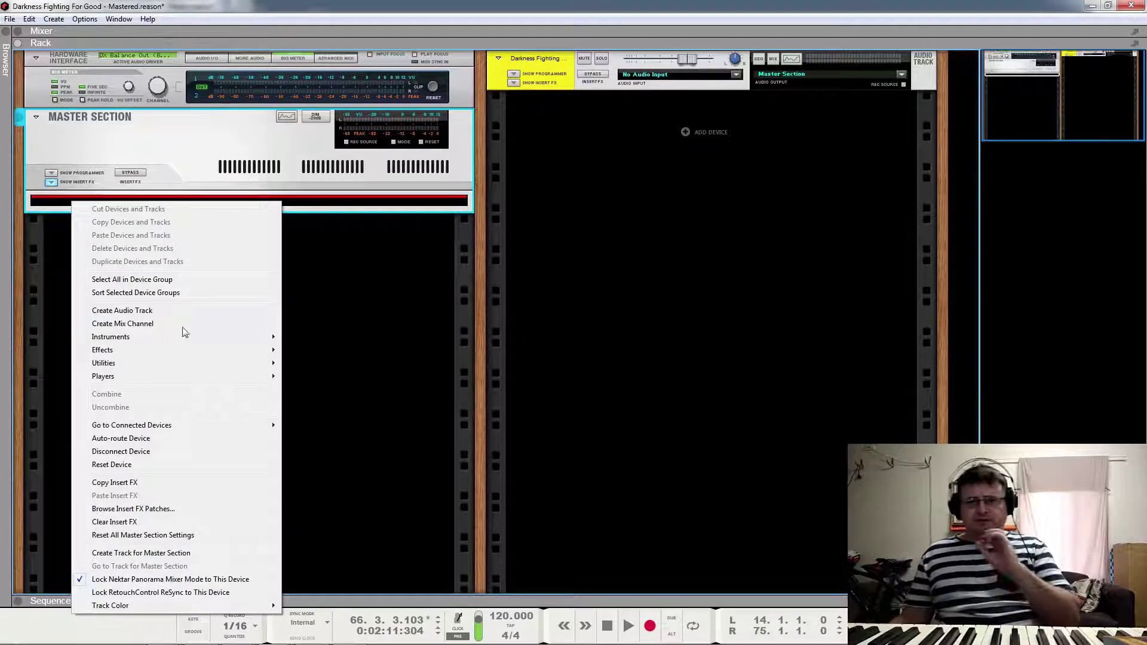
{"action": "mouse_move", "coordinate": [269, 360]}
{"action": "mouse_move", "coordinate": [210, 356]}
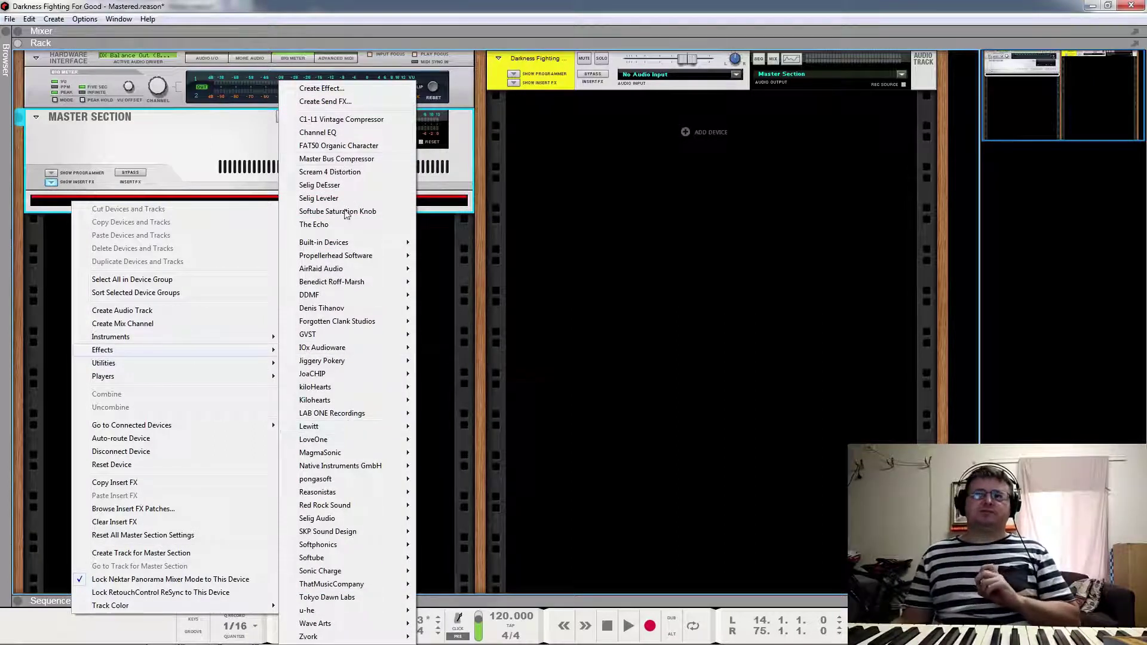
{"action": "mouse_move", "coordinate": [356, 242]}
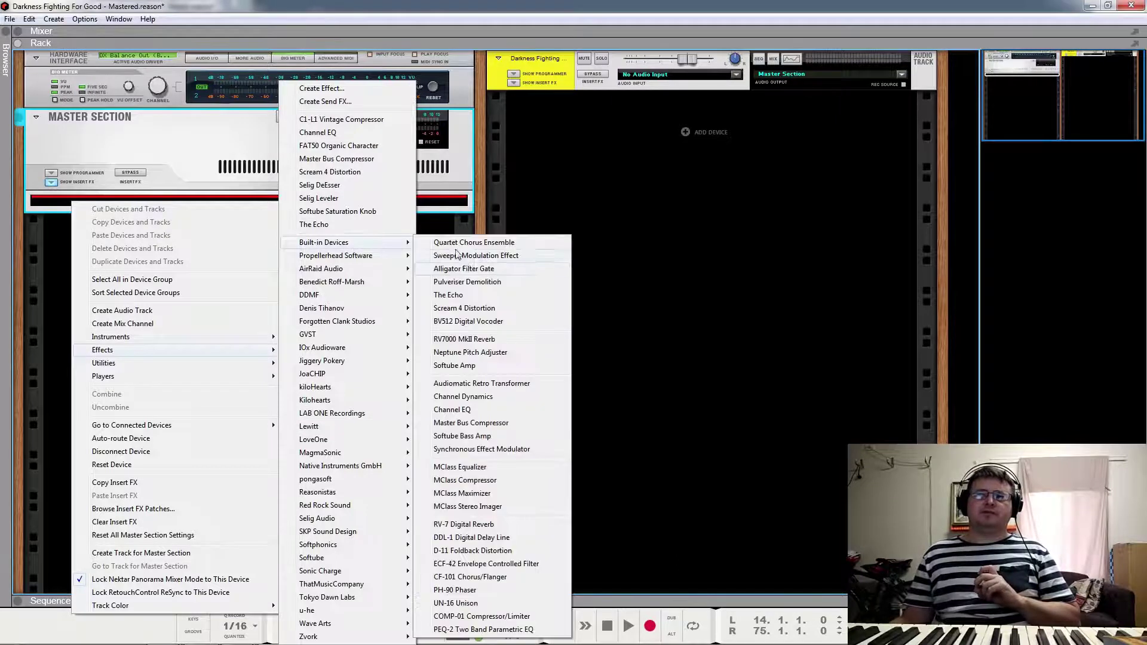
{"action": "left_click", "coordinate": [484, 494]}
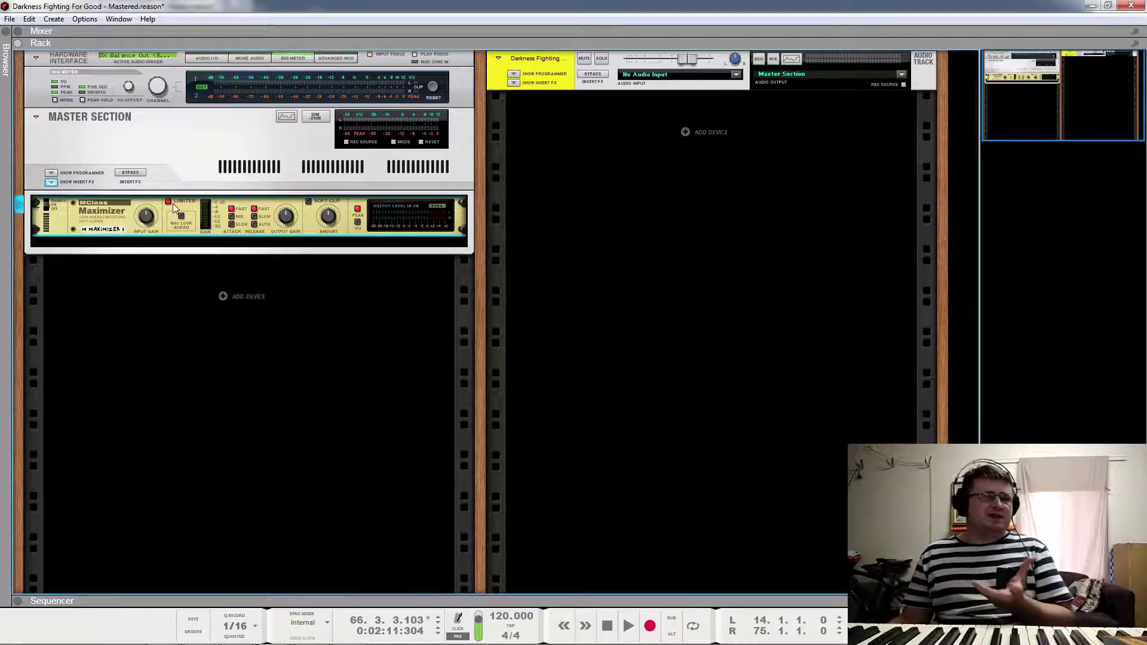
{"action": "left_click", "coordinate": [308, 202]}
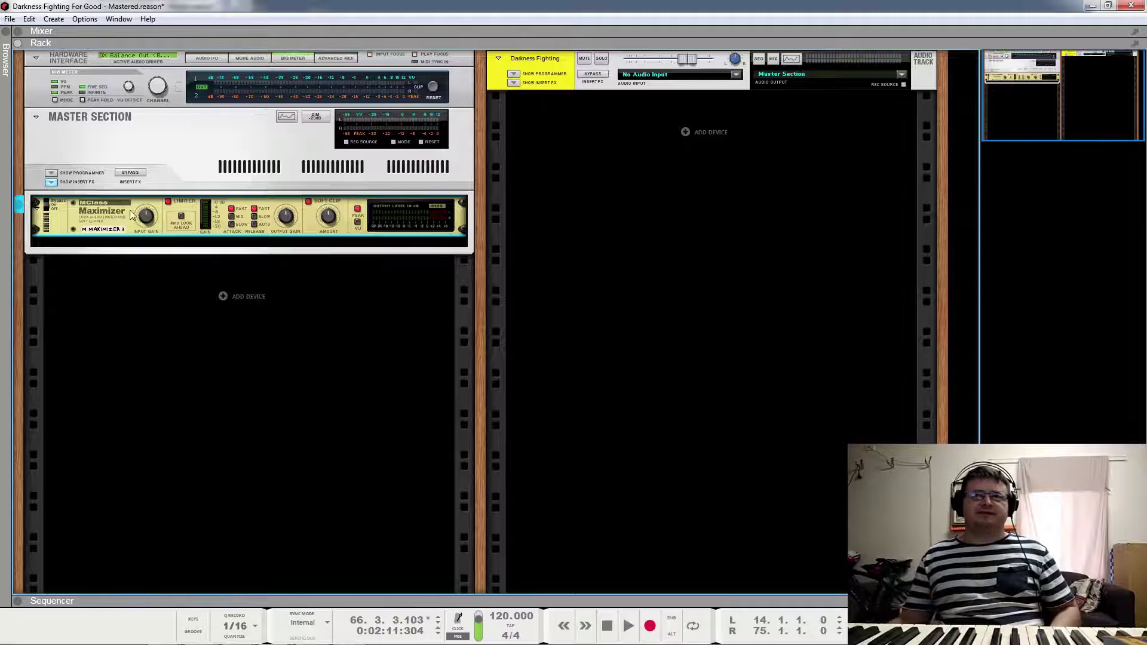
{"action": "key", "text": "space"}
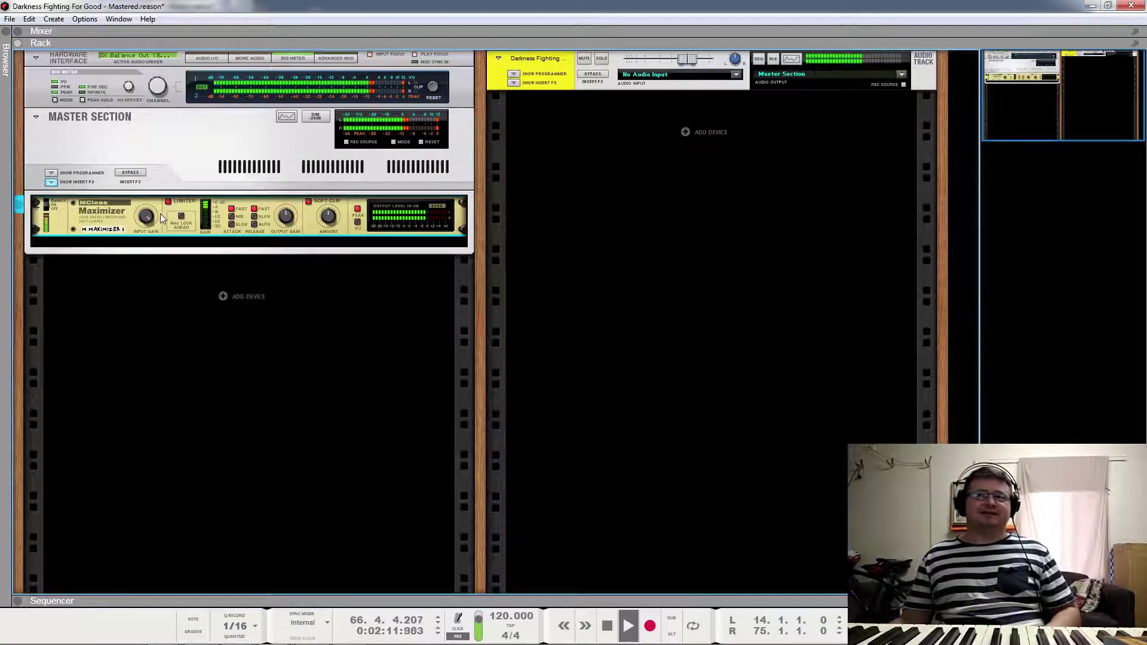
{"action": "key", "text": "space"}
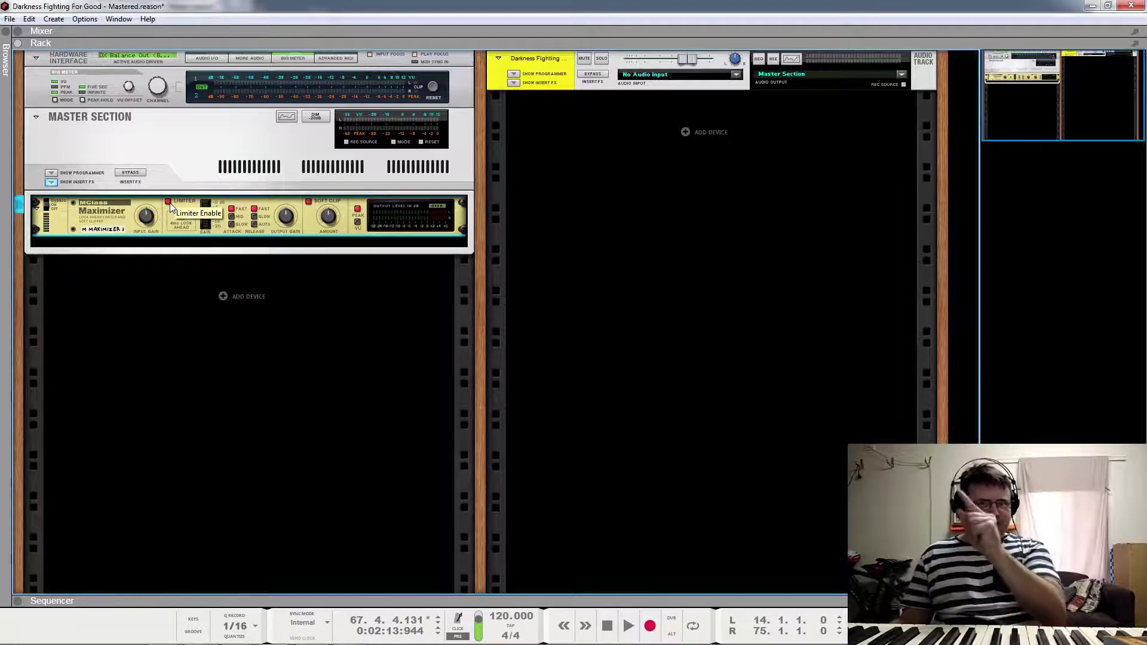
Step: Add a Master Bus Compressor to the master inserts and place it before the MClass Maximizer
{"action": "right_click", "coordinate": [91, 213]}
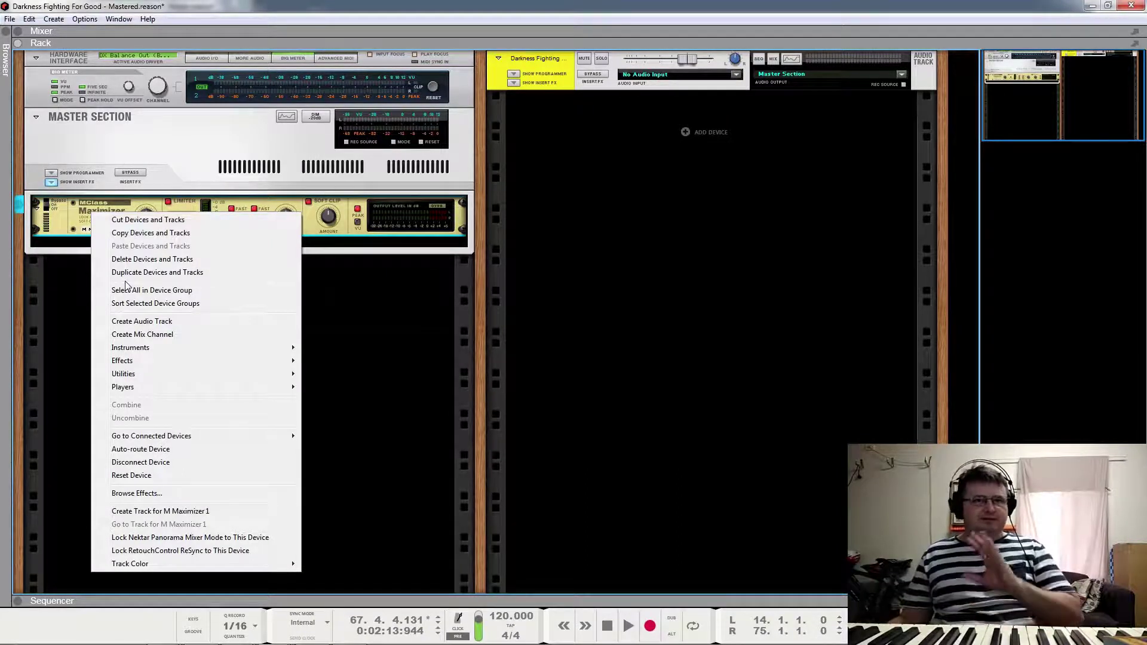
{"action": "mouse_move", "coordinate": [194, 348]}
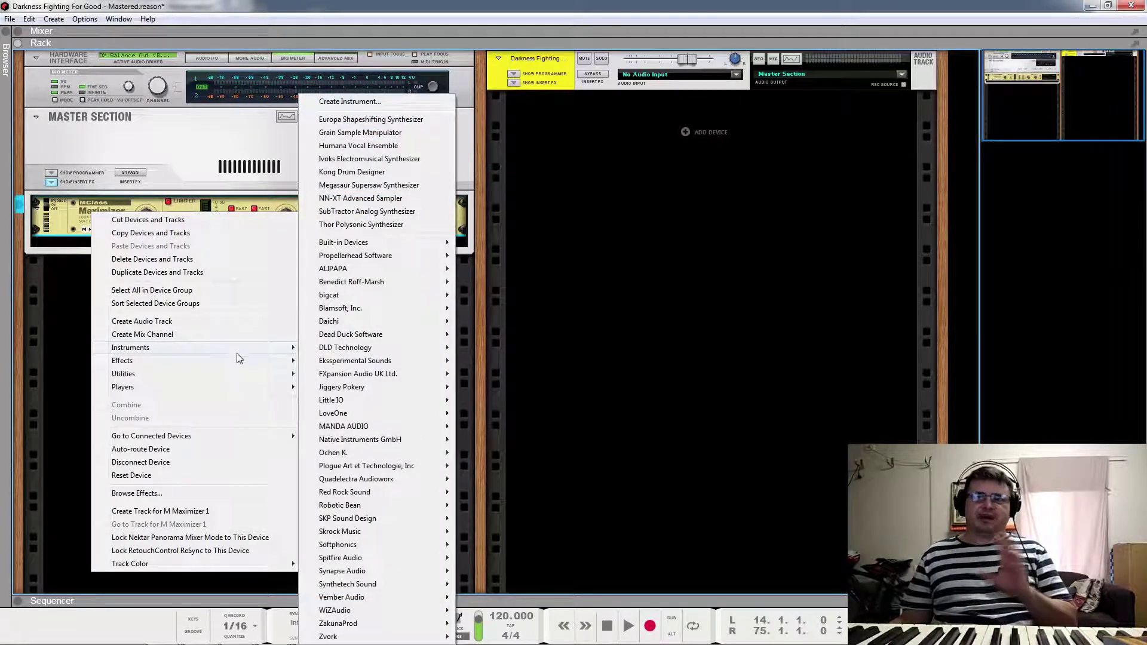
{"action": "mouse_move", "coordinate": [253, 365]}
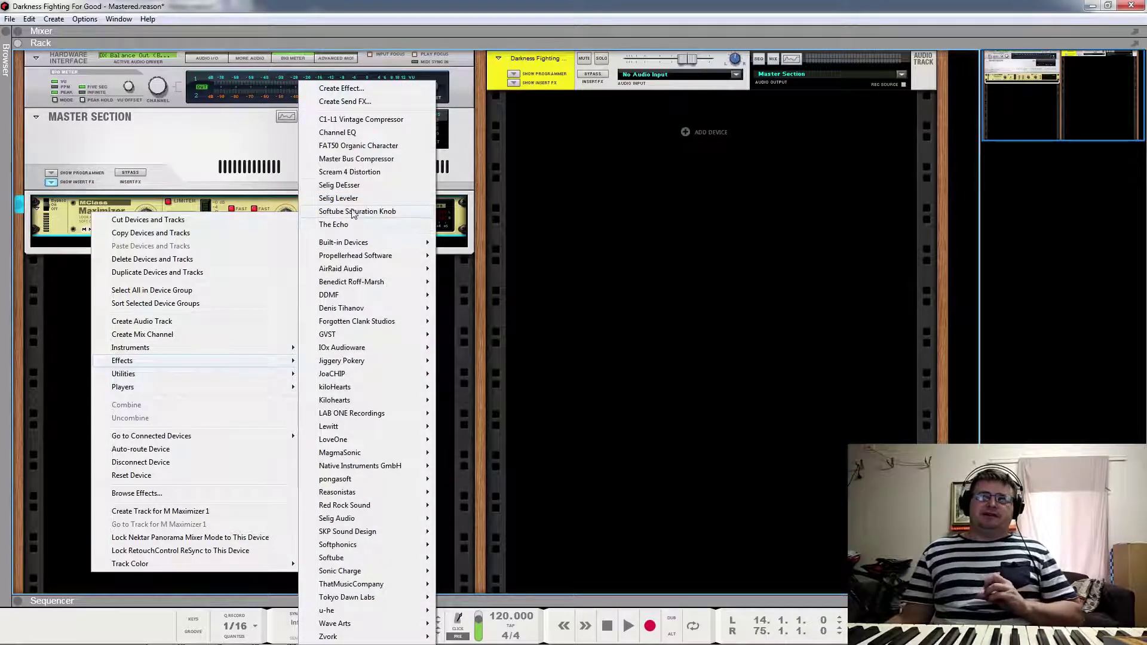
{"action": "mouse_move", "coordinate": [380, 244]}
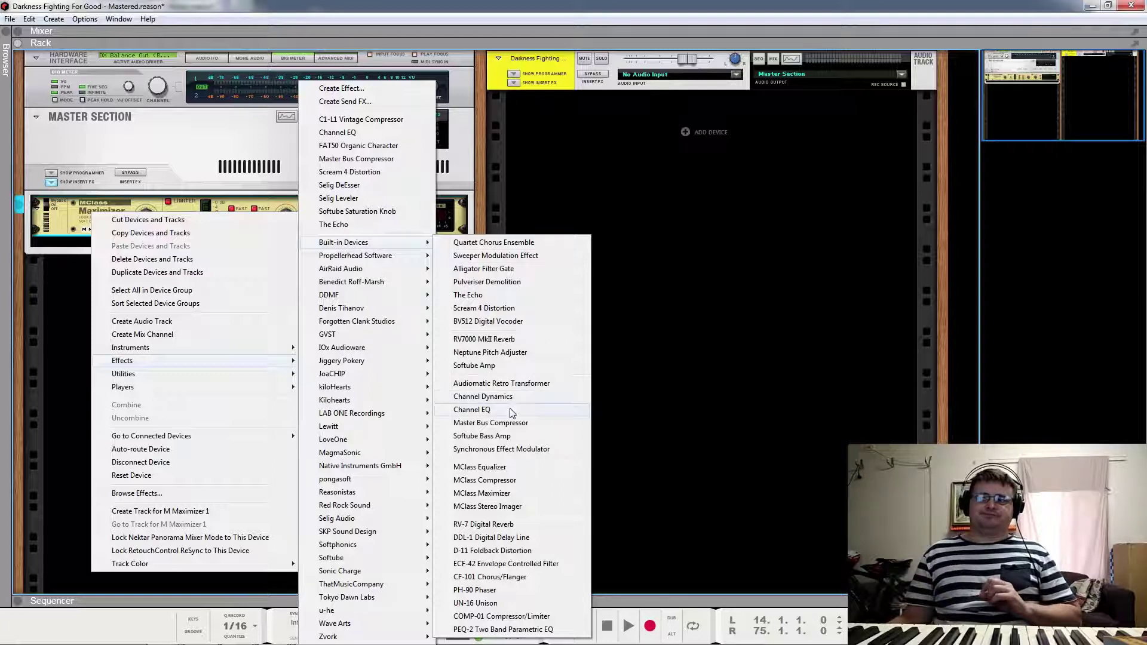
{"action": "left_click", "coordinate": [516, 423]}
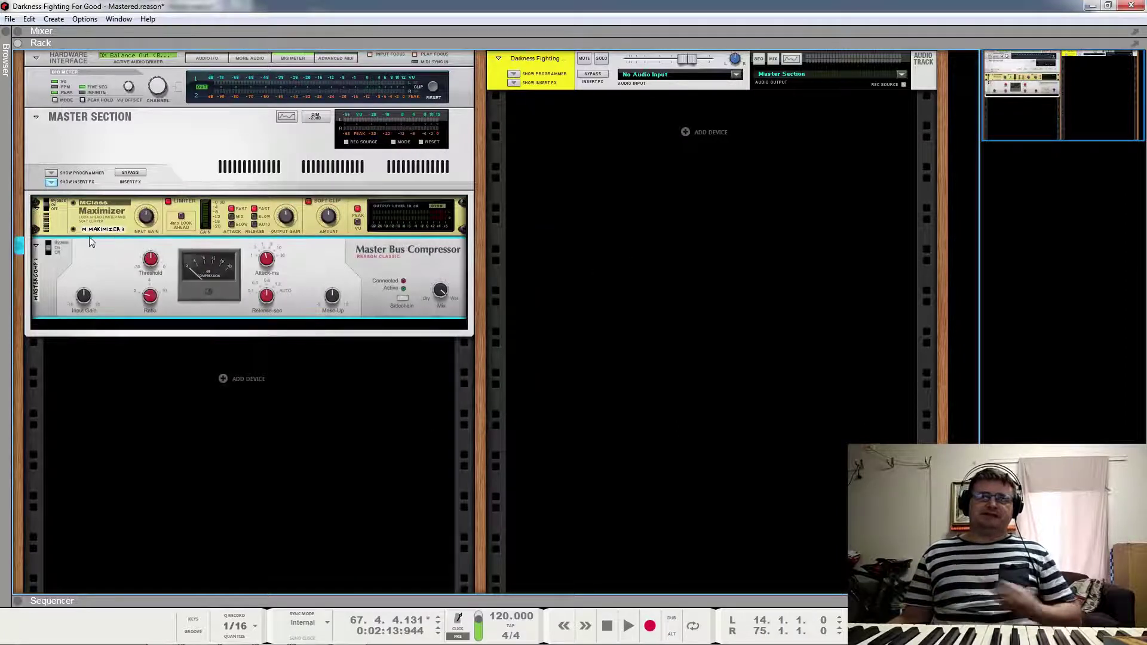
{"action": "left_click_drag", "start_coordinate": [90, 259], "coordinate": [107, 206]}
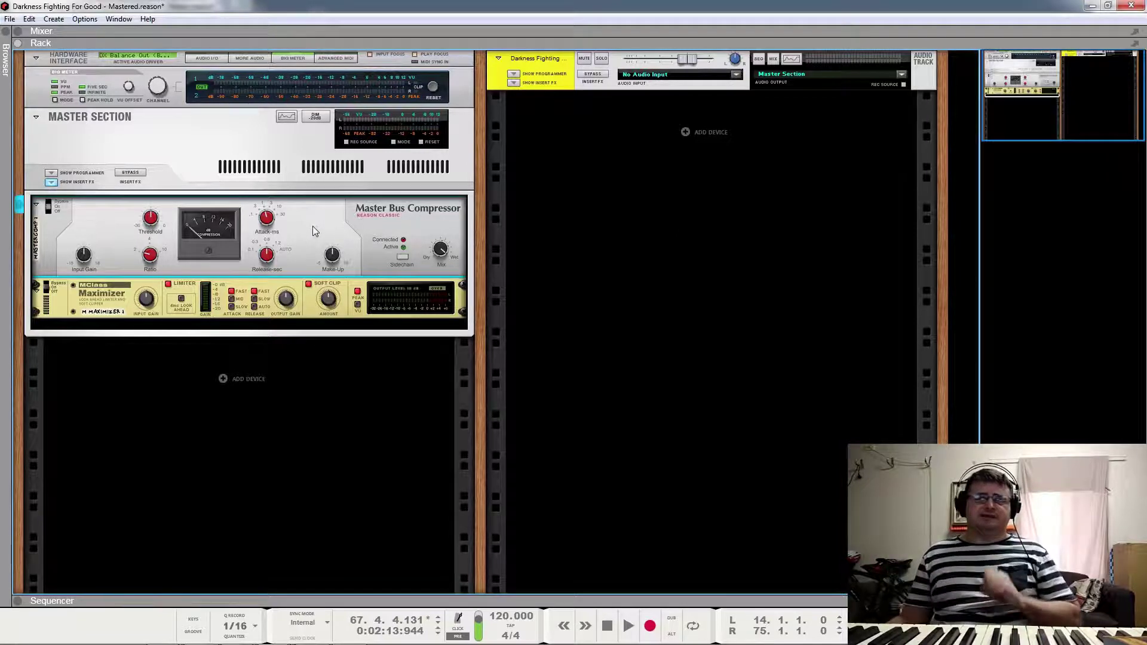
Step: Set the Master Bus Compressor's Make-Up Gain to 0.00 dB
{"action": "mouse_move", "coordinate": [270, 222]}
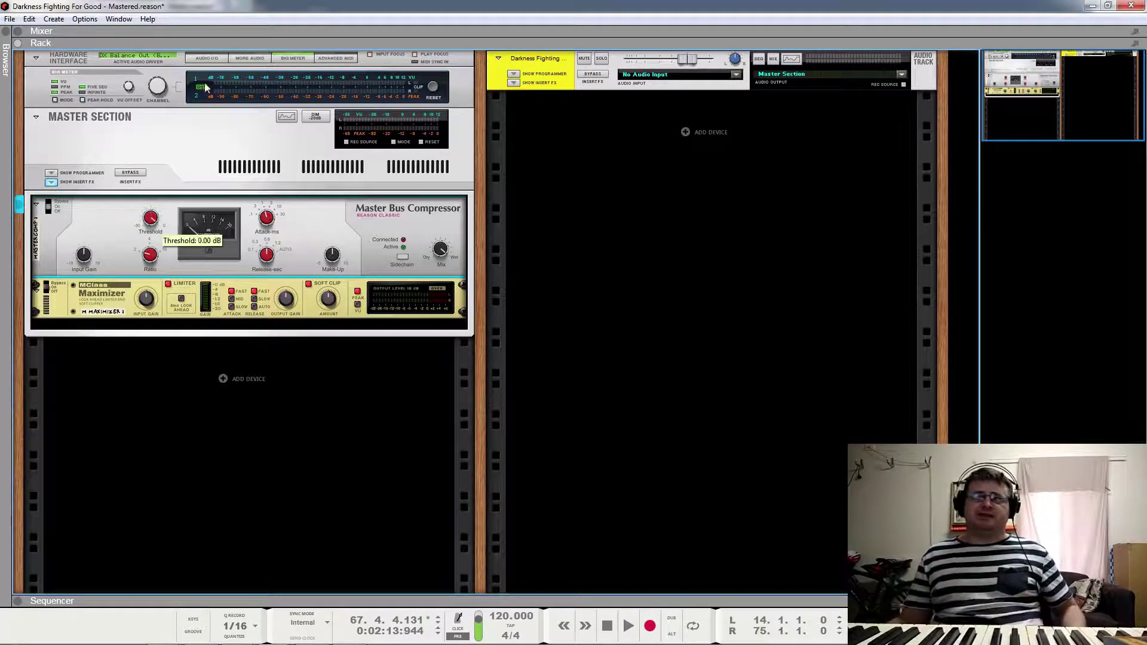
{"action": "mouse_move", "coordinate": [328, 273]}
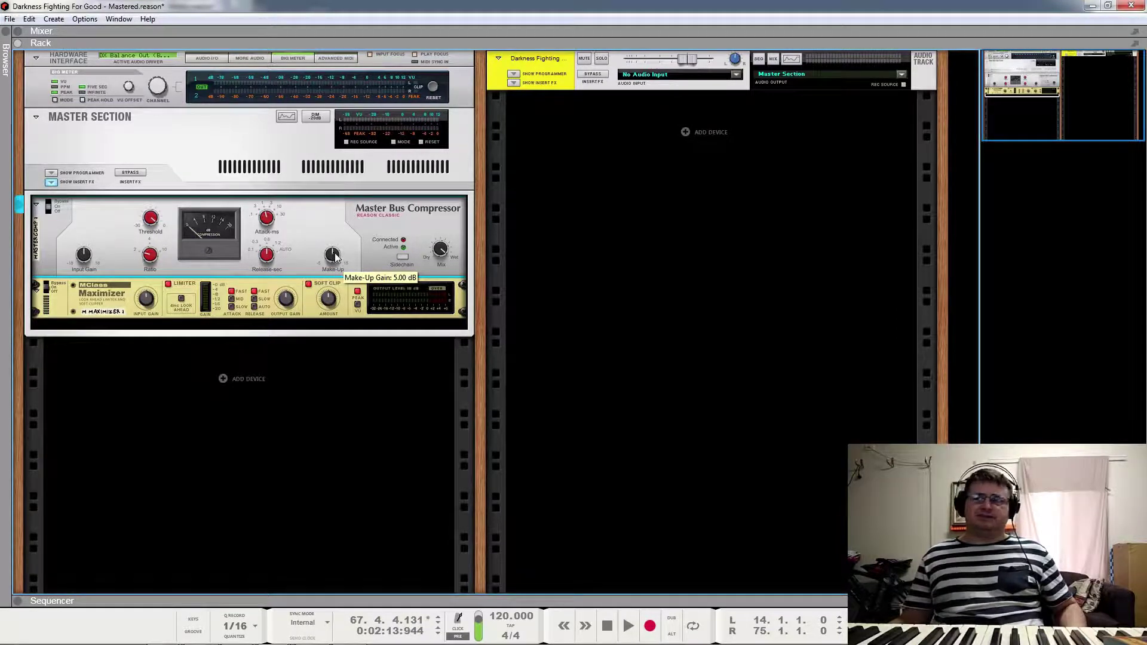
{"action": "left_click_drag", "start_coordinate": [334, 258], "coordinate": [345, 411]}
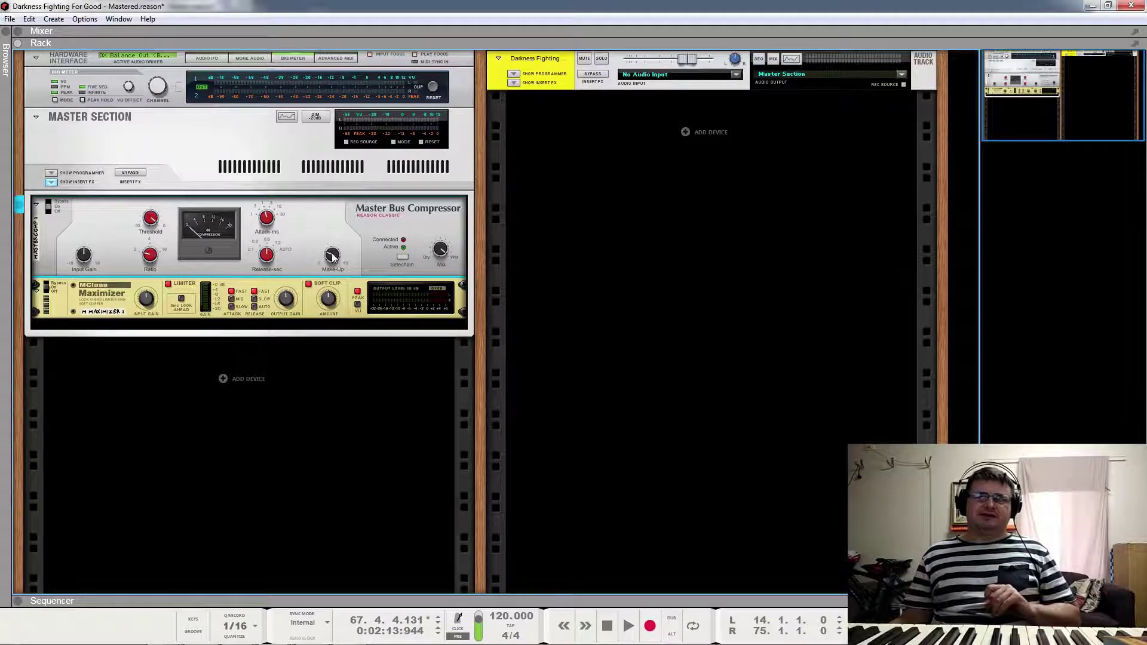
{"action": "mouse_move", "coordinate": [333, 260]}
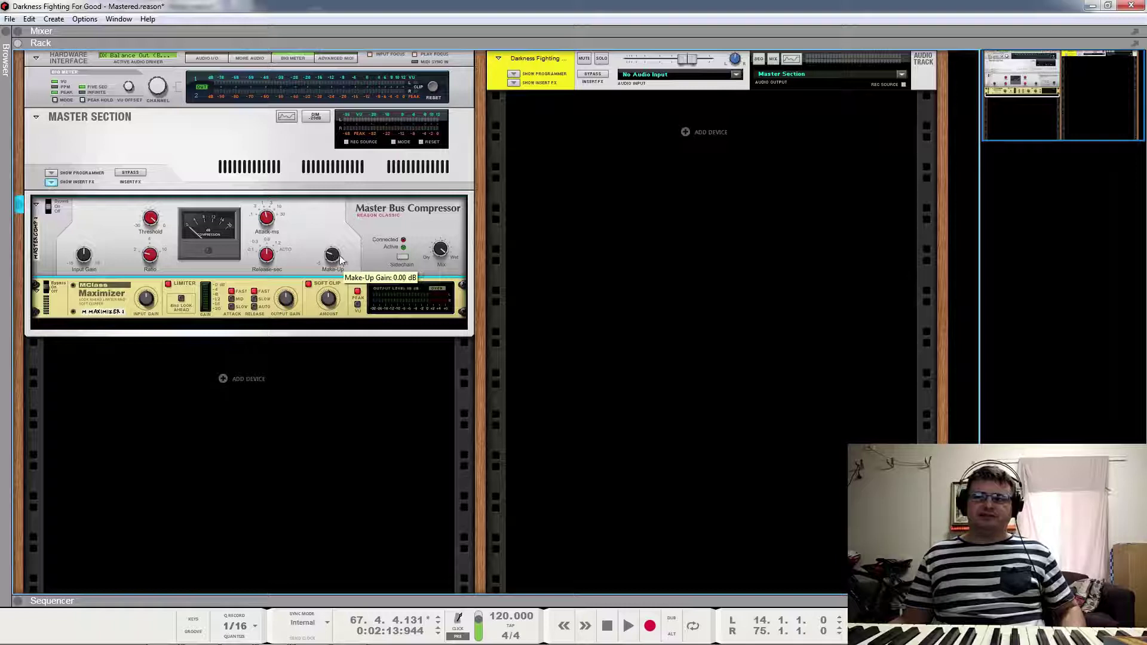
{"action": "left_click", "coordinate": [336, 258], "text": "ctrl"}
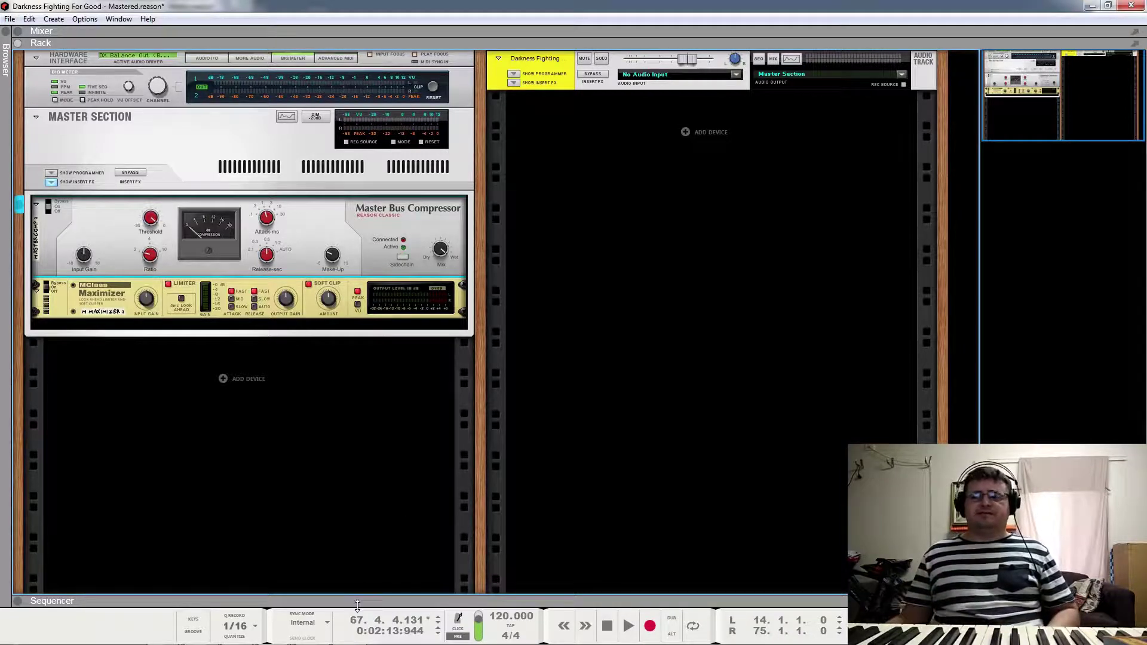
Step: Reopen the sequencer below the rack and start playback from bar 7
{"action": "left_click", "coordinate": [183, 599]}
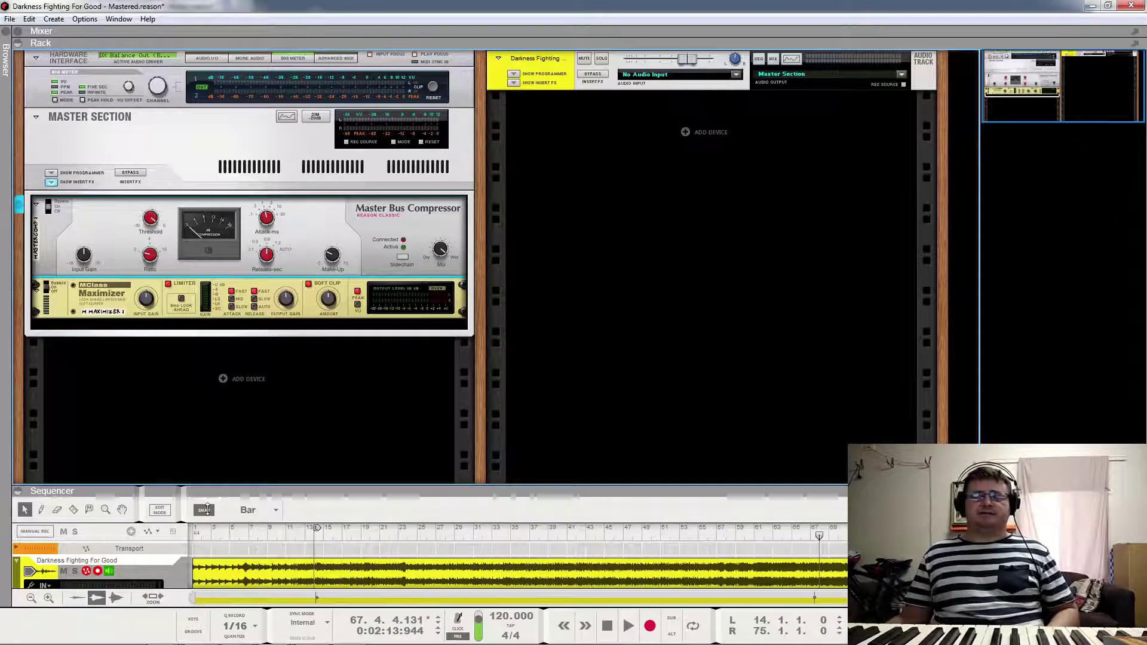
{"action": "key", "text": "KP_1"}
{"action": "left_click", "coordinate": [254, 531]}
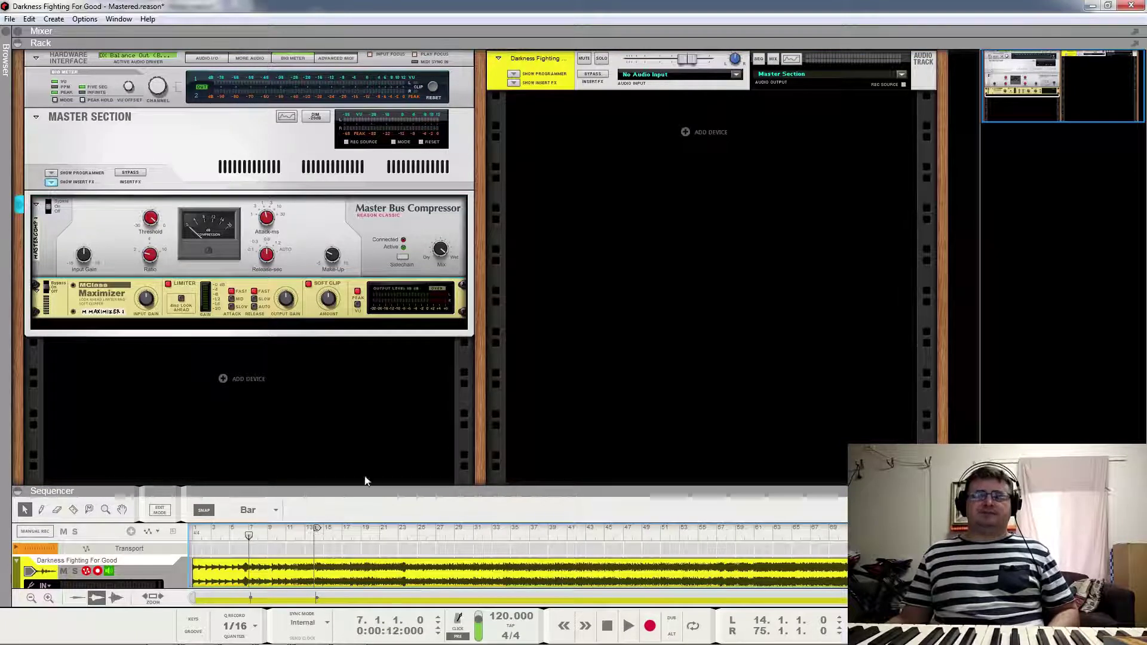
{"action": "key", "text": "space"}
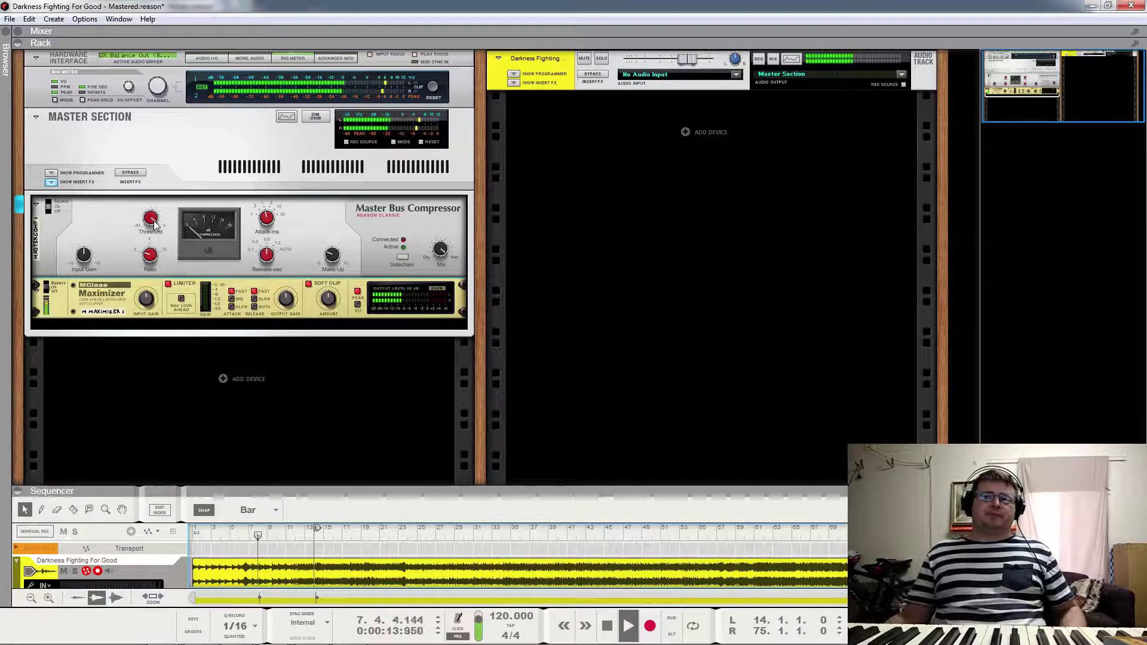
Step: Lower the Master Bus Compressor's threshold, set its ratio to 10:1 and stop playback
{"action": "left_click", "coordinate": [150, 255]}
{"action": "key", "text": "space"}
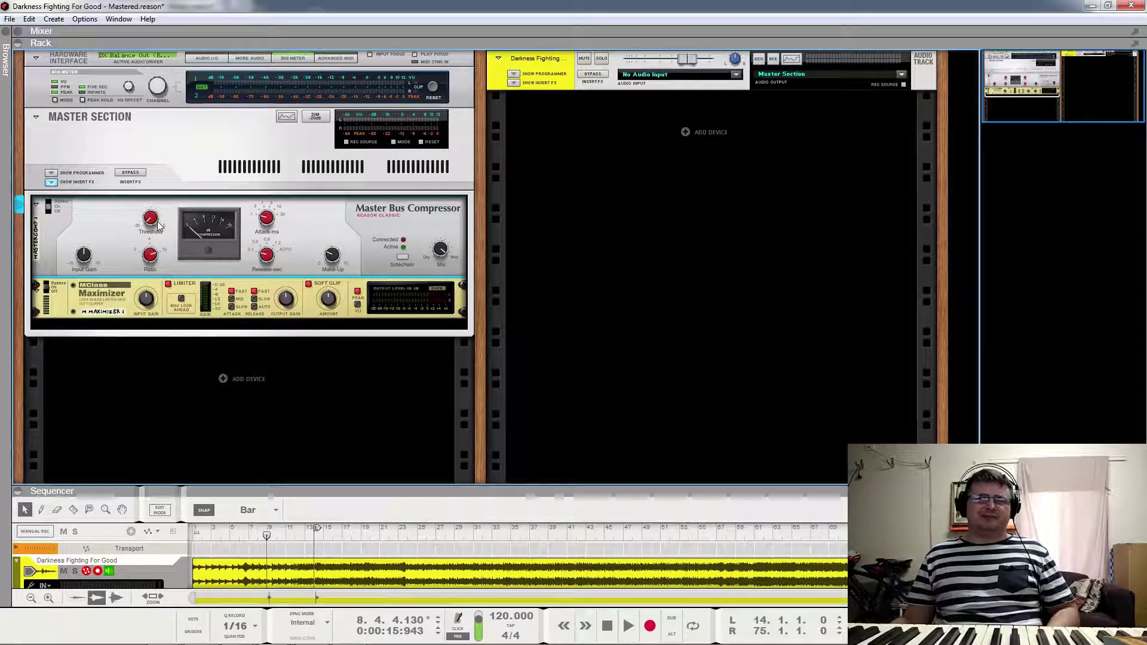
{"action": "mouse_move", "coordinate": [157, 225]}
{"action": "mouse_move", "coordinate": [153, 263]}
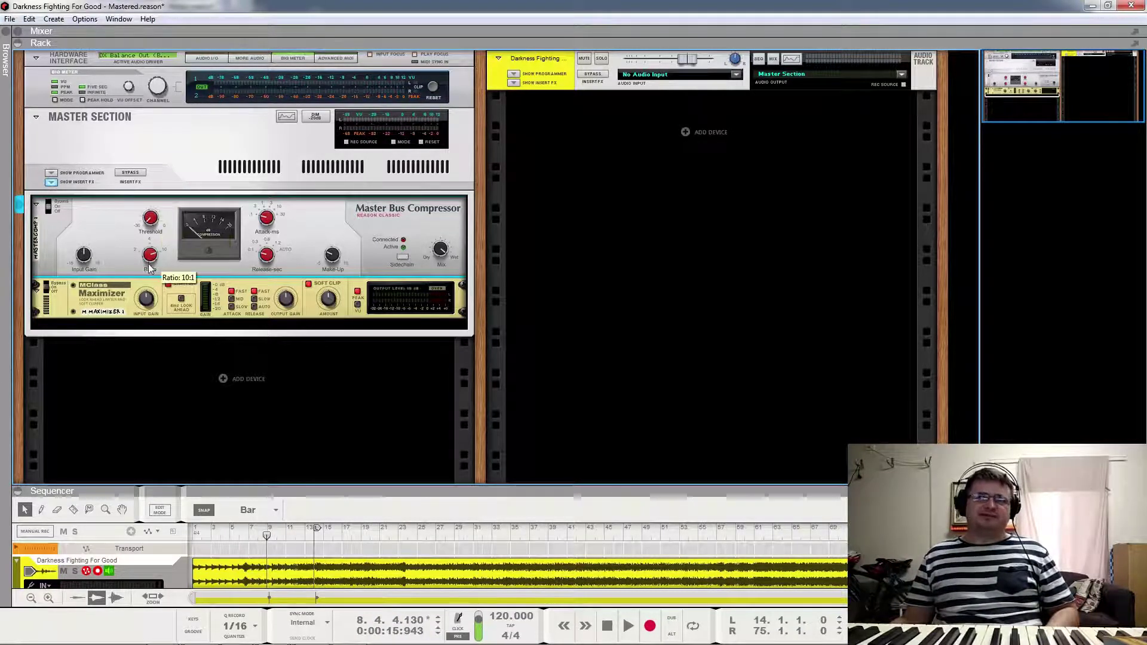
Step: Resume playback and lengthen the Master Bus Compressor's attack and release times while listening
{"action": "key", "text": "space"}
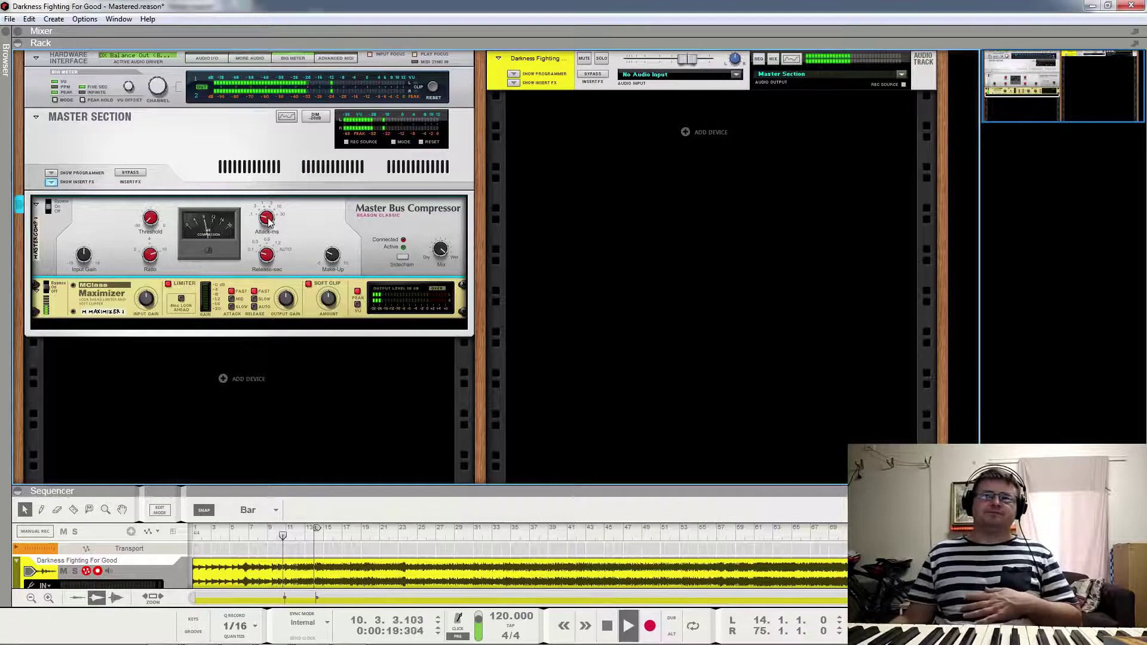
{"action": "mouse_move", "coordinate": [275, 222]}
{"action": "left_click_drag", "start_coordinate": [275, 222], "coordinate": [275, 137]}
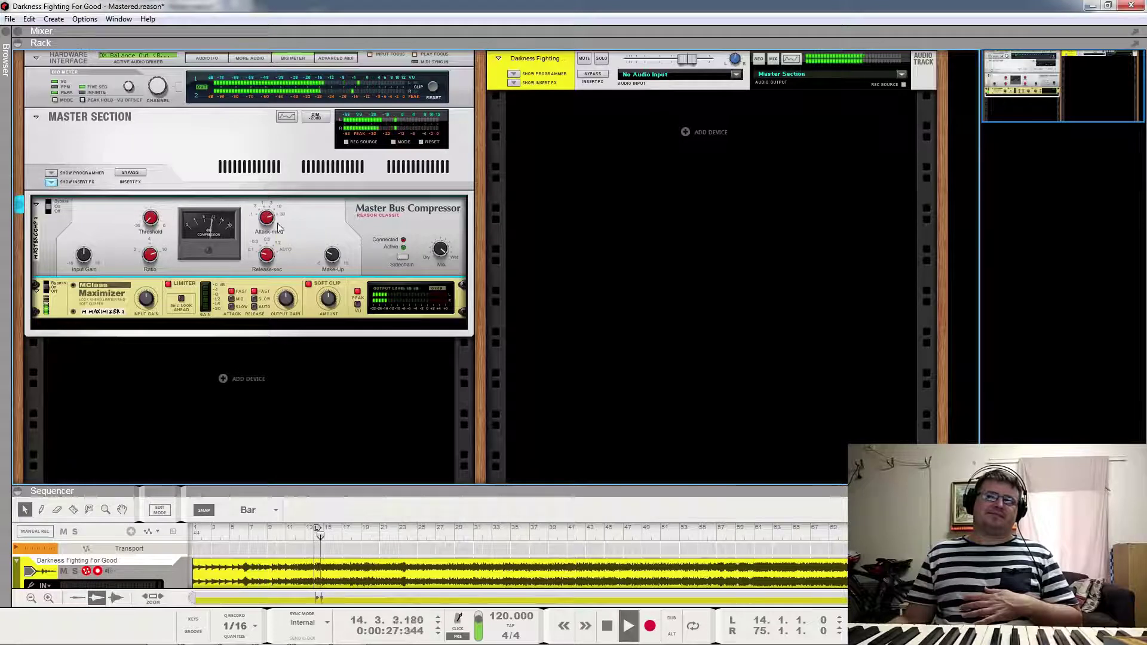
{"action": "left_click_drag", "start_coordinate": [270, 257], "coordinate": [275, 200]}
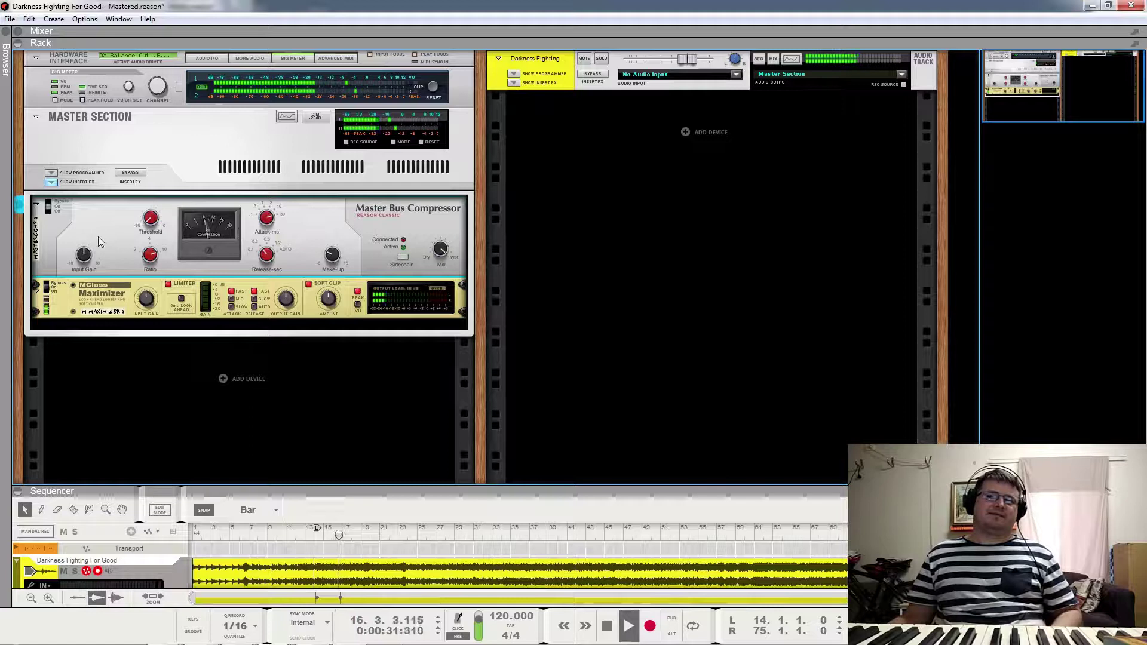
Step: Compare the playing track with the Master Bus Compressor bypassed and switched on, and stop playback
{"action": "left_click", "coordinate": [64, 205]}
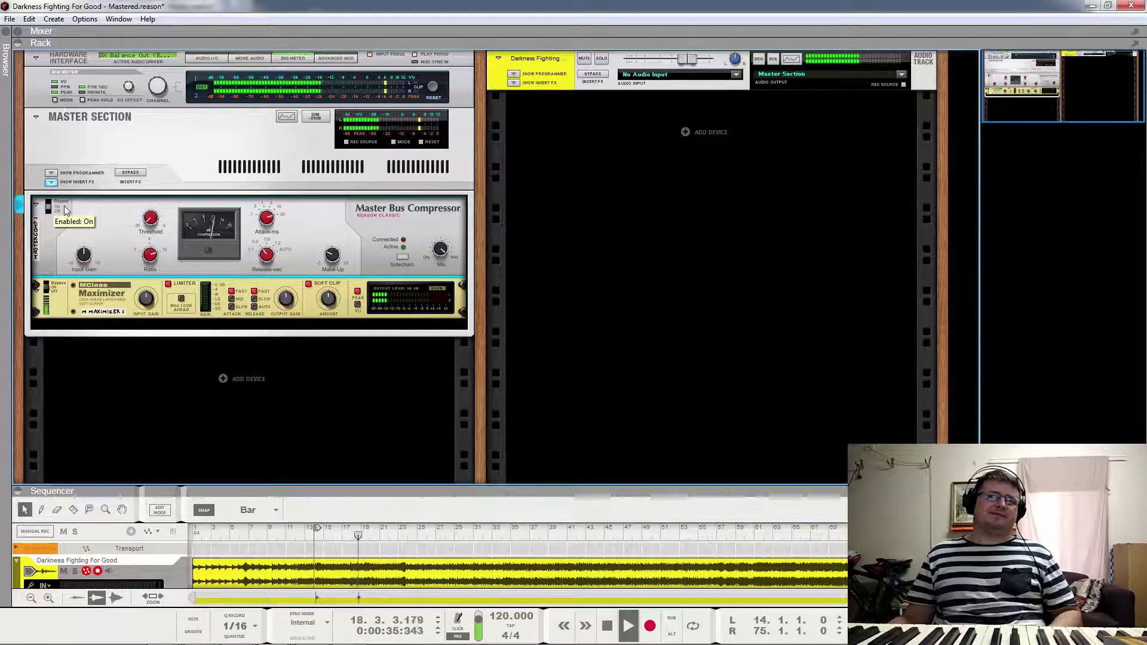
{"action": "left_click", "coordinate": [64, 205]}
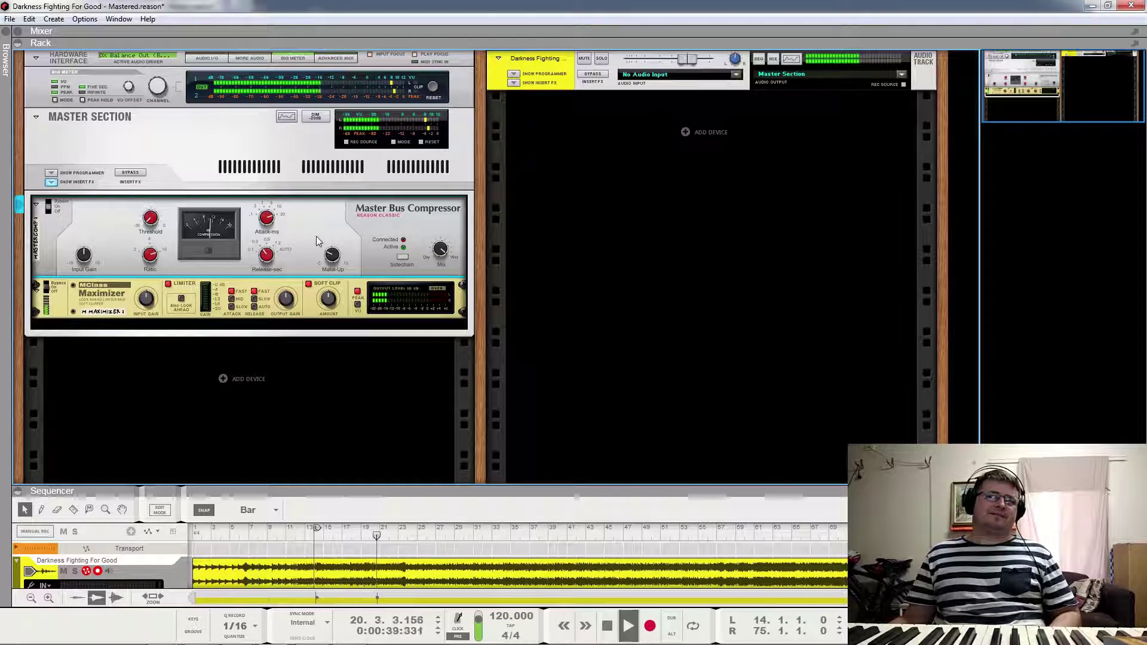
{"action": "key", "text": "space"}
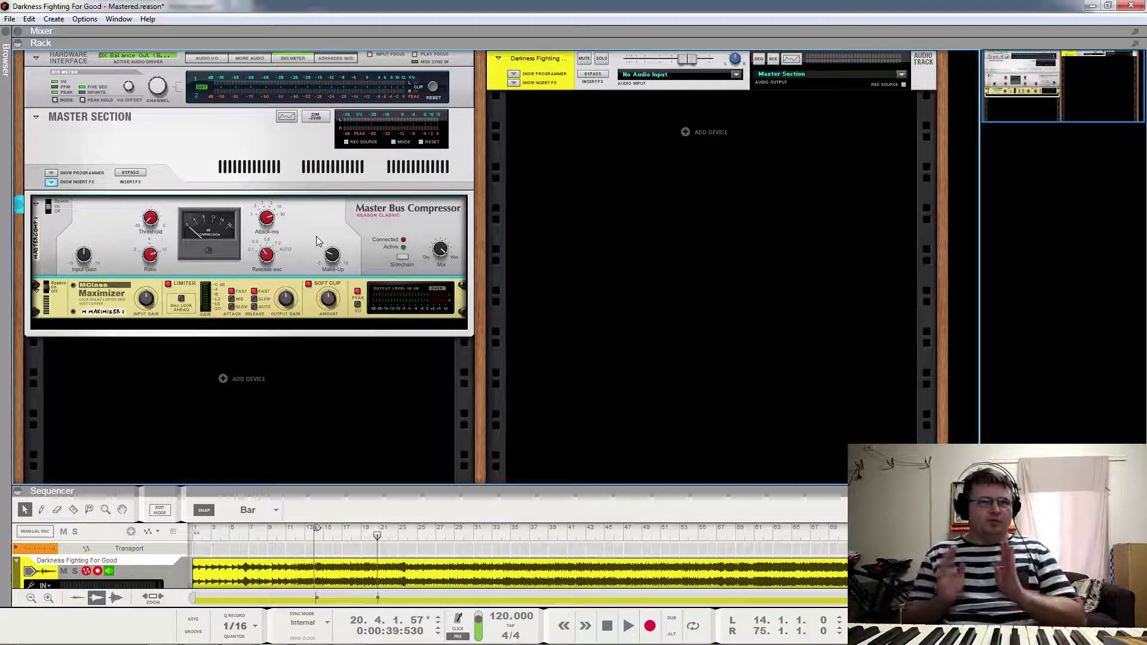
Step: Play the track from about bar 12 and watch the Master Bus Compressor's gain reduction meter respond to its release setting
{"action": "left_click", "coordinate": [295, 535]}
{"action": "key", "text": "space"}
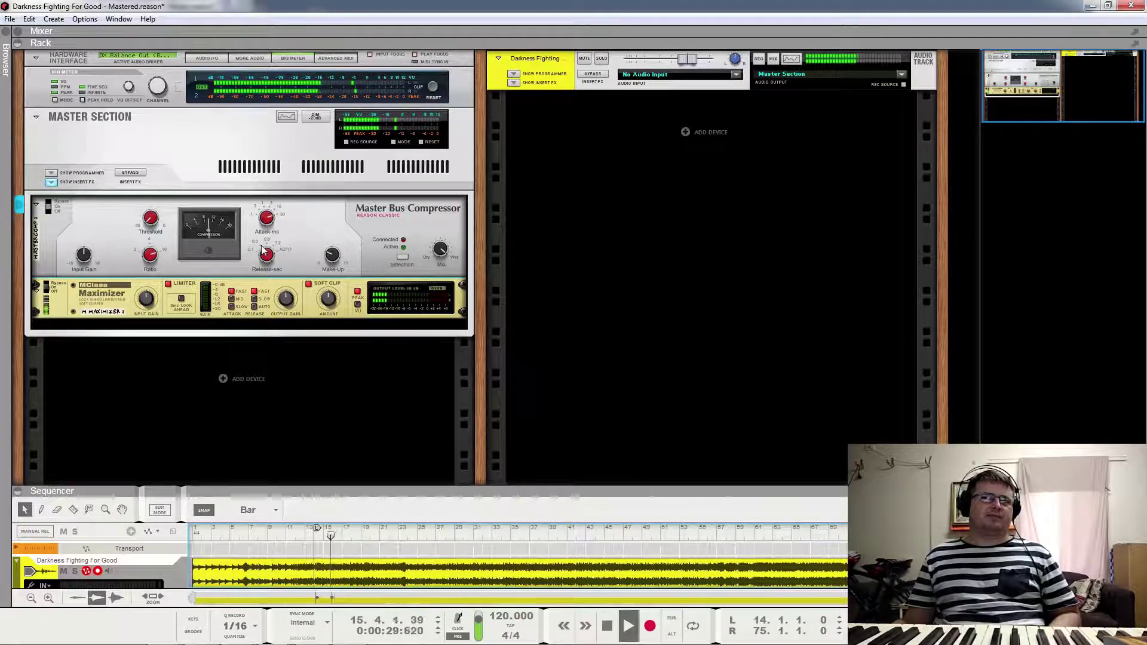
{"action": "key", "text": "space"}
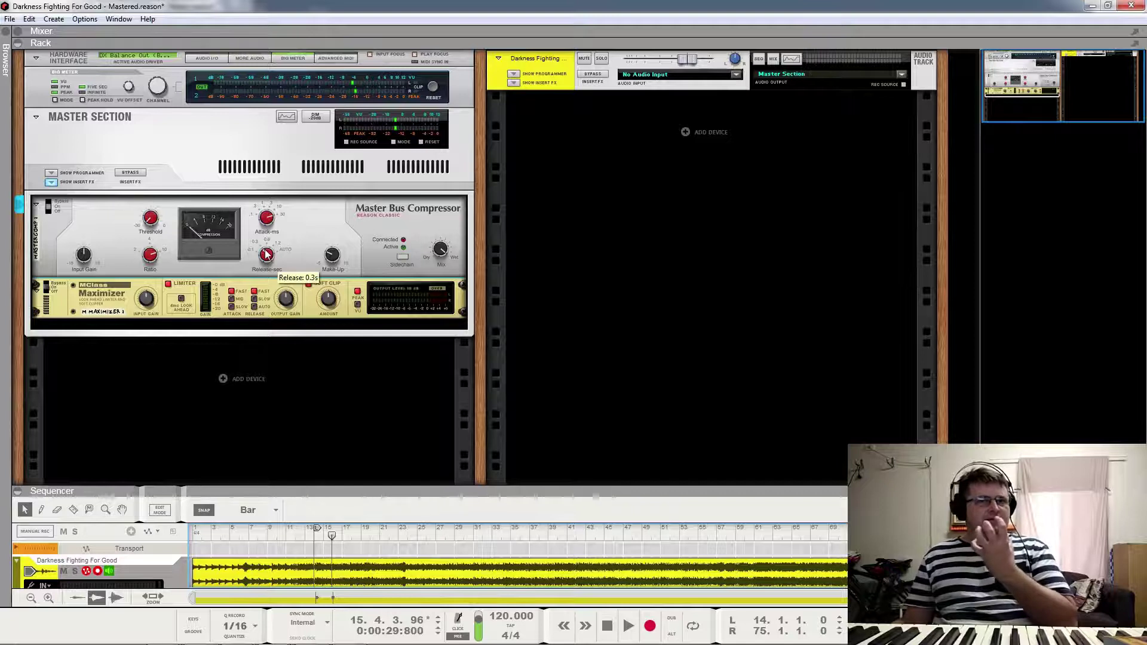
{"action": "key", "text": "space"}
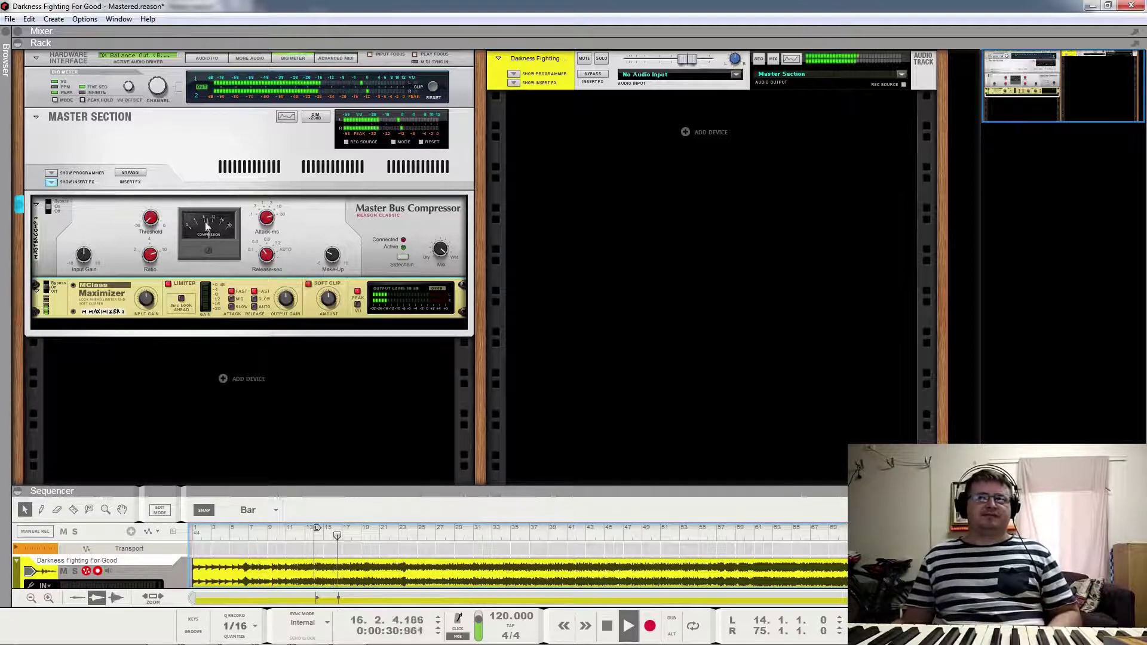
{"action": "key", "text": "space"}
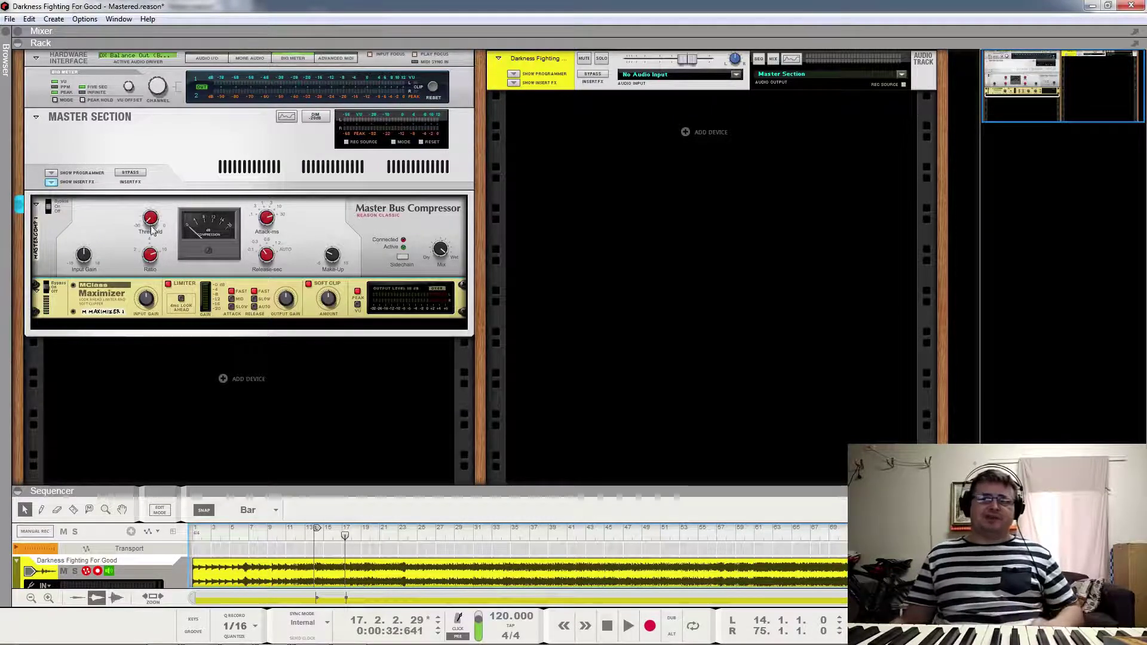
Step: Set the Master Bus Compressor's ratio to 2:1 and raise its threshold while the track plays, reducing the amount of gain reduction
{"action": "left_click", "coordinate": [150, 255]}
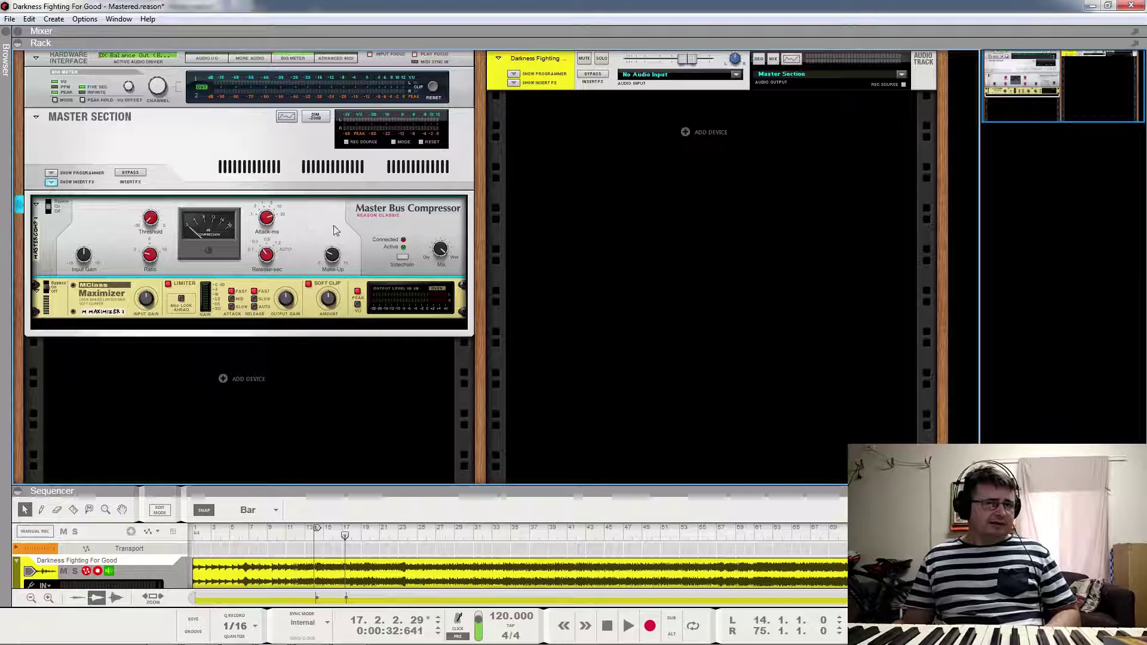
{"action": "key", "text": "space"}
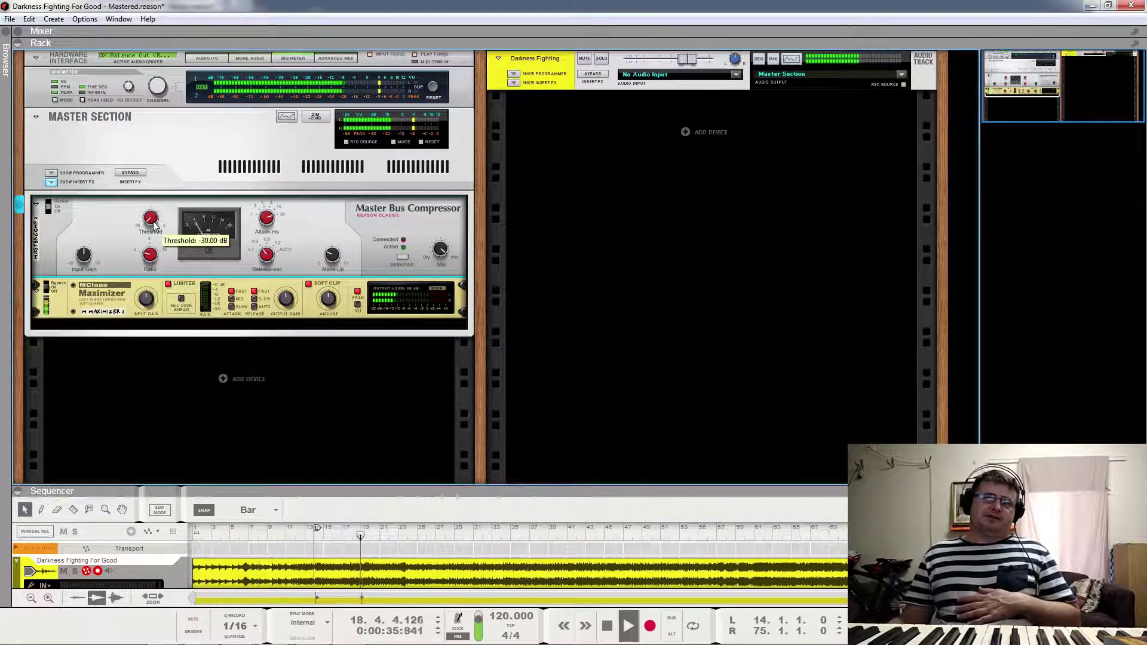
{"action": "left_click_drag", "start_coordinate": [141, 163], "coordinate": [142, 73]}
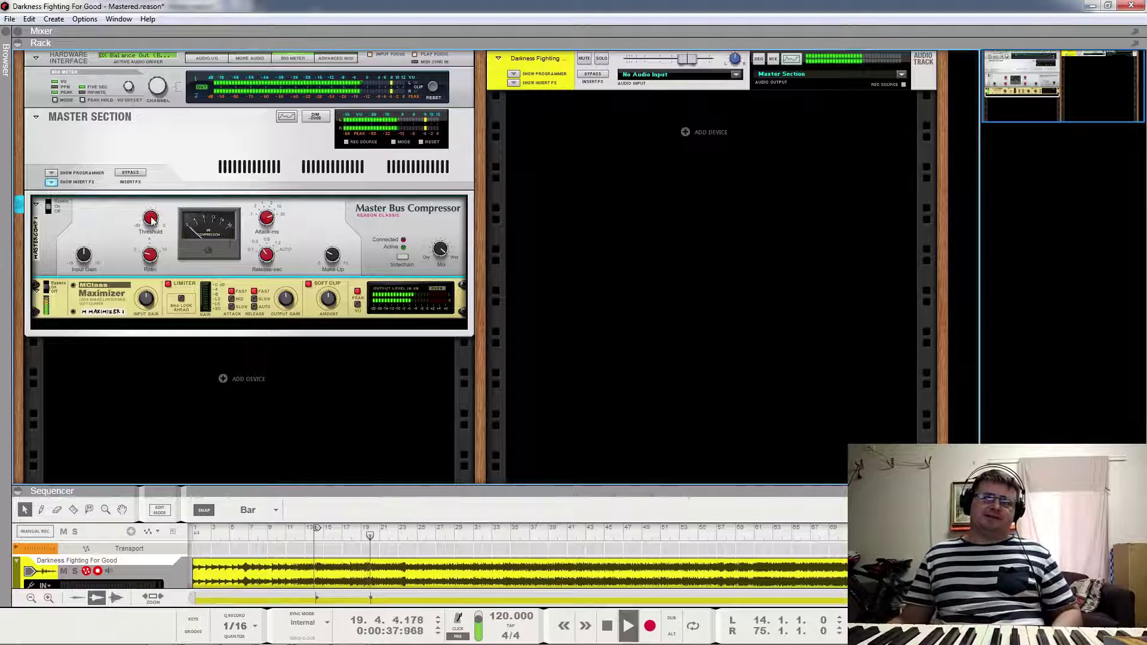
{"action": "left_click_drag", "start_coordinate": [151, 232], "coordinate": [148, 301]}
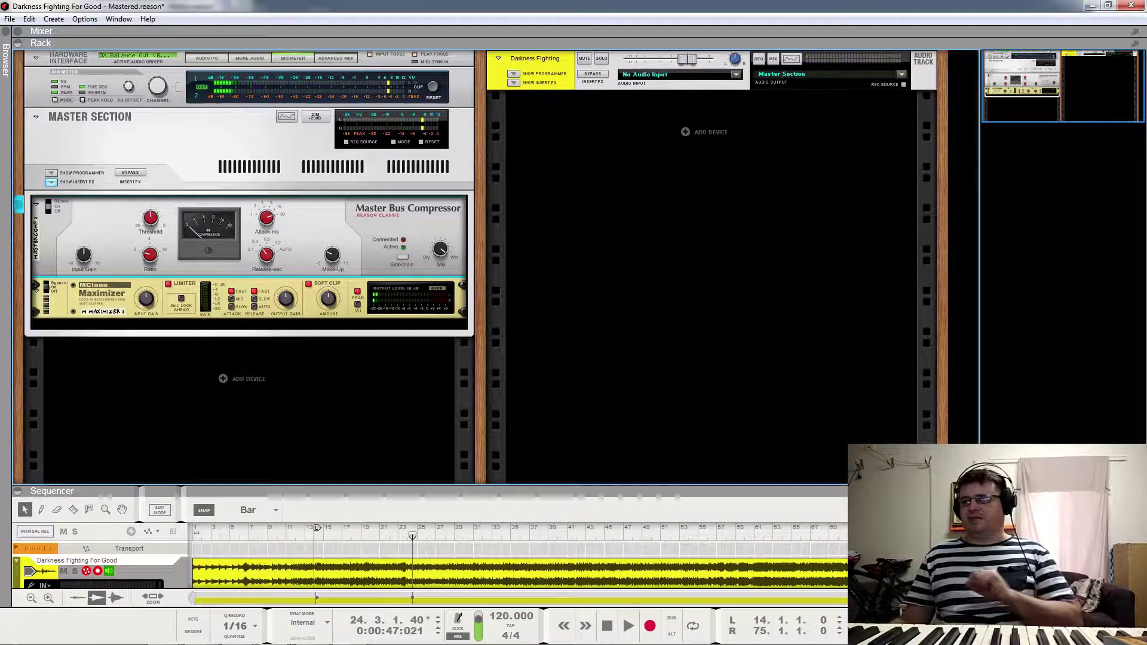
Step: Replay the track from about bar 21 to check the gentler compression on the meter, and stop playback
{"action": "left_click", "coordinate": [385, 534]}
{"action": "key", "text": "space"}
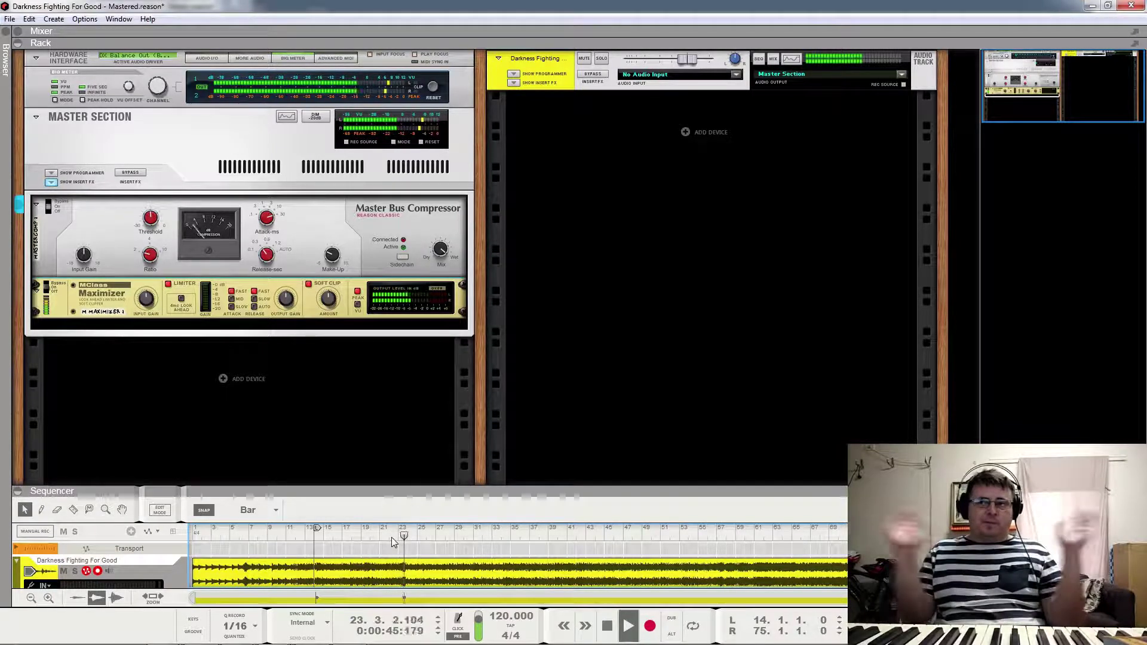
{"action": "key", "text": "space"}
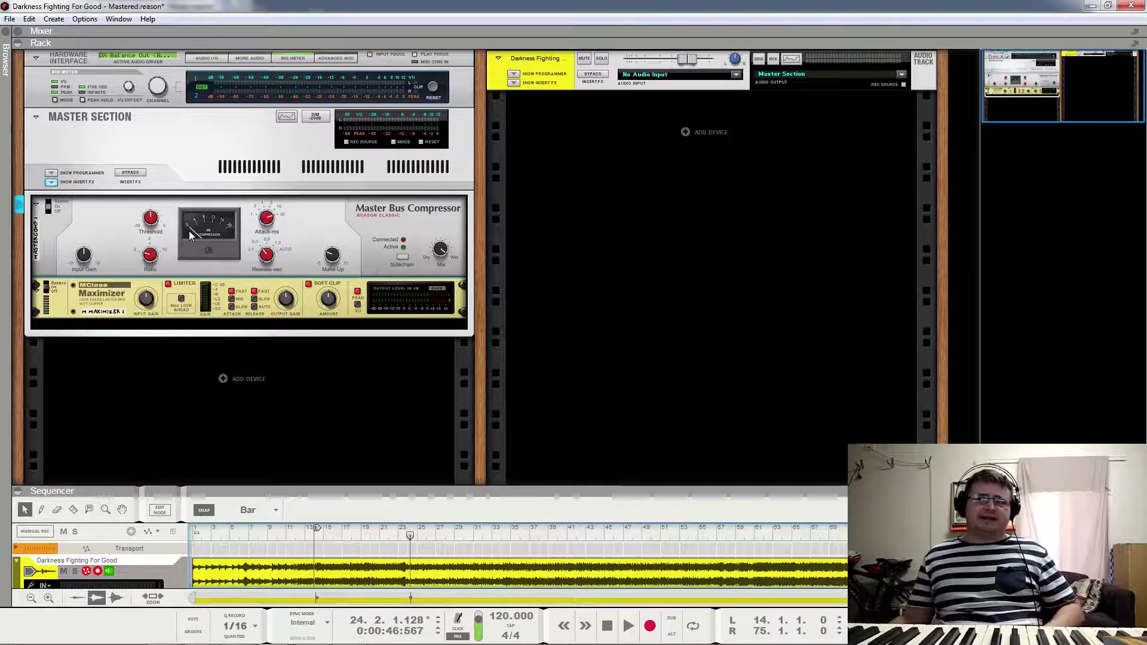
Step: Resume playback, compare the 2:1 compression with the Master Bus Compressor bypassed and switched on several times, and stop playback
{"action": "key", "text": "space"}
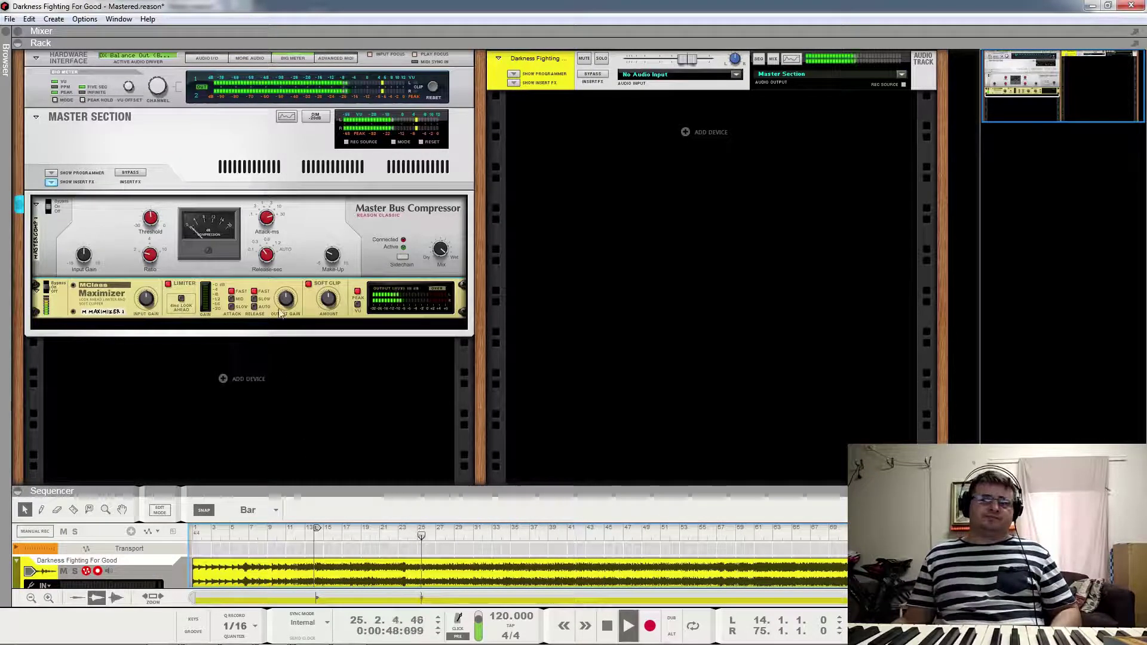
{"action": "left_click", "coordinate": [60, 206]}
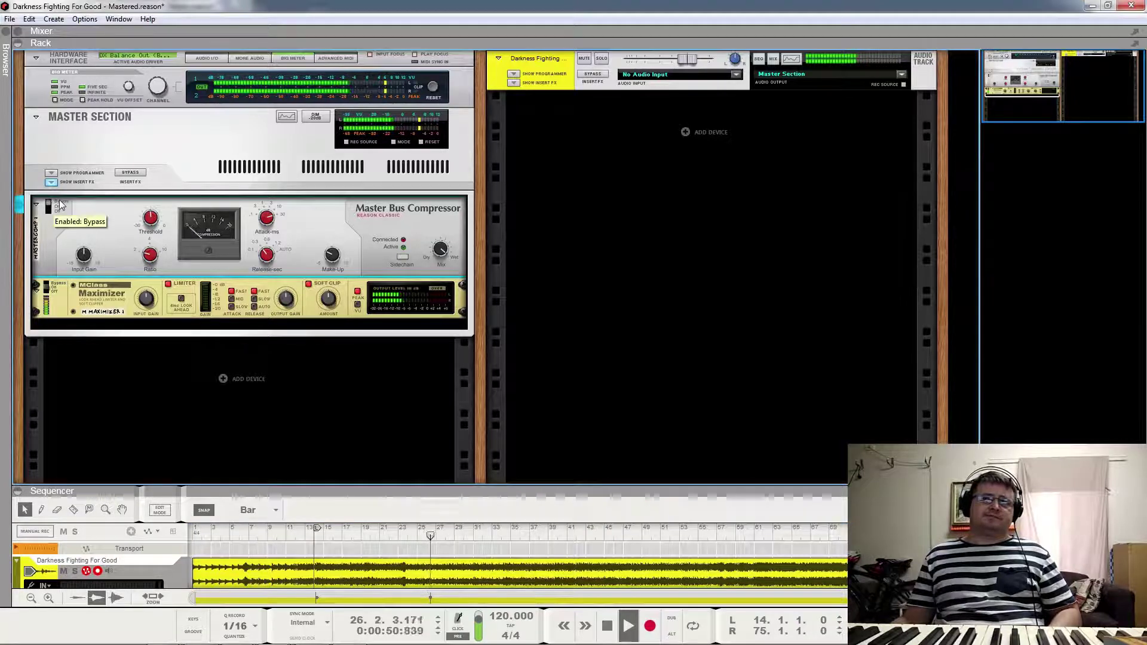
{"action": "left_click", "coordinate": [59, 207]}
{"action": "left_click", "coordinate": [64, 207]}
{"action": "left_click", "coordinate": [64, 206]}
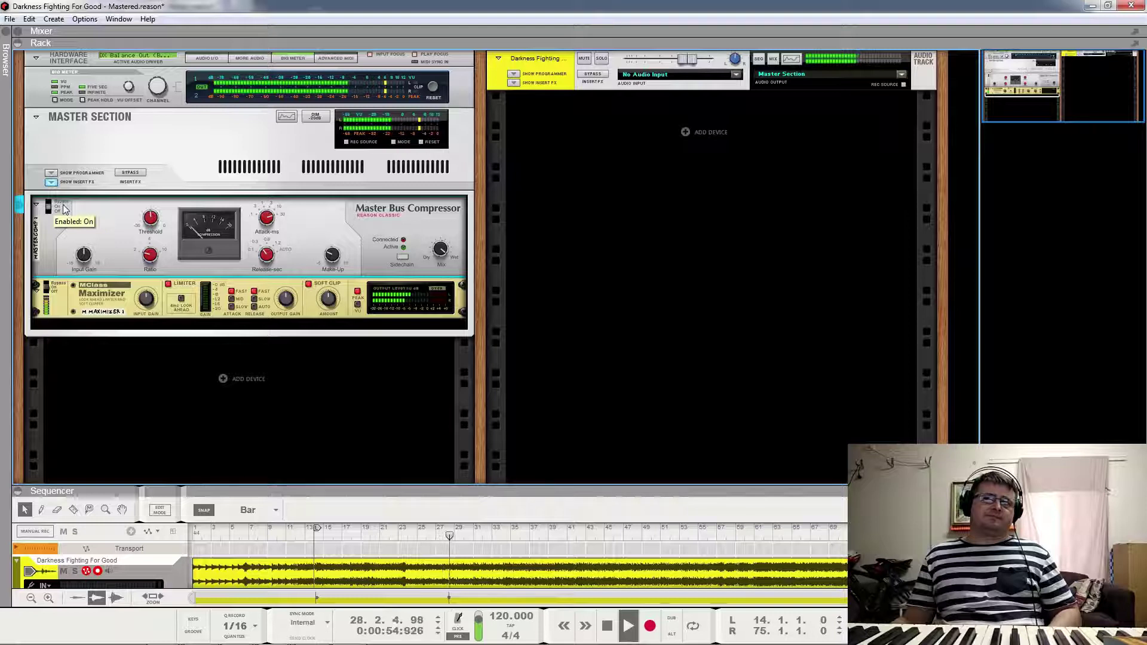
{"action": "left_click", "coordinate": [66, 203]}
{"action": "left_click", "coordinate": [67, 206]}
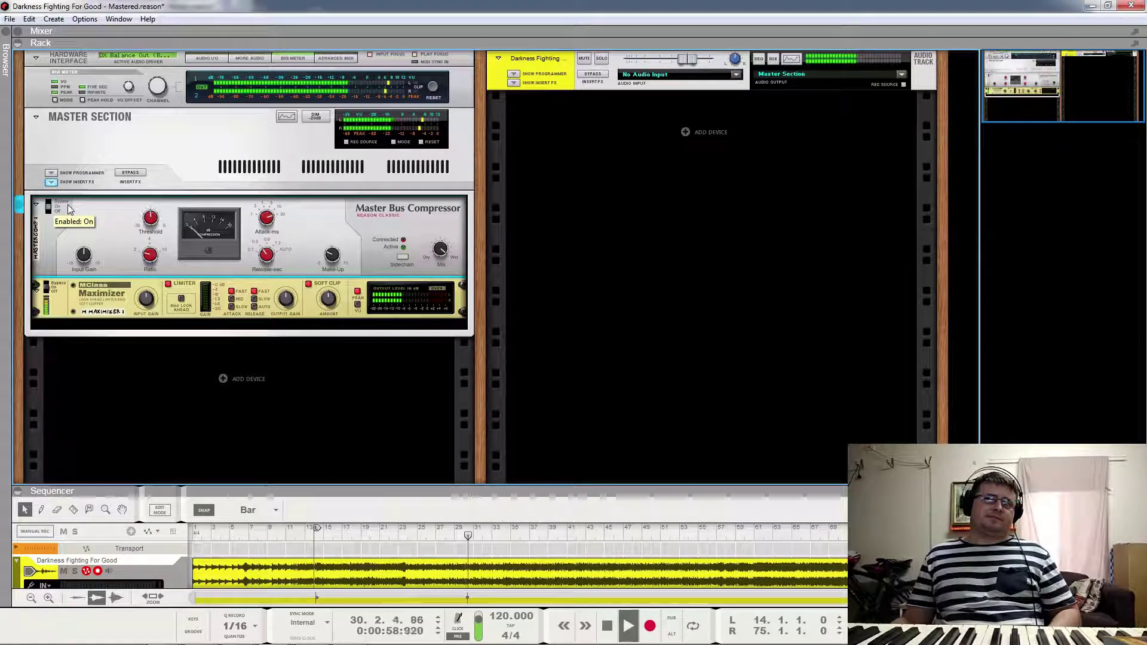
{"action": "left_click", "coordinate": [70, 200]}
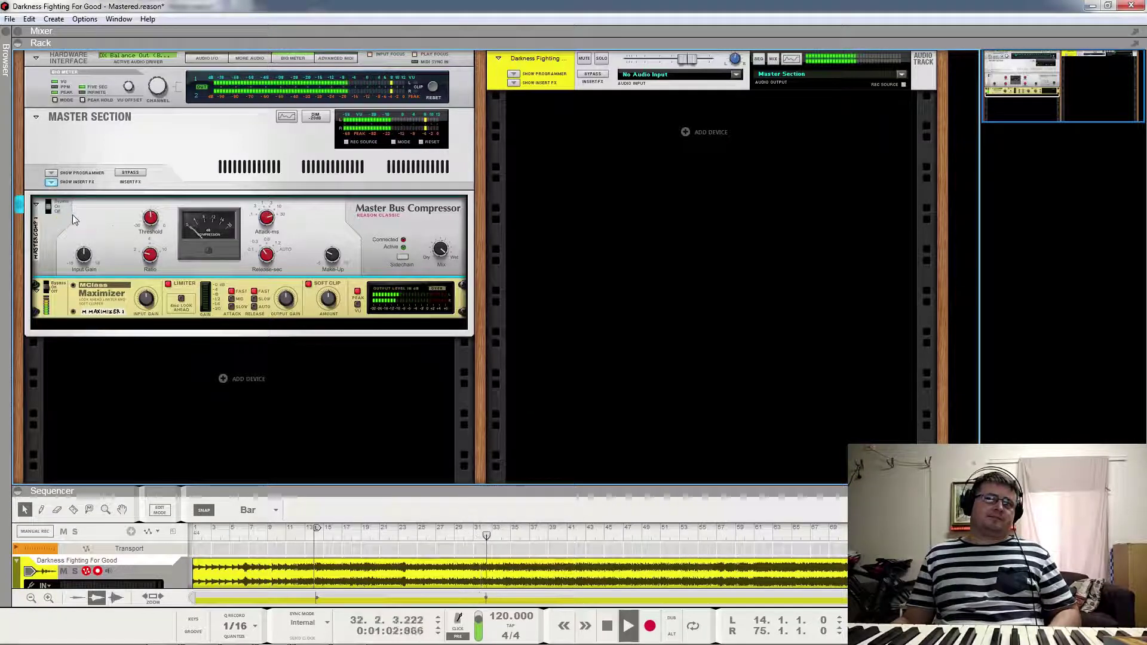
{"action": "key", "text": "space"}
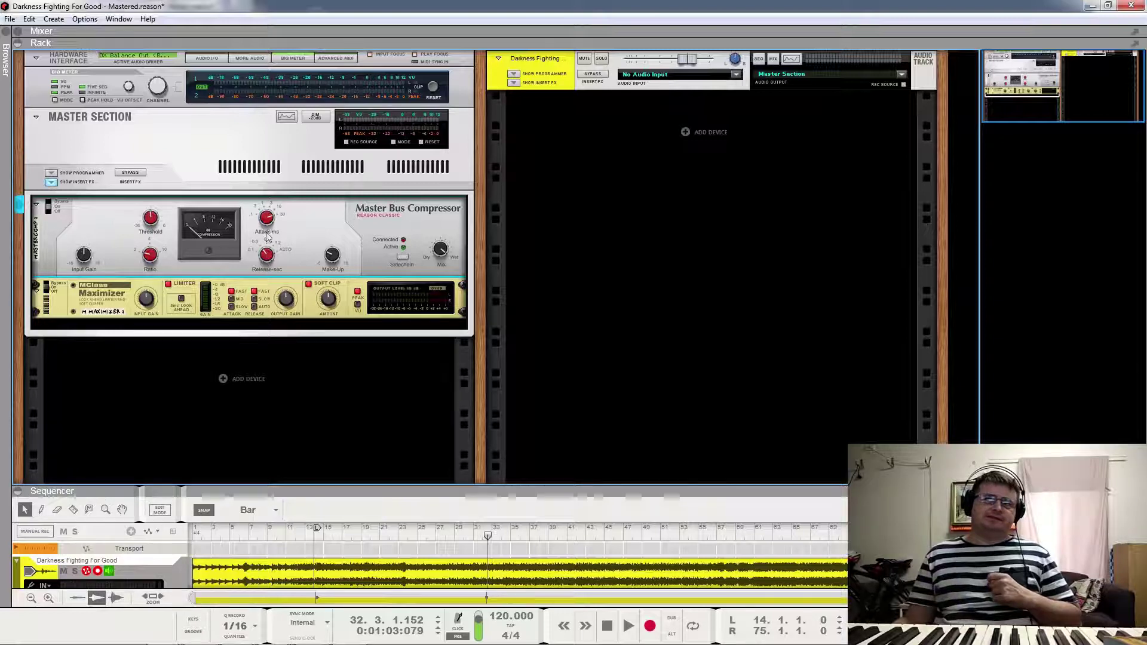
Step: Try the Master Bus Compressor at a 10:1 ratio with a higher threshold during playback, and return the ratio to 2:1
{"action": "mouse_move", "coordinate": [270, 223]}
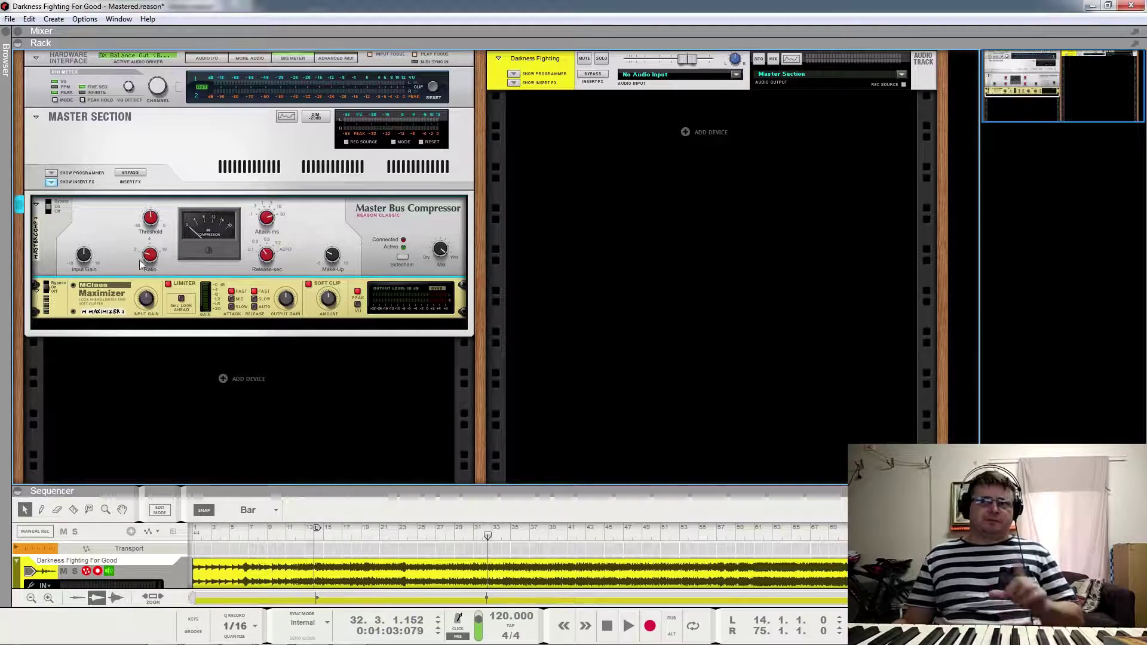
{"action": "mouse_move", "coordinate": [151, 258]}
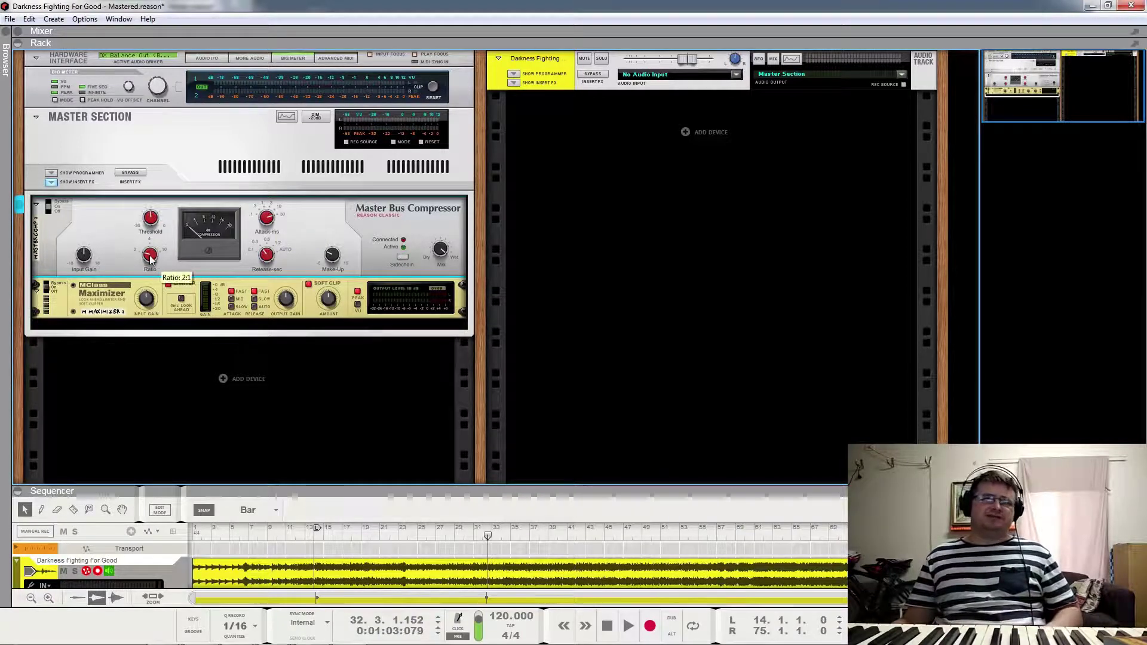
{"action": "mouse_move", "coordinate": [157, 227]}
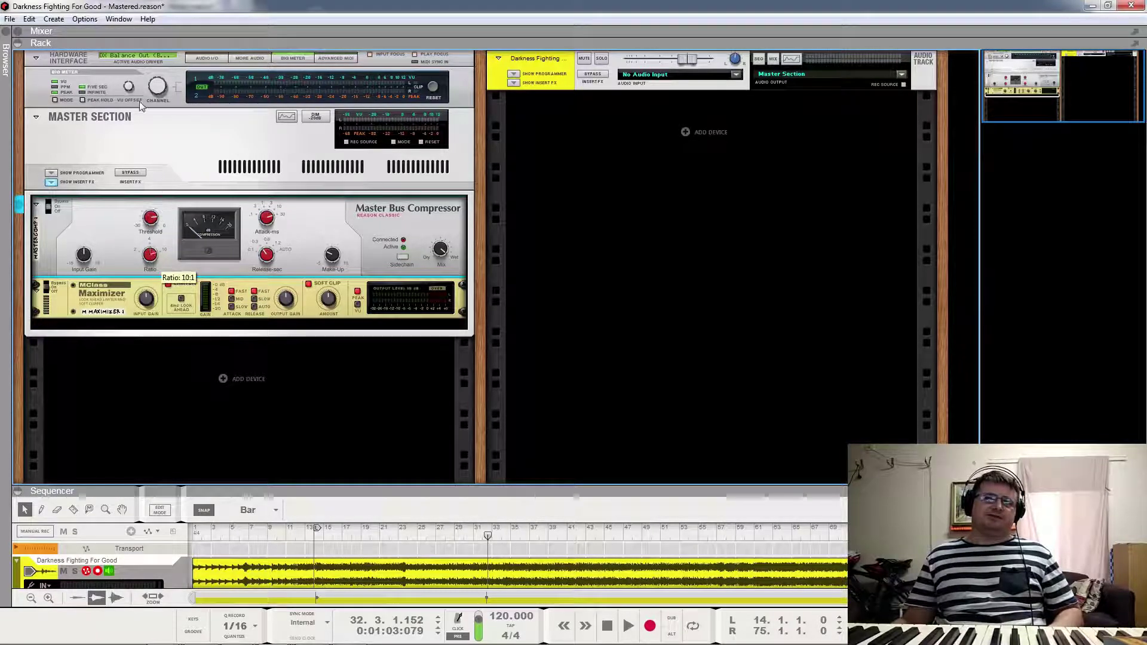
{"action": "key", "text": "space"}
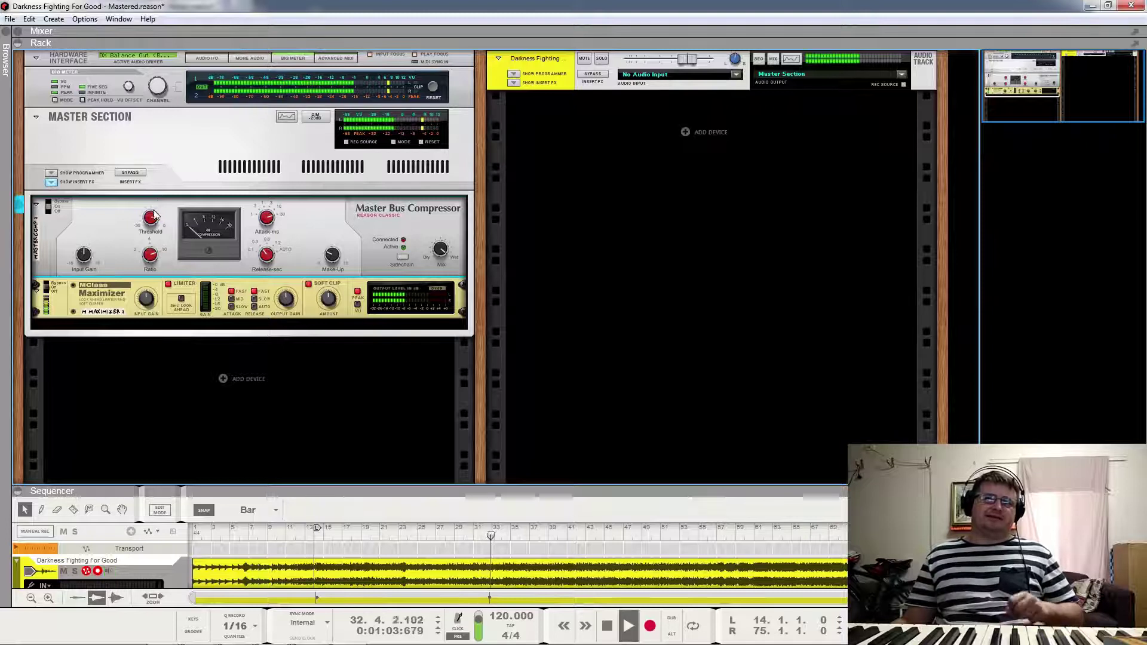
{"action": "left_click_drag", "start_coordinate": [153, 238], "coordinate": [152, 269]}
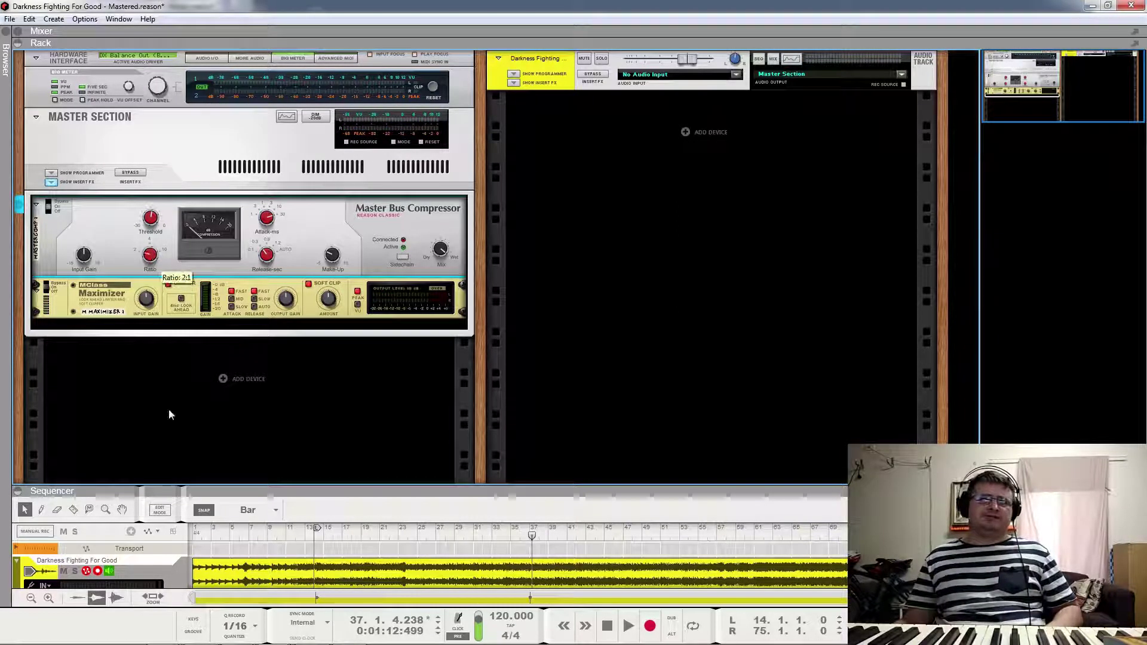
Step: Set the Master Bus Compressor's threshold to -16.05 dB while the track plays, and stop playback
{"action": "mouse_move", "coordinate": [152, 233]}
{"action": "key", "text": "space"}
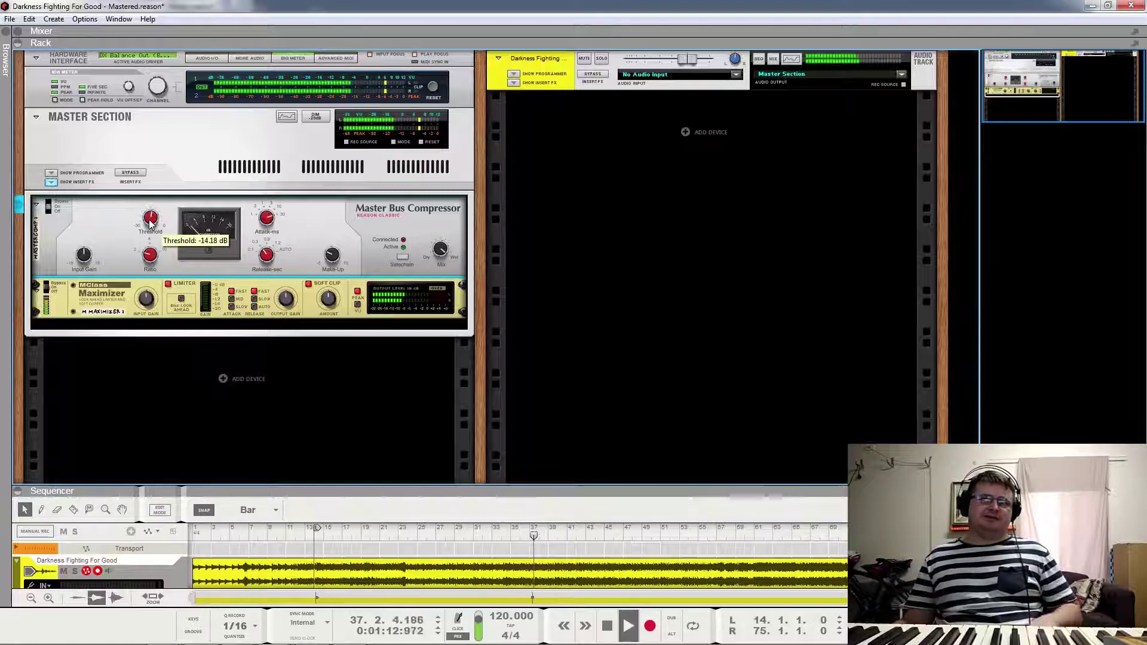
{"action": "left_click_drag", "start_coordinate": [151, 226], "coordinate": [150, 236]}
{"action": "key", "text": "space"}
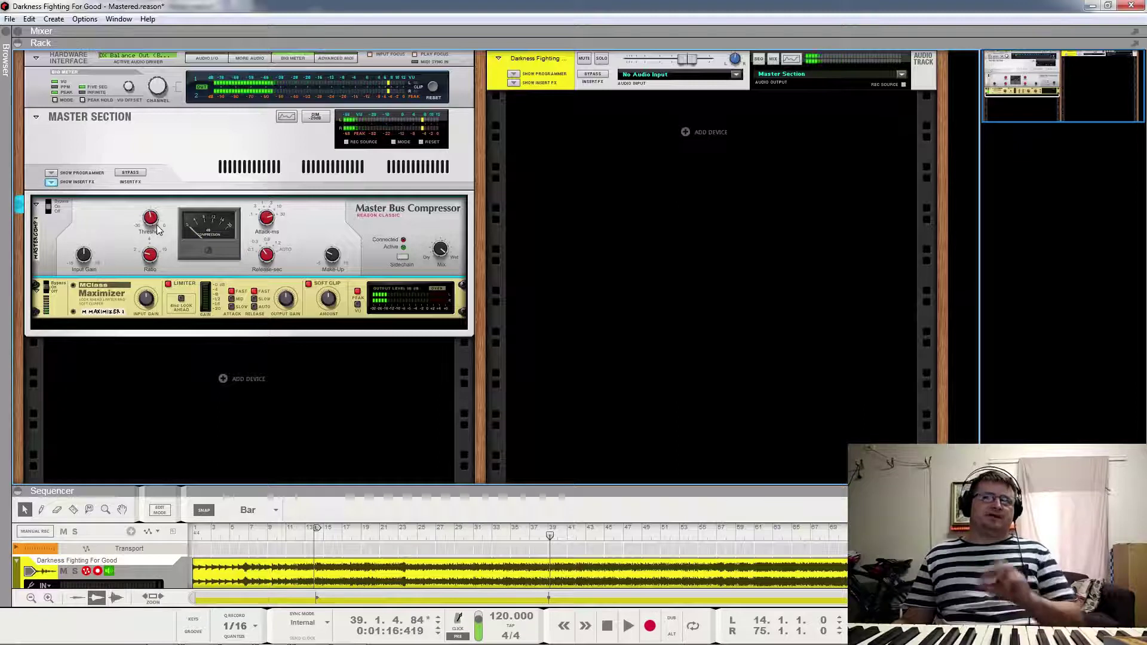
{"action": "mouse_move", "coordinate": [158, 225]}
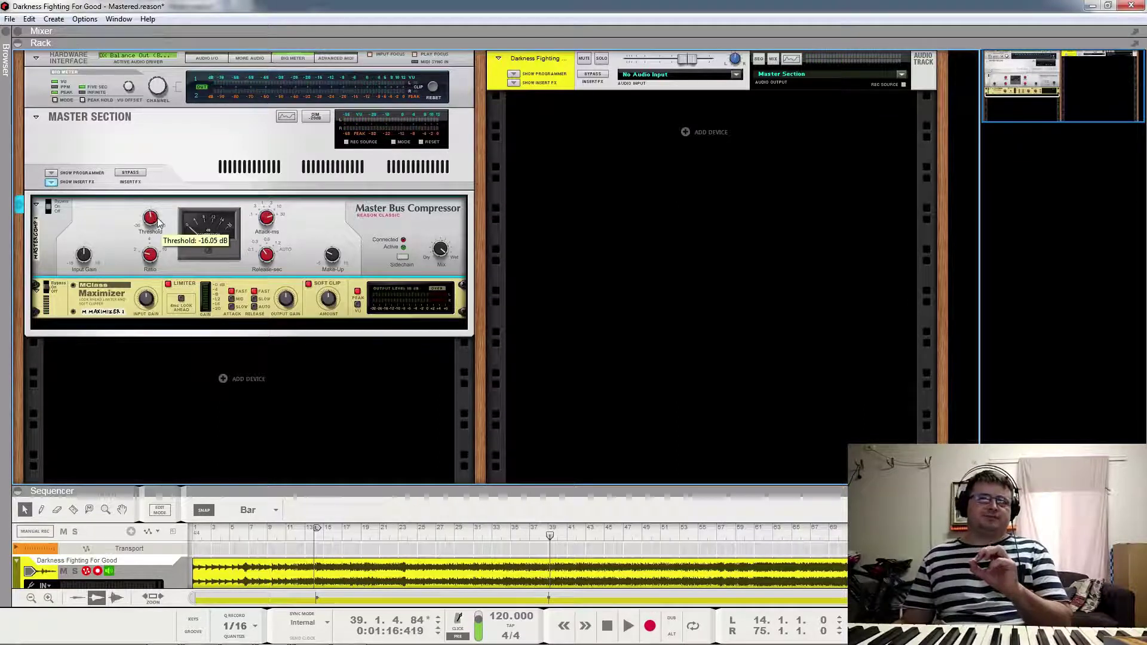
{"action": "mouse_move", "coordinate": [152, 258]}
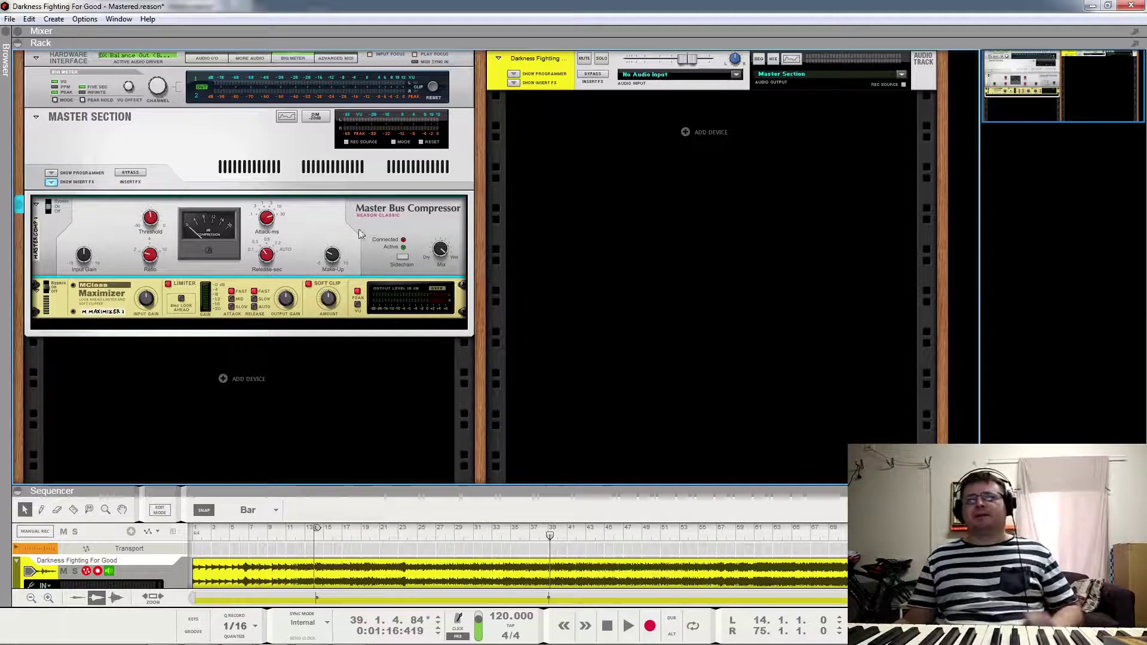
Step: Add an MClass Equalizer between the Master Bus Compressor and the MClass Maximizer
{"action": "right_click", "coordinate": [312, 220]}
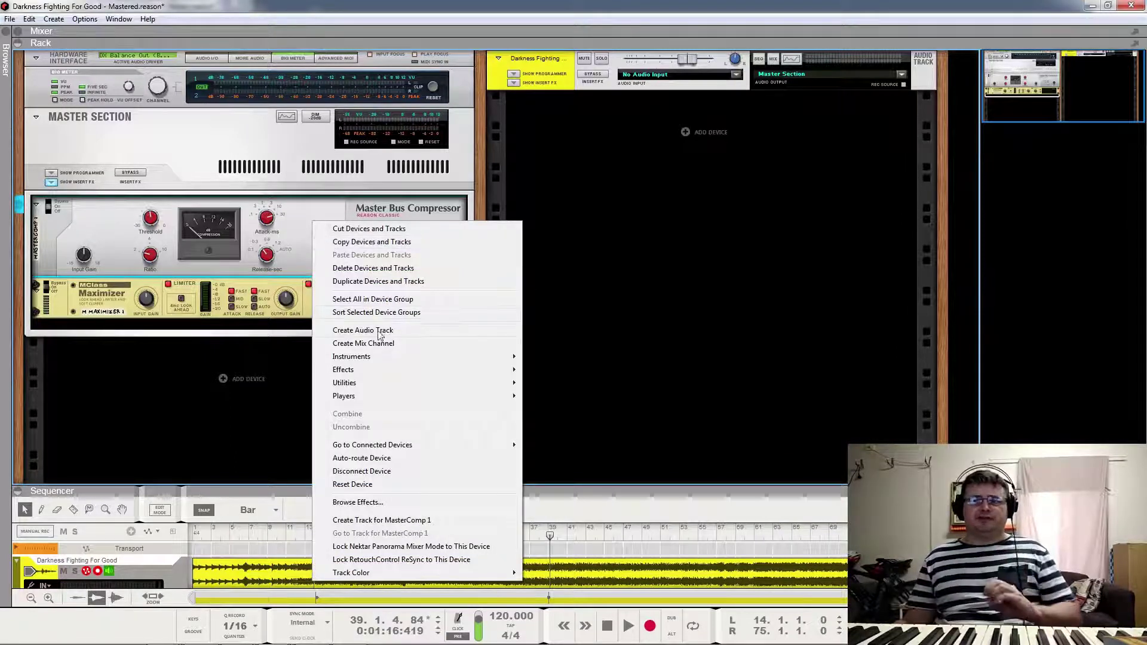
{"action": "mouse_move", "coordinate": [400, 371]}
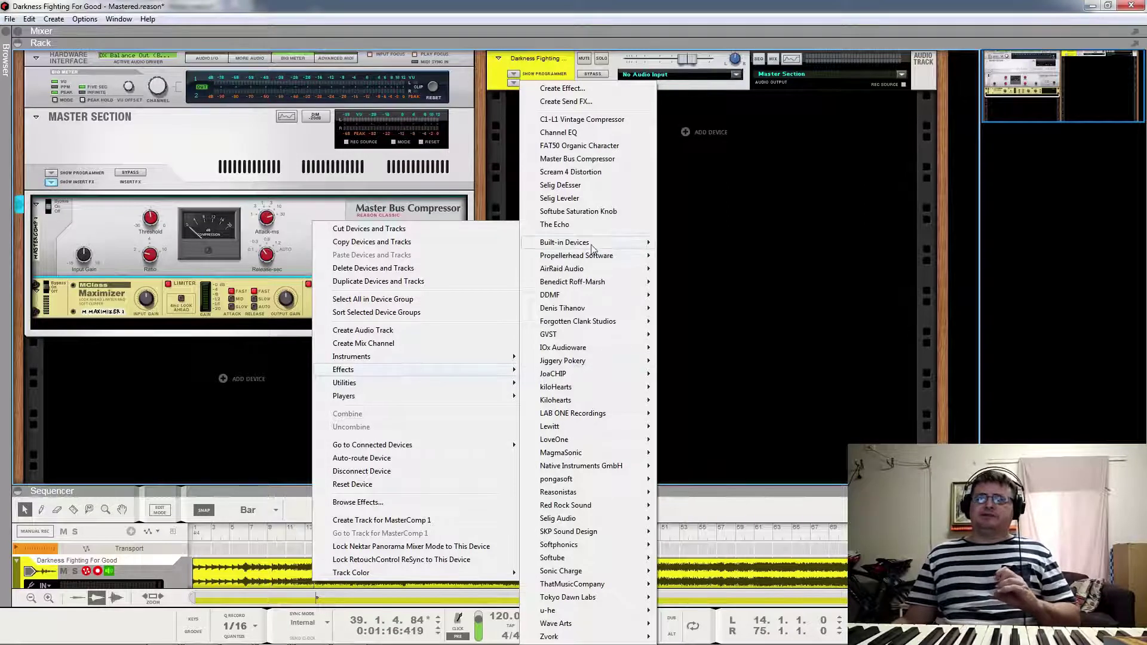
{"action": "mouse_move", "coordinate": [593, 248]}
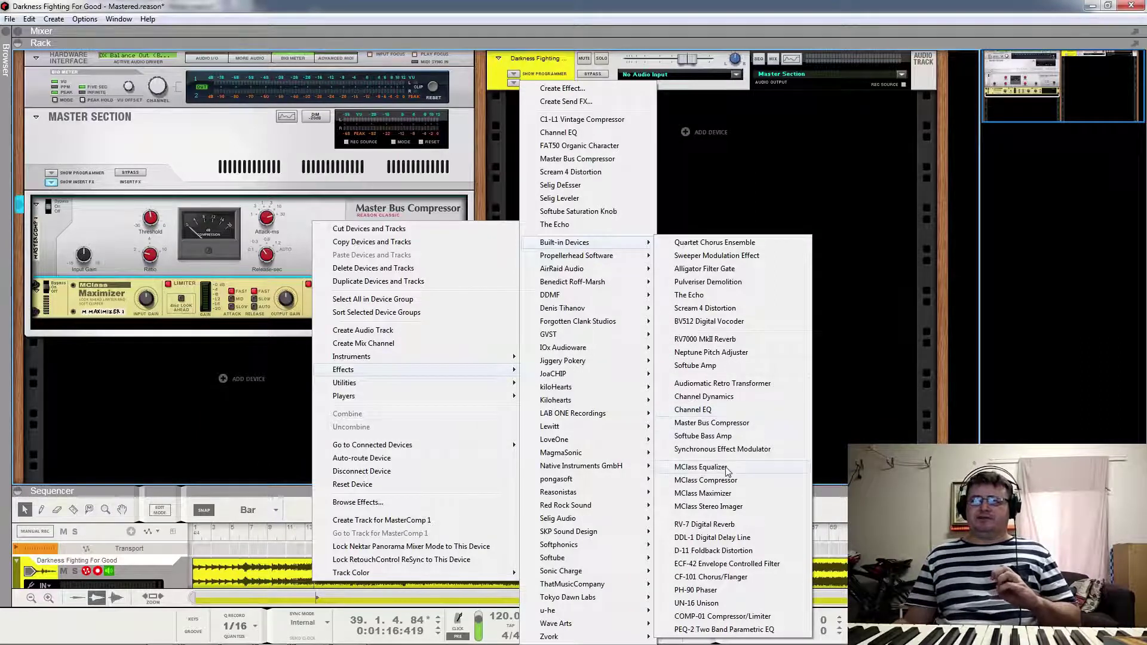
{"action": "left_click", "coordinate": [700, 467]}
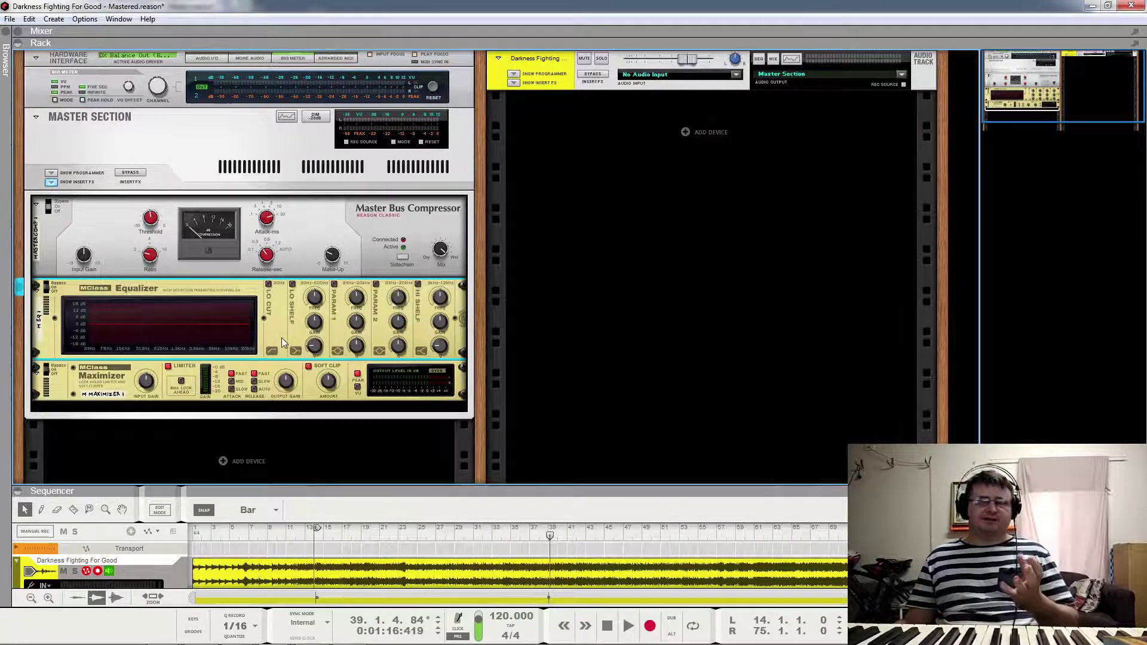
Step: Try a 3.49 dB high-frequency boost at 4.98 kHz in the audio track's Spectrum EQ, switch the EQ off and close its window
{"action": "left_click", "coordinate": [547, 72]}
{"action": "key", "text": "F2"}
{"action": "left_click_drag", "start_coordinate": [259, 12], "coordinate": [705, 61]}
{"action": "left_click", "coordinate": [972, 130]}
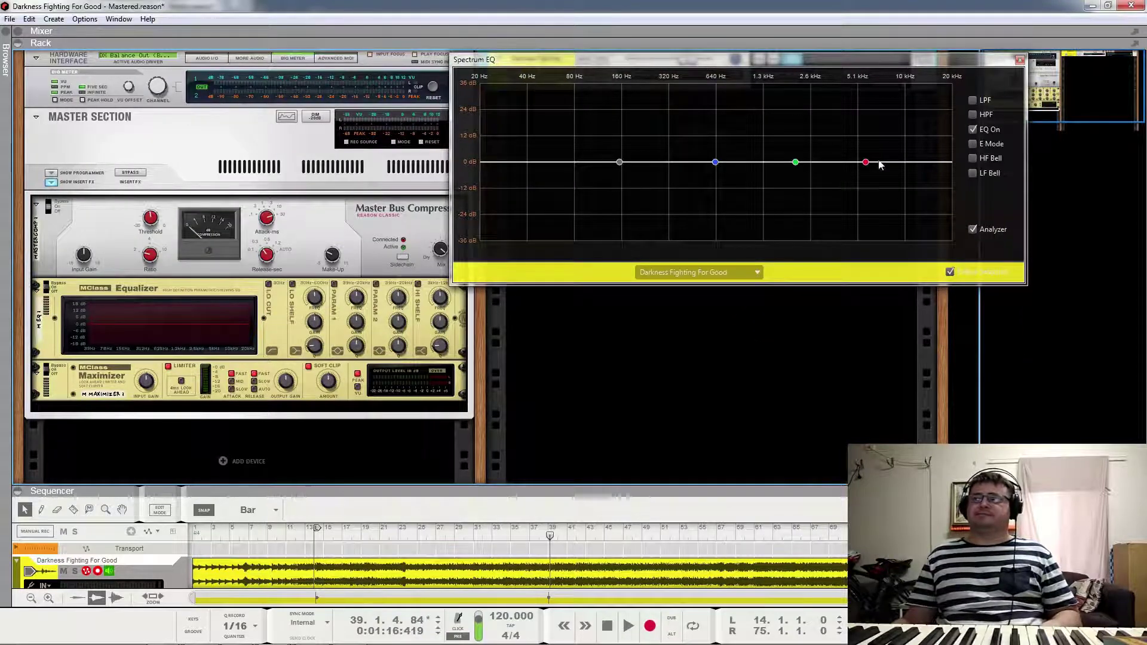
{"action": "left_click_drag", "start_coordinate": [866, 162], "coordinate": [857, 155]}
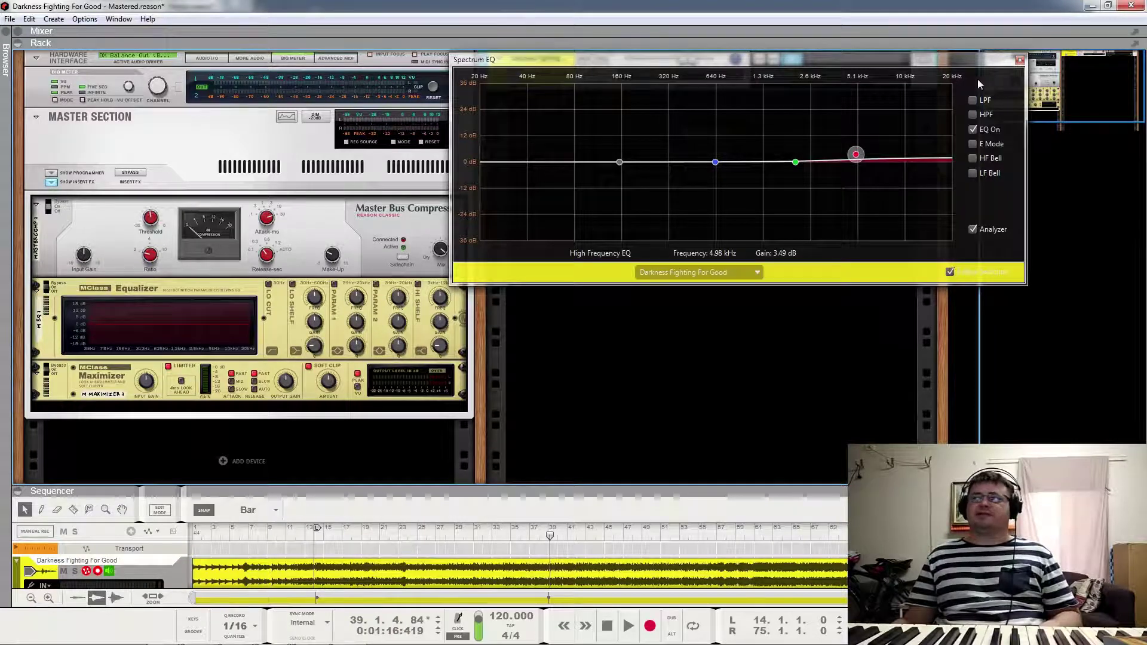
{"action": "left_click", "coordinate": [973, 130]}
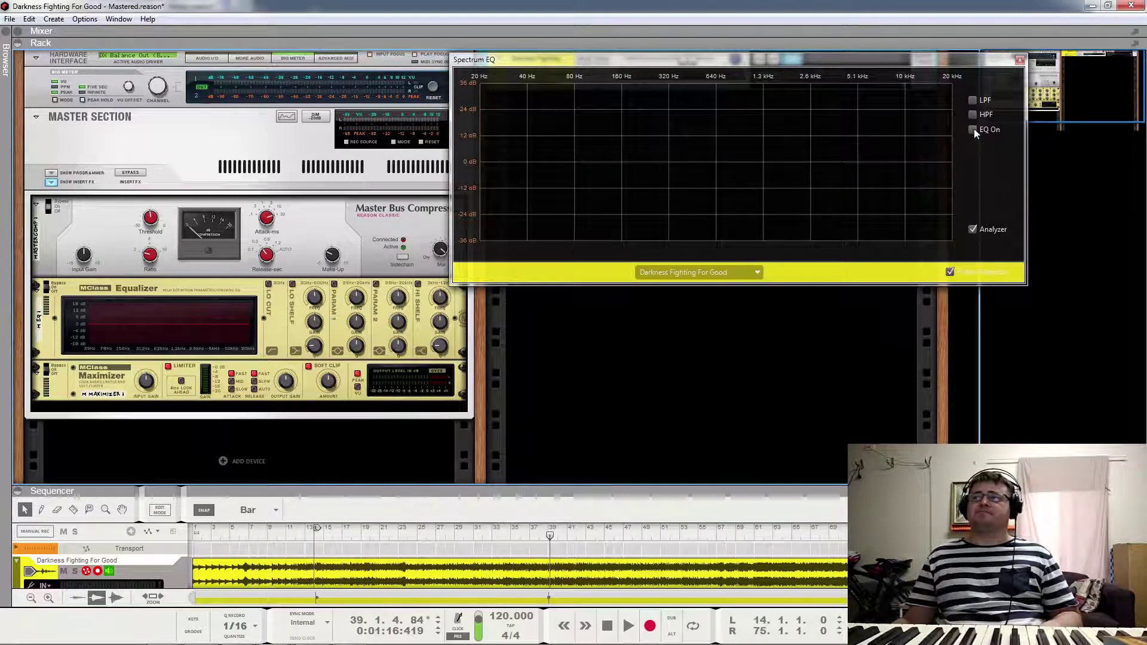
{"action": "left_click", "coordinate": [1019, 59]}
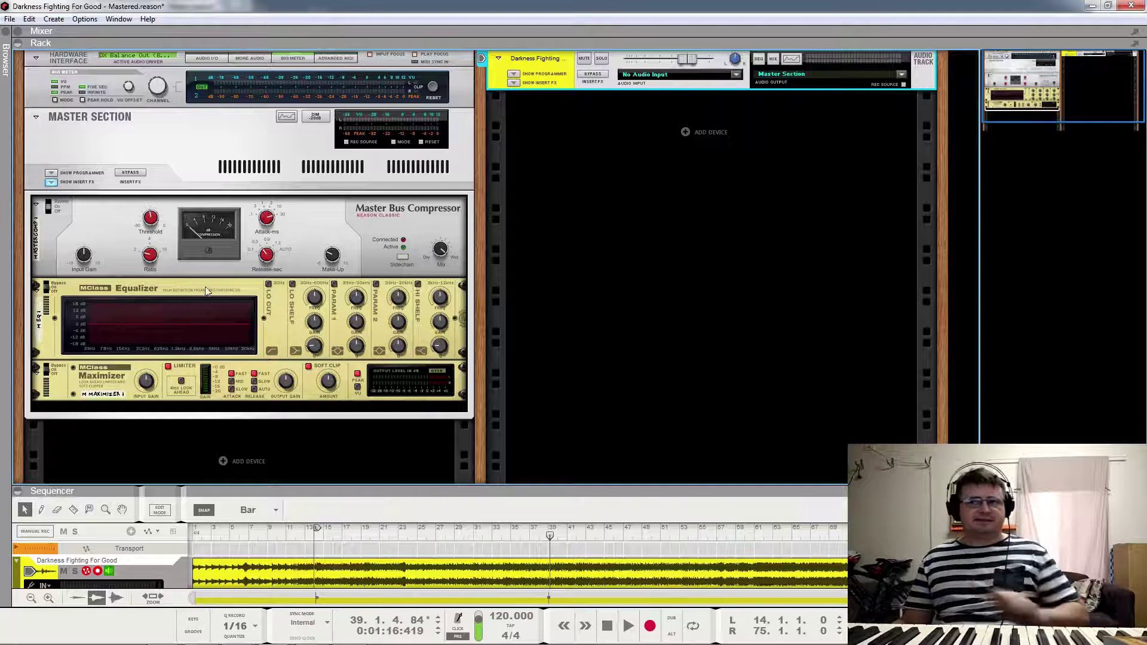
Step: Enable the low cut and high shelf on the MClass Equalizer, and set the high-shelf frequency to 8.005 kHz
{"action": "left_click", "coordinate": [267, 284]}
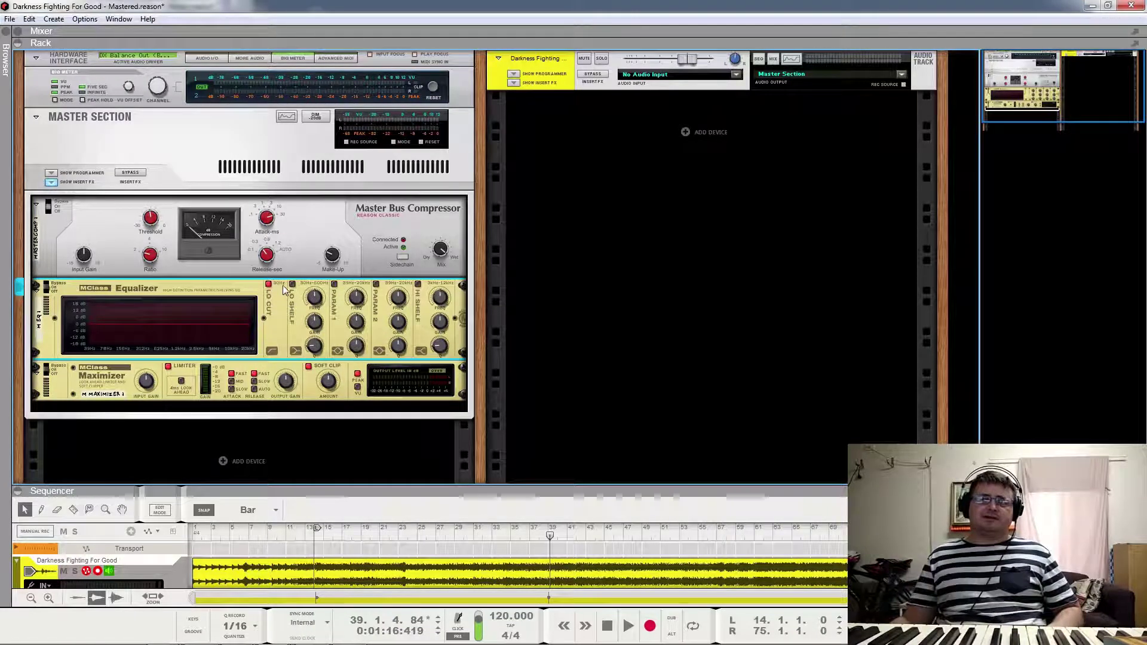
{"action": "left_click", "coordinate": [418, 284]}
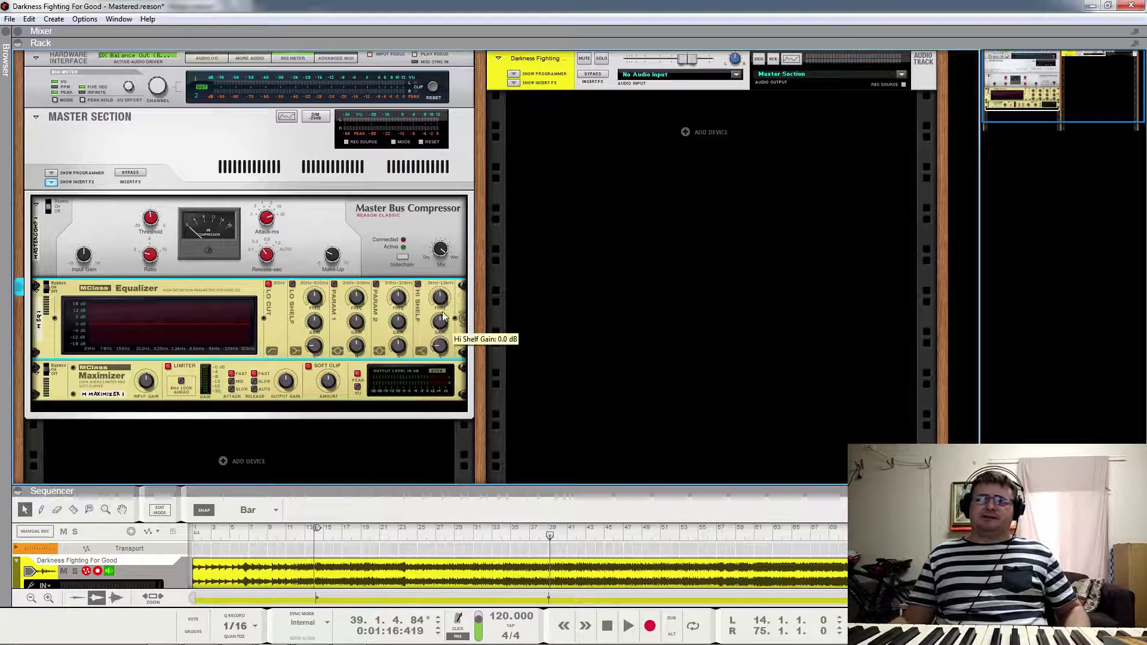
{"action": "left_click_drag", "start_coordinate": [444, 306], "coordinate": [423, 401]}
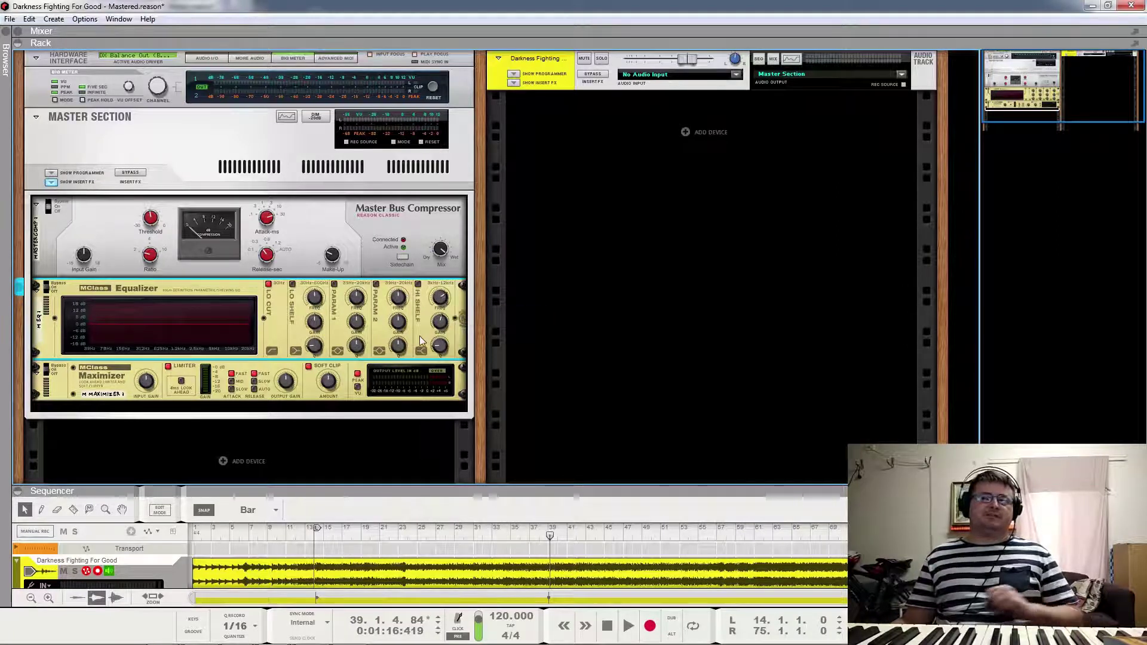
Step: Compare the sound with the equalizer's high shelf off and on while the track plays, and stop playback
{"action": "key", "text": "space"}
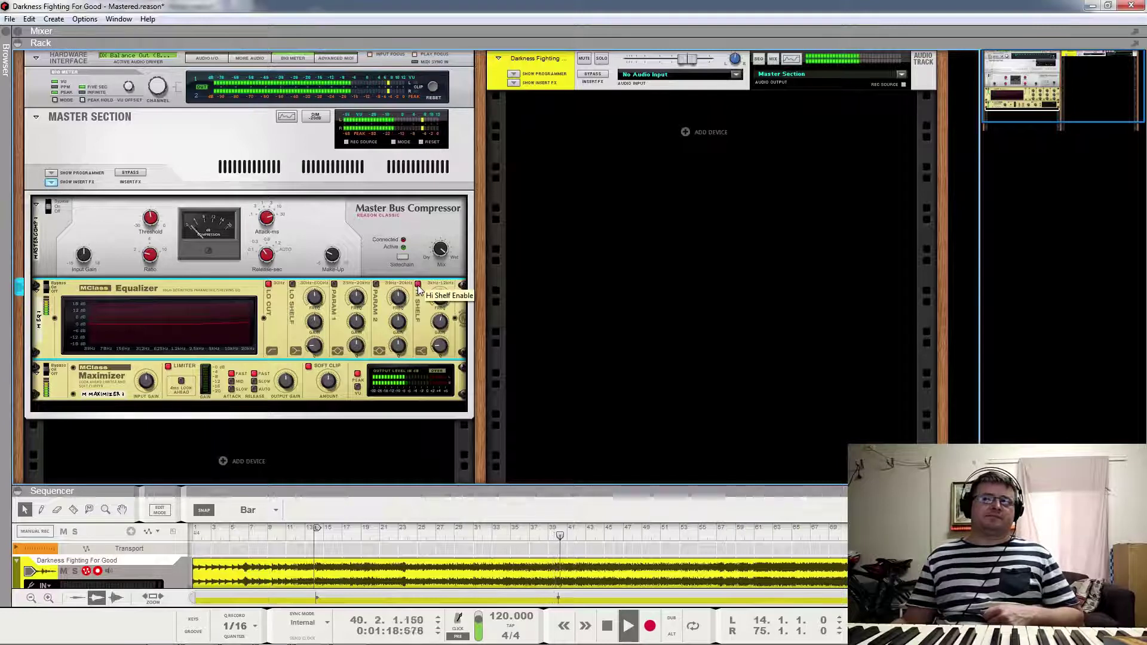
{"action": "left_click", "coordinate": [418, 285]}
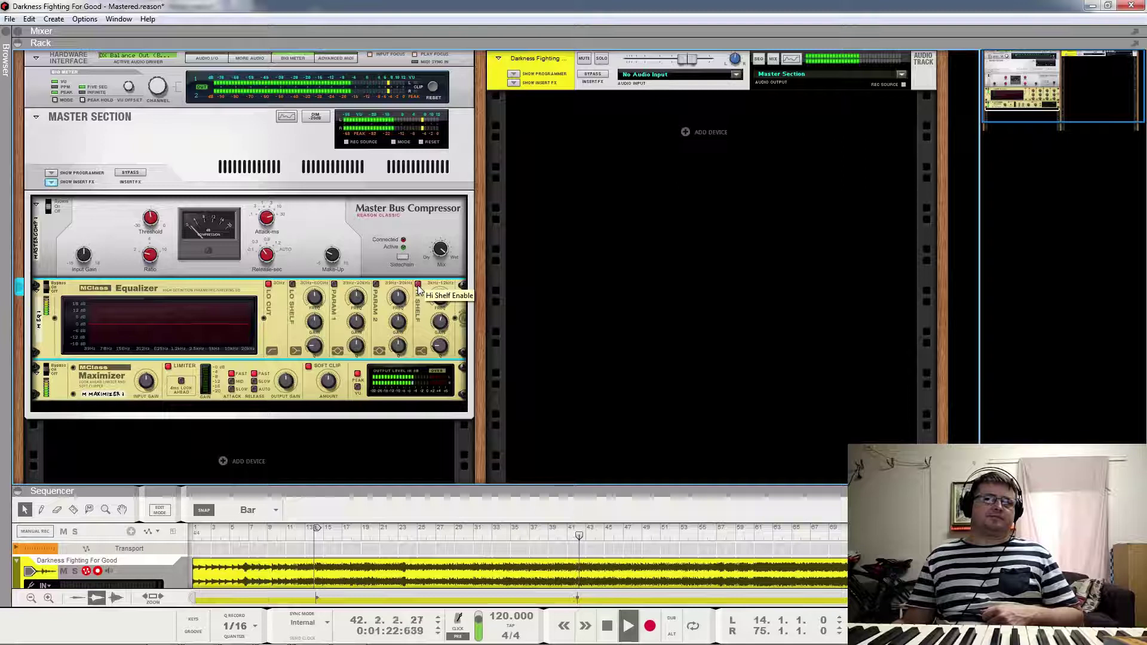
{"action": "key", "text": "space"}
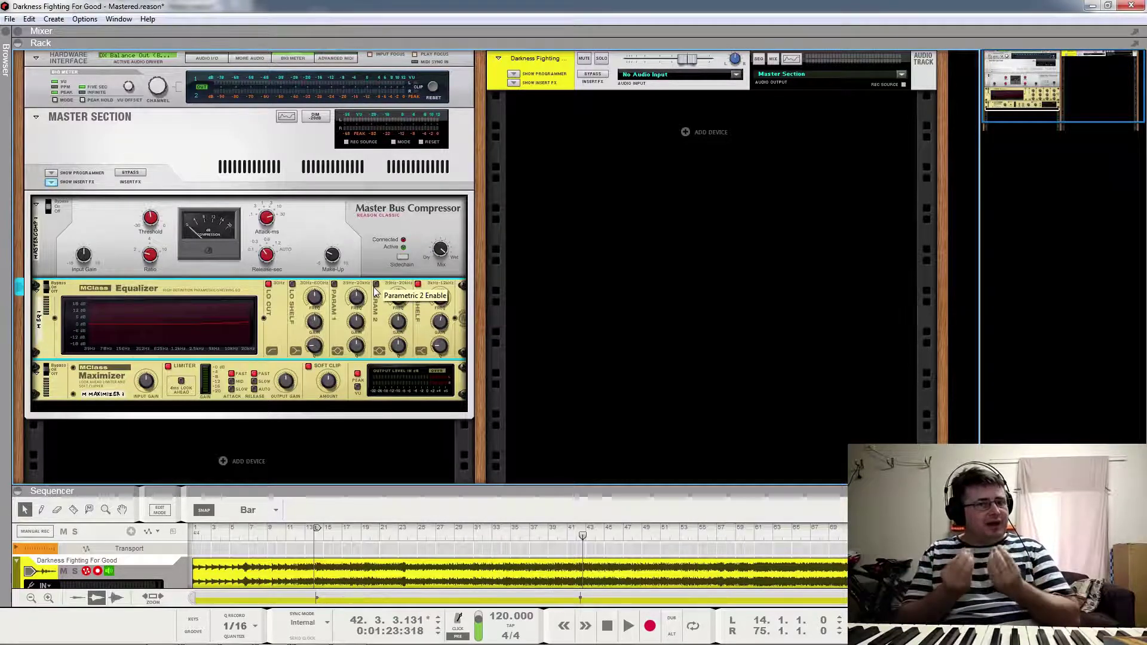
Step: Compare the master insert effects bypassed and active while the track plays, and stop playback
{"action": "key", "text": "space"}
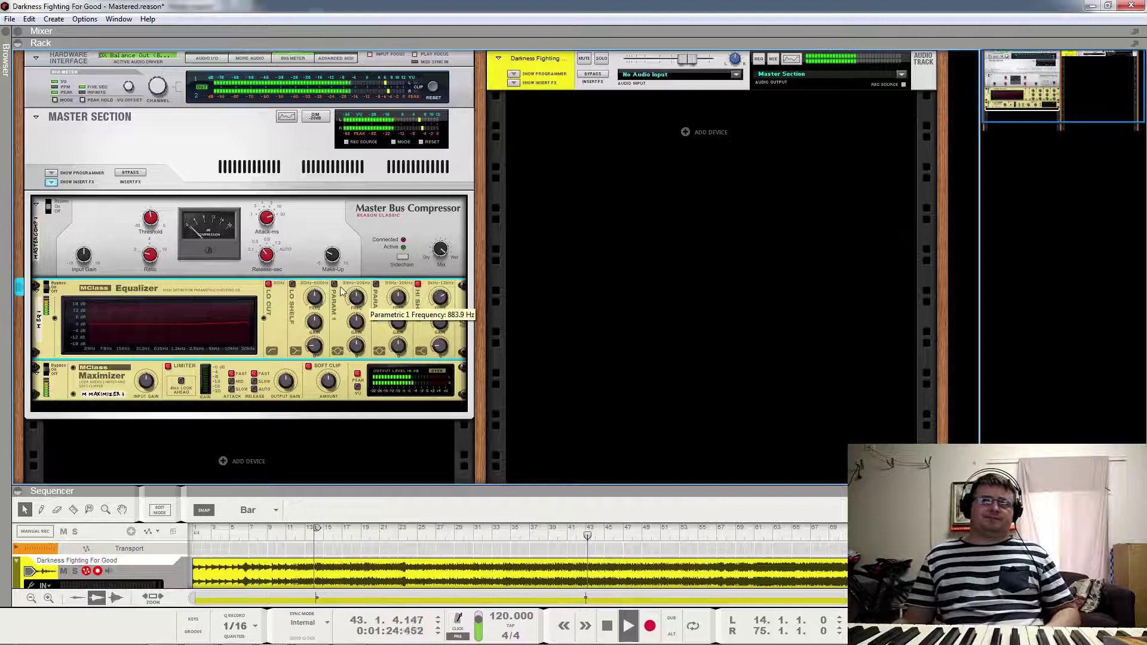
{"action": "left_click", "coordinate": [131, 173]}
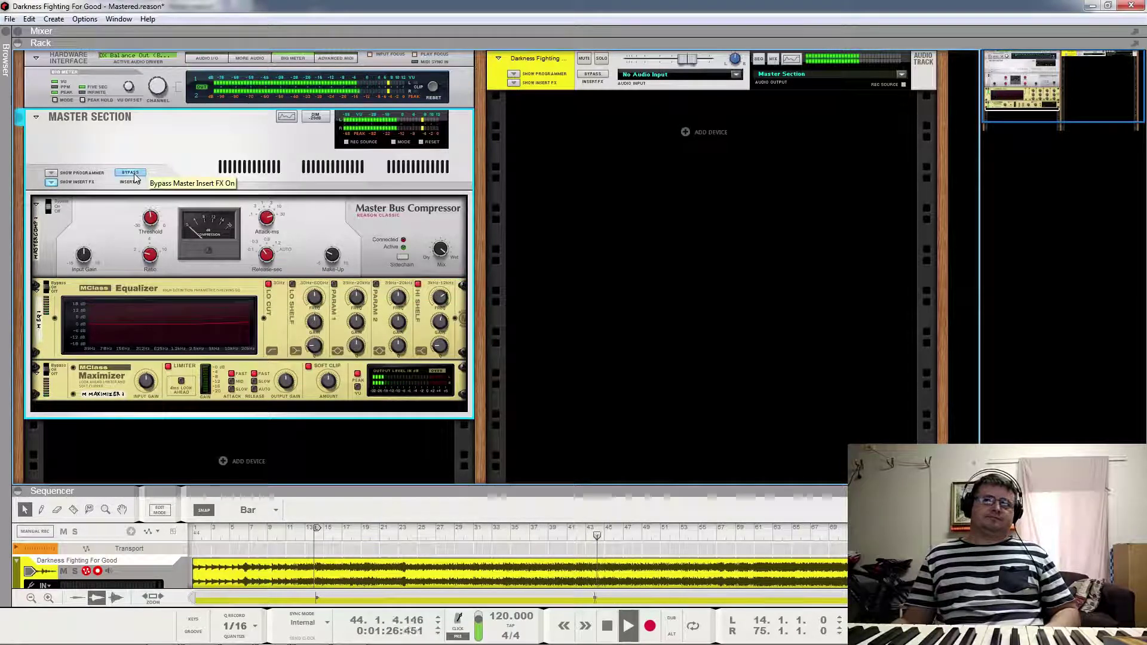
{"action": "left_click", "coordinate": [134, 175]}
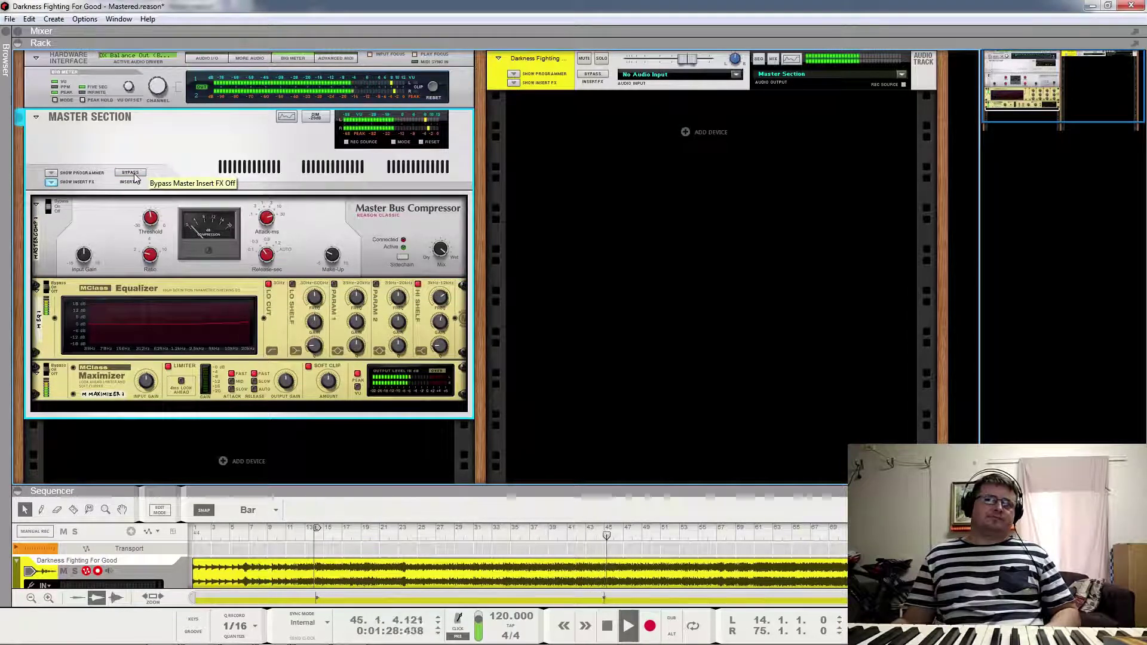
{"action": "key", "text": "space"}
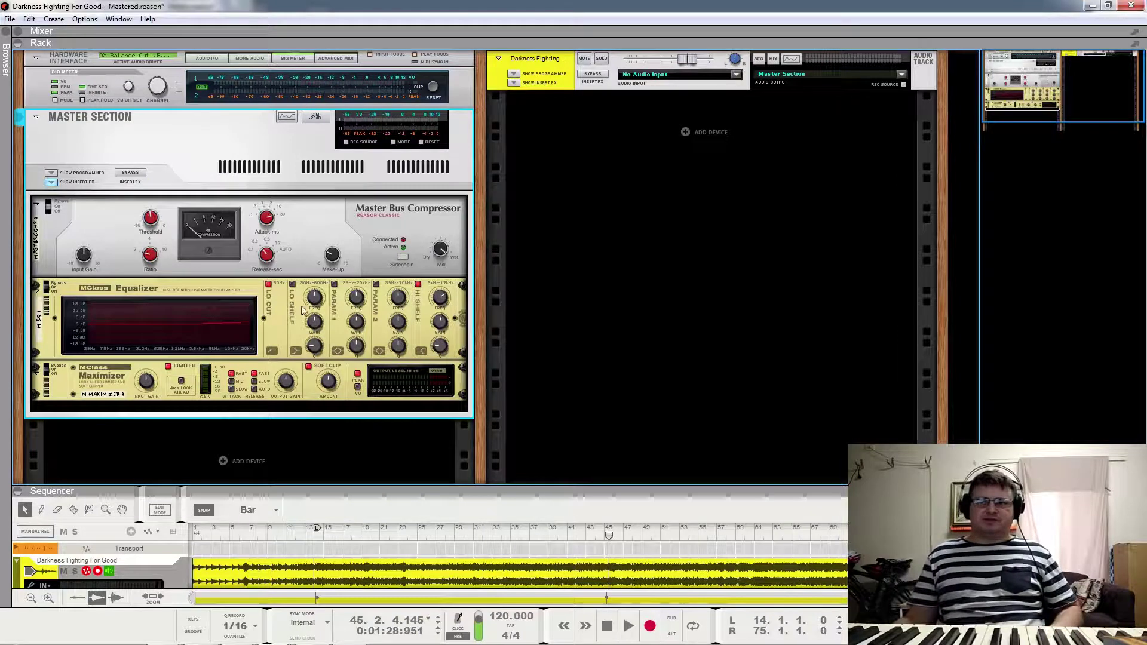
Step: Play the track in two short passes to check the MClass Maximizer's input gain and the master output levels
{"action": "right_click", "coordinate": [283, 303]}
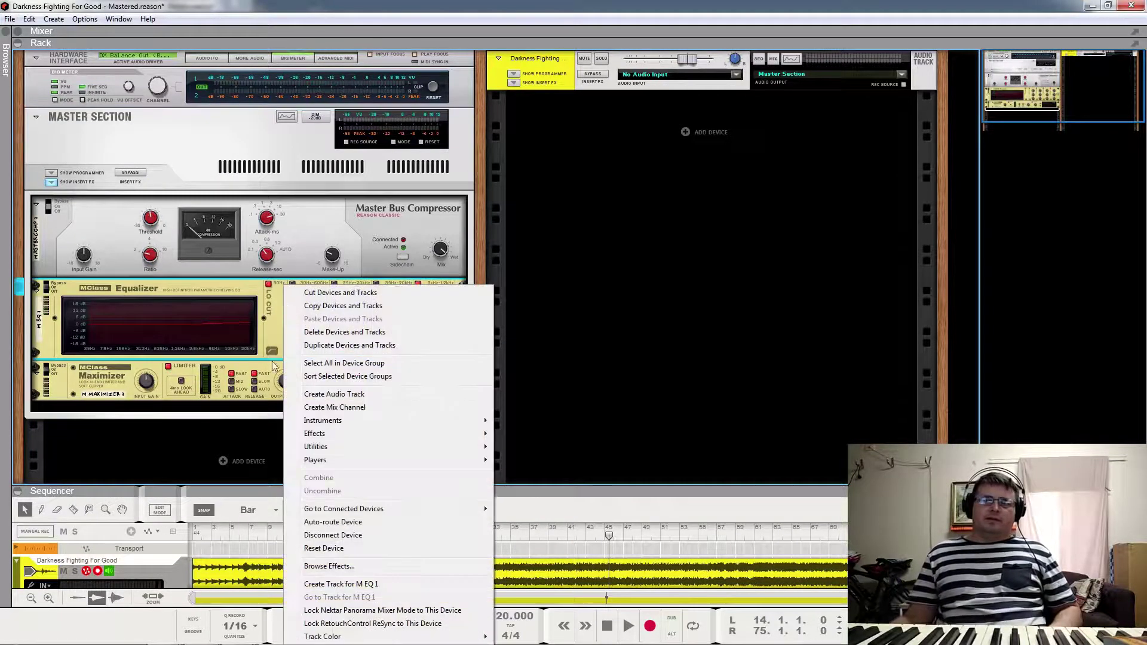
{"action": "left_click", "coordinate": [282, 302]}
{"action": "key", "text": "space"}
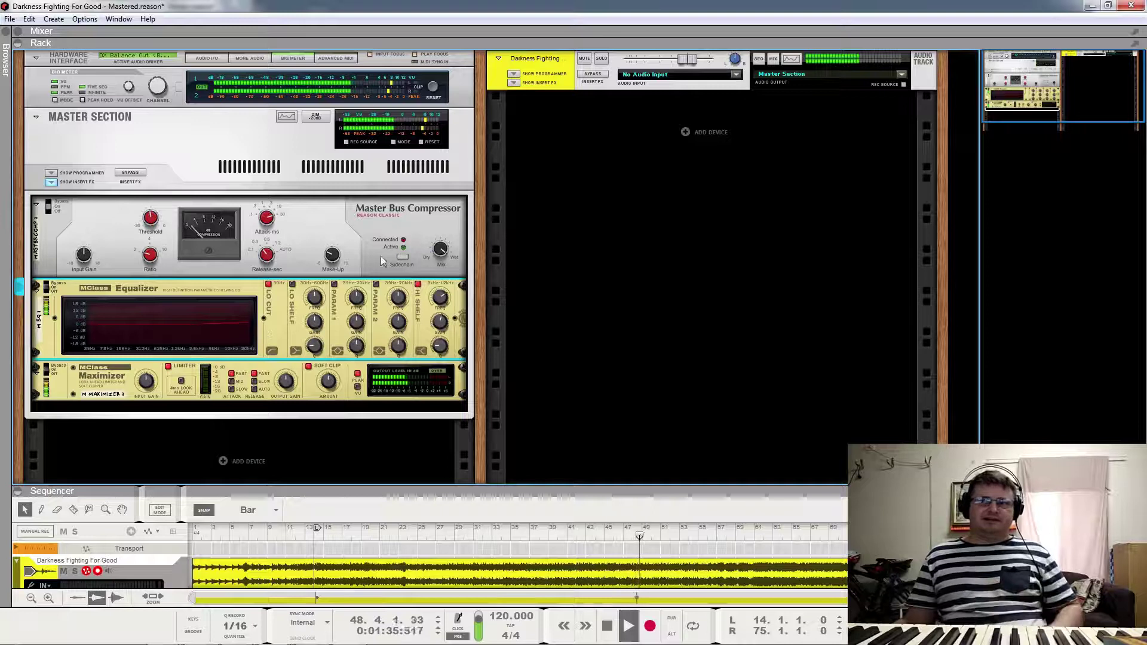
{"action": "left_click", "coordinate": [128, 379]}
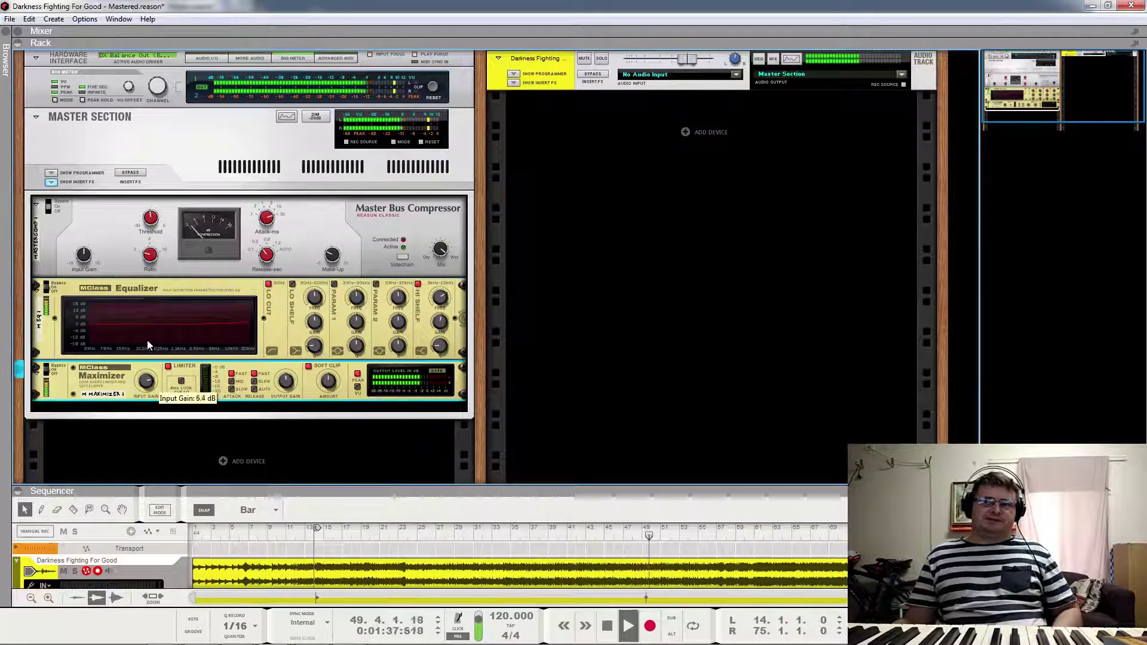
{"action": "key", "text": "space"}
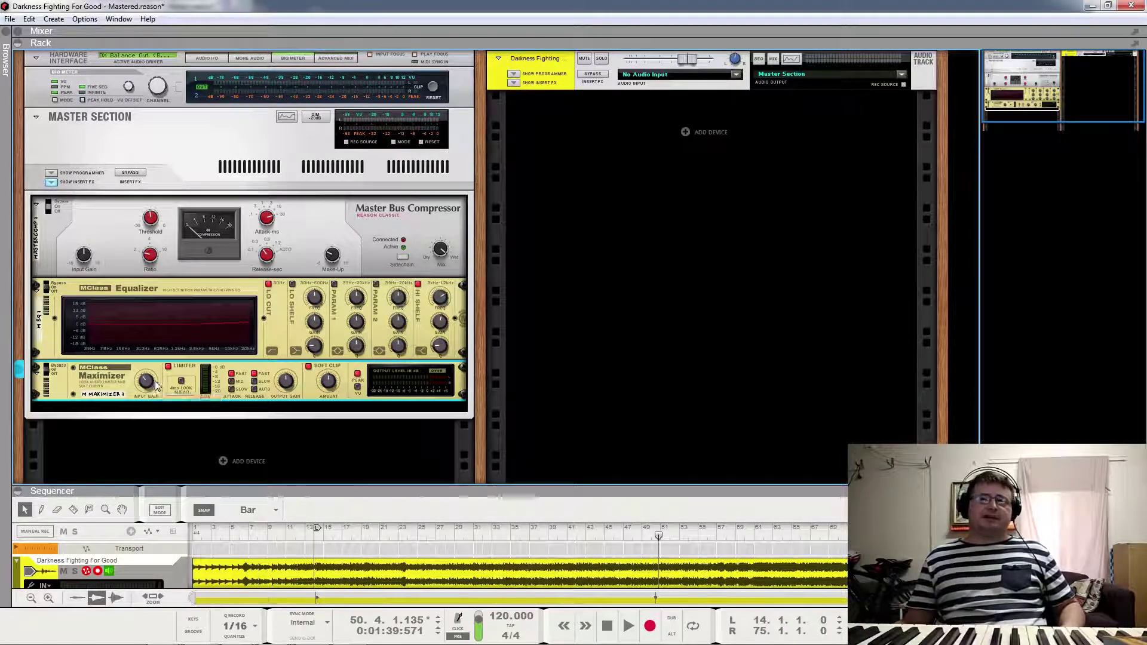
{"action": "key", "text": "space"}
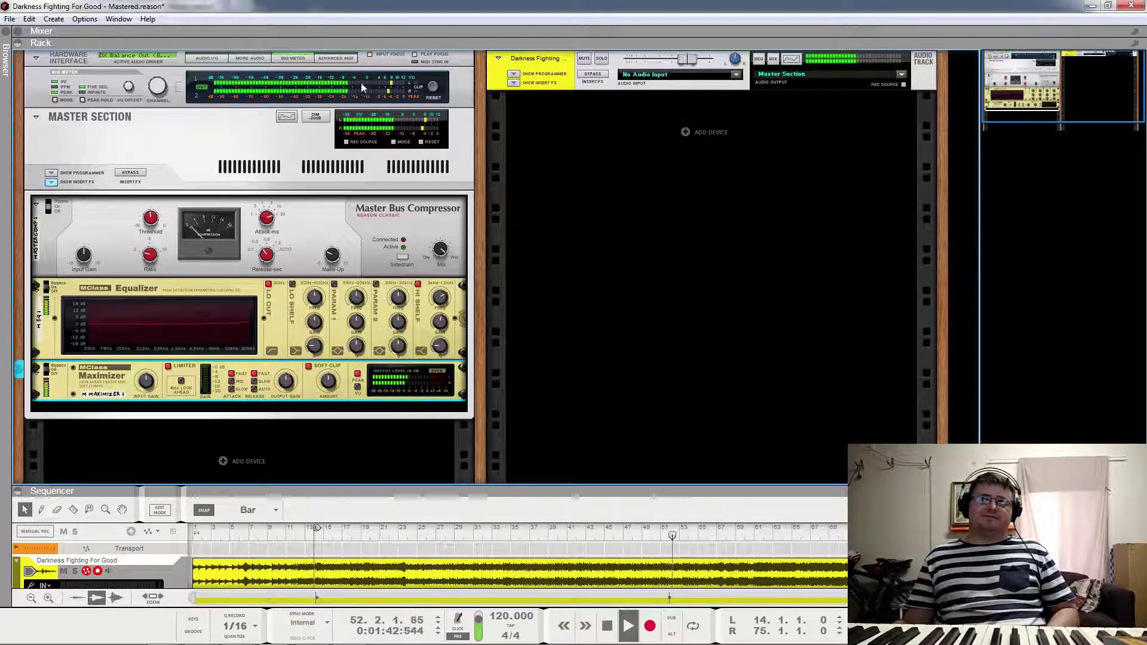
{"action": "key", "text": "space"}
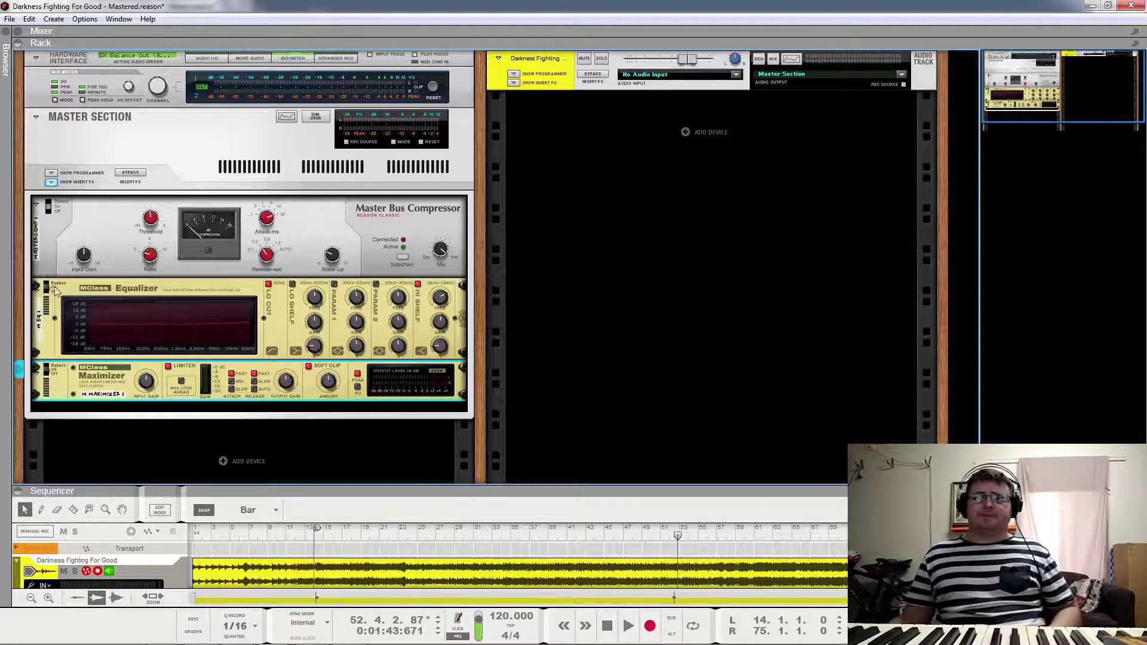
Step: Check the high-shelf frequency on the MClass Equalizer
{"action": "left_click", "coordinate": [98, 225]}
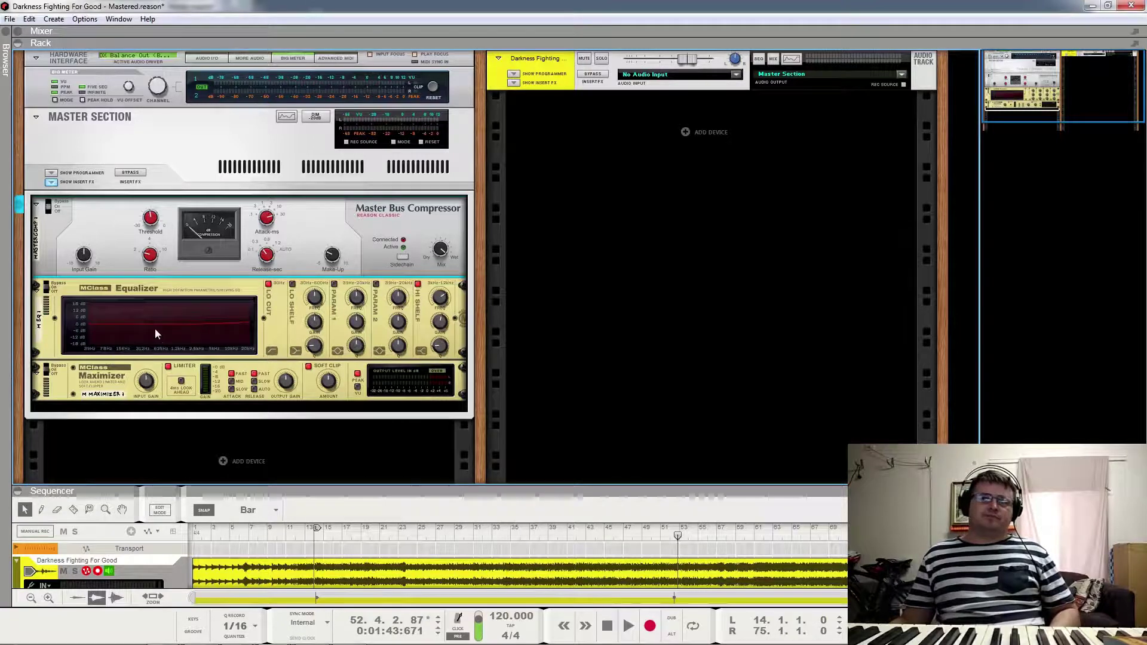
{"action": "right_click", "coordinate": [281, 317]}
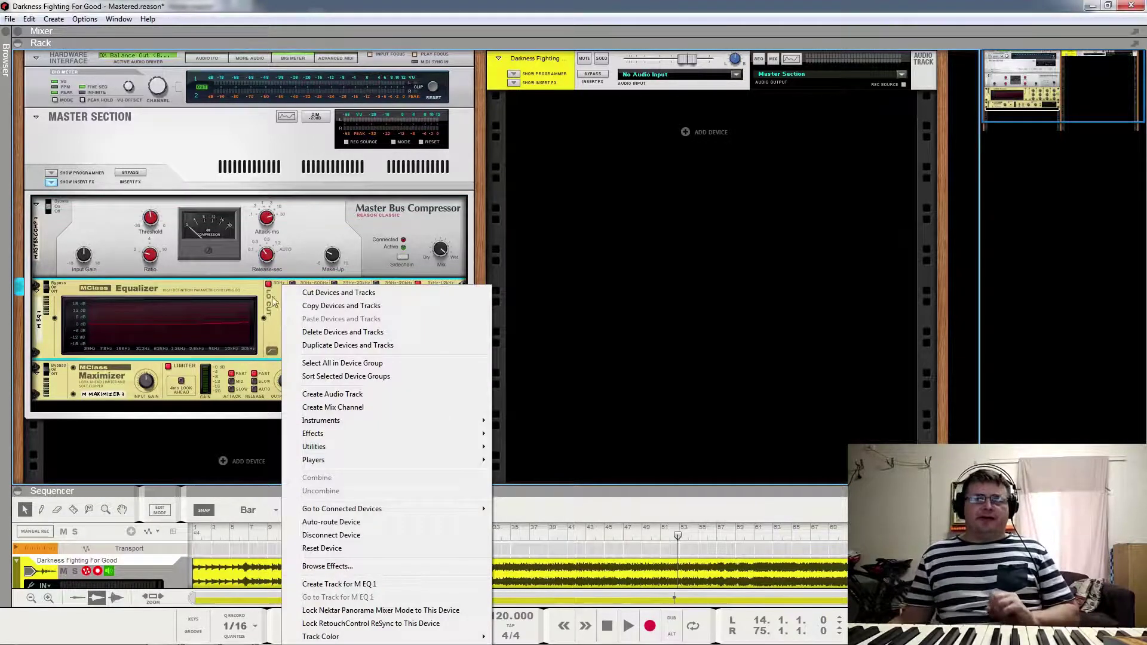
{"action": "left_click", "coordinate": [275, 302]}
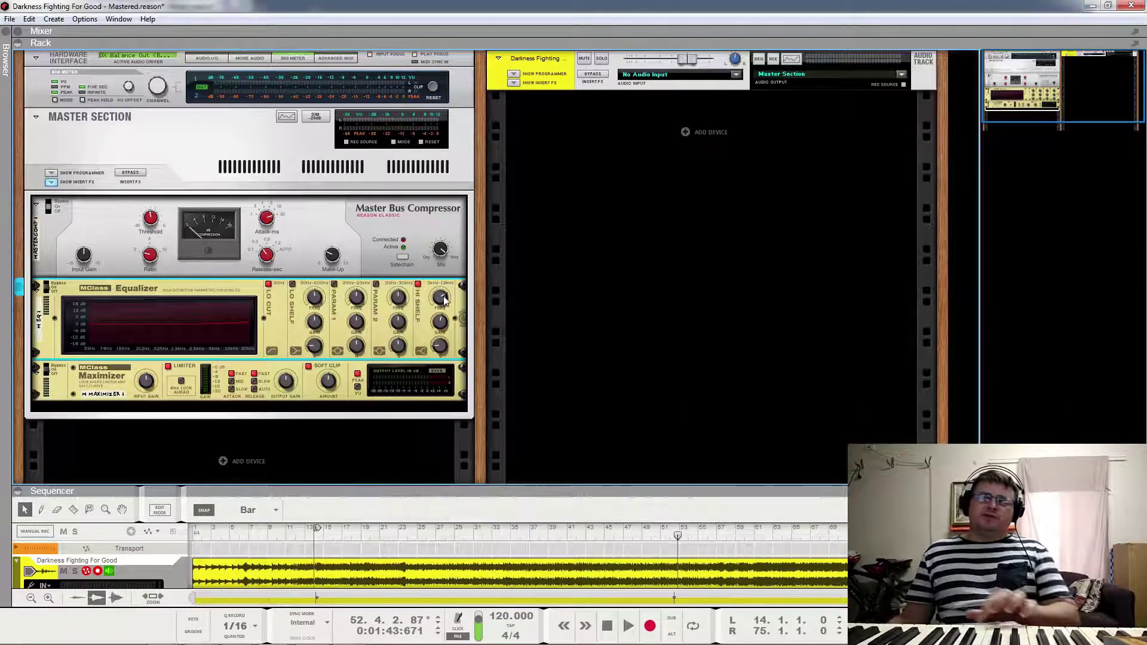
{"action": "mouse_move", "coordinate": [444, 301]}
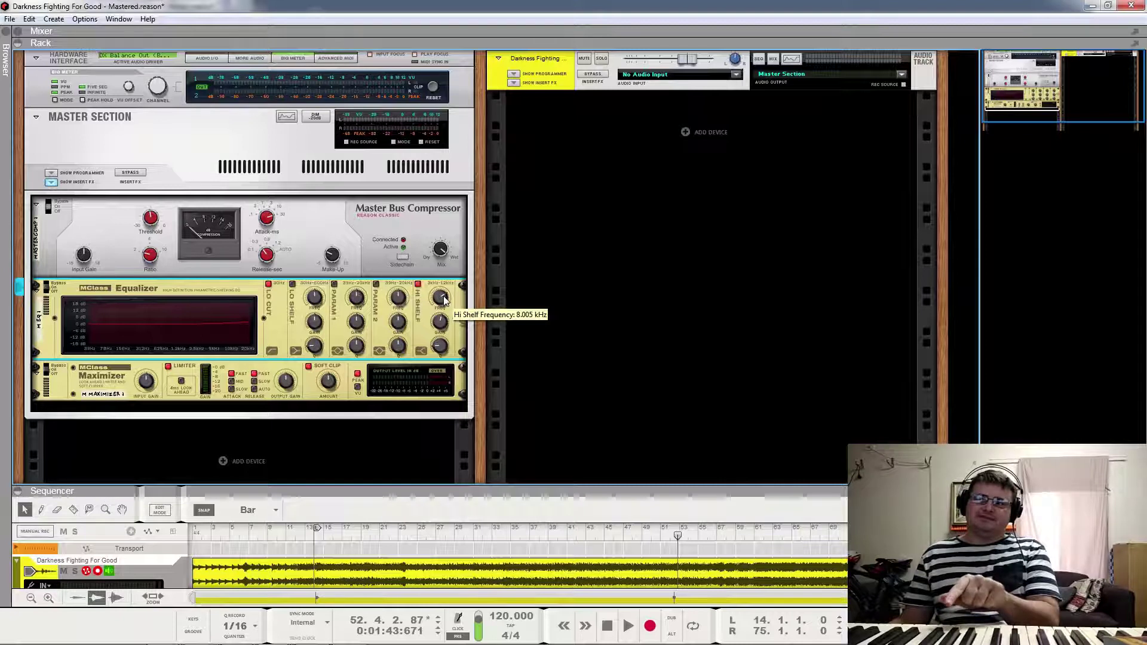
{"action": "left_click_drag", "start_coordinate": [444, 300], "coordinate": [447, 432]}
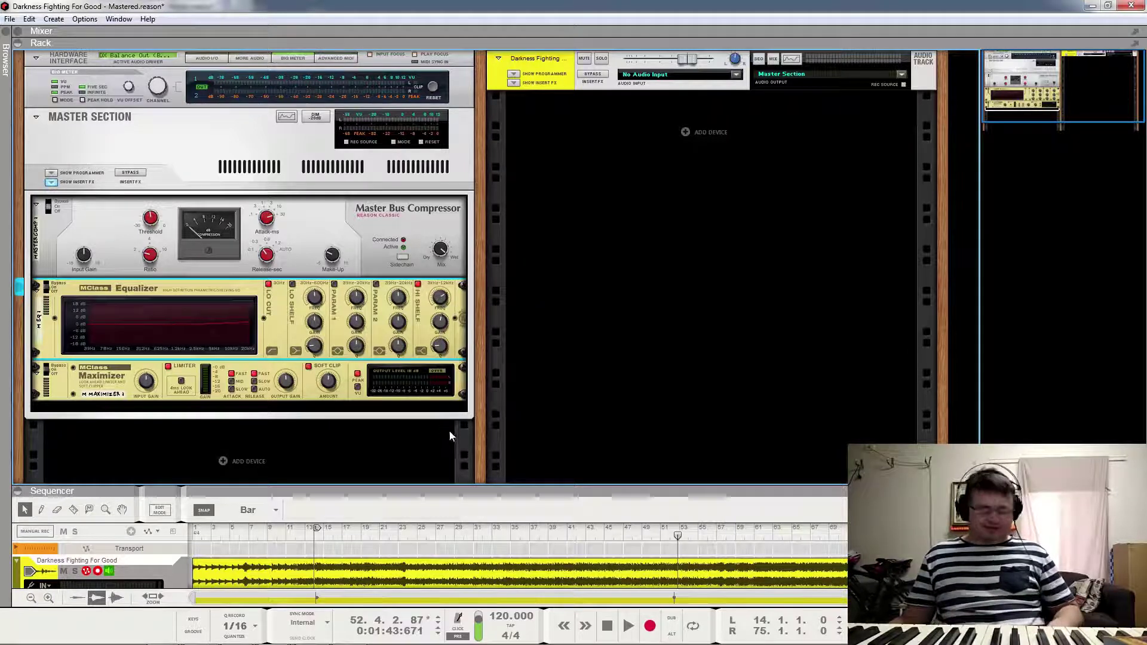
Step: Open the audio track's Spectrum EQ, switch it on and try a 2.22 dB high-frequency boost at 8.30 kHz
{"action": "key", "text": "F2"}
{"action": "left_click_drag", "start_coordinate": [737, 59], "coordinate": [413, 96]}
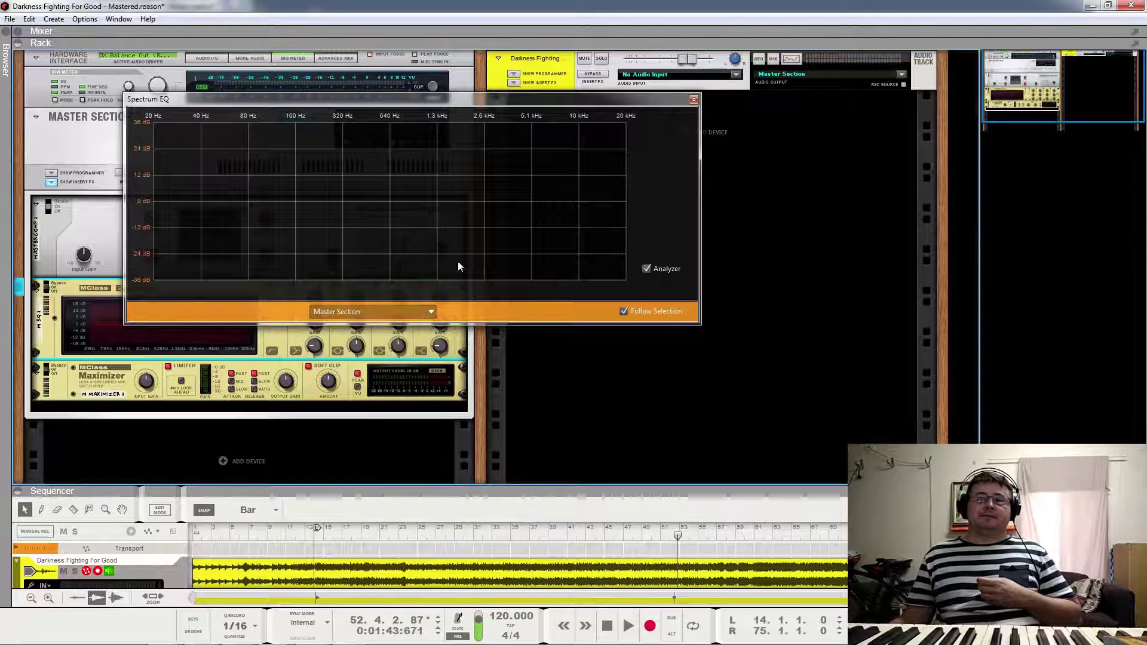
{"action": "left_click", "coordinate": [556, 64]}
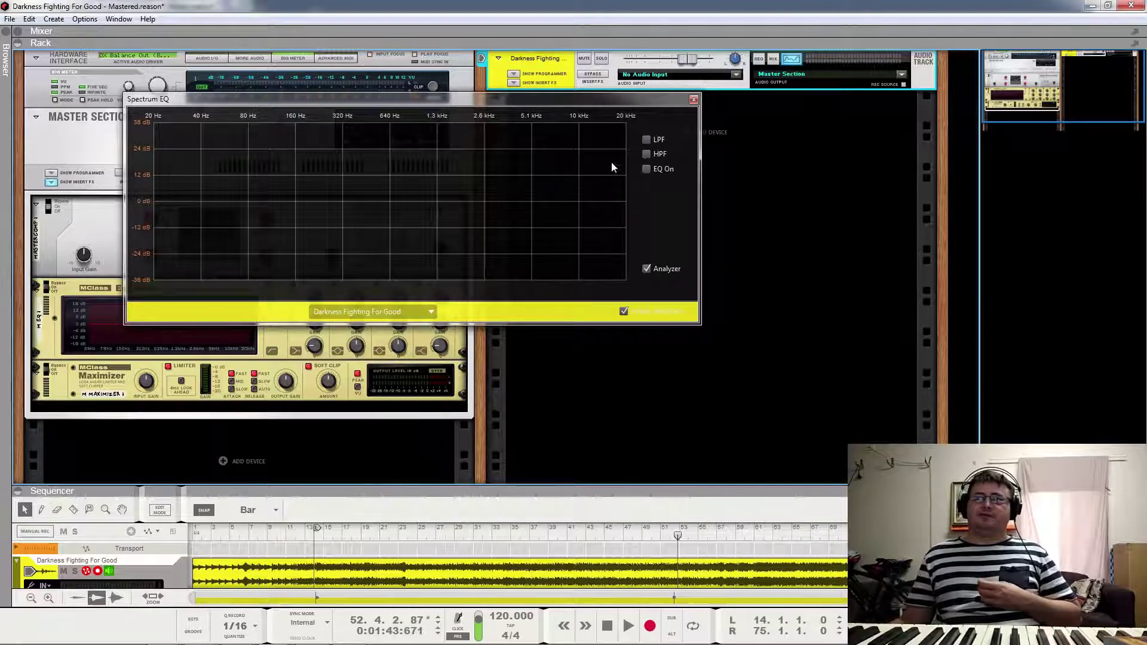
{"action": "left_click", "coordinate": [648, 170]}
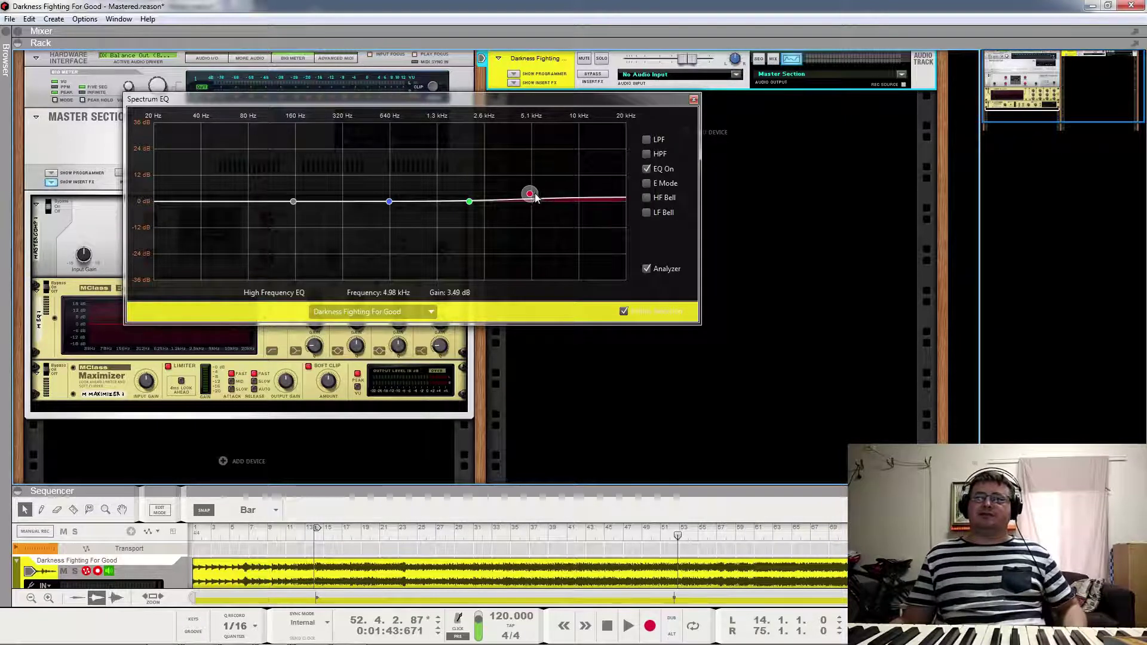
{"action": "left_click_drag", "start_coordinate": [534, 199], "coordinate": [570, 200]}
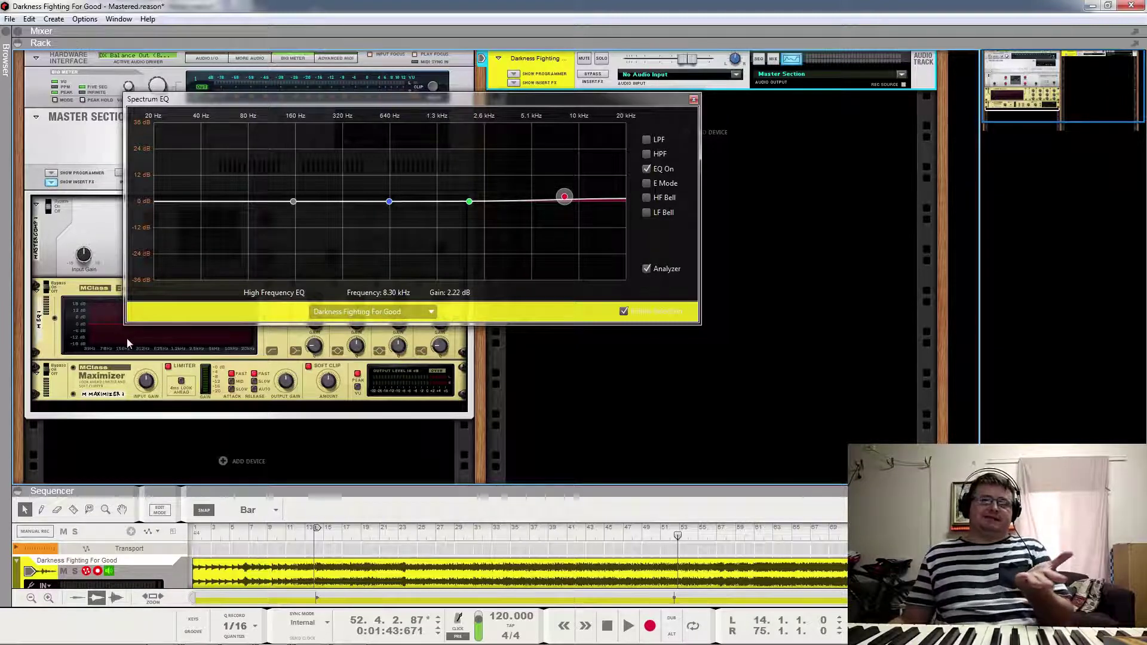
{"action": "left_click_drag", "start_coordinate": [385, 99], "coordinate": [697, 82]}
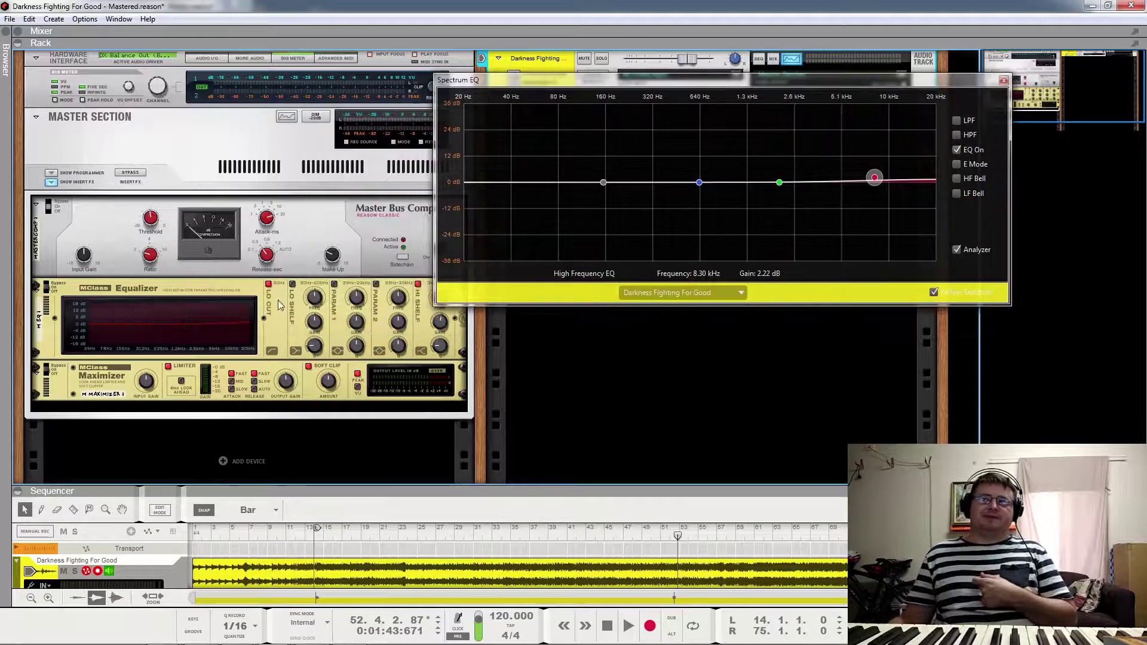
{"action": "left_click_drag", "start_coordinate": [377, 133], "coordinate": [377, 128]}
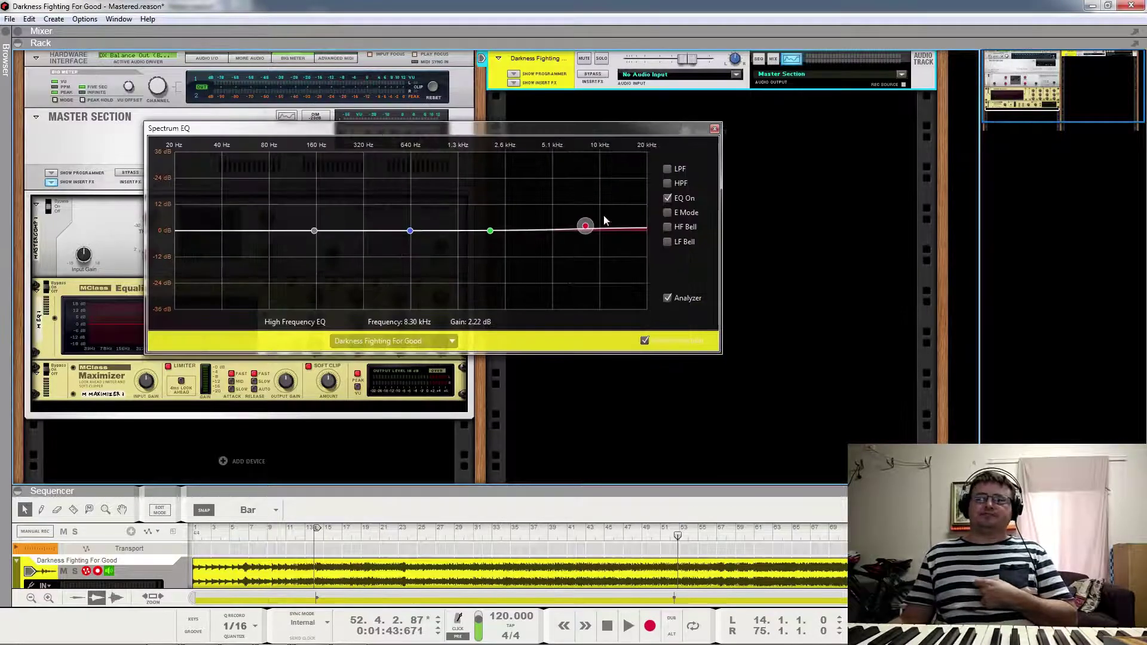
Step: Try high-frequency EQ settings from 20.00 dB at 1.50 kHz to 1.90 dB at 7.60 kHz, switch the EQ off and close its window
{"action": "left_click_drag", "start_coordinate": [586, 229], "coordinate": [453, 154]}
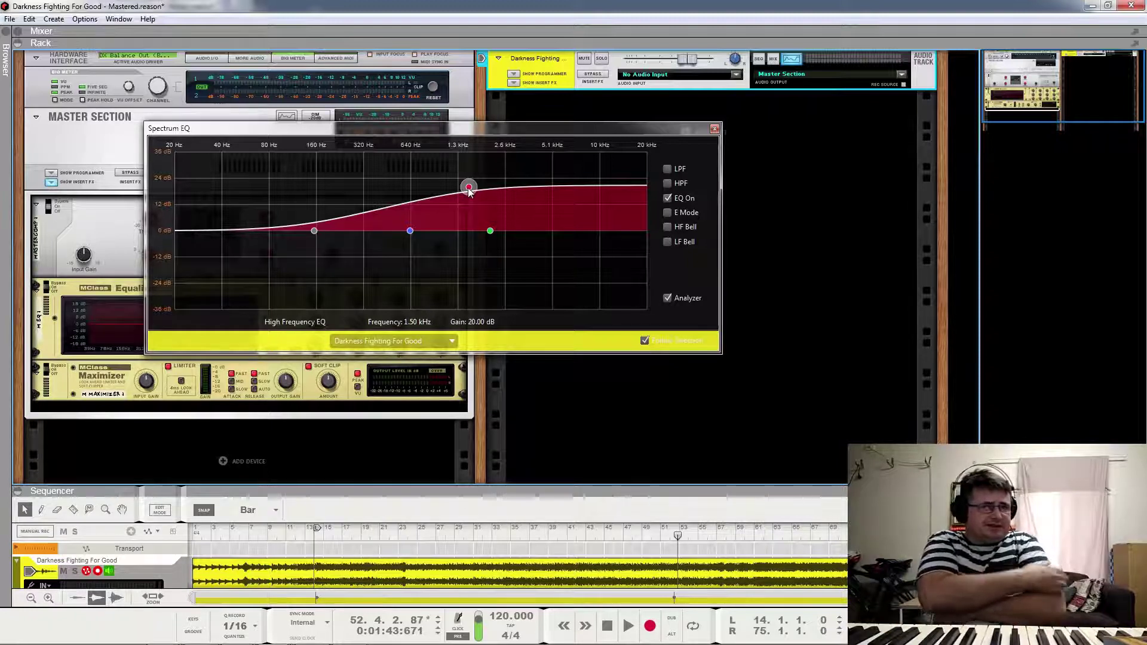
{"action": "left_click_drag", "start_coordinate": [469, 190], "coordinate": [503, 221]}
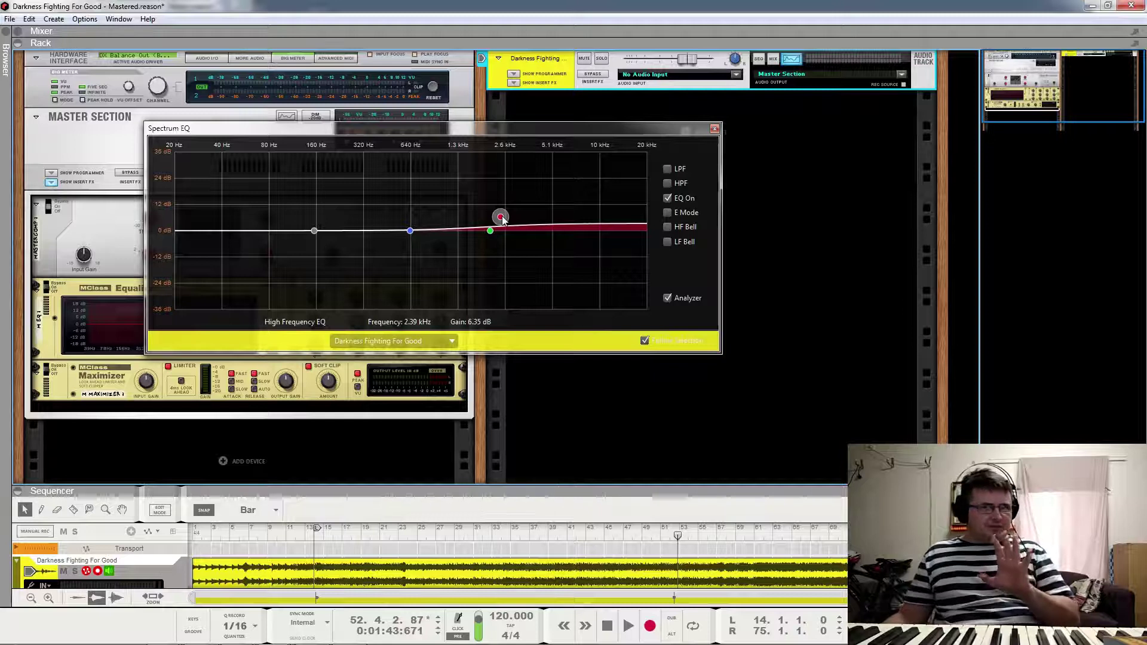
{"action": "left_click_drag", "start_coordinate": [506, 217], "coordinate": [622, 225]}
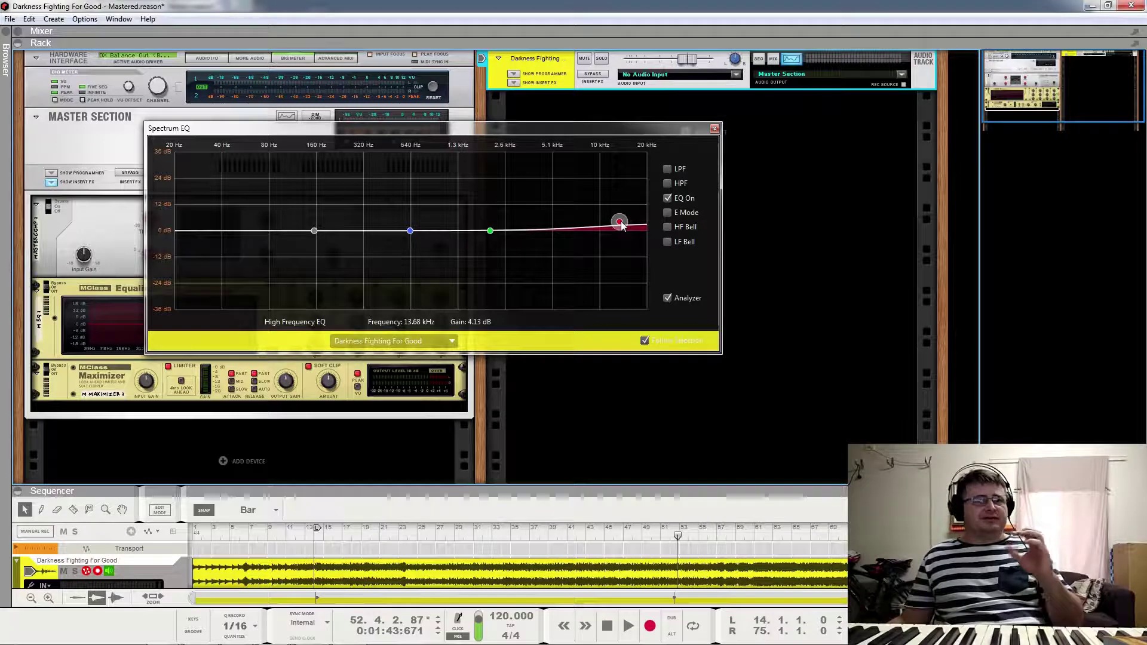
{"action": "left_click_drag", "start_coordinate": [622, 225], "coordinate": [579, 232]}
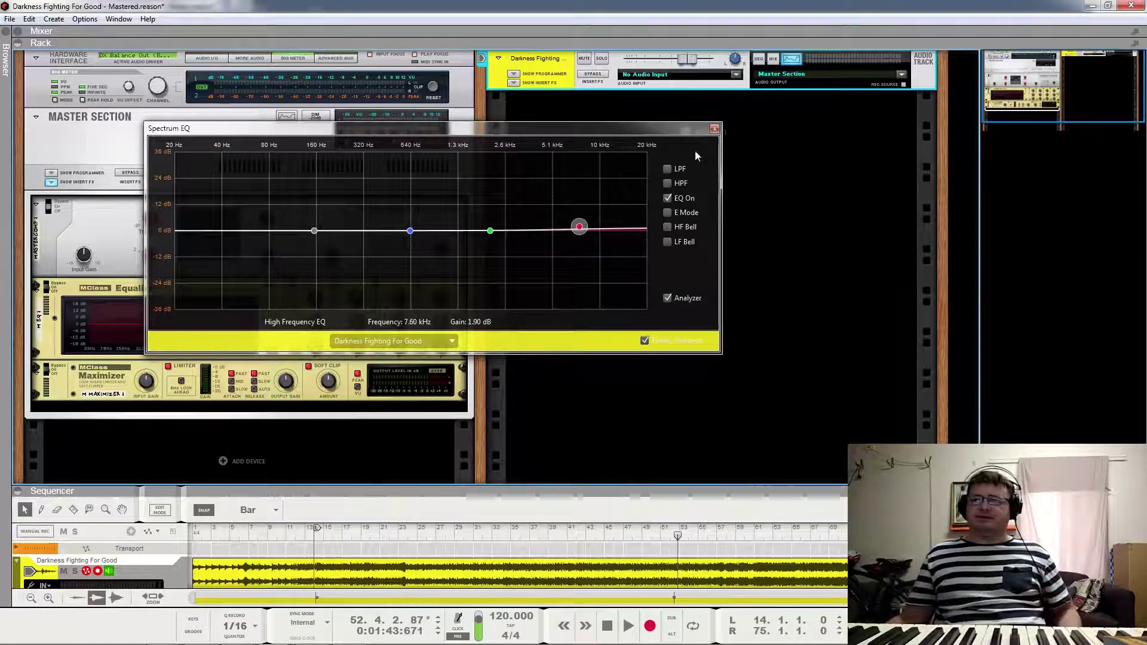
{"action": "left_click", "coordinate": [683, 198]}
{"action": "key", "text": "Escape"}
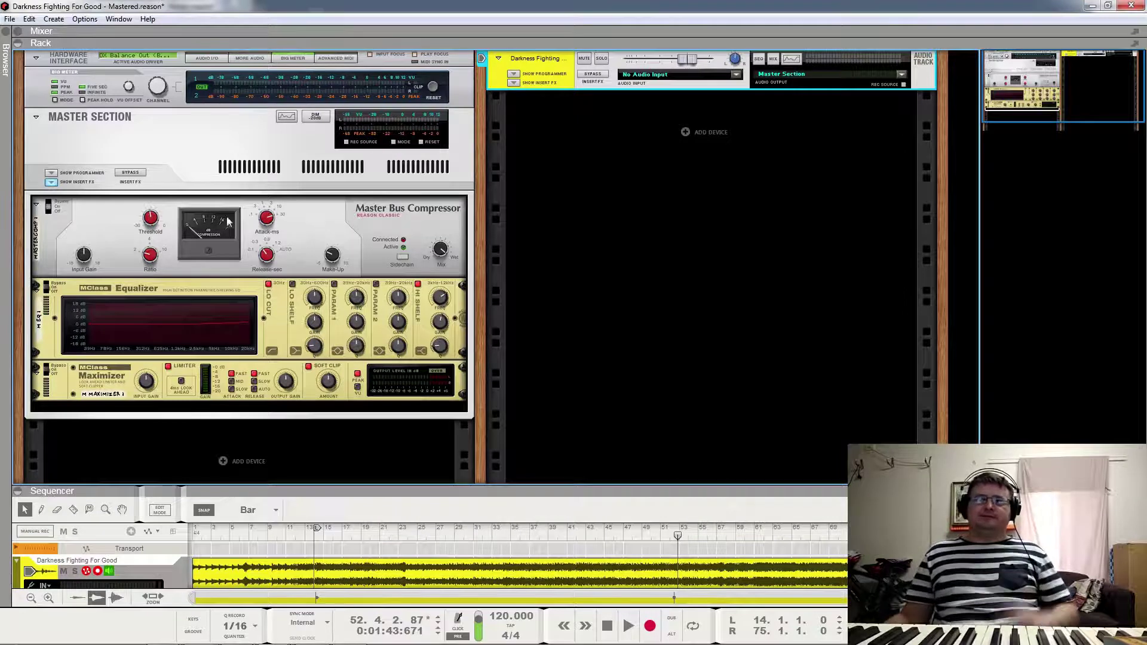
Step: Add a Softube Saturation Knob between the MClass Equalizer and the MClass Maximizer
{"action": "right_click", "coordinate": [275, 324]}
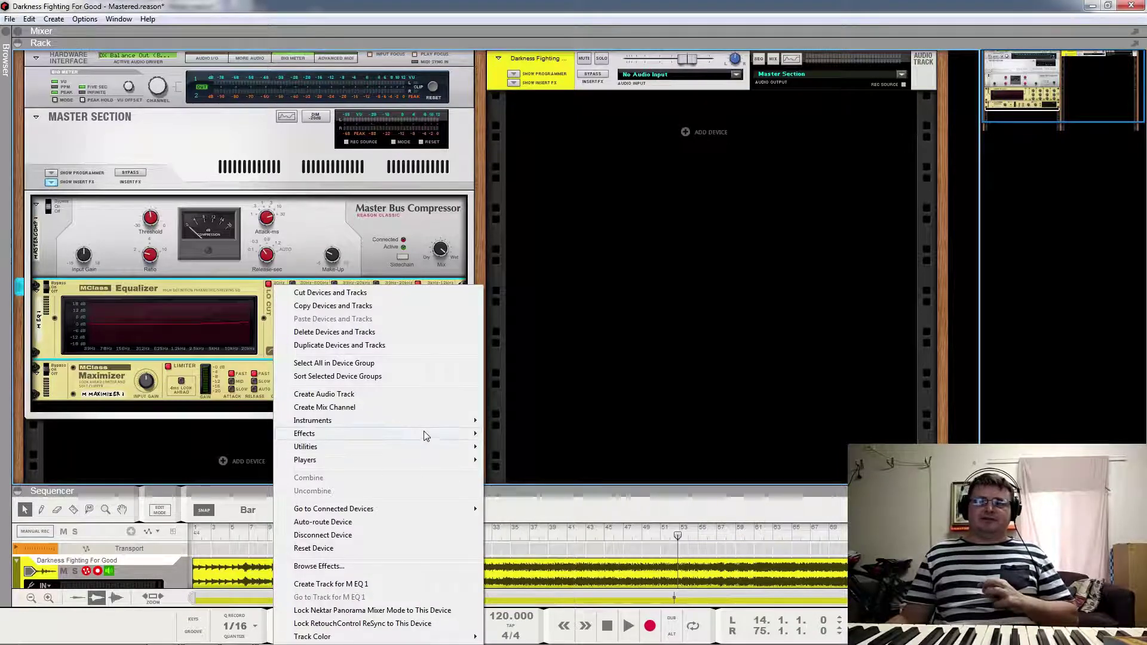
{"action": "mouse_move", "coordinate": [424, 433]}
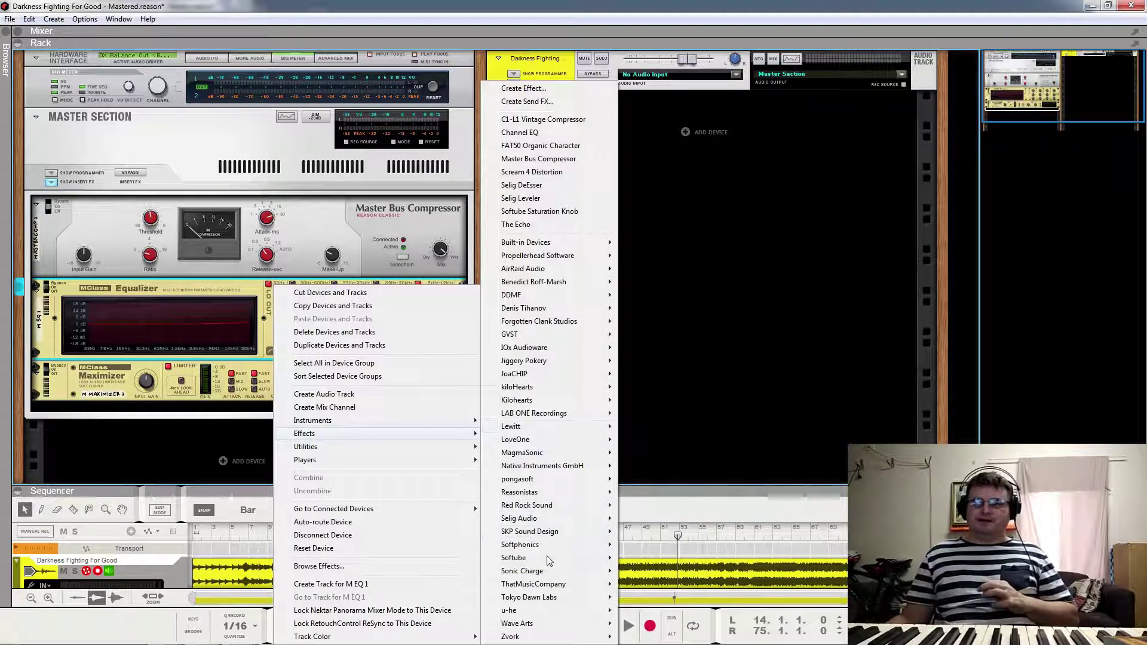
{"action": "mouse_move", "coordinate": [550, 559]}
{"action": "left_click", "coordinate": [634, 558]}
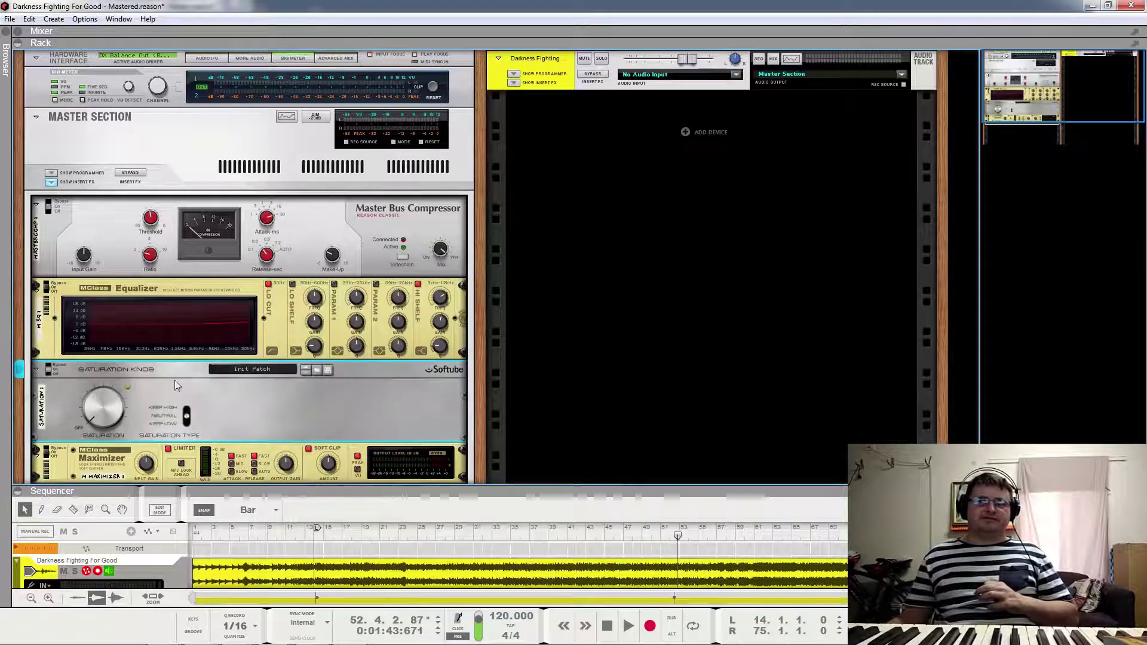
Step: Cut the MClass Equalizer's Parametric 1 band to a gain of -1.7 dB and widen it by lowering its Q
{"action": "scroll", "coordinate": [394, 411], "scroll_direction": "down", "scroll_amount": 2}
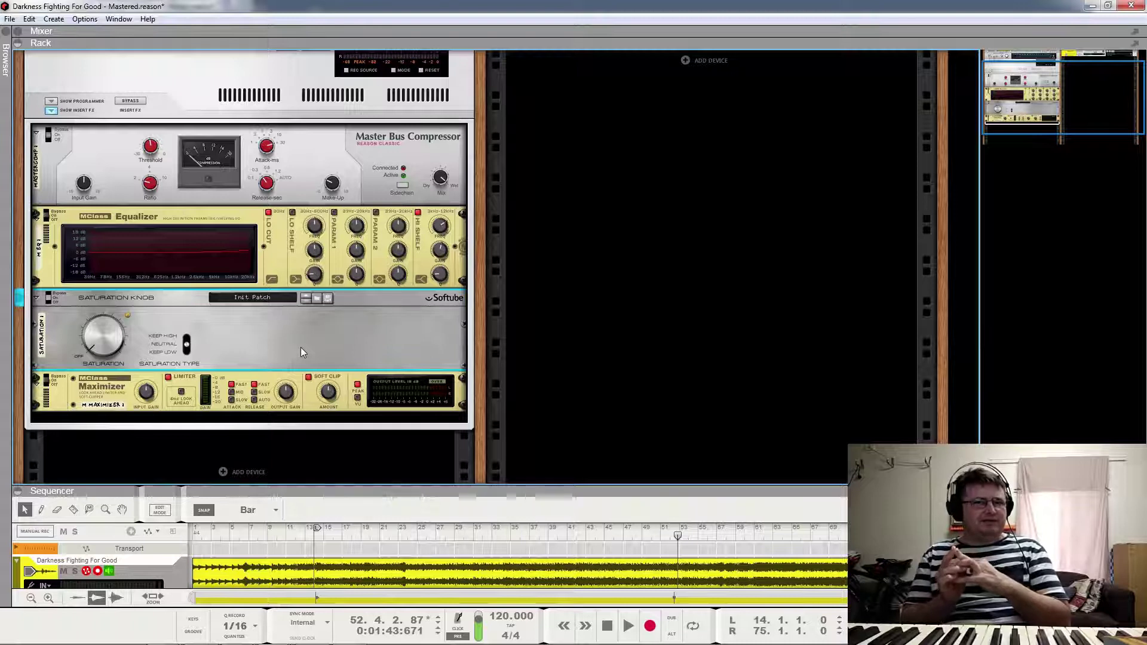
{"action": "left_click", "coordinate": [336, 215]}
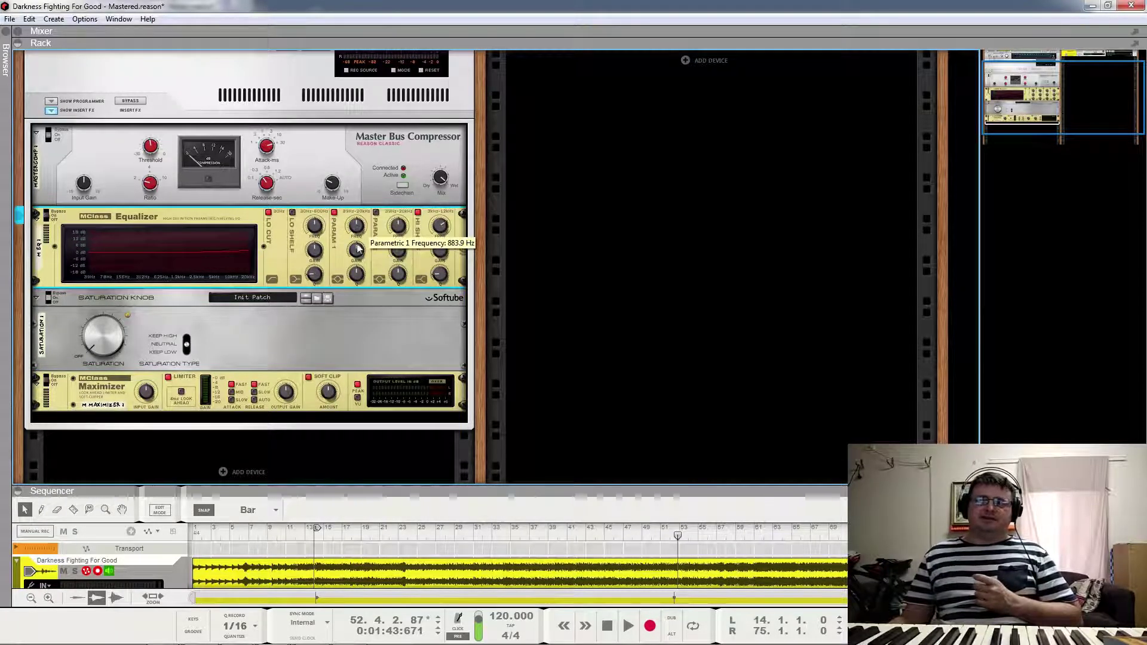
{"action": "left_click_drag", "start_coordinate": [360, 251], "coordinate": [360, 265]}
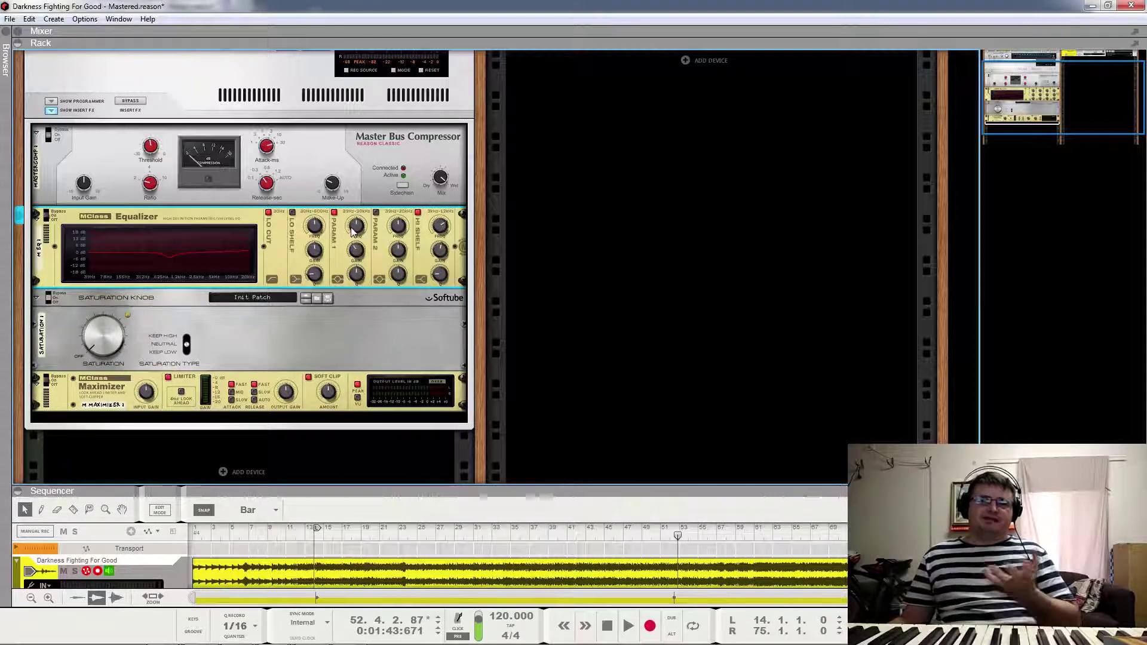
{"action": "left_click_drag", "start_coordinate": [356, 272], "coordinate": [356, 313]}
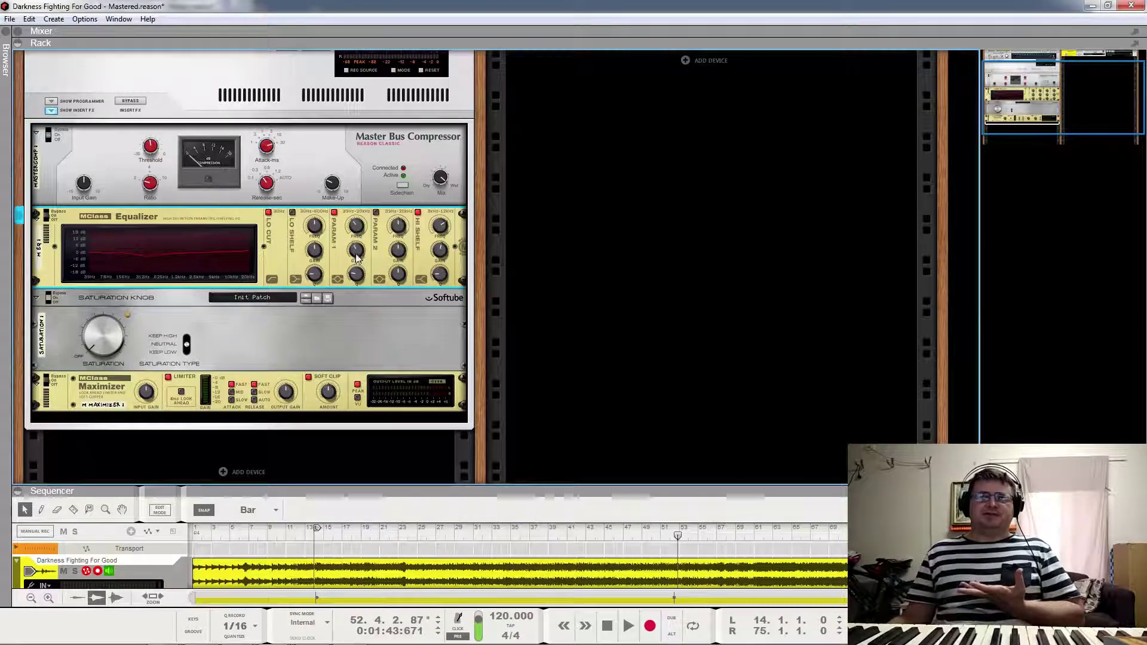
{"action": "mouse_move", "coordinate": [362, 250]}
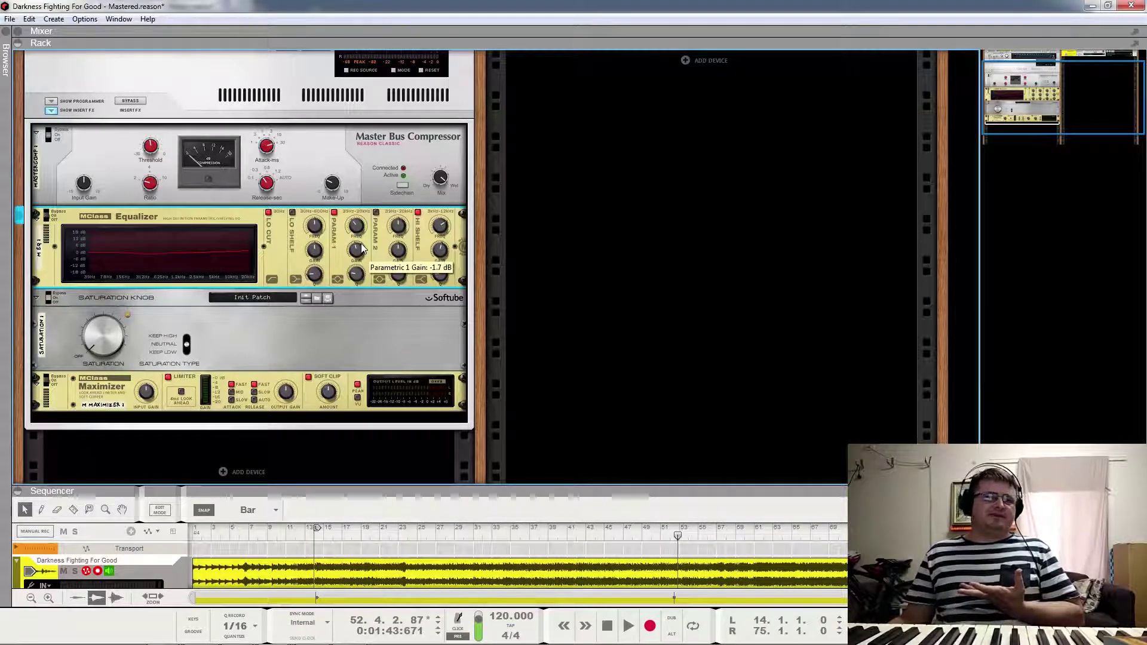
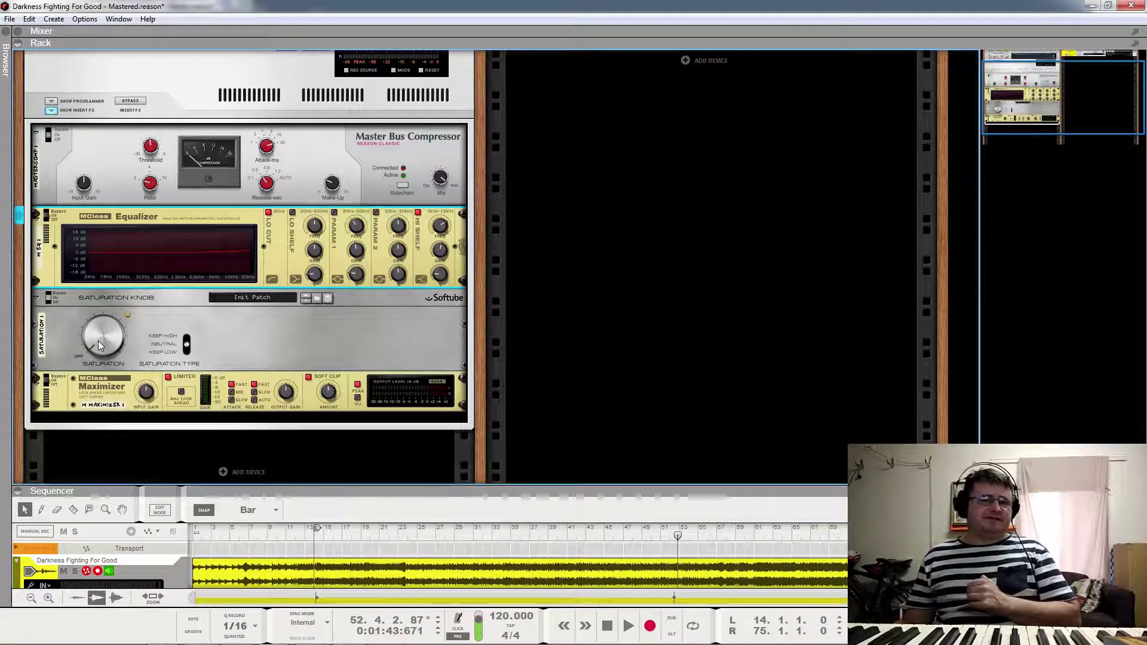
Step: Play the track from about bar 21, try a heavy amount on the Saturation Knob and turn the saturation back to OFF
{"action": "mouse_move", "coordinate": [98, 344]}
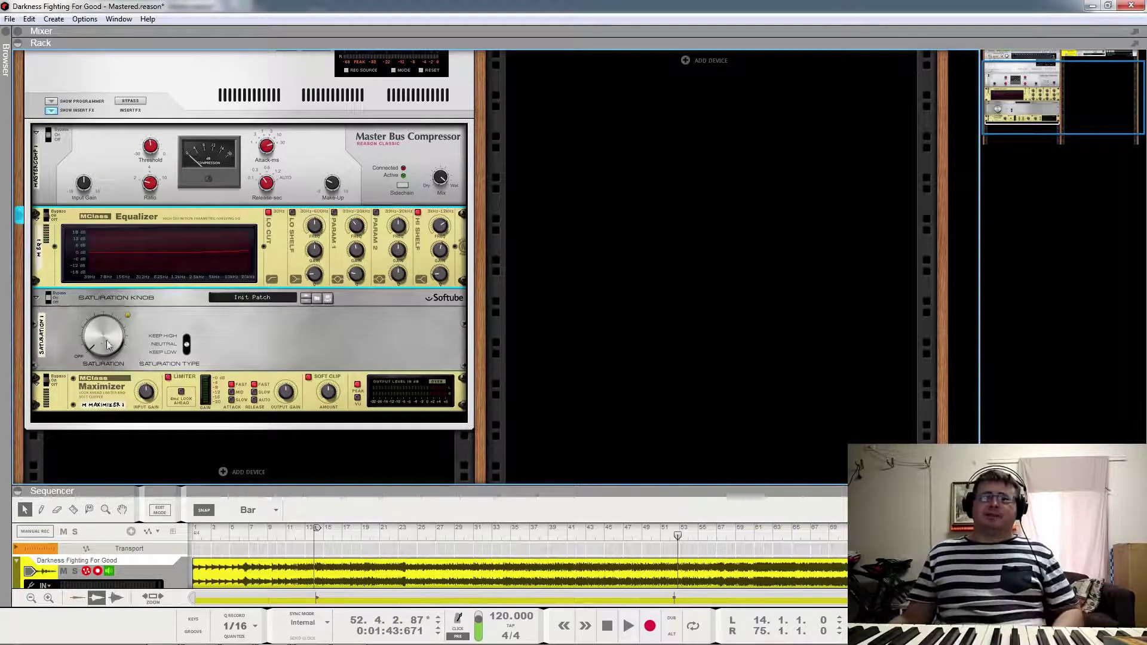
{"action": "left_click", "coordinate": [384, 527]}
{"action": "key", "text": "space"}
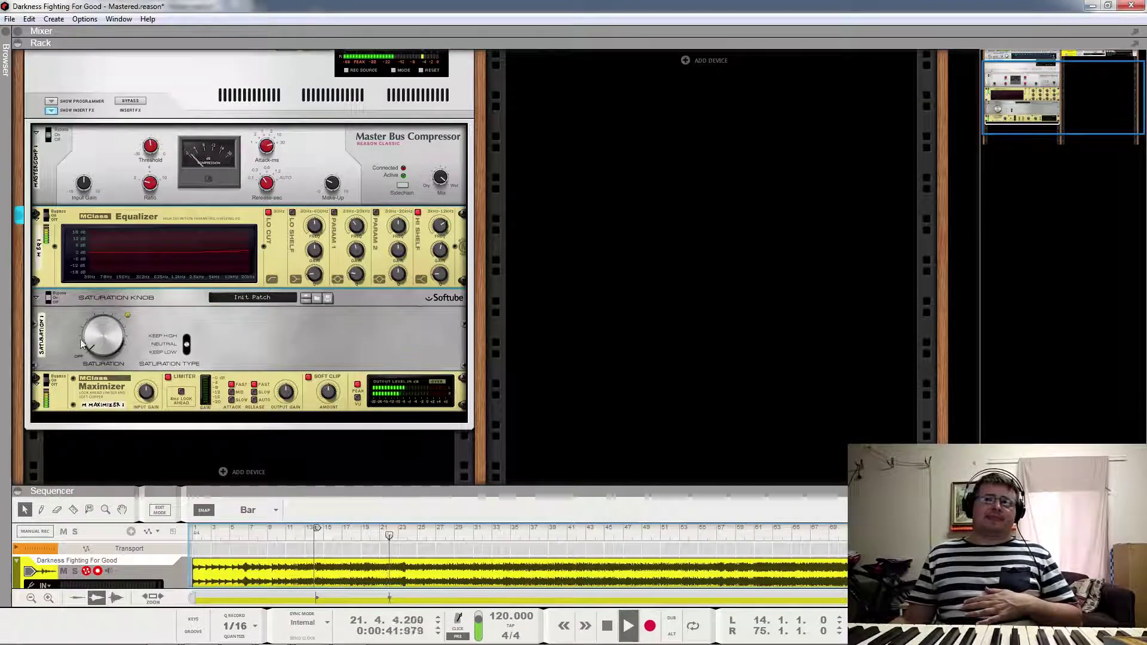
{"action": "left_click_drag", "start_coordinate": [107, 349], "coordinate": [106, 281]}
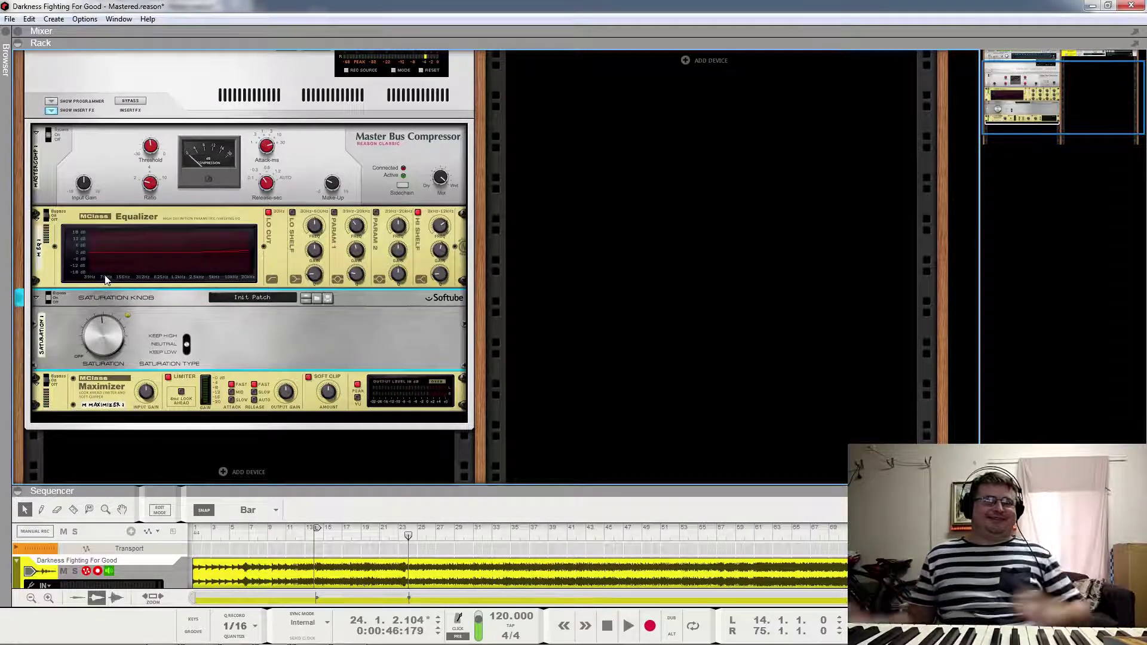
{"action": "left_click_drag", "start_coordinate": [102, 333], "coordinate": [102, 355]}
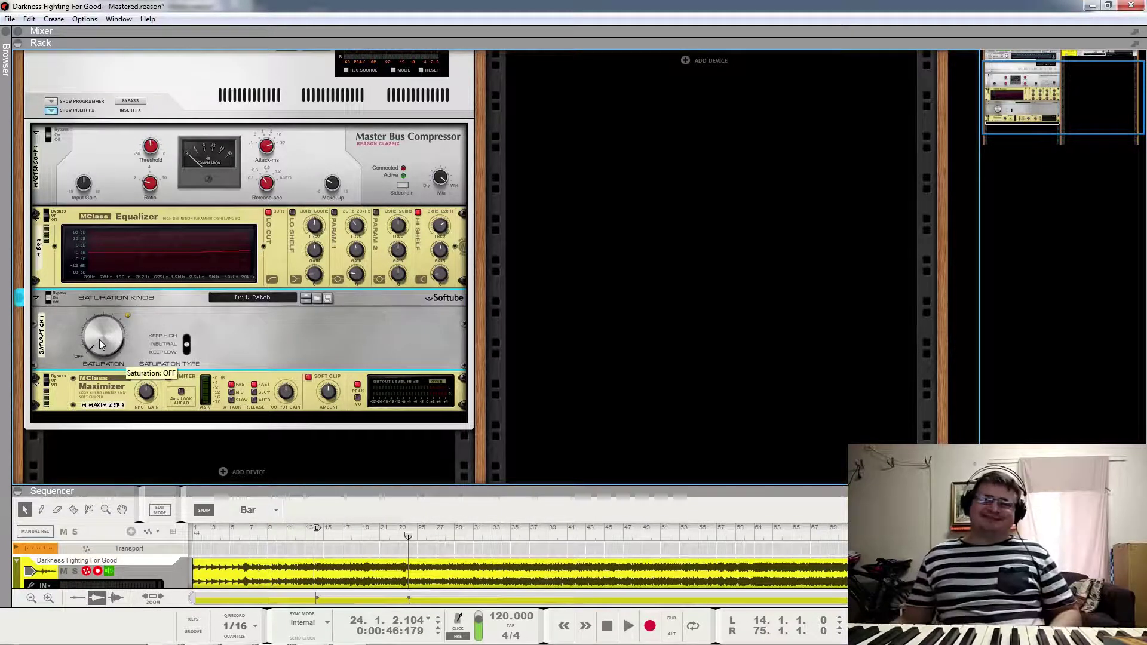
Step: Set the Saturation Knob to 0.7 during playback and compare the sound with the device bypassed and enabled
{"action": "key", "text": "space"}
{"action": "left_click_drag", "start_coordinate": [99, 338], "coordinate": [108, 328]}
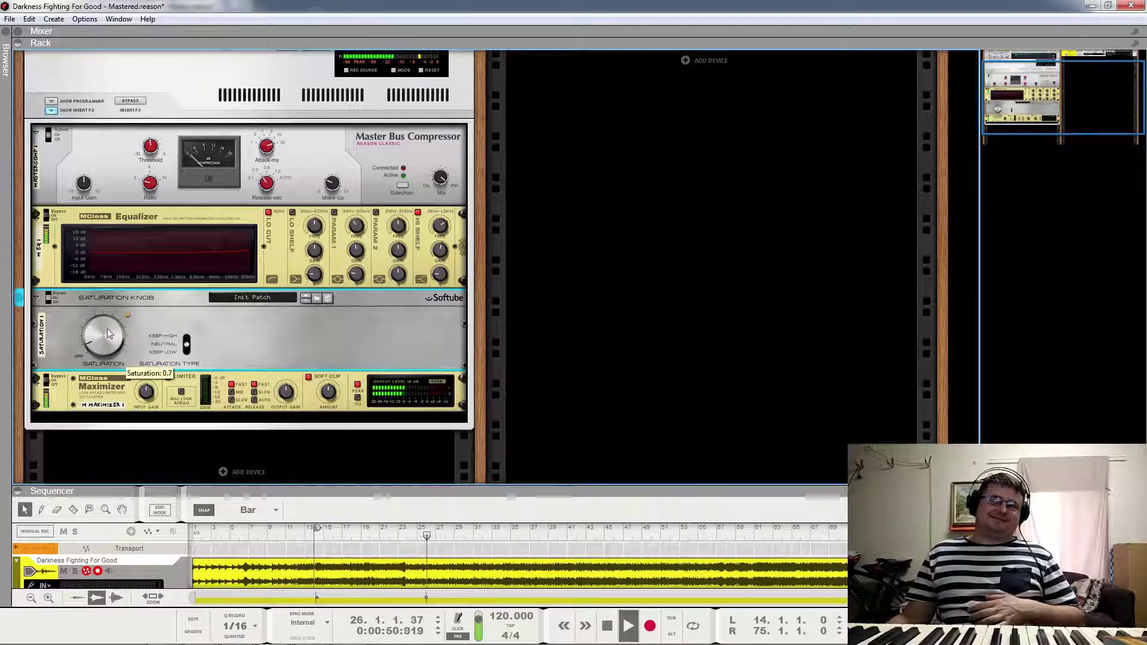
{"action": "left_click", "coordinate": [54, 294]}
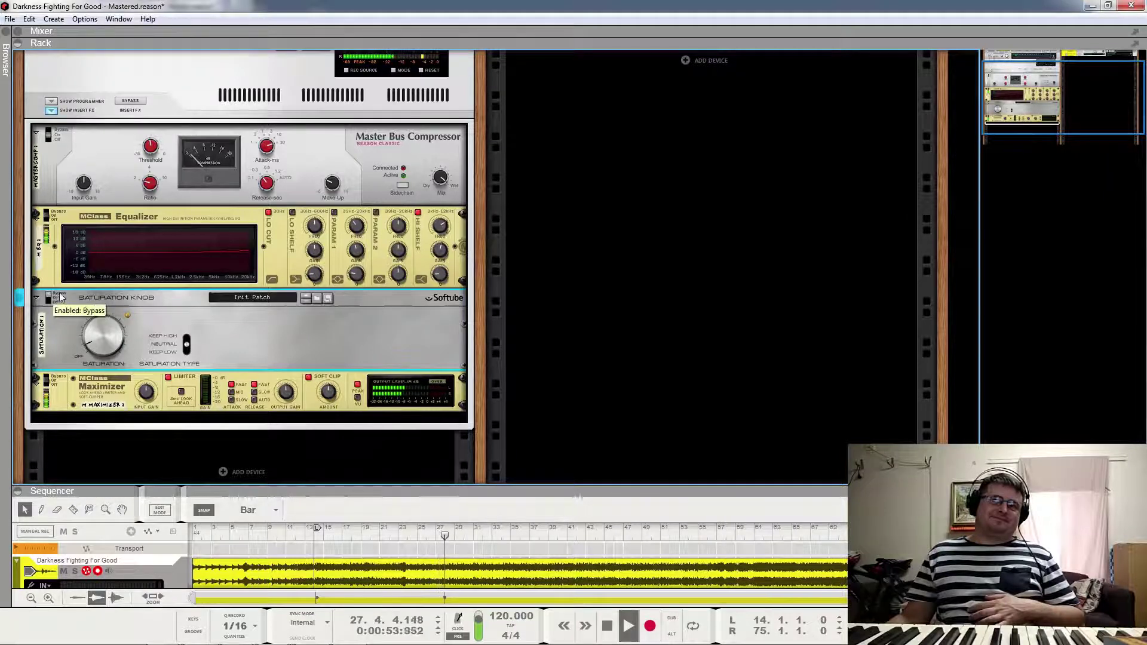
{"action": "left_click", "coordinate": [62, 296]}
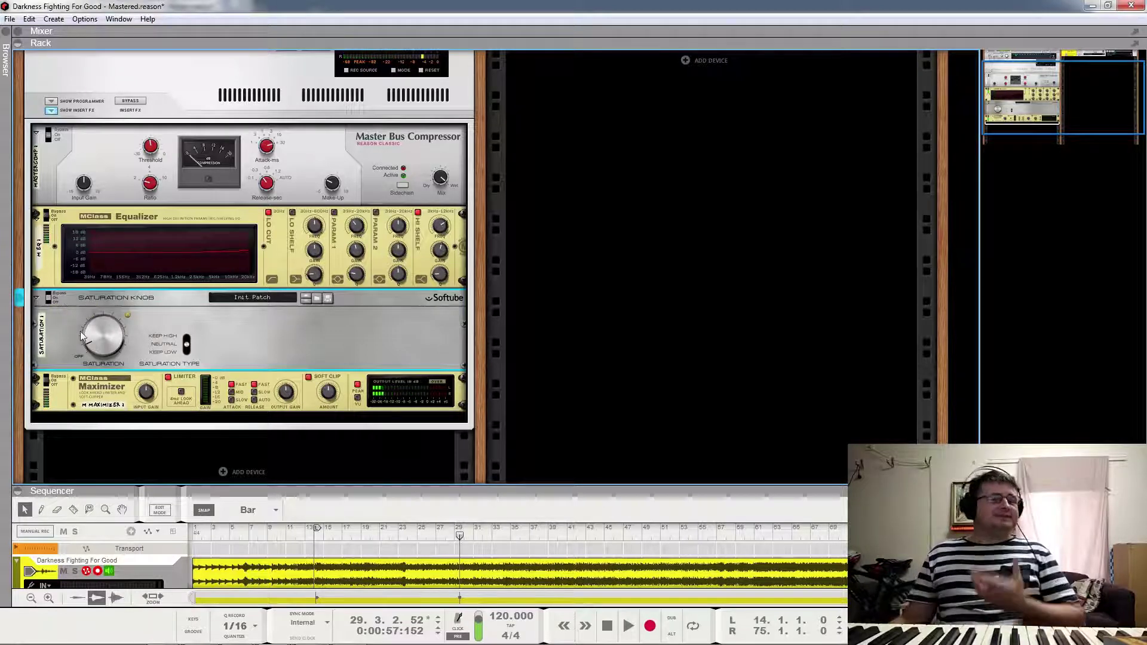
Step: Try Saturation Knob amounts of 1.6, 0.6 and 1.5, finishing at 0.7
{"action": "left_click_drag", "start_coordinate": [98, 341], "coordinate": [88, 319]}
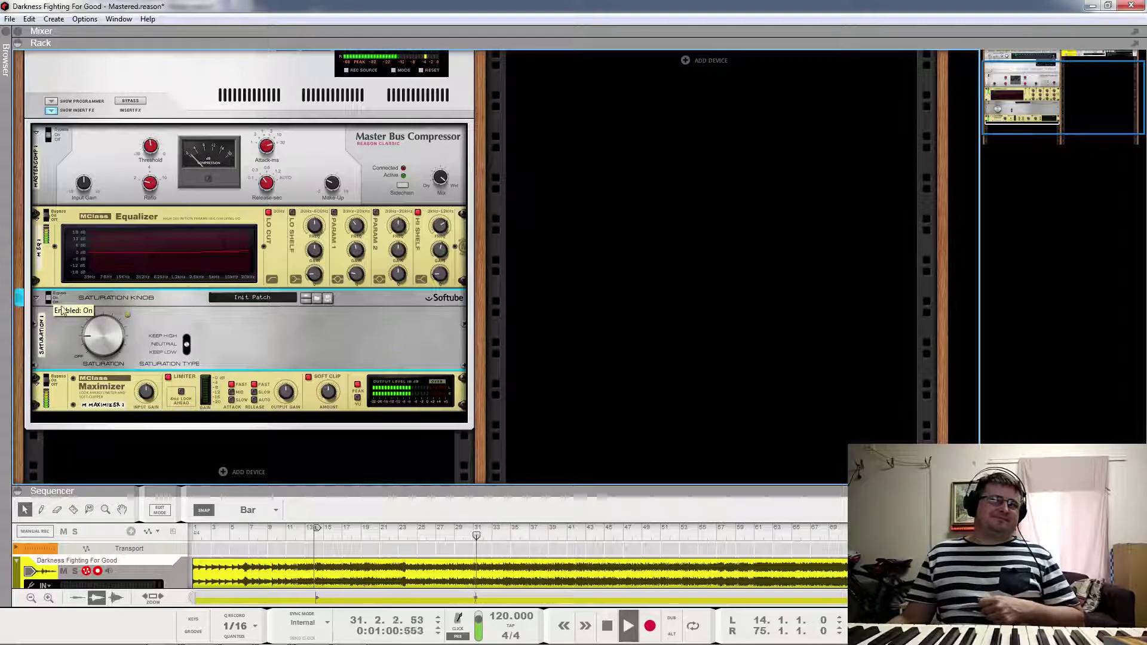
{"action": "mouse_move", "coordinate": [101, 342]}
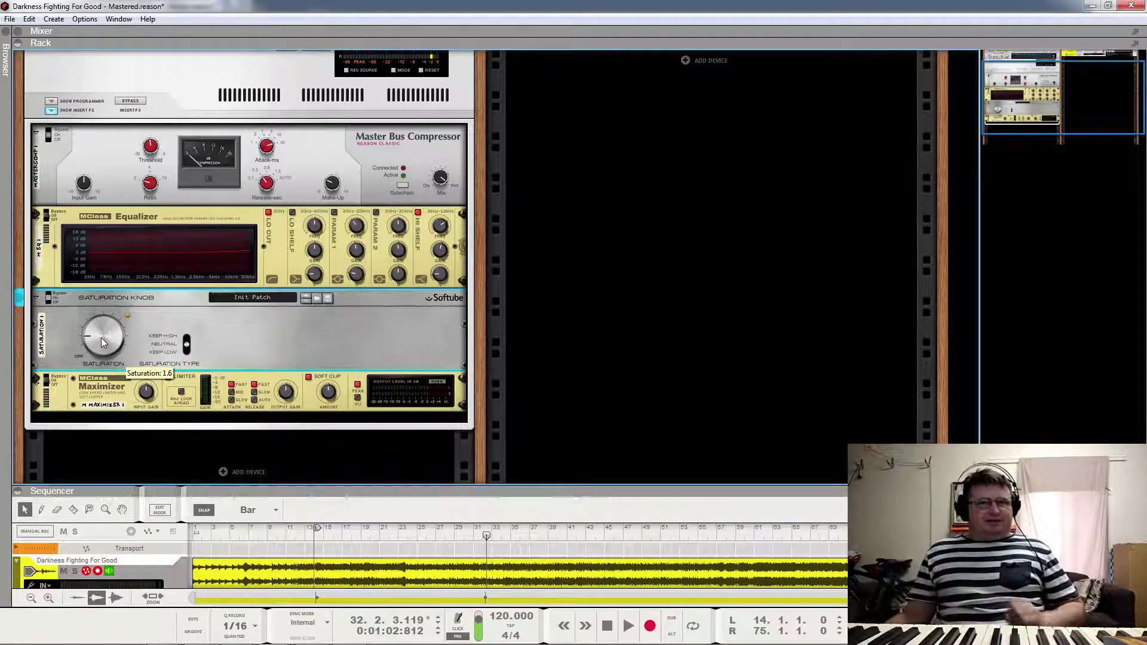
{"action": "left_click_drag", "start_coordinate": [101, 338], "coordinate": [98, 351]}
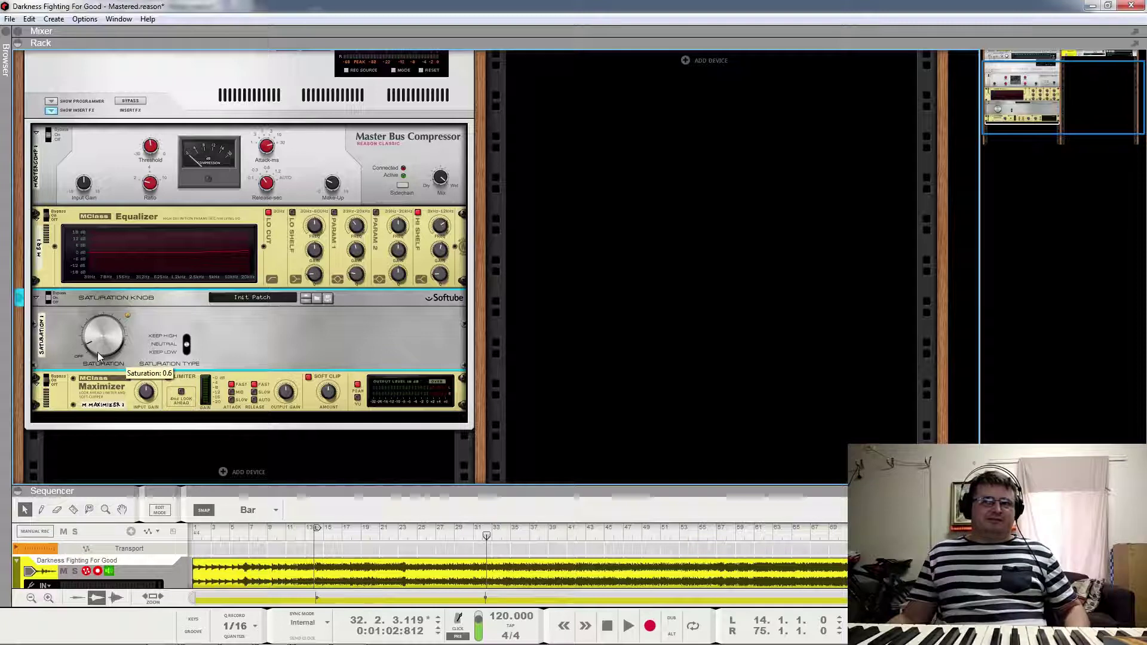
{"action": "scroll", "coordinate": [103, 350], "scroll_direction": "down", "scroll_amount": 1}
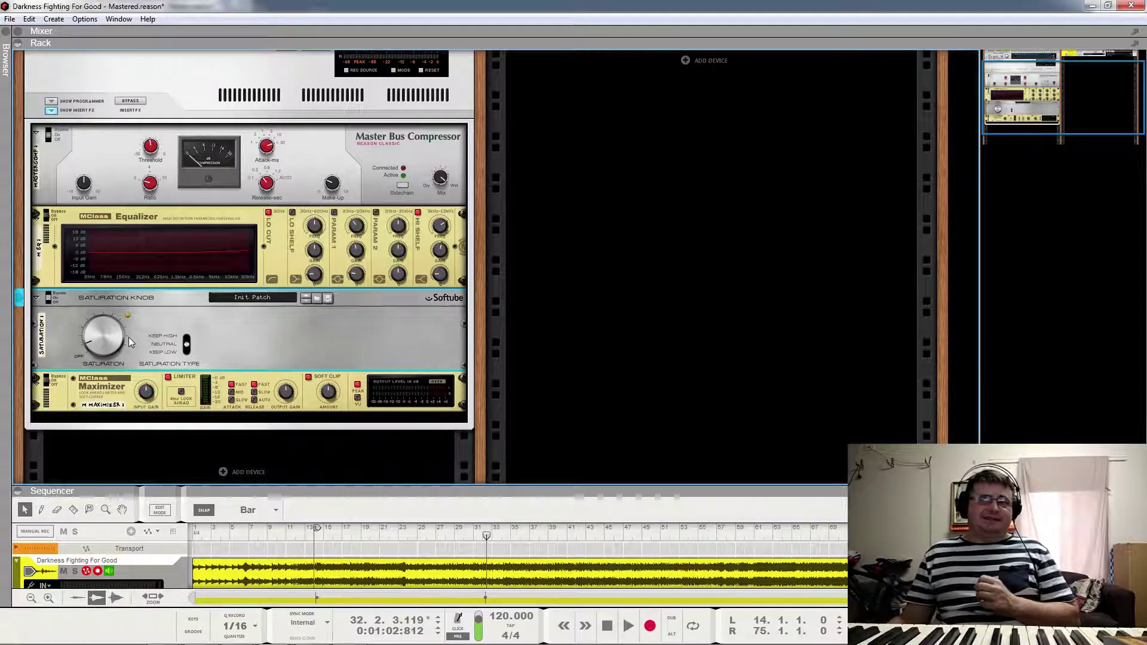
{"action": "mouse_move", "coordinate": [108, 347]}
{"action": "left_mouse_down"}
{"action": "mouse_move", "coordinate": [123, 337]}
{"action": "mouse_move", "coordinate": [102, 333]}
{"action": "left_mouse_up"}
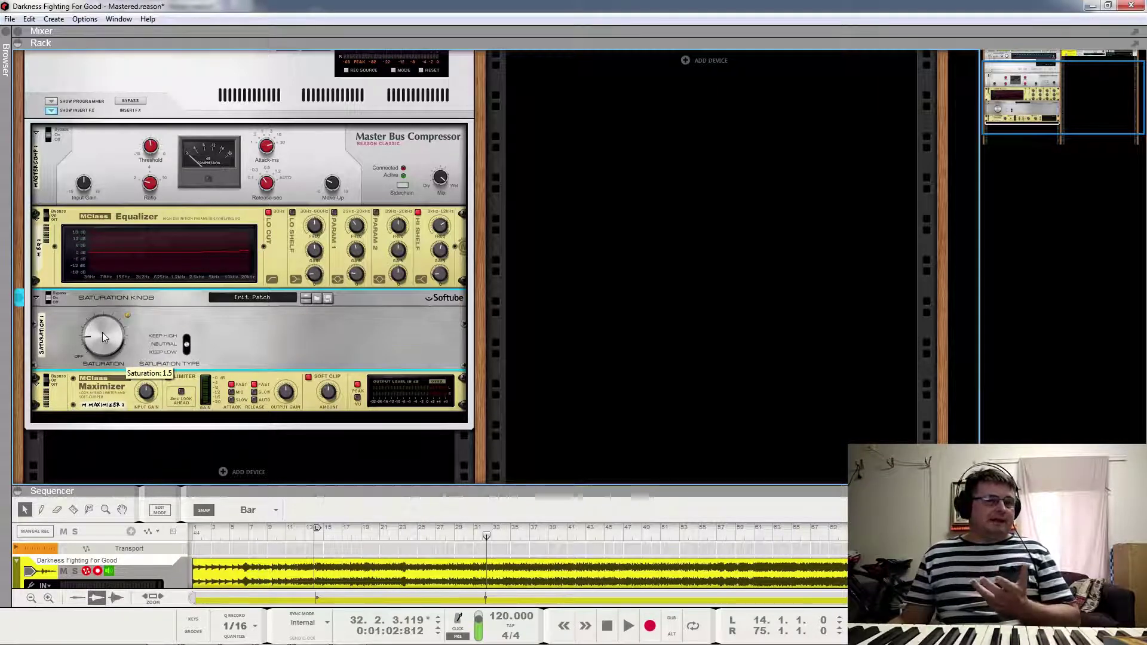
{"action": "left_click_drag", "start_coordinate": [102, 335], "coordinate": [106, 343]}
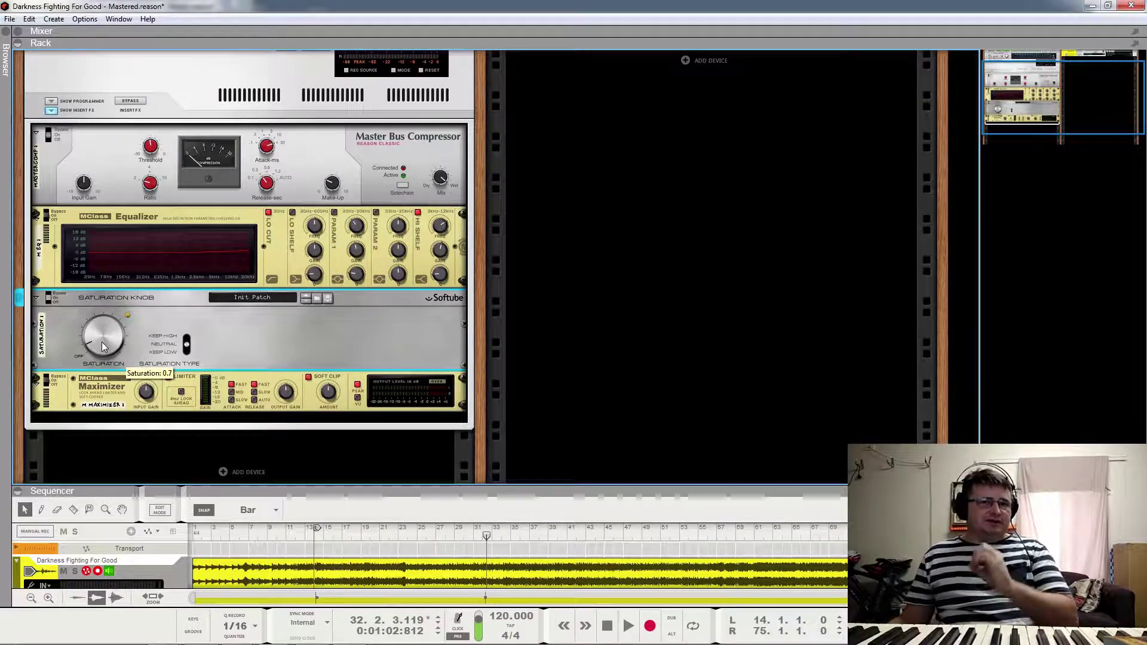
Step: Audition the track with the Saturation Knob at 4.1, stop playback and bring the saturation back down to a low amount
{"action": "left_click_drag", "start_coordinate": [101, 342], "coordinate": [108, 292]}
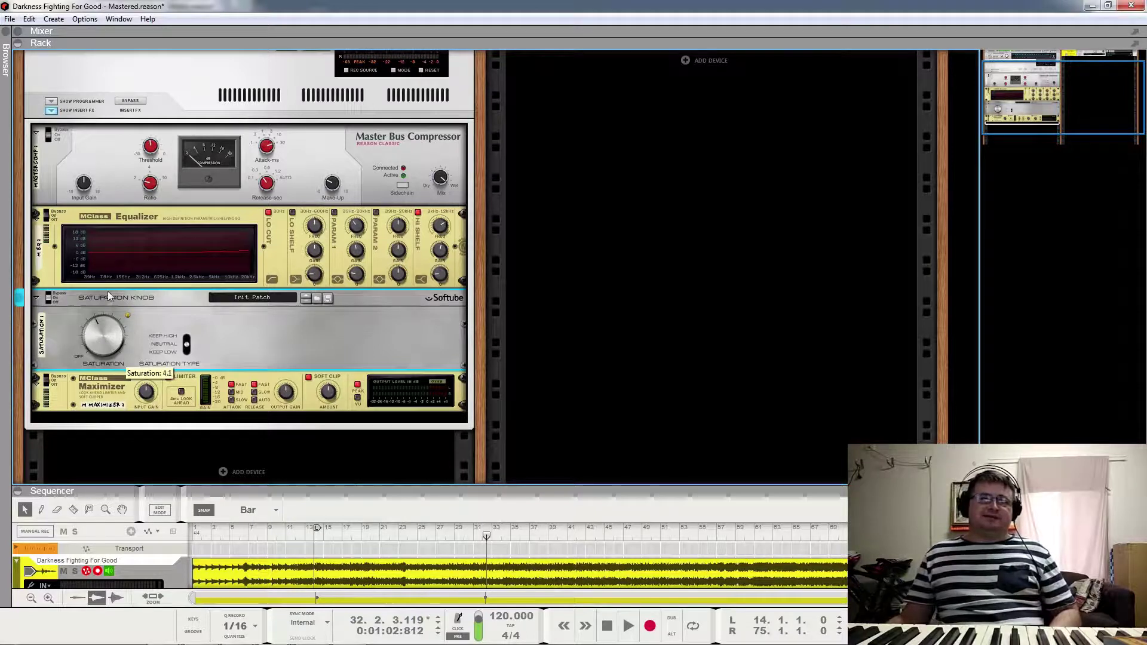
{"action": "key", "text": "space"}
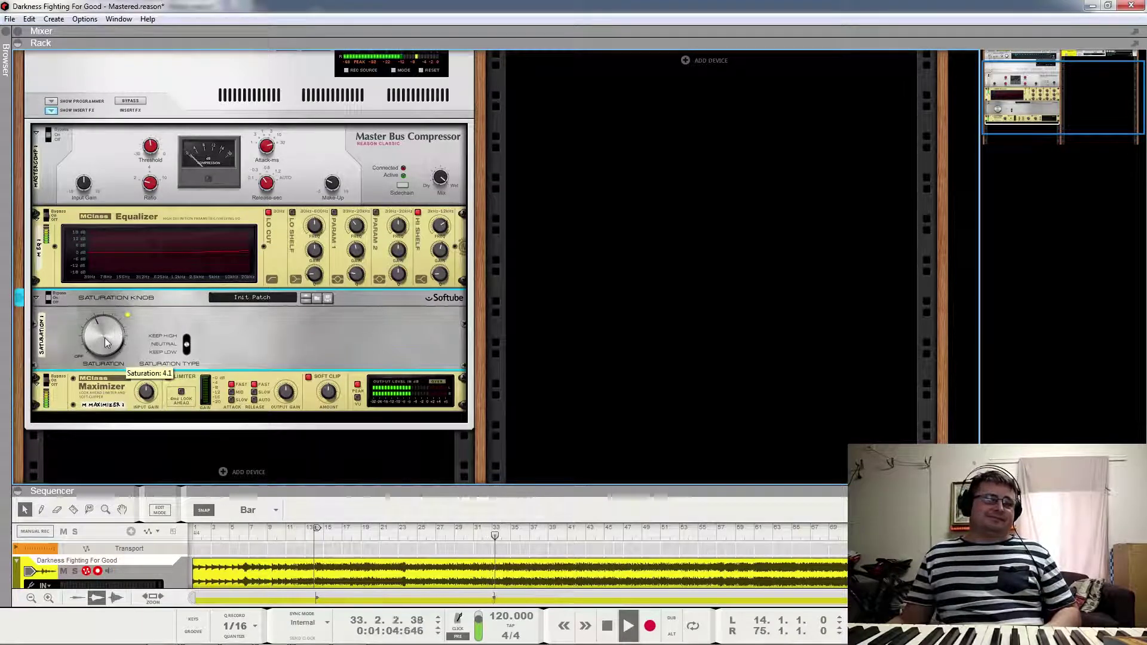
{"action": "key", "text": "space"}
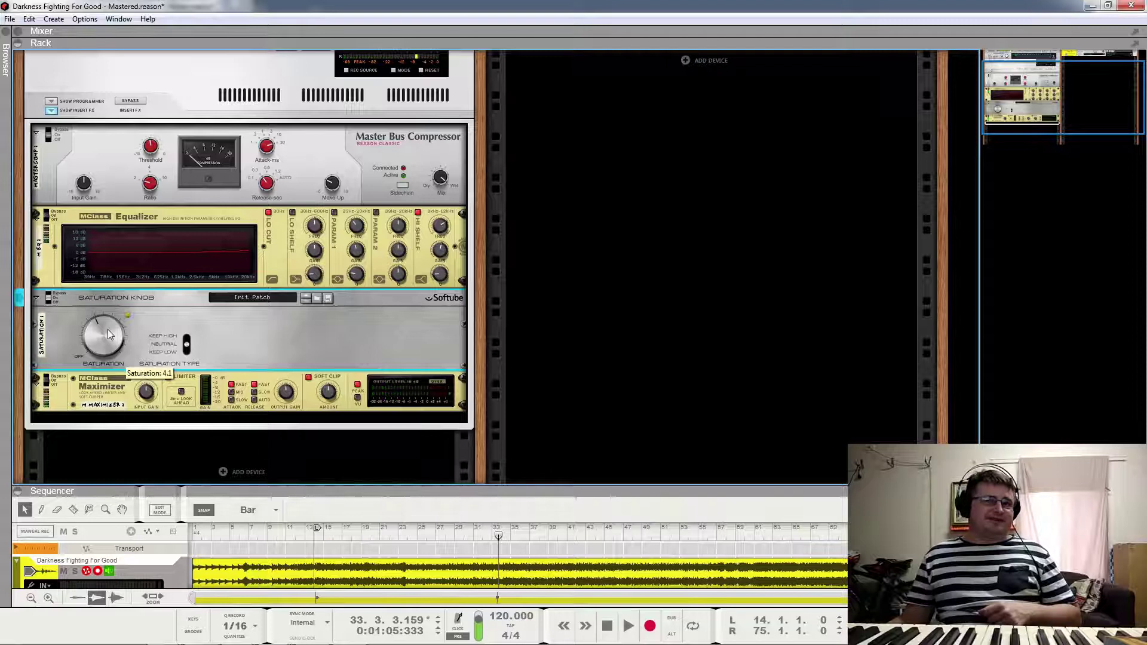
{"action": "left_click_drag", "start_coordinate": [108, 334], "coordinate": [108, 380]}
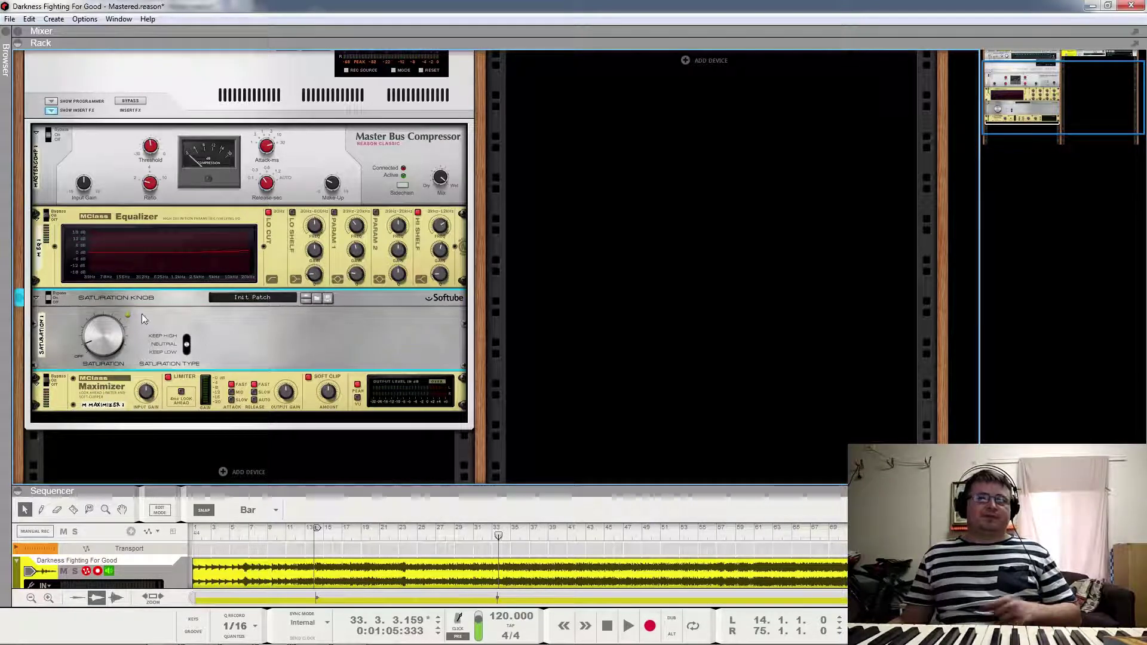
Step: Compare the Keep Low and Keep High saturation types during playback, finishing with the type at Neutral
{"action": "left_click", "coordinate": [184, 352]}
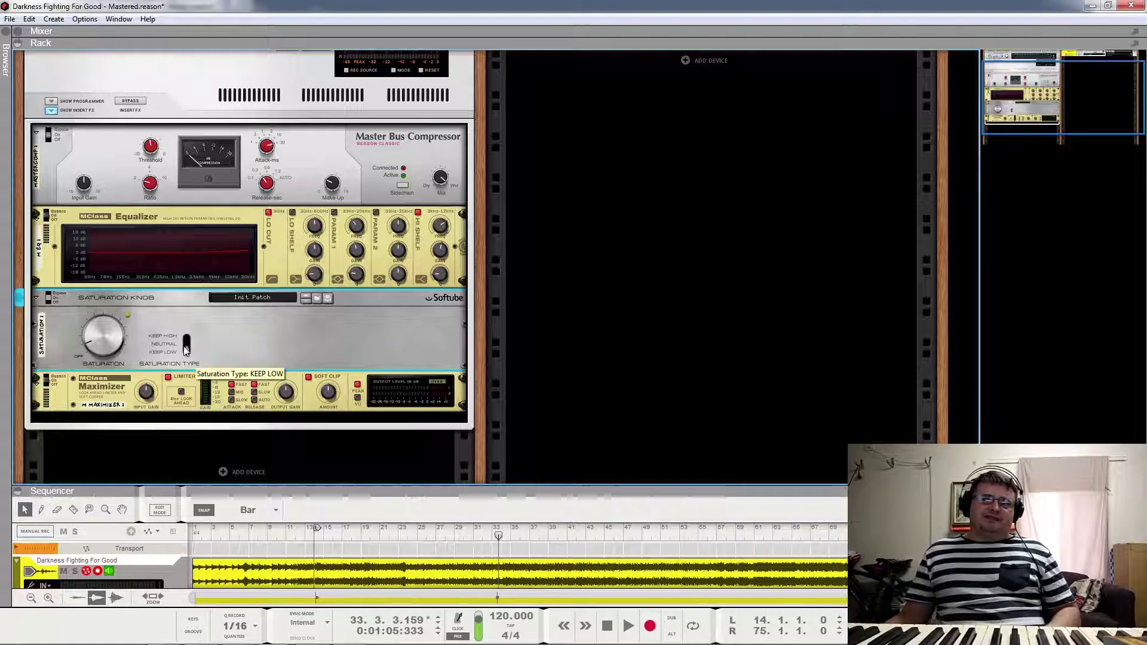
{"action": "key", "text": "space"}
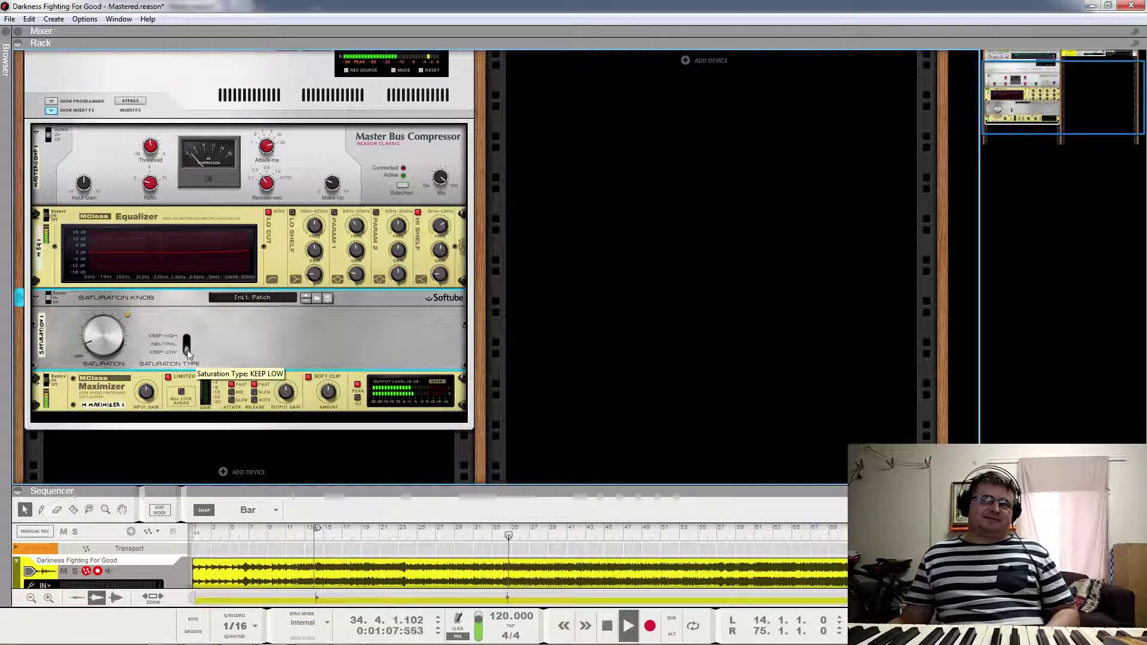
{"action": "key", "text": "space"}
{"action": "left_click", "coordinate": [189, 343]}
{"action": "key", "text": "space"}
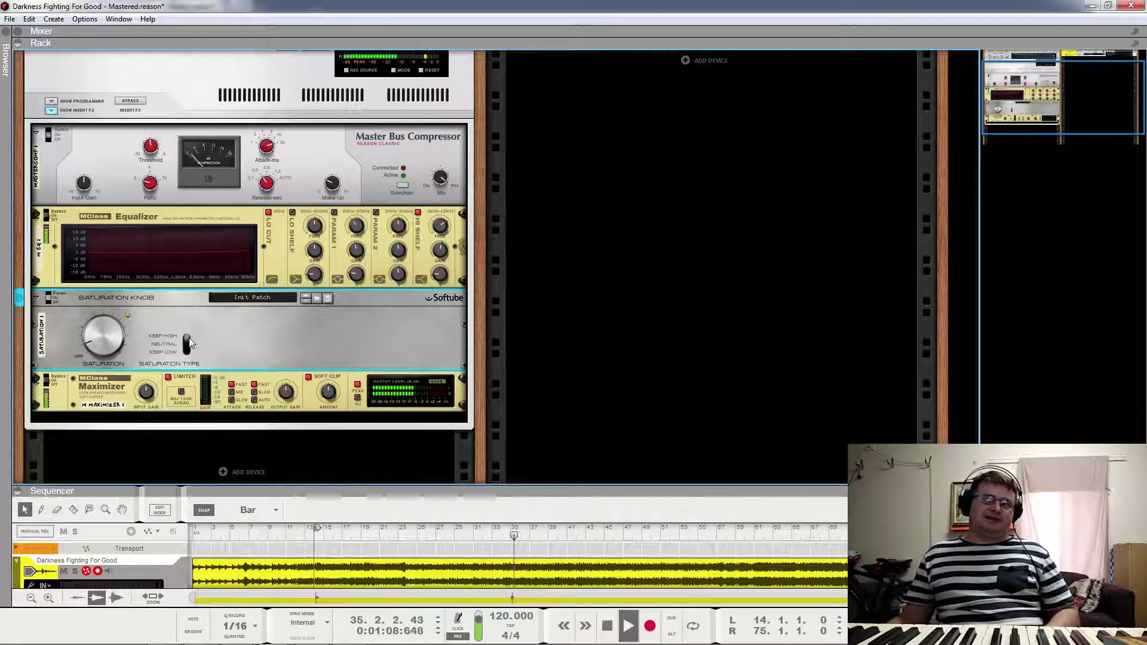
{"action": "key", "text": "space"}
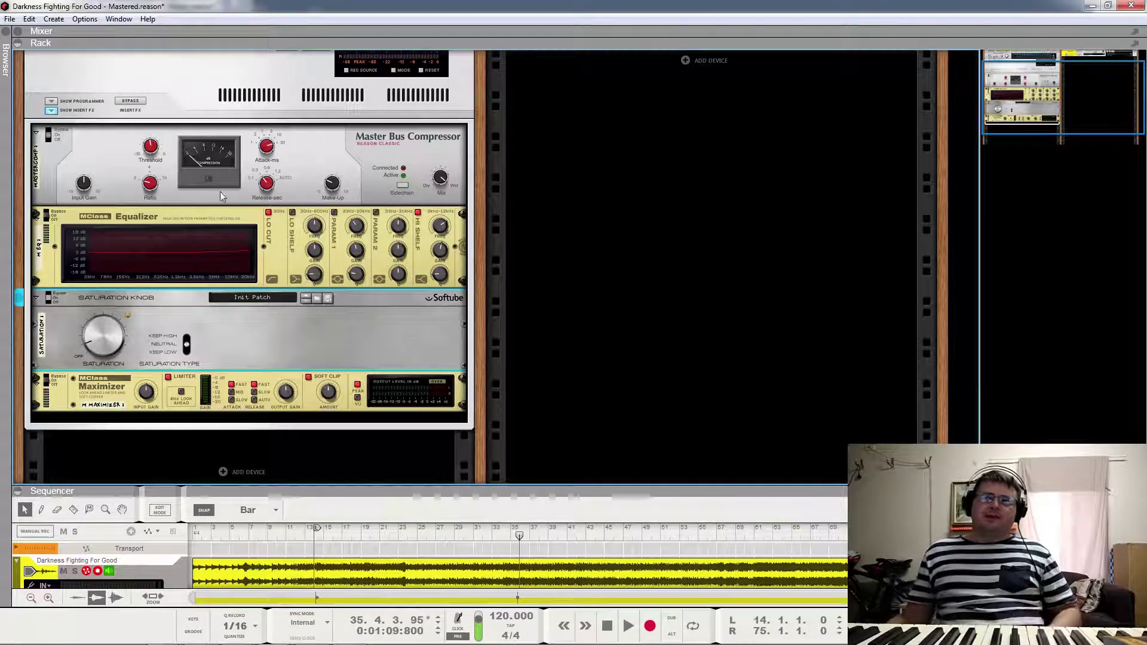
Step: Play the track and repeatedly bypass and re-enable the master insert effects to compare the unmastered and mastered sound, then stop playback
{"action": "key", "text": "space"}
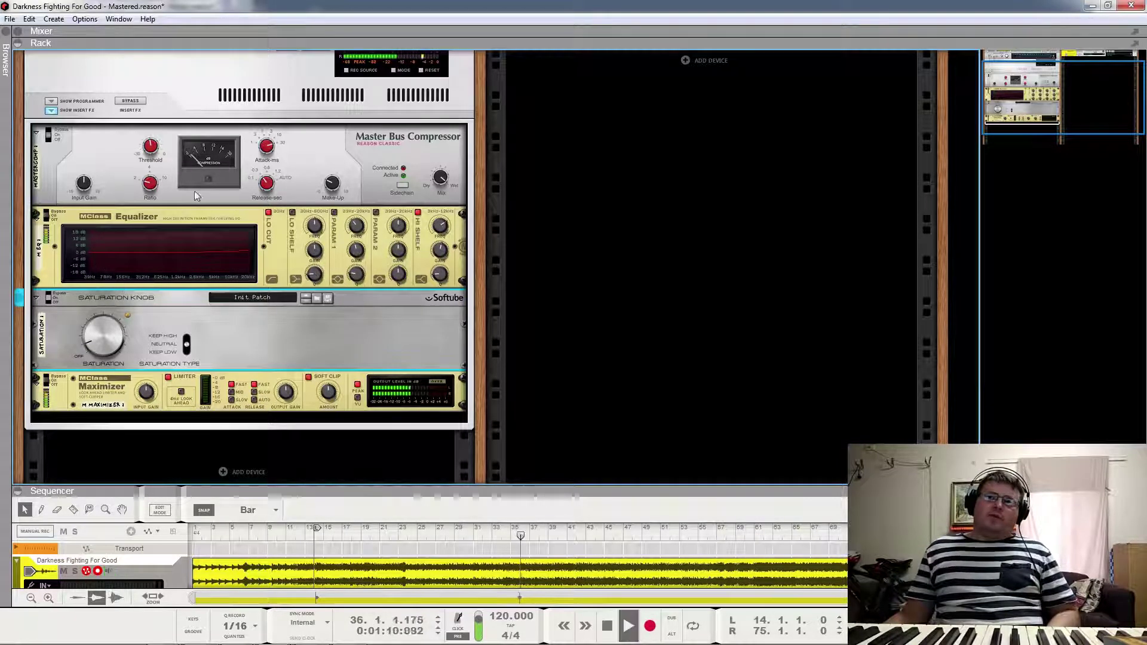
{"action": "left_click", "coordinate": [136, 102]}
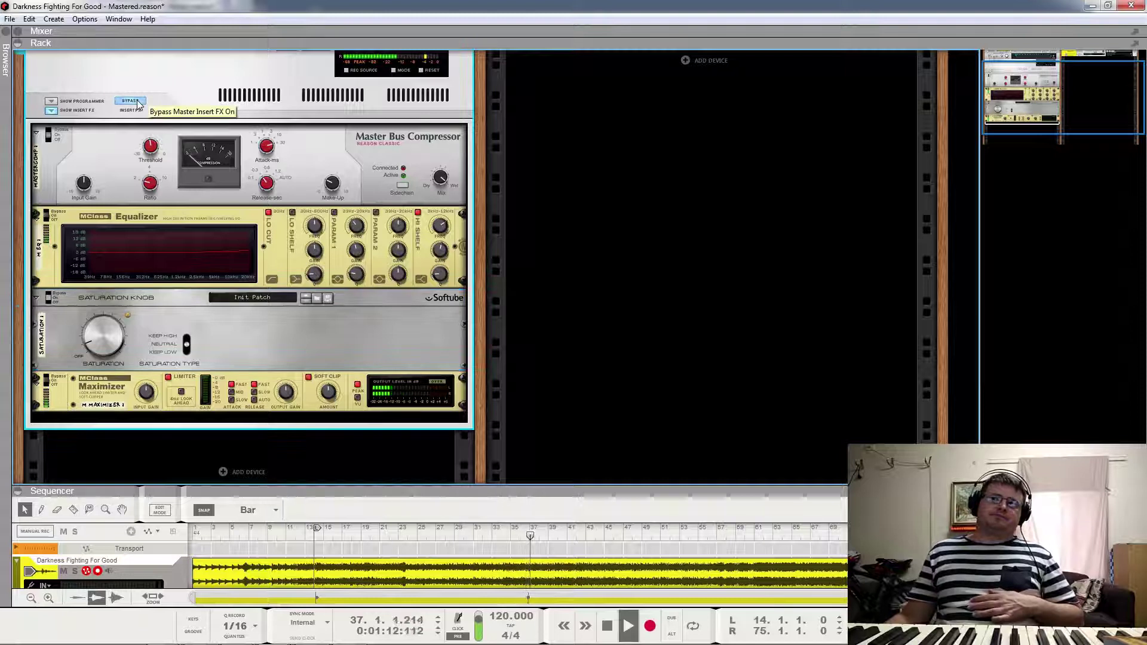
{"action": "left_click", "coordinate": [137, 103]}
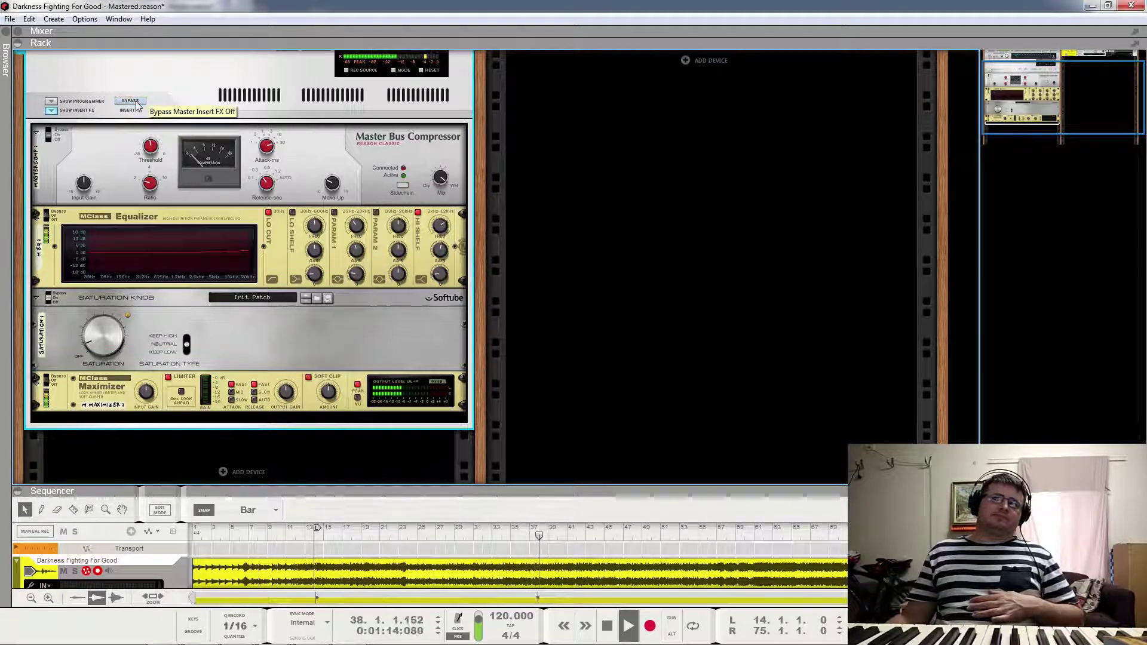
{"action": "left_click", "coordinate": [136, 102]}
{"action": "left_click", "coordinate": [136, 102]}
{"action": "left_click", "coordinate": [136, 102]}
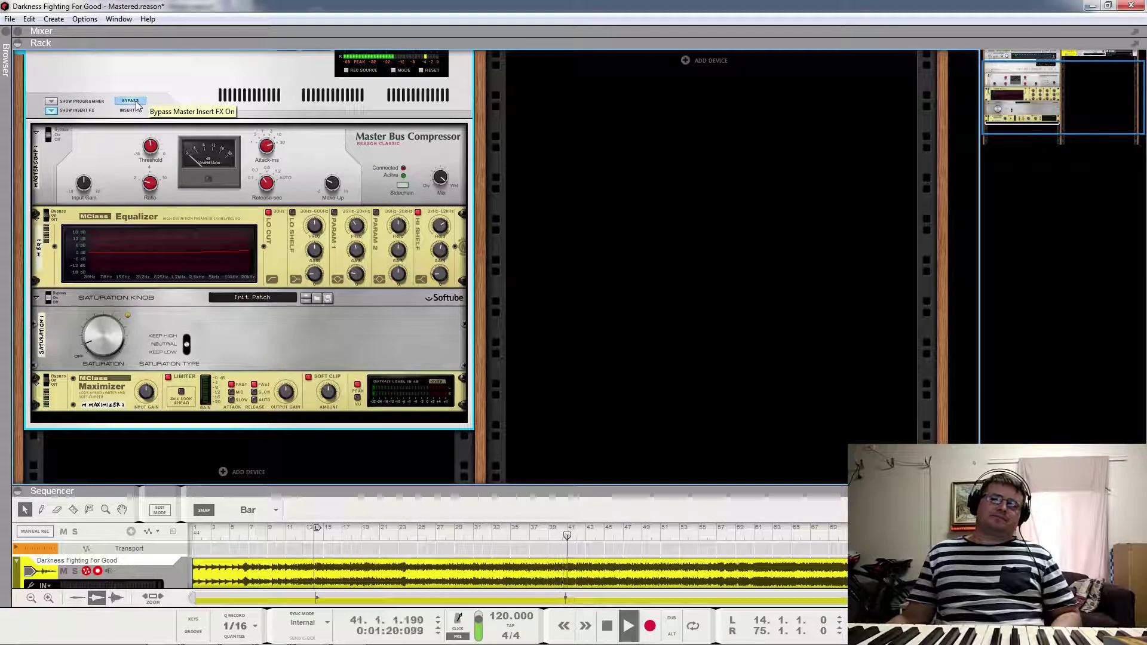
{"action": "left_click", "coordinate": [136, 102]}
{"action": "left_click", "coordinate": [136, 103]}
{"action": "scroll", "coordinate": [136, 106], "scroll_direction": "up", "scroll_amount": 2}
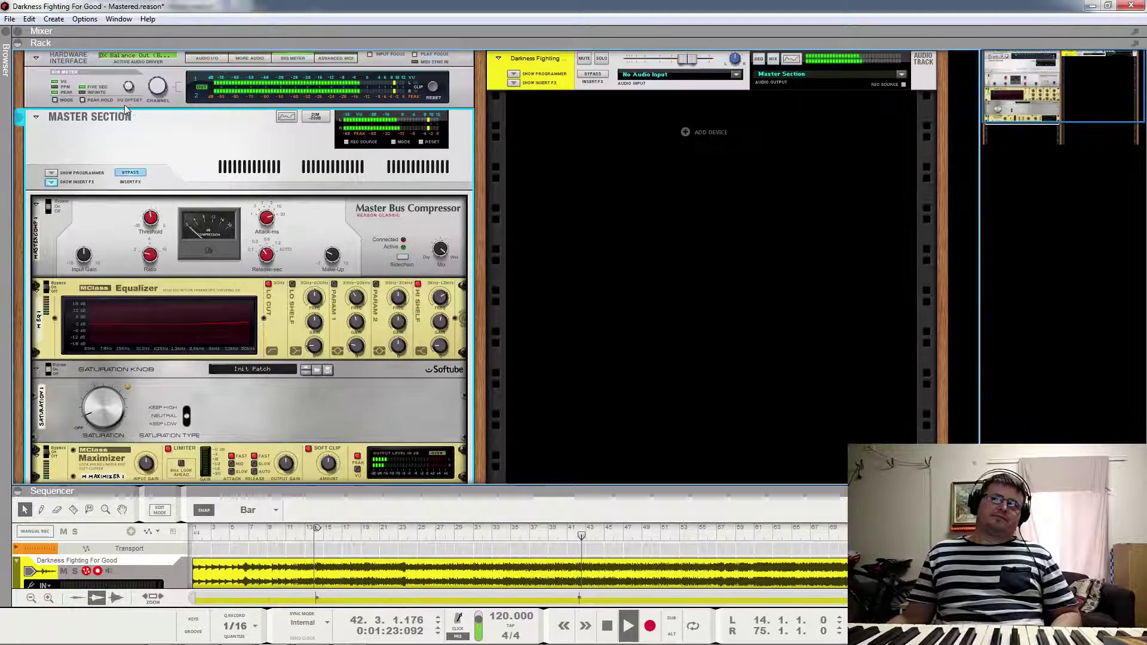
{"action": "left_click", "coordinate": [135, 175]}
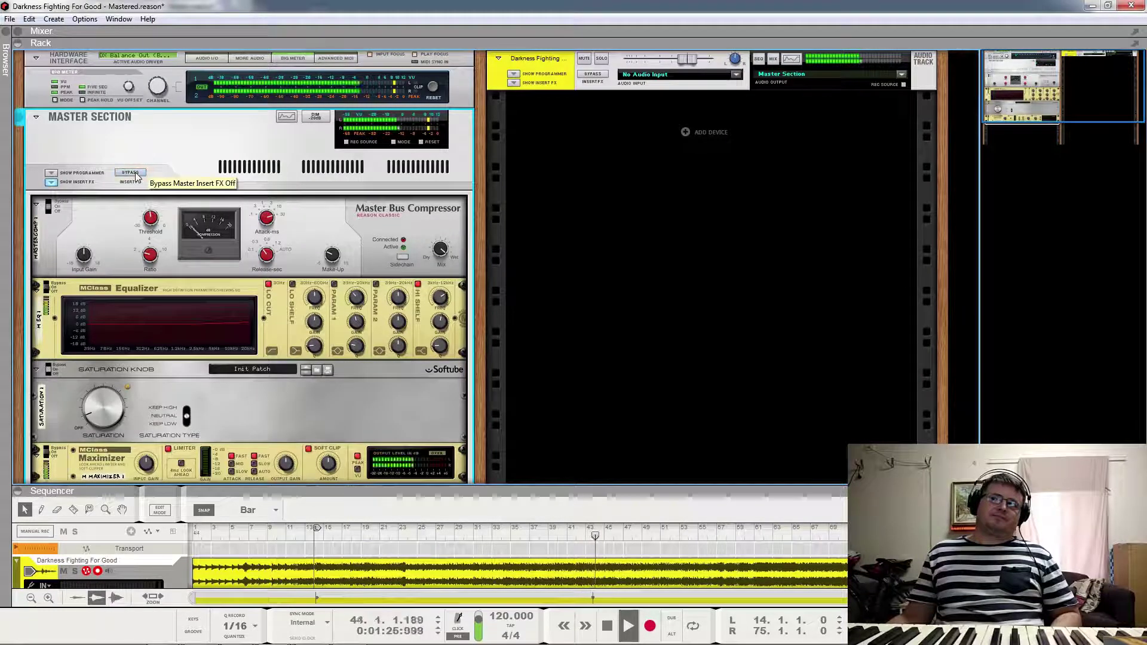
{"action": "scroll", "coordinate": [178, 178], "scroll_direction": "down", "scroll_amount": 1}
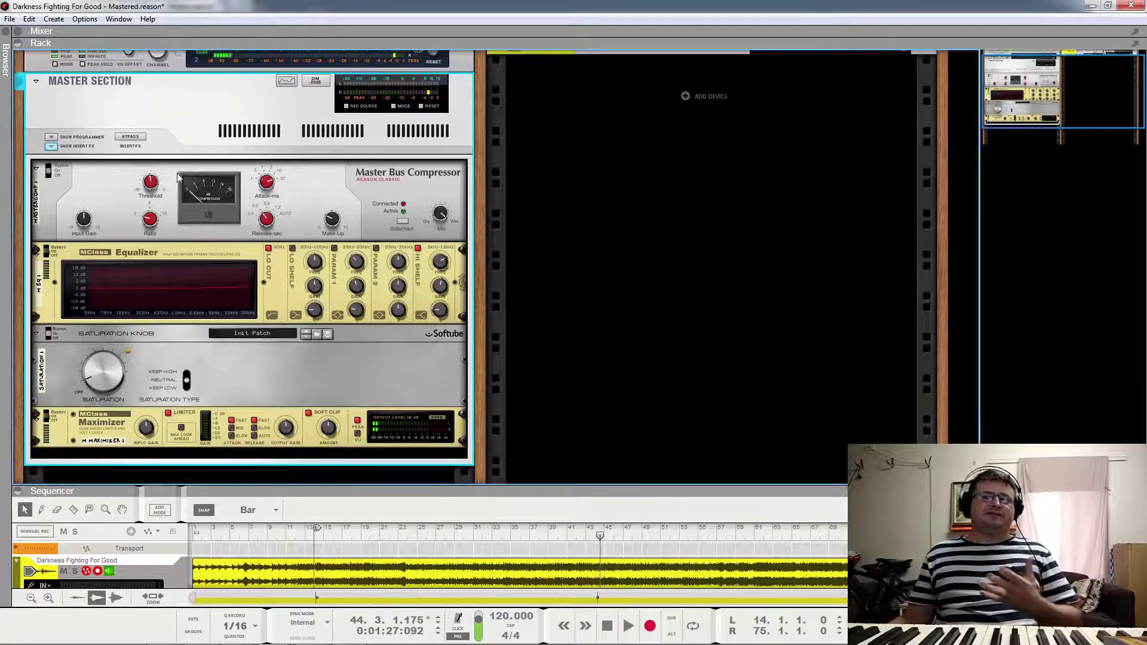
{"action": "scroll", "coordinate": [101, 401], "scroll_direction": "up", "scroll_amount": 1}
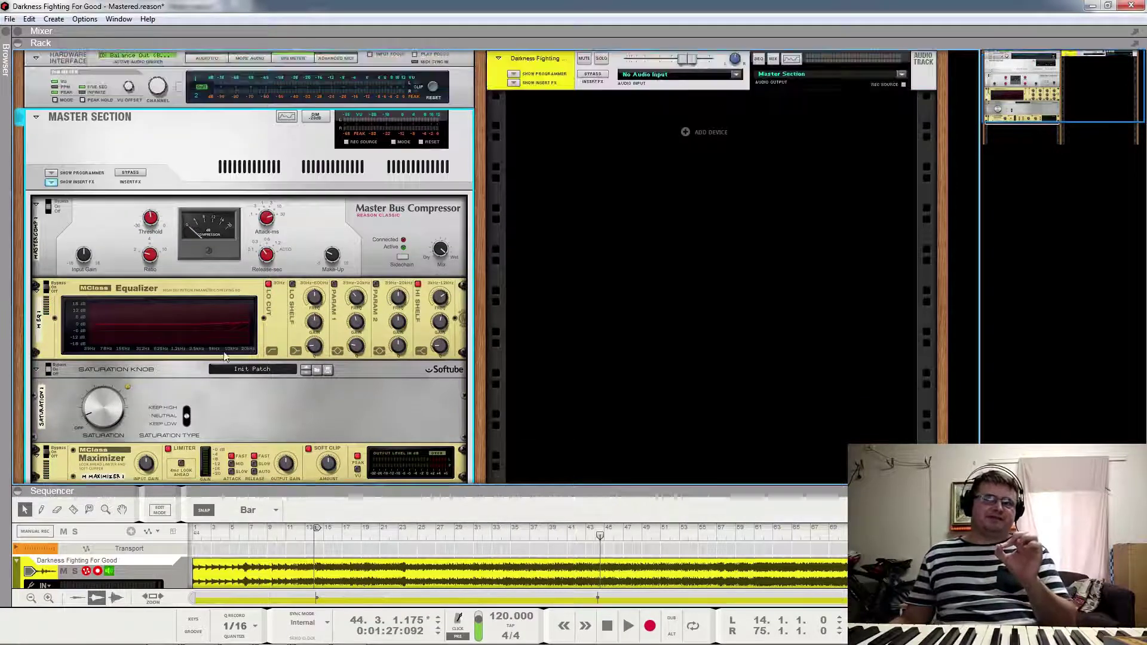
Step: Turn the Saturation Knob up to 5.1, and bring it back down to 0.7
{"action": "mouse_move", "coordinate": [99, 408]}
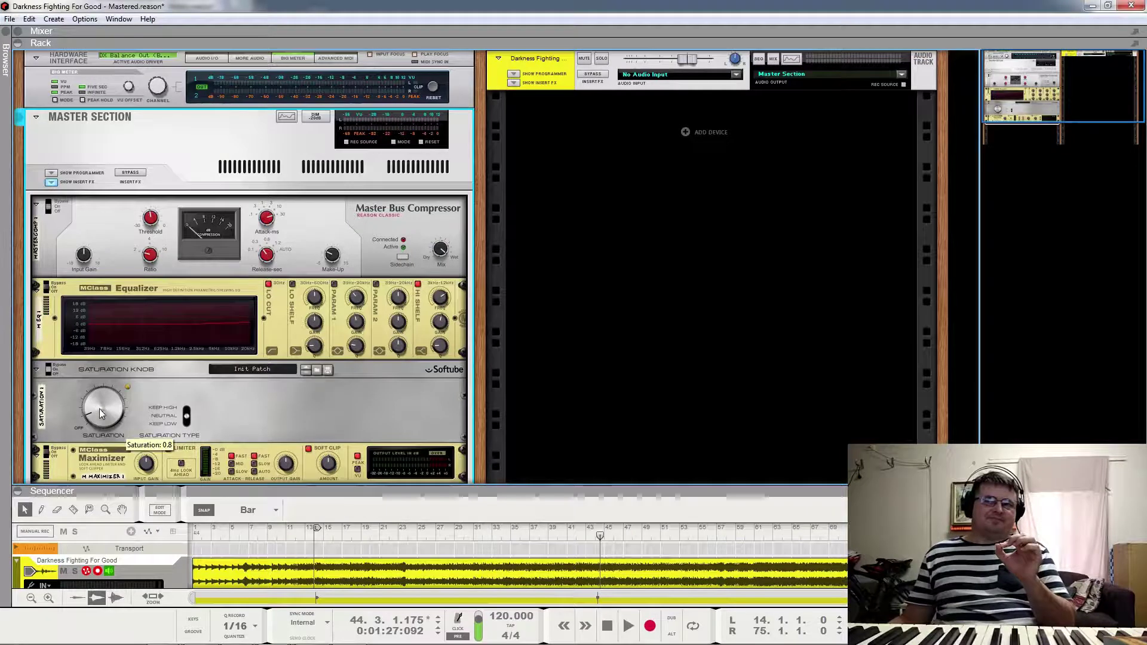
{"action": "left_click_drag", "start_coordinate": [96, 417], "coordinate": [92, 375]}
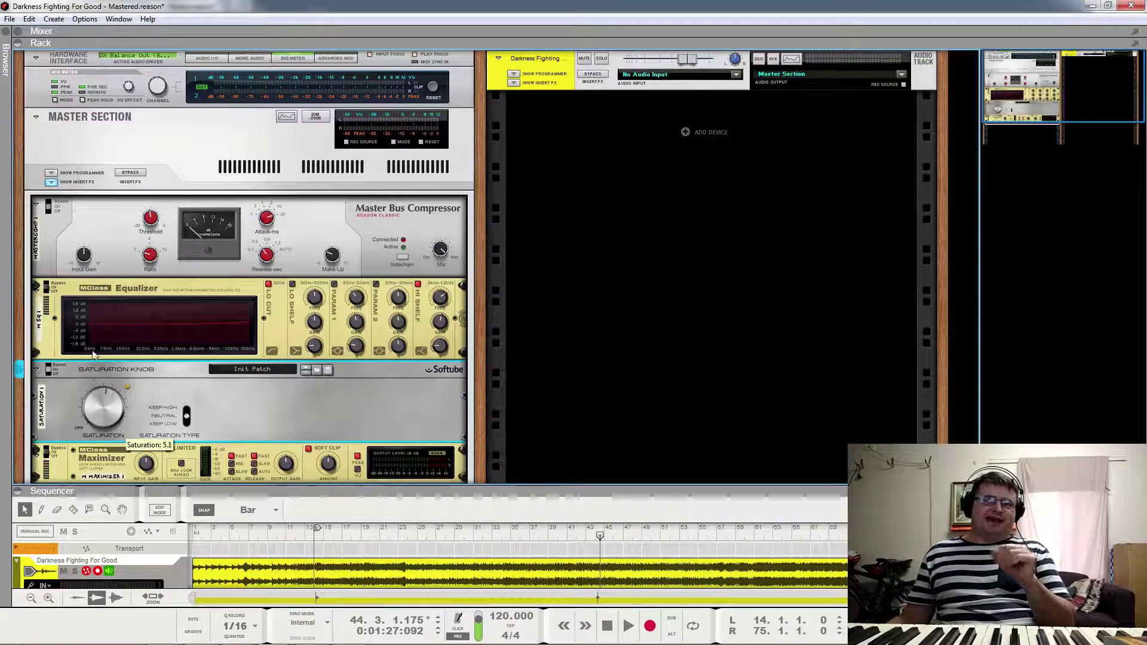
{"action": "left_click_drag", "start_coordinate": [96, 324], "coordinate": [100, 418]}
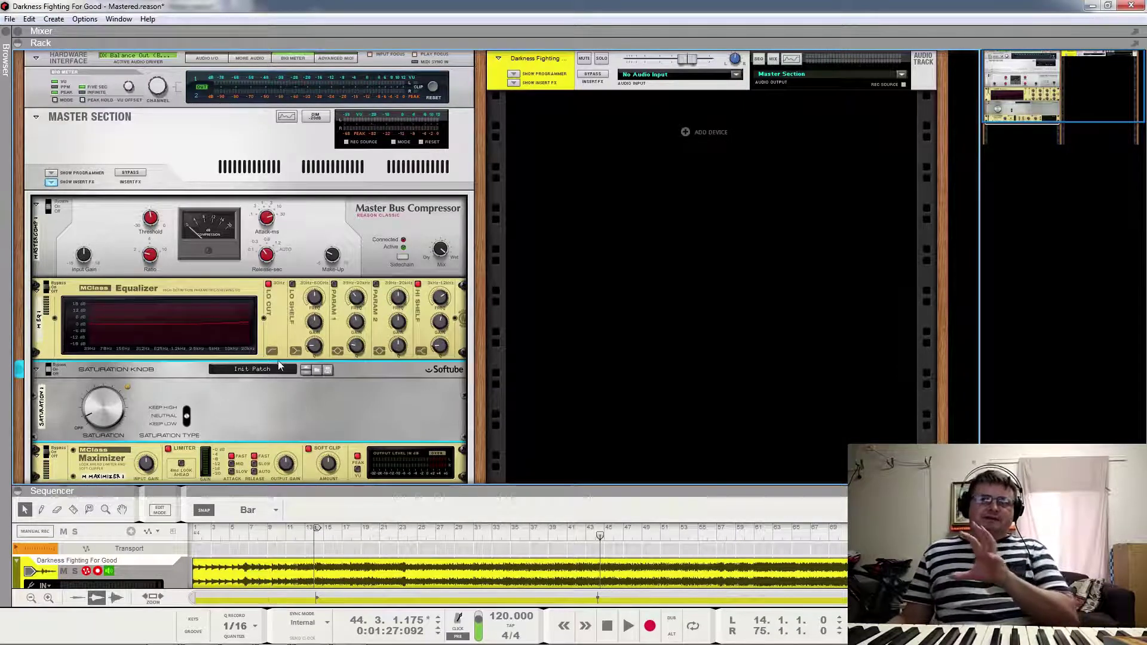
Step: Play the track from about bar 25 while switching the master insert effects bypass on and off, and stop playback
{"action": "left_click", "coordinate": [420, 531]}
{"action": "key", "text": "space"}
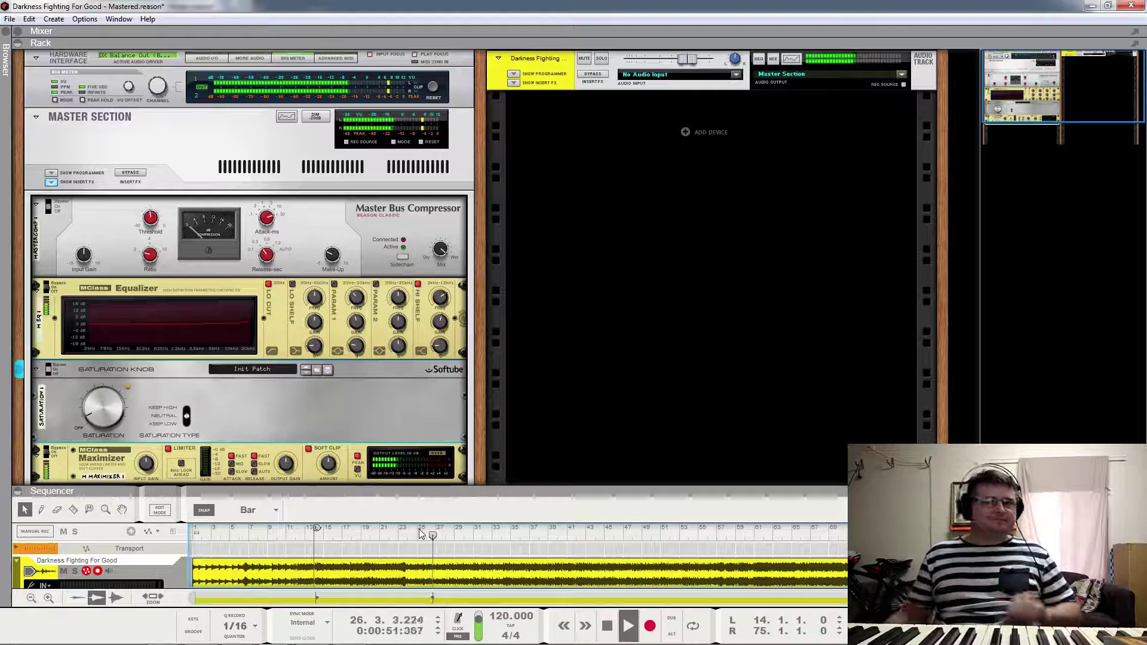
{"action": "left_click", "coordinate": [131, 177]}
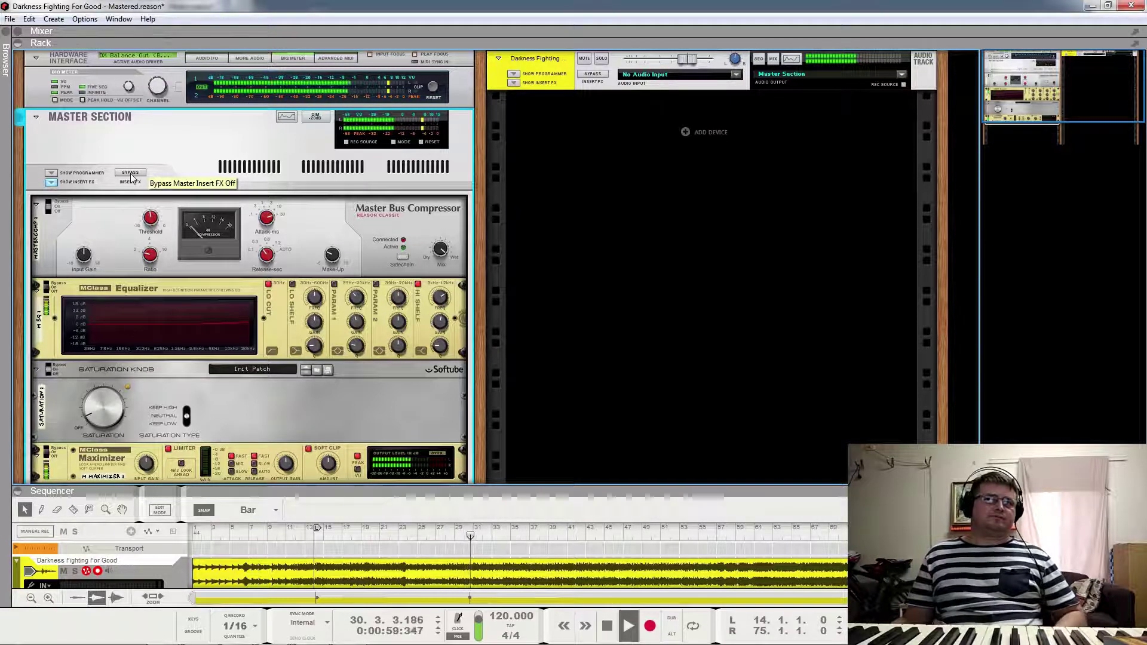
{"action": "key", "text": "space"}
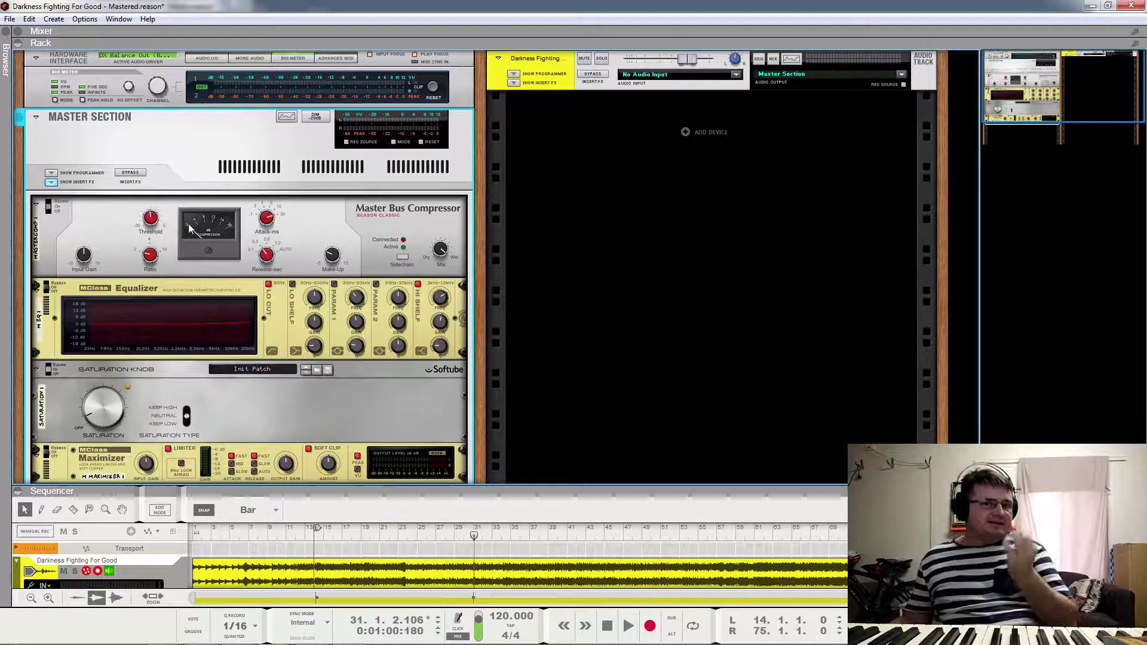
Step: Resume playback and compare the sound by toggling bypass on the master inserts, the MClass Equalizer and the Saturation Knob, and stop
{"action": "key", "text": "space"}
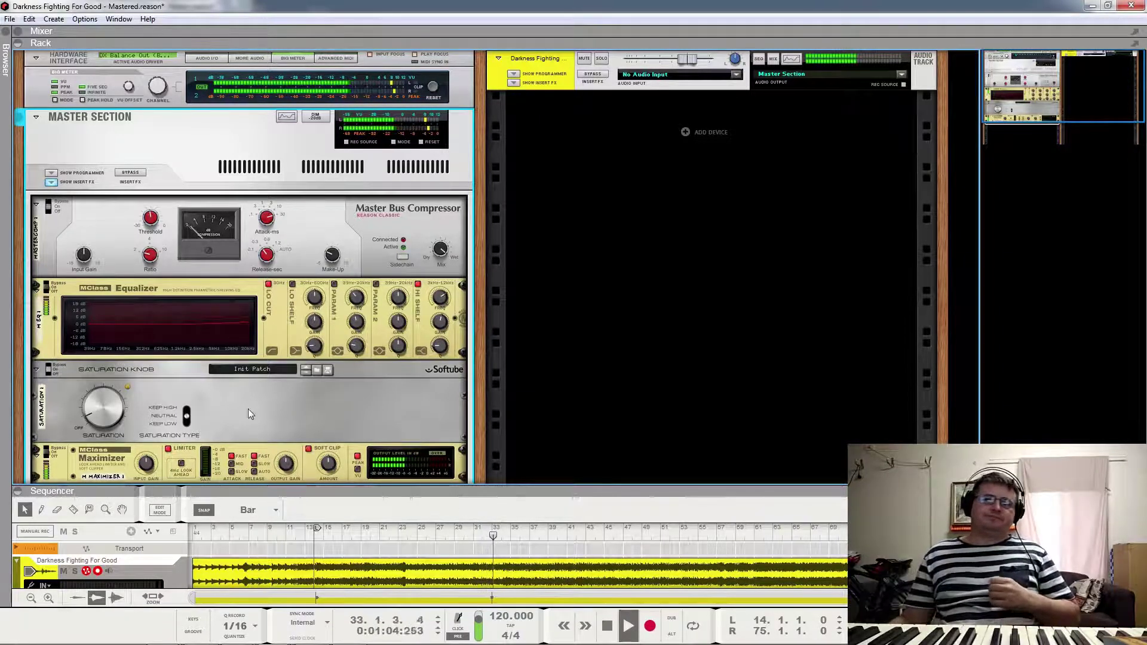
{"action": "left_click", "coordinate": [135, 175]}
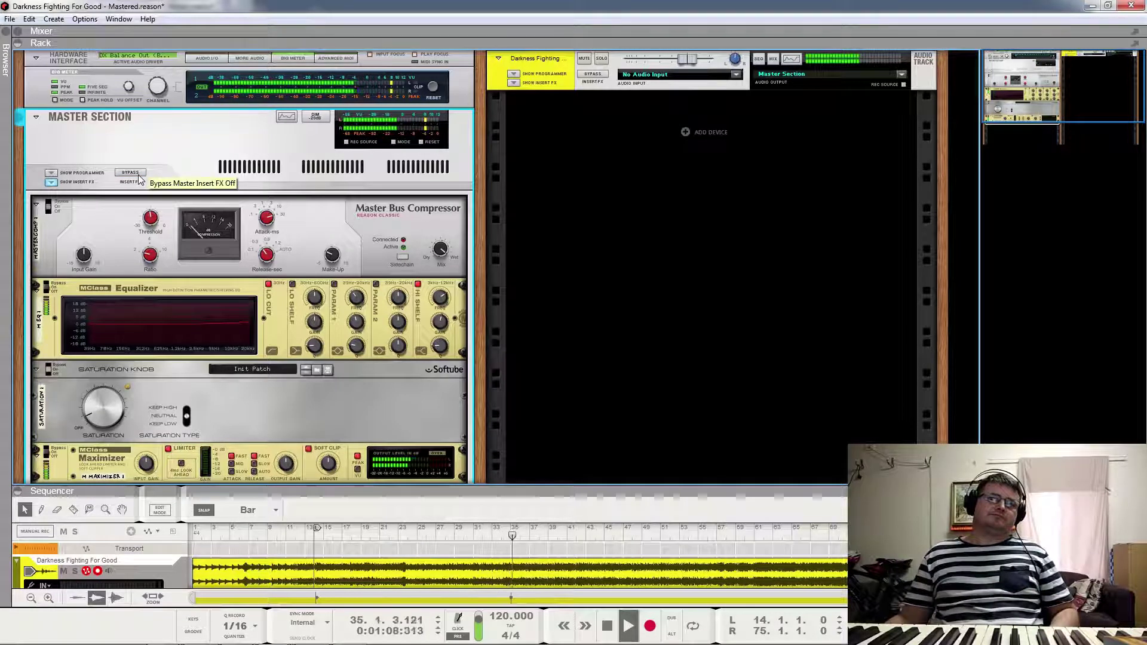
{"action": "left_click", "coordinate": [52, 288]}
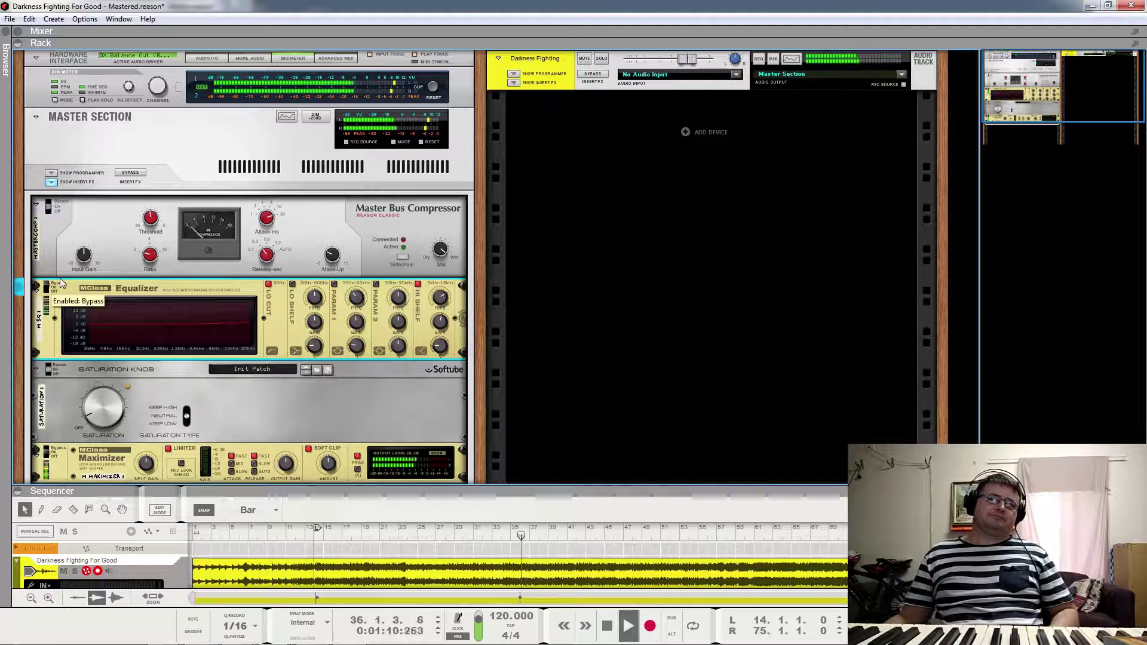
{"action": "left_click", "coordinate": [56, 367]}
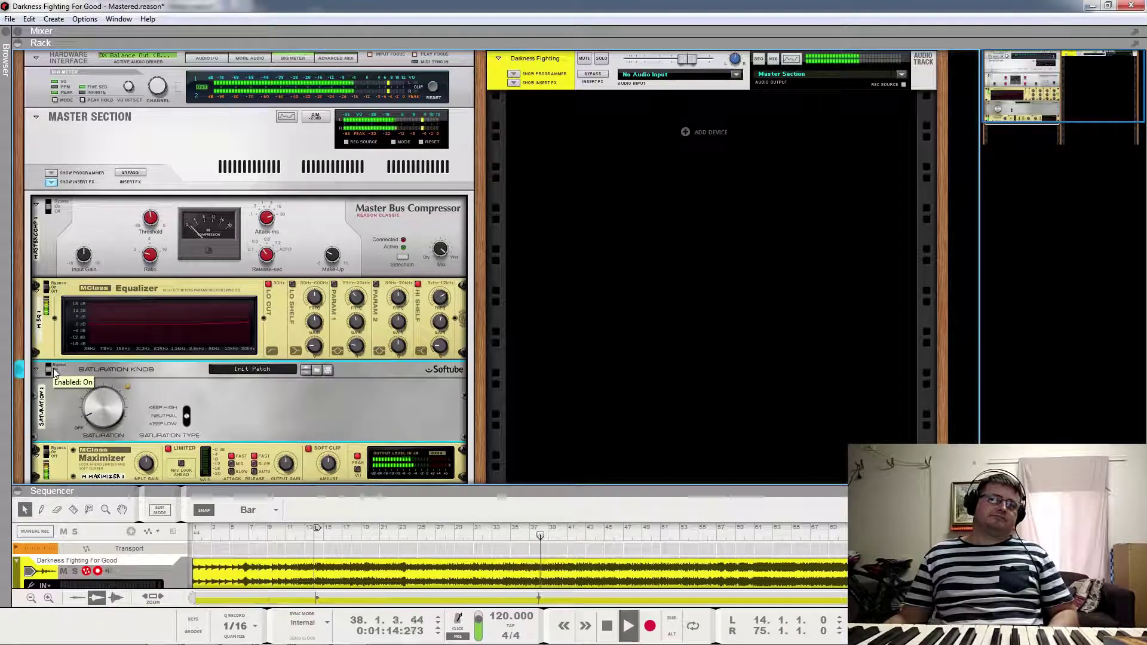
{"action": "key", "text": "space"}
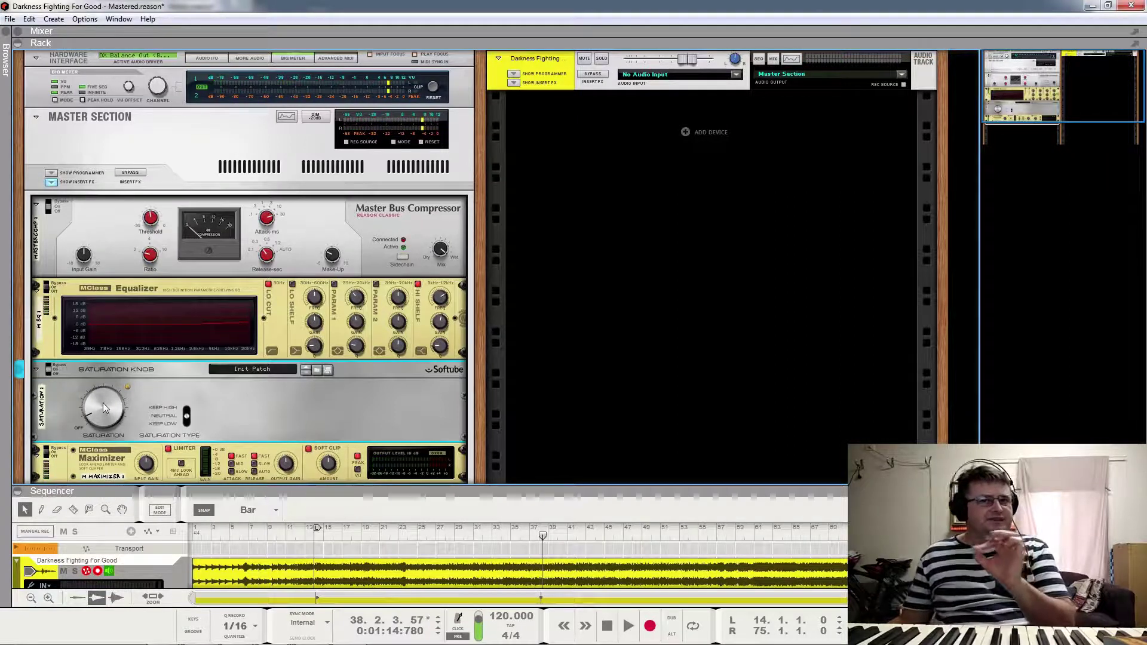
Step: Audition a short passage from bar 38 with the master inserts bypassed and re-enabled, ending with playback stopped
{"action": "mouse_move", "coordinate": [103, 404]}
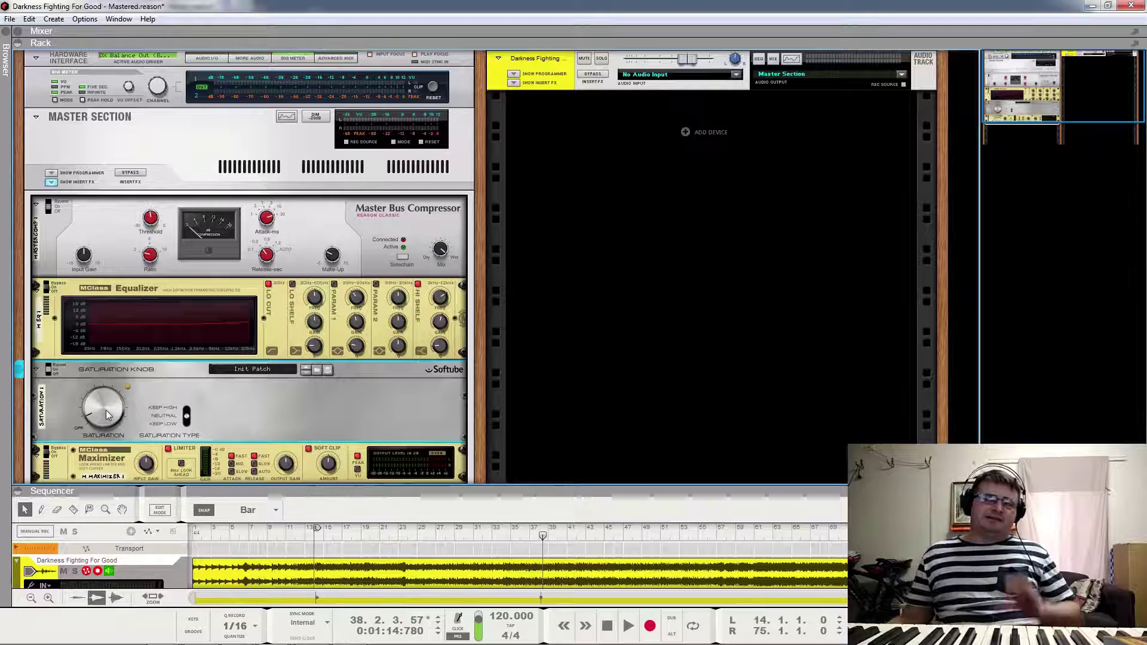
{"action": "mouse_move", "coordinate": [105, 410]}
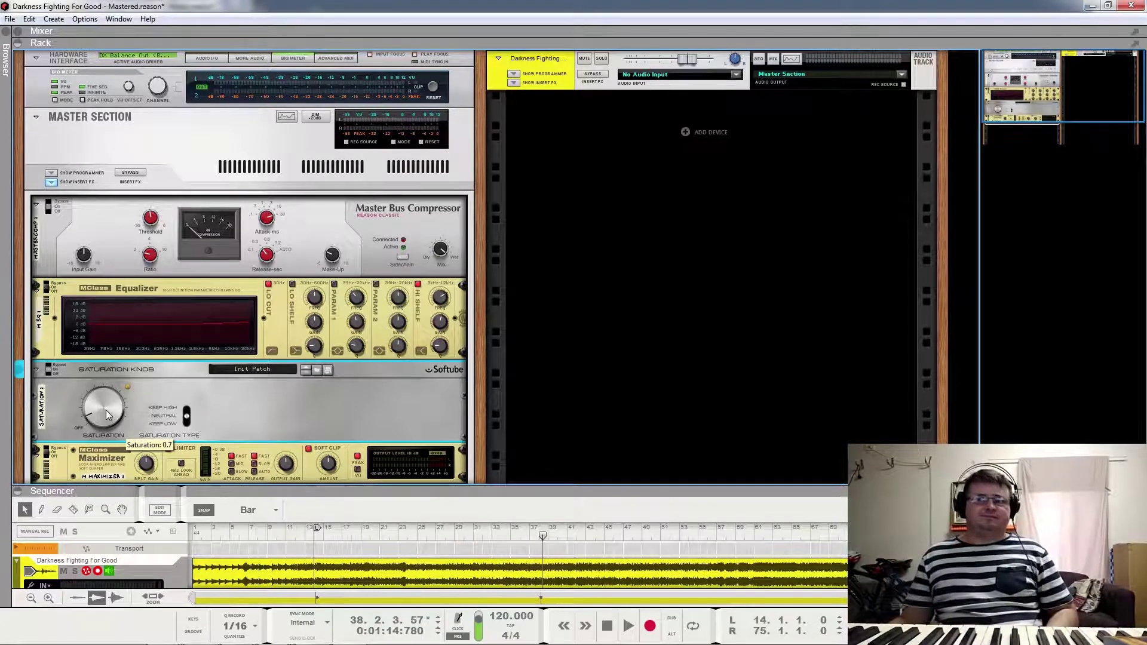
{"action": "key", "text": "space"}
{"action": "left_click", "coordinate": [132, 174]}
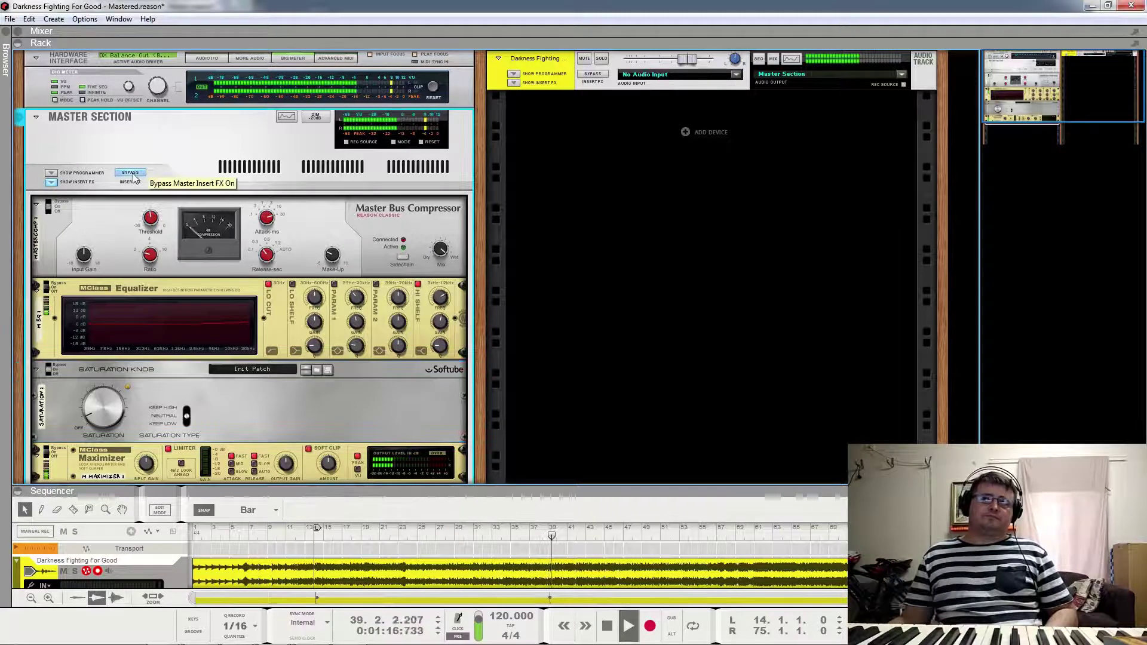
{"action": "key", "text": "space"}
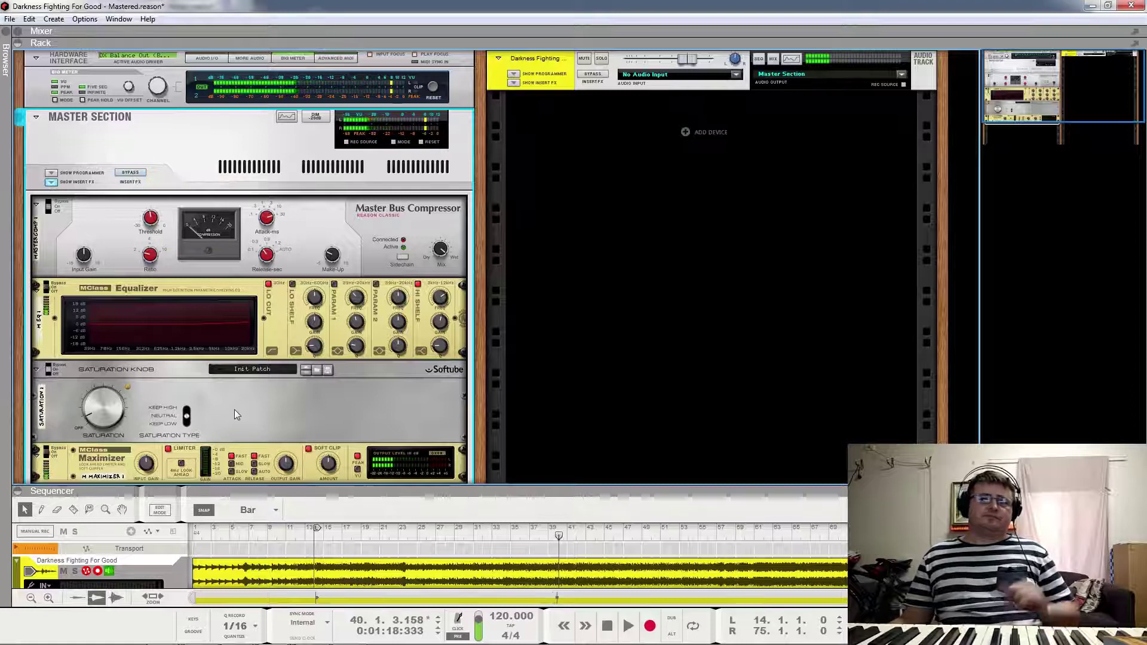
Step: Add a Selig Gain device directly after the Saturation Knob in the master insert chain
{"action": "right_click", "coordinate": [234, 410]}
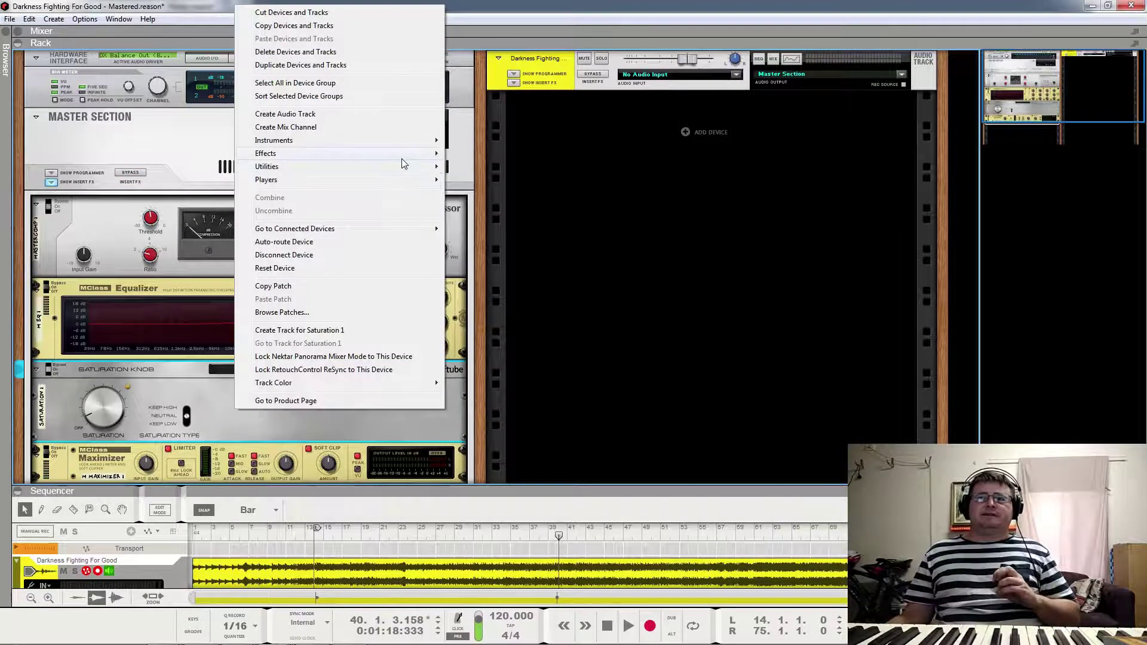
{"action": "mouse_move", "coordinate": [402, 156]}
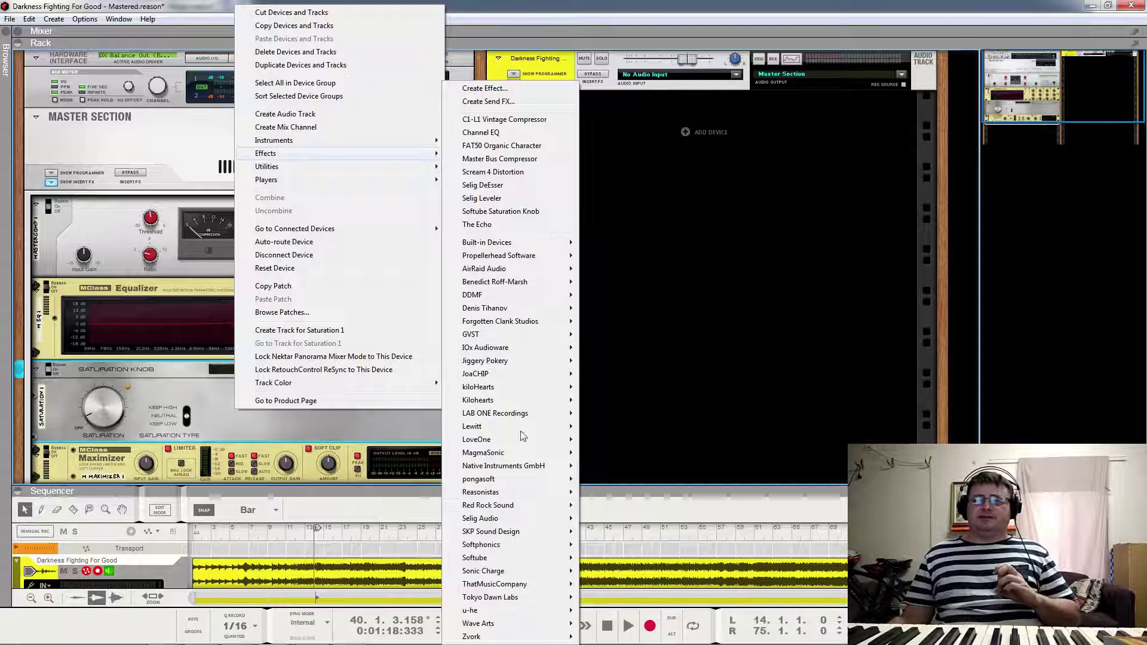
{"action": "mouse_move", "coordinate": [534, 520]}
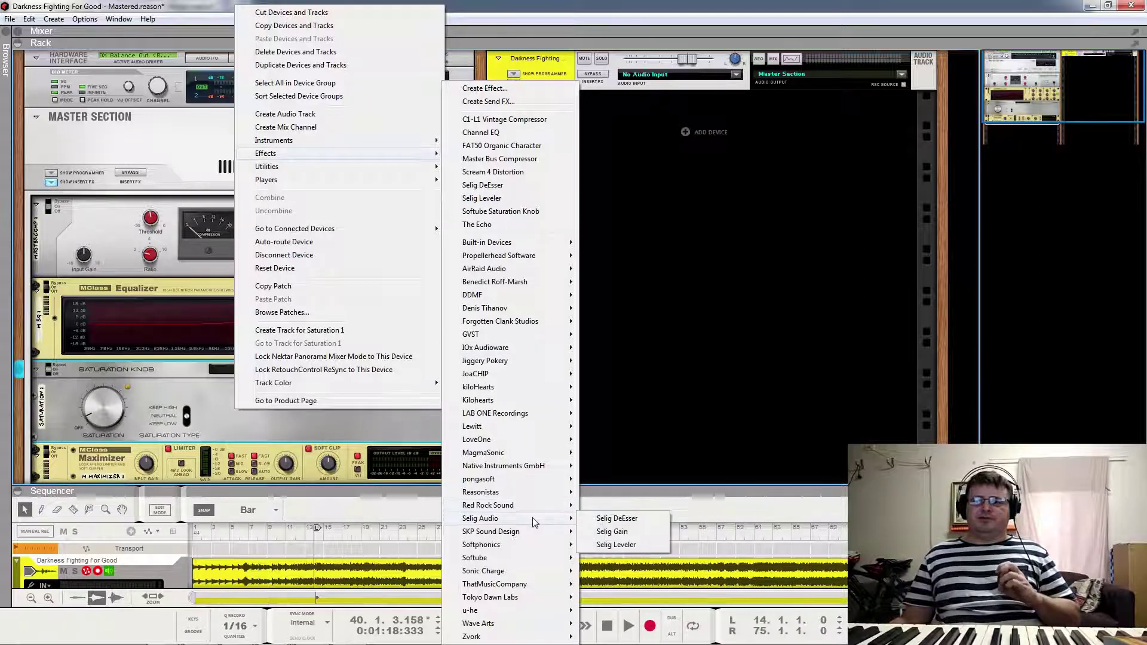
{"action": "left_click", "coordinate": [612, 531]}
{"action": "scroll", "coordinate": [186, 375], "scroll_direction": "down", "scroll_amount": 5}
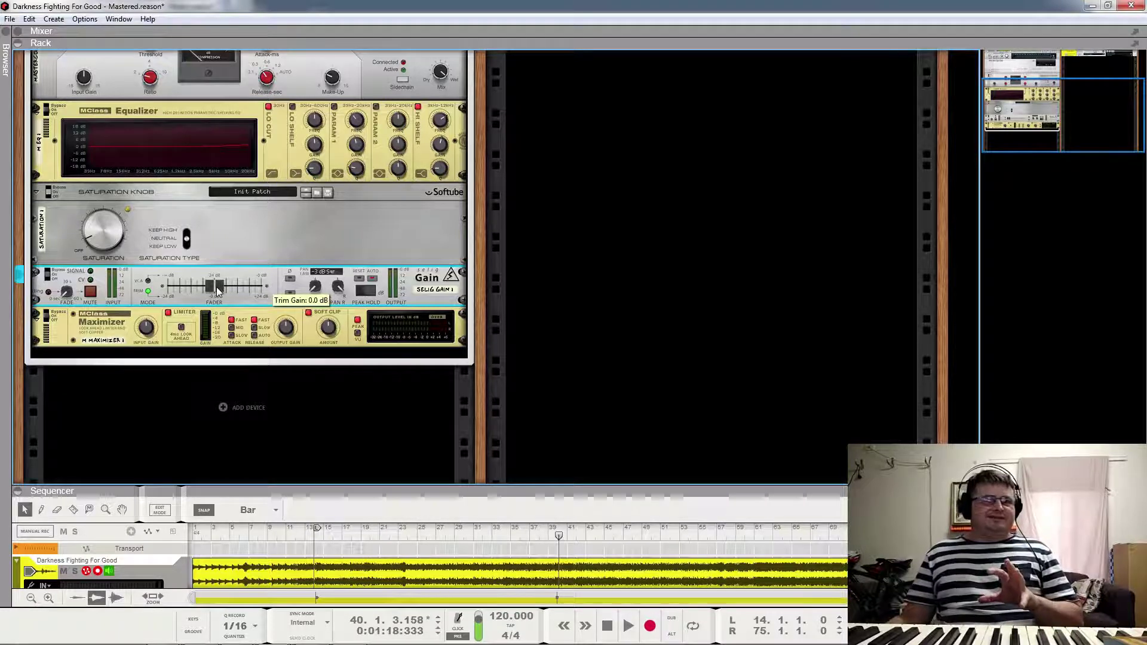
Step: View the Selig Gain's pan law options without choosing one, and play a short passage to check its peak hold level
{"action": "left_click", "coordinate": [322, 273]}
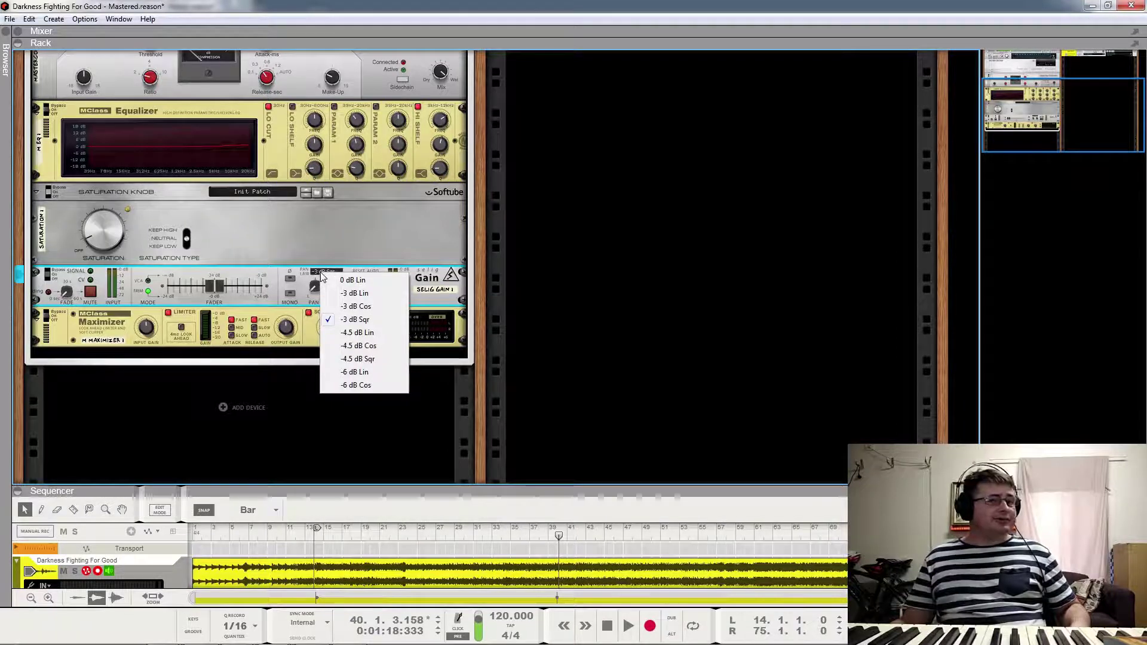
{"action": "left_click", "coordinate": [433, 287]}
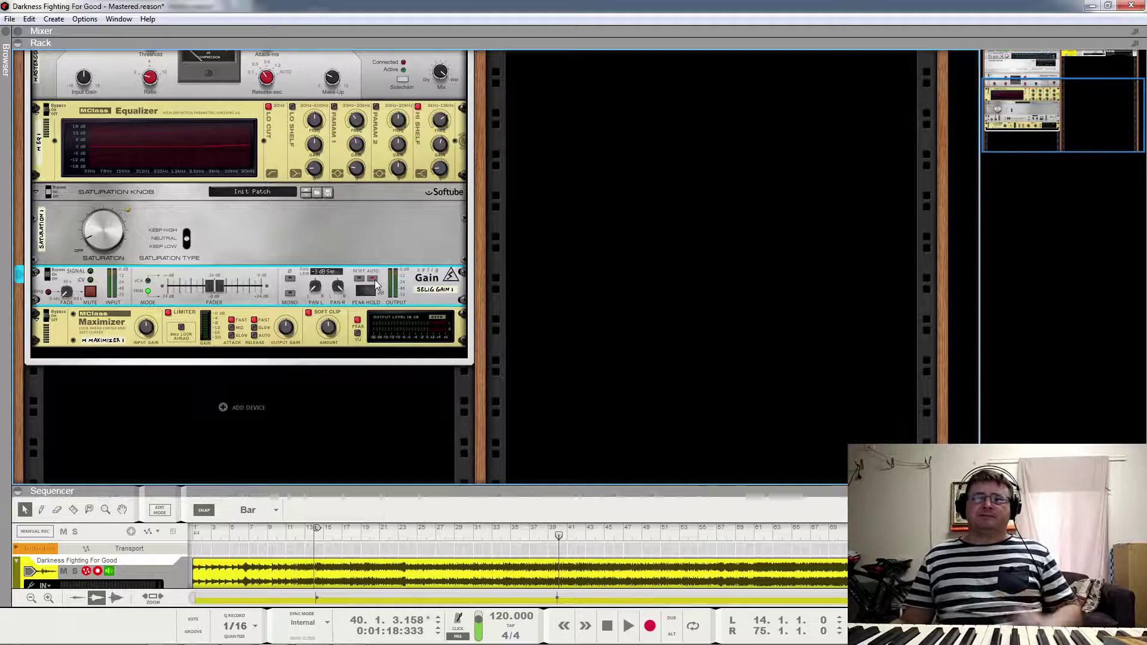
{"action": "left_click", "coordinate": [481, 536]}
{"action": "key", "text": "space"}
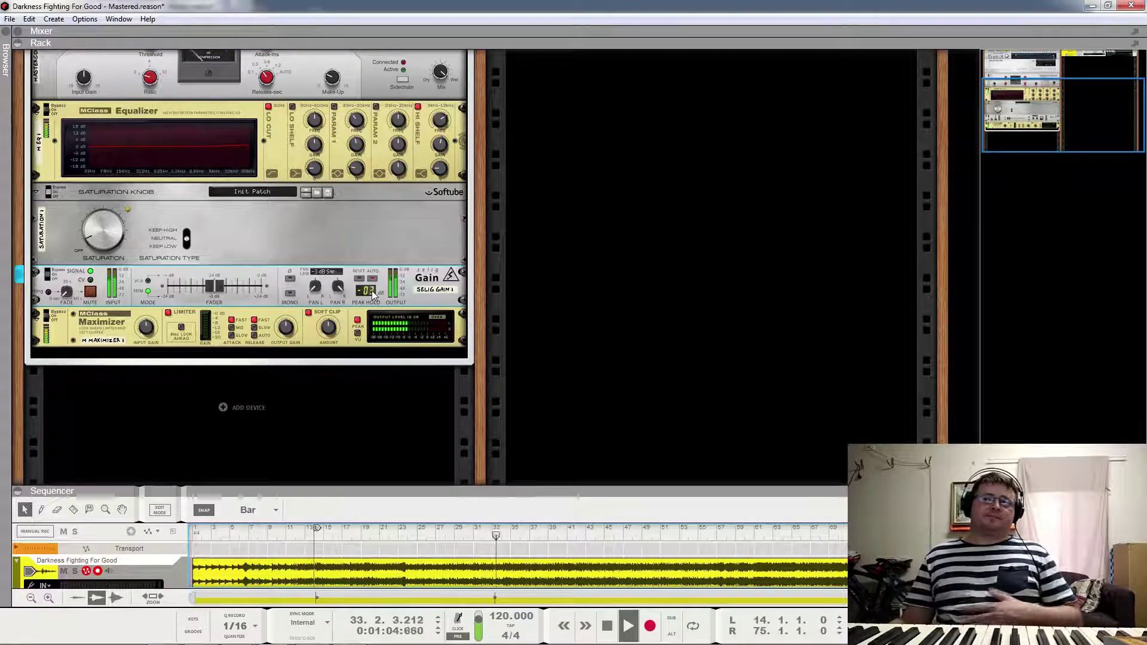
{"action": "key", "text": "space"}
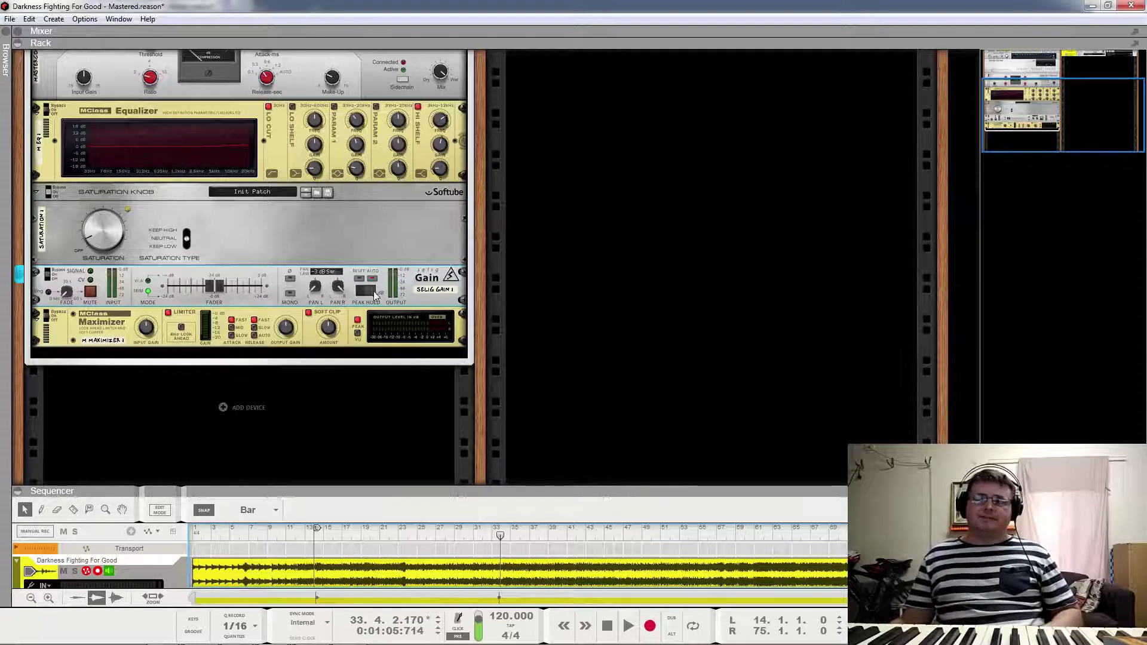
Step: Play different sections of the track to compare the Selig Gain's peak readings, and stop playback
{"action": "key", "text": "space"}
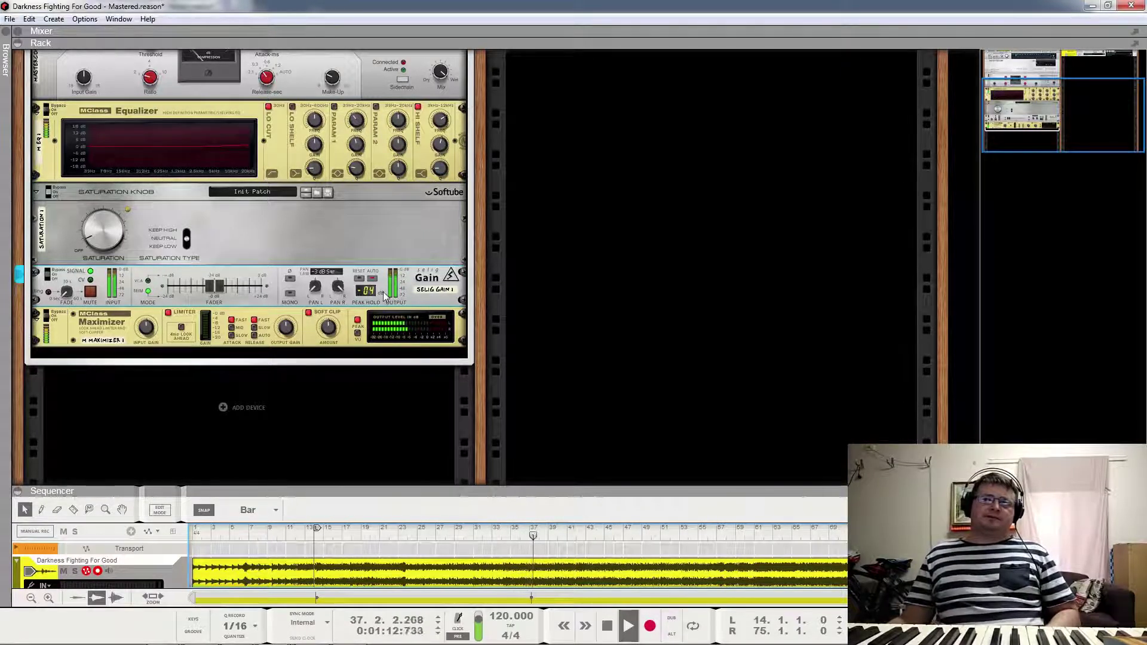
{"action": "left_click", "coordinate": [403, 535]}
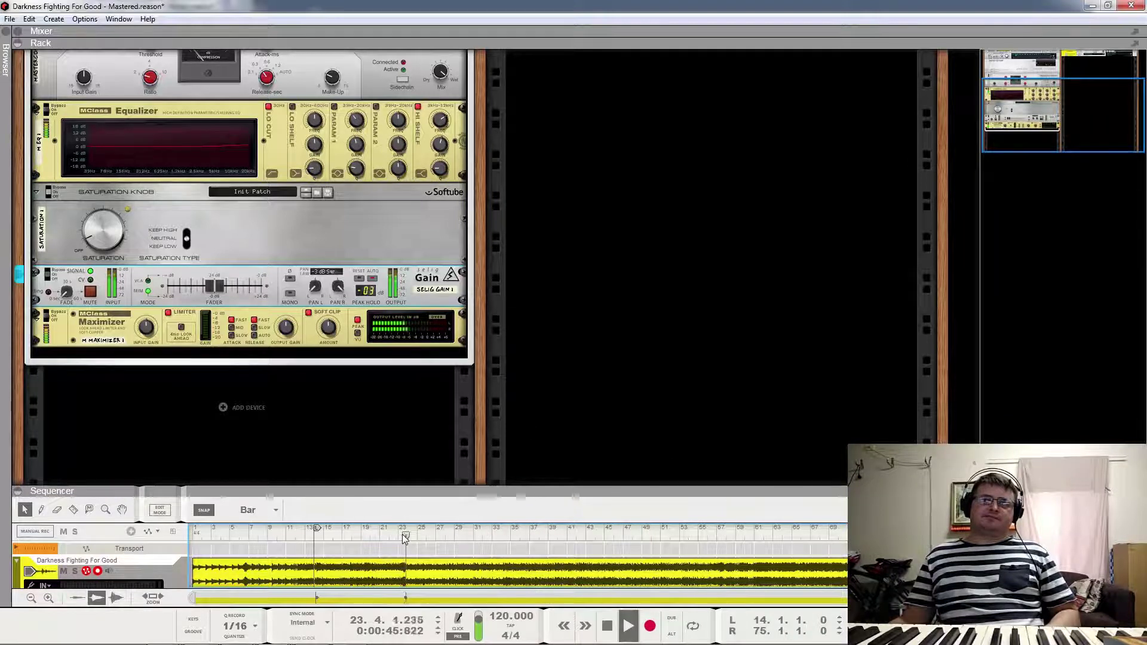
{"action": "key", "text": "space"}
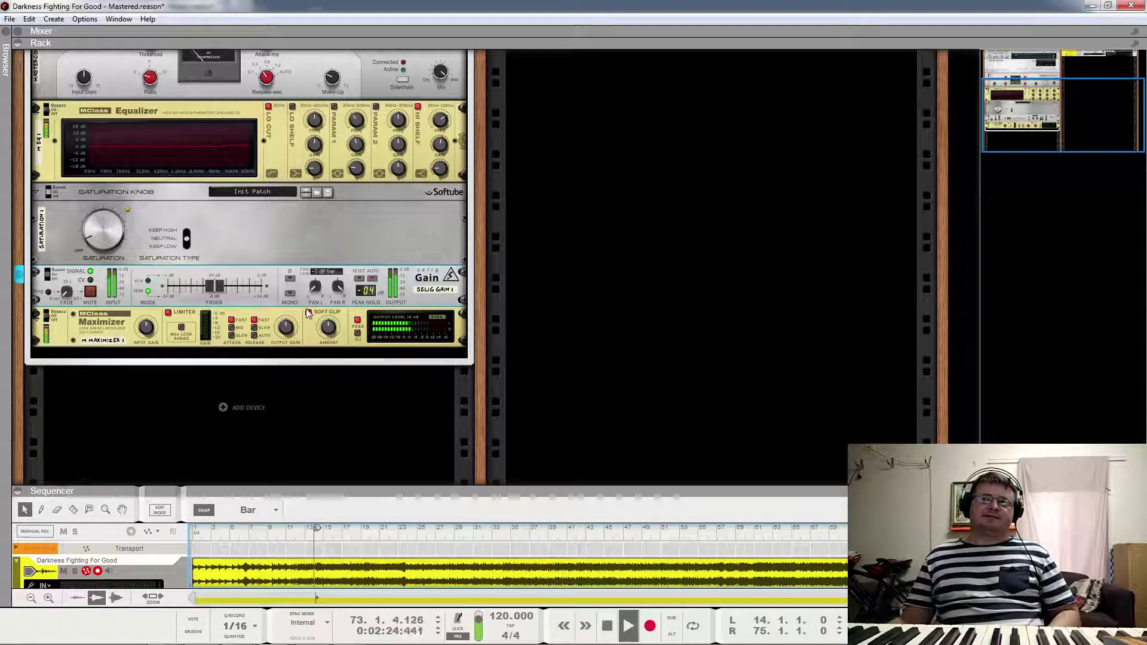
{"action": "key", "text": "space"}
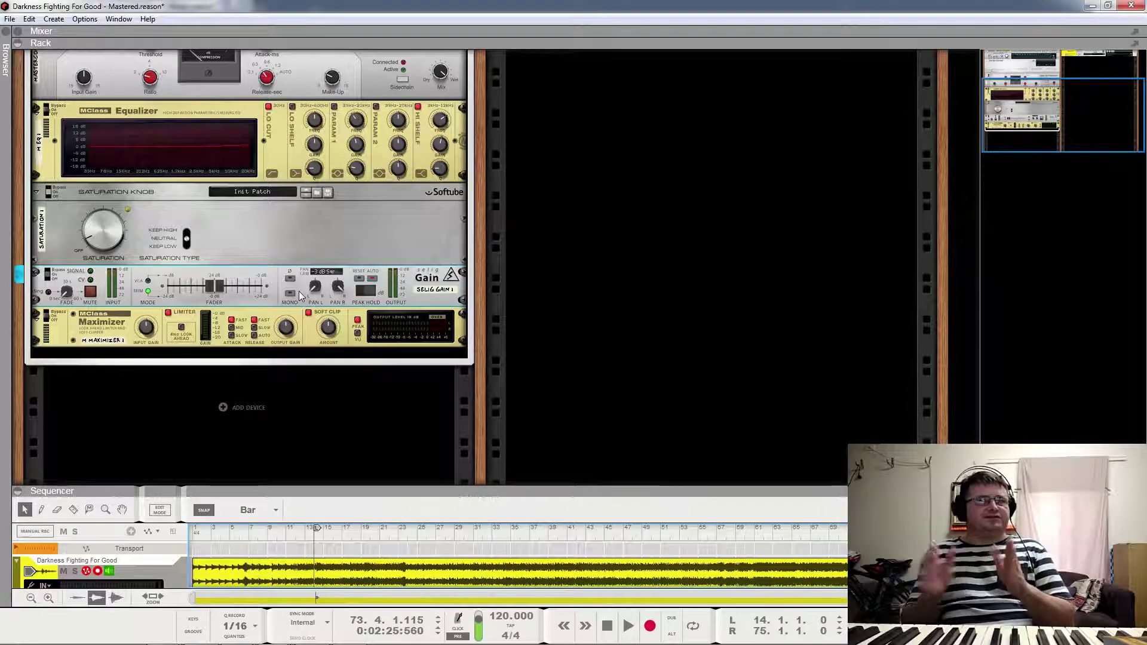
Step: Set the Selig Gain's trim gain to 2.9 dB and play a short passage near bar 73 to check its peak level
{"action": "scroll", "coordinate": [301, 294], "scroll_direction": "up", "scroll_amount": 5}
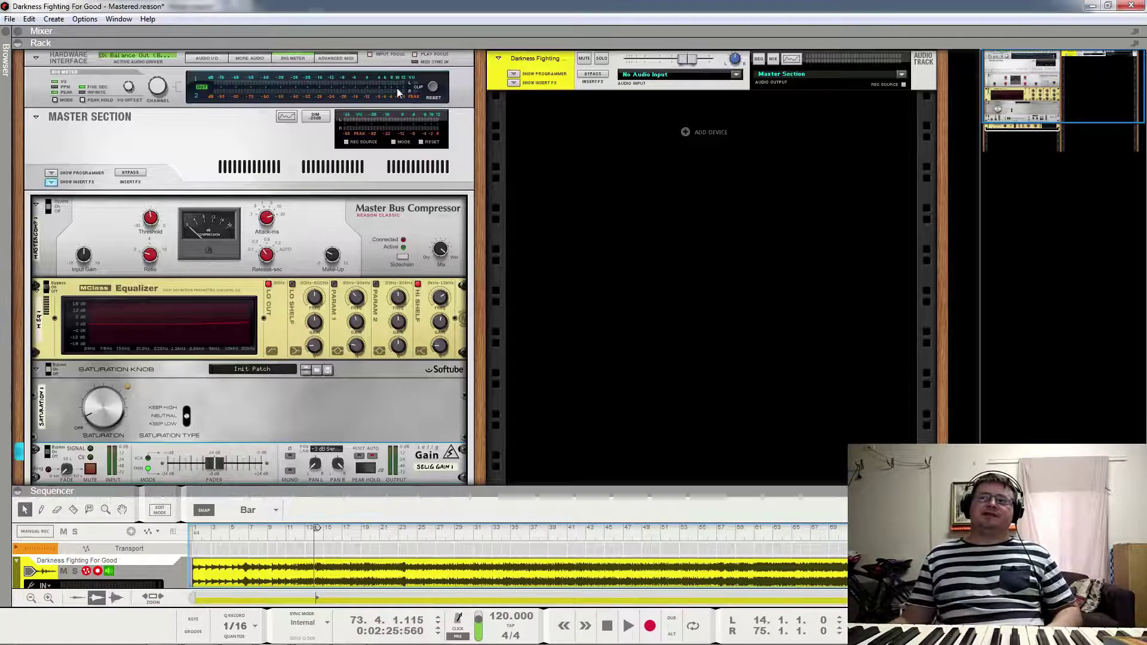
{"action": "scroll", "coordinate": [398, 224], "scroll_direction": "down", "scroll_amount": 3}
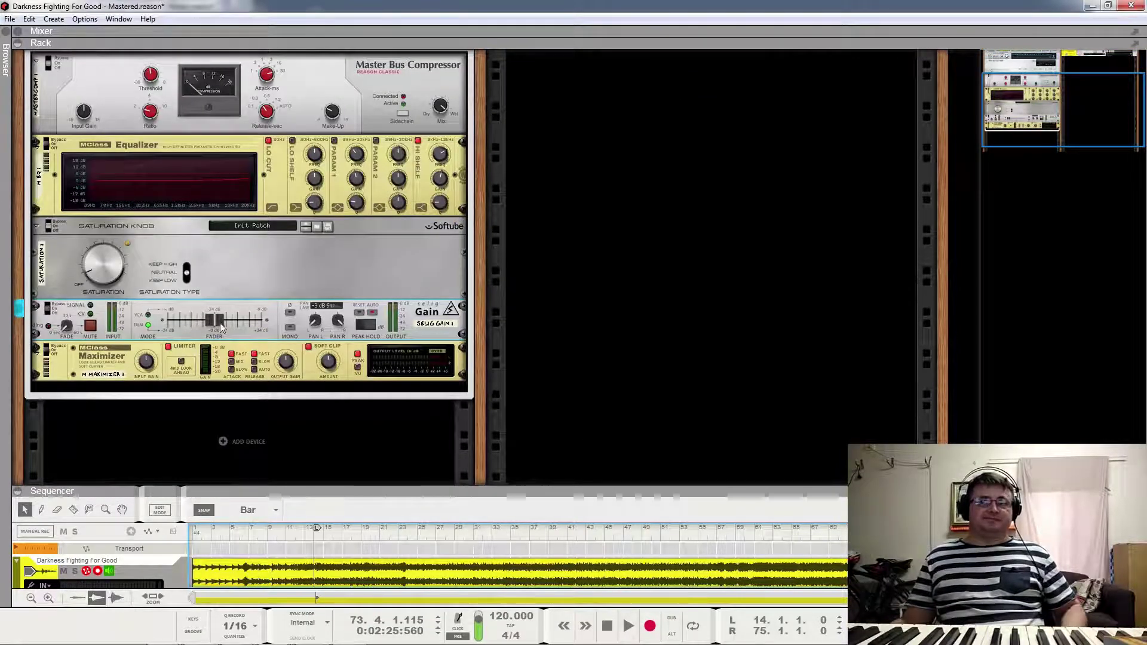
{"action": "left_click_drag", "start_coordinate": [217, 322], "coordinate": [238, 326]}
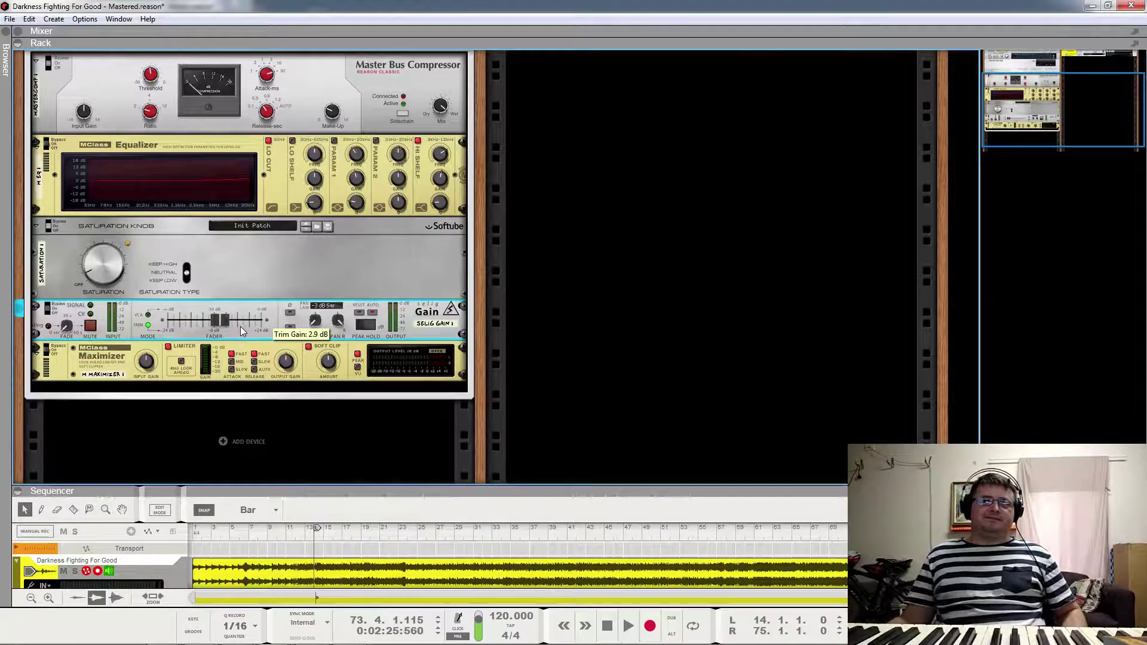
{"action": "left_click", "coordinate": [845, 542]}
{"action": "key", "text": "space"}
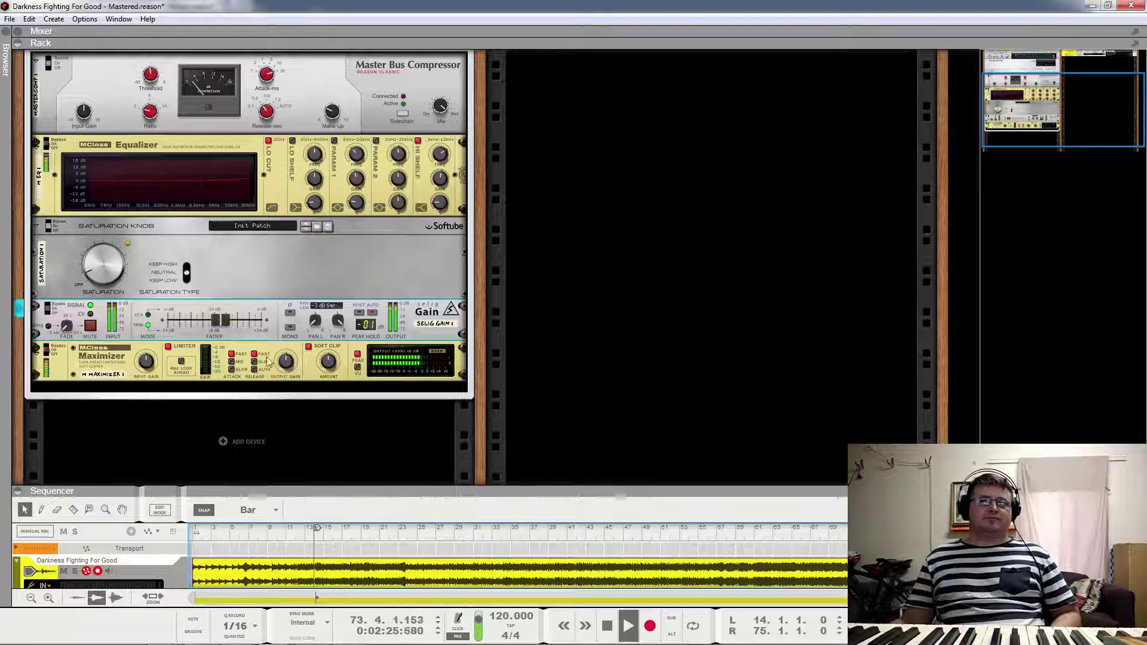
{"action": "key", "text": "space"}
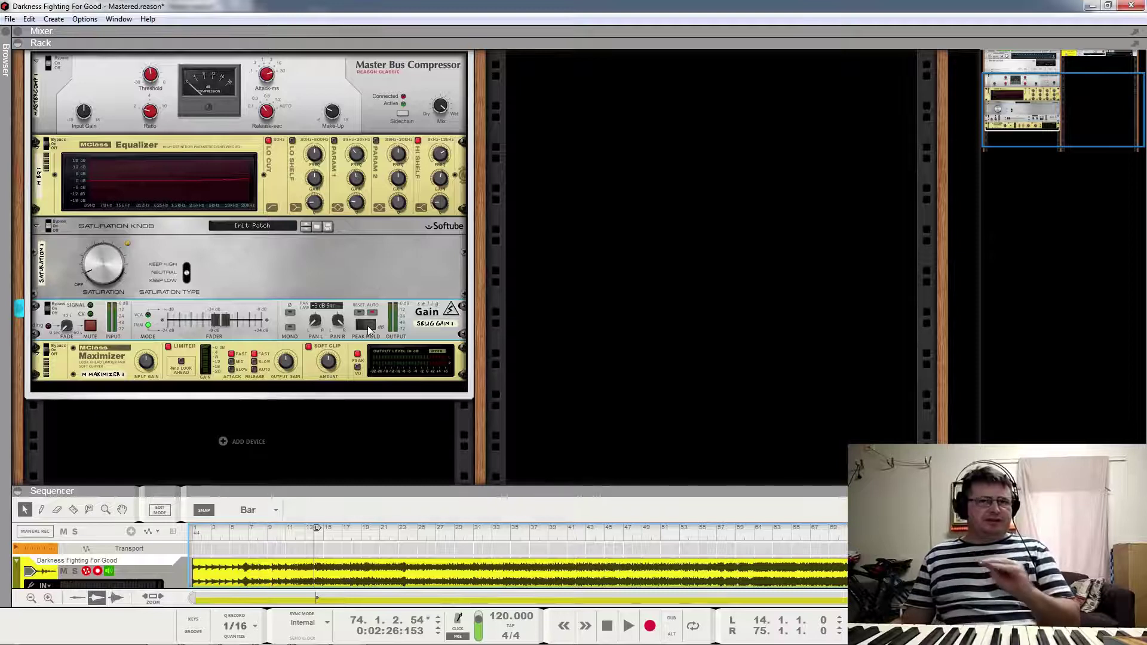
Step: Collapse the MClass Maximizer and browse the available effects by maker for a device to add below it in the master insert chain
{"action": "left_click", "coordinate": [61, 348]}
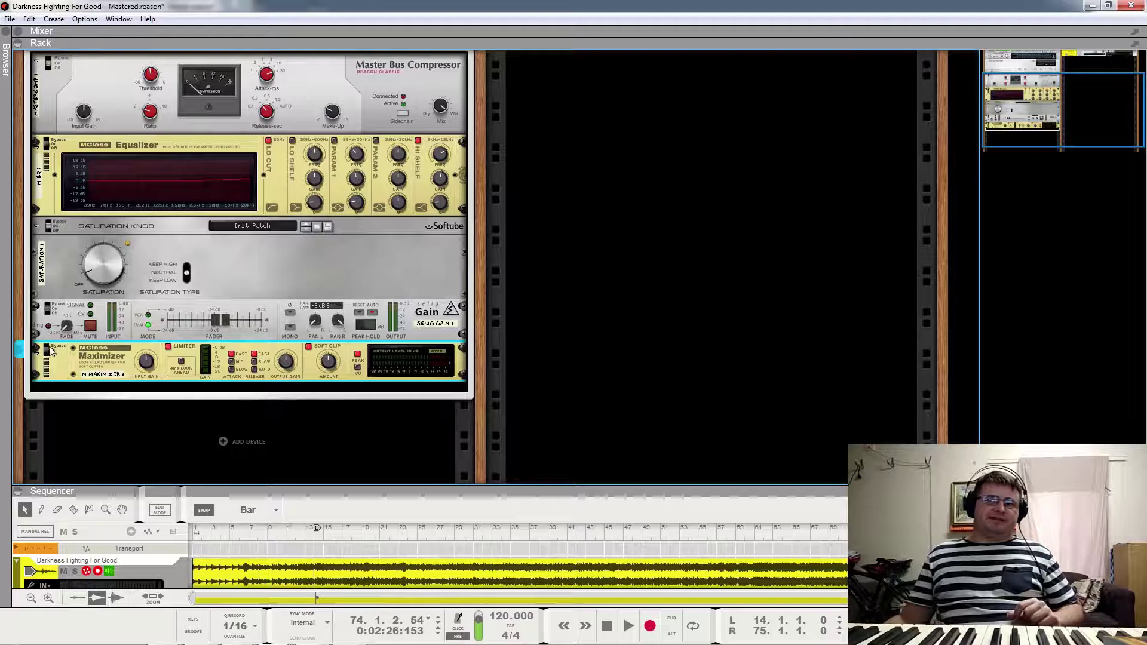
{"action": "left_click", "coordinate": [37, 352]}
{"action": "right_click", "coordinate": [269, 368]}
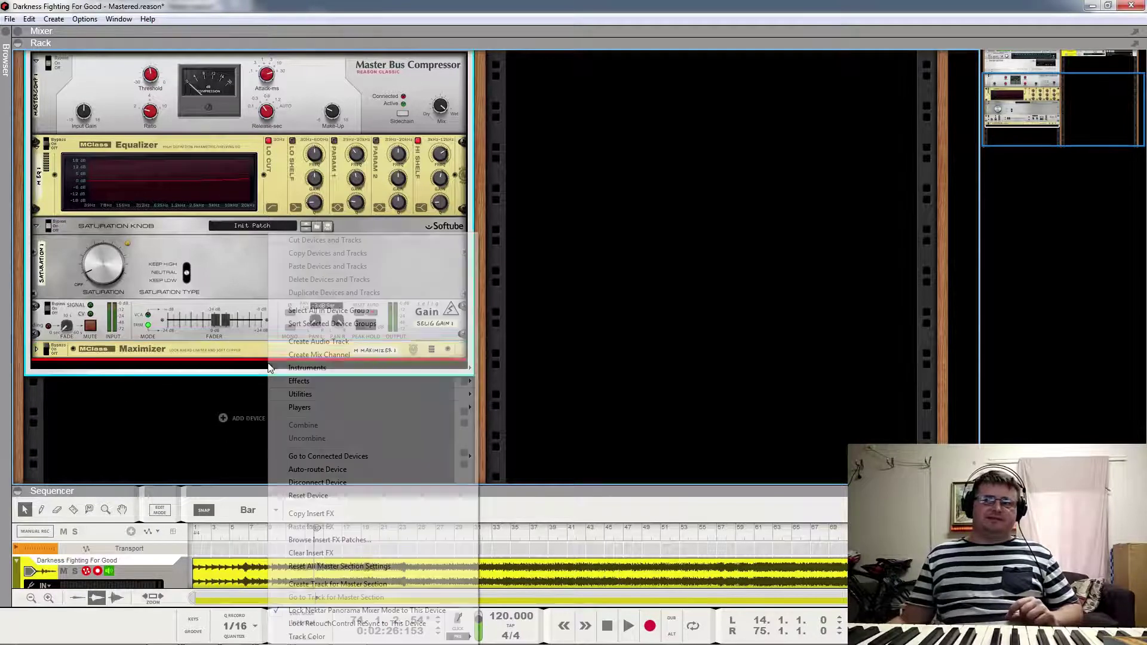
{"action": "mouse_move", "coordinate": [453, 386]}
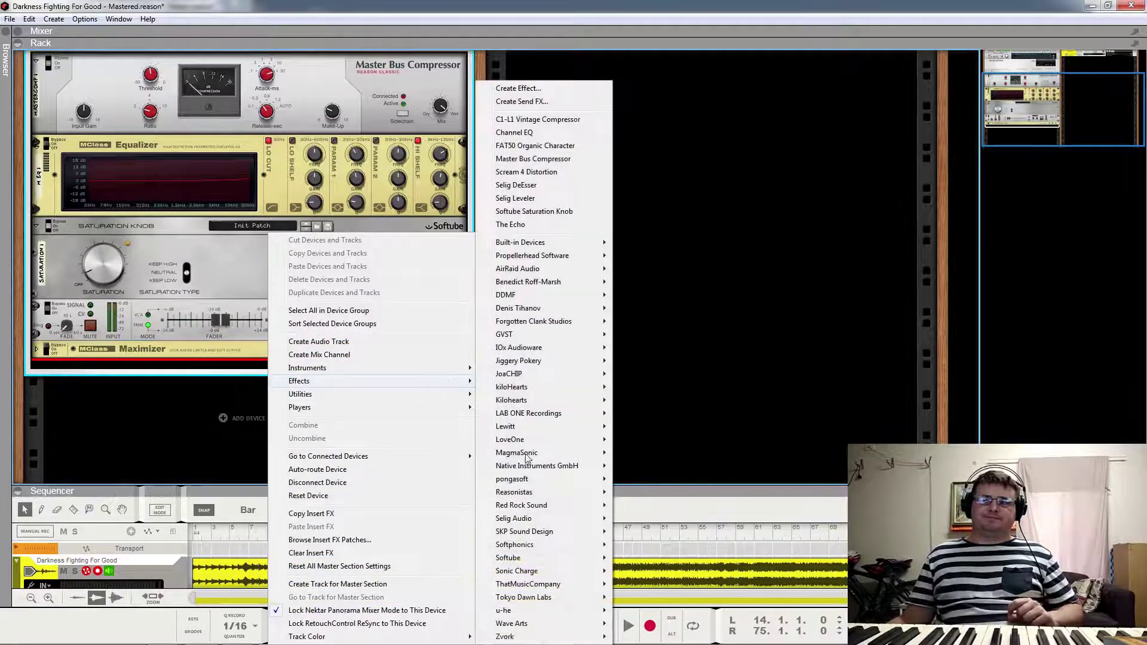
{"action": "mouse_move", "coordinate": [536, 545]}
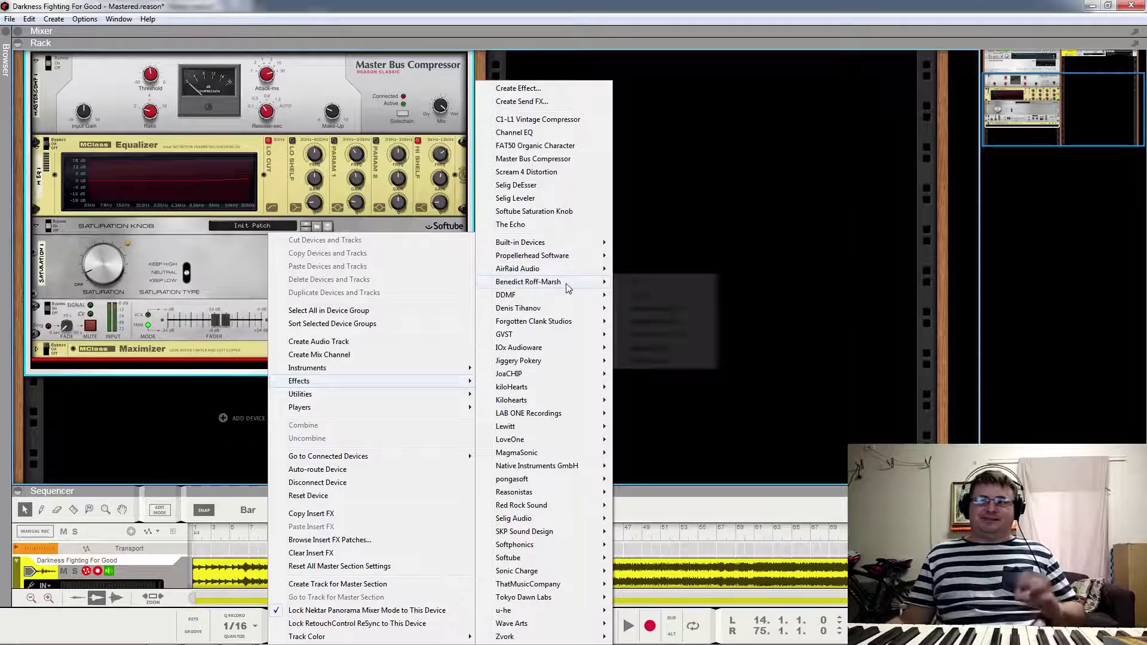
{"action": "mouse_move", "coordinate": [564, 324]}
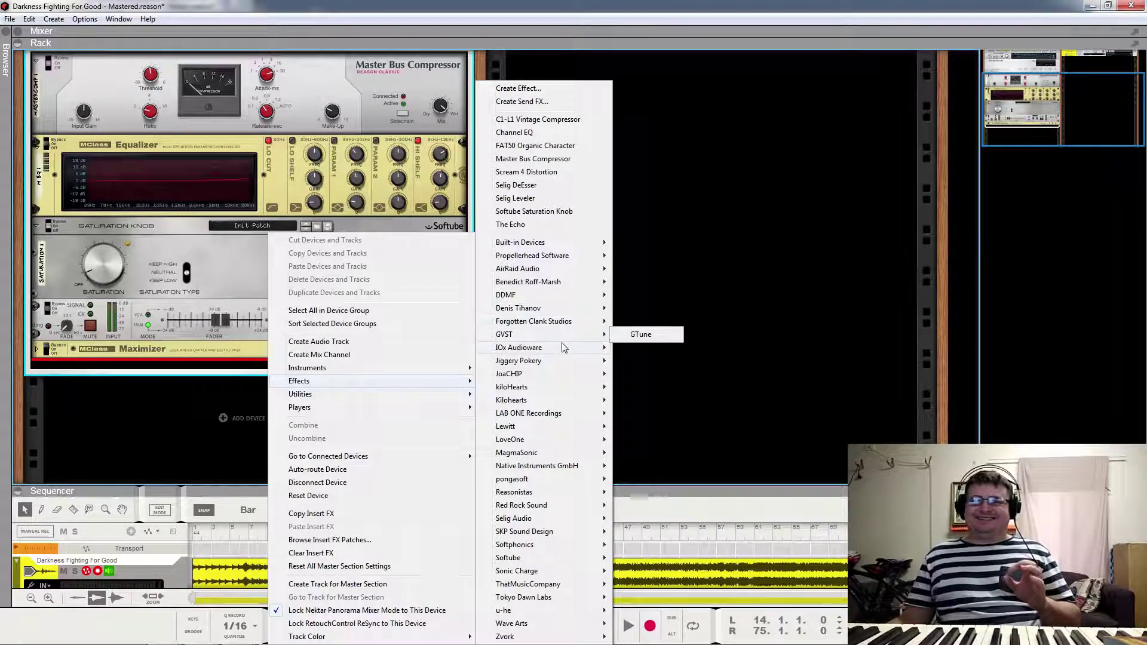
{"action": "mouse_move", "coordinate": [559, 416]}
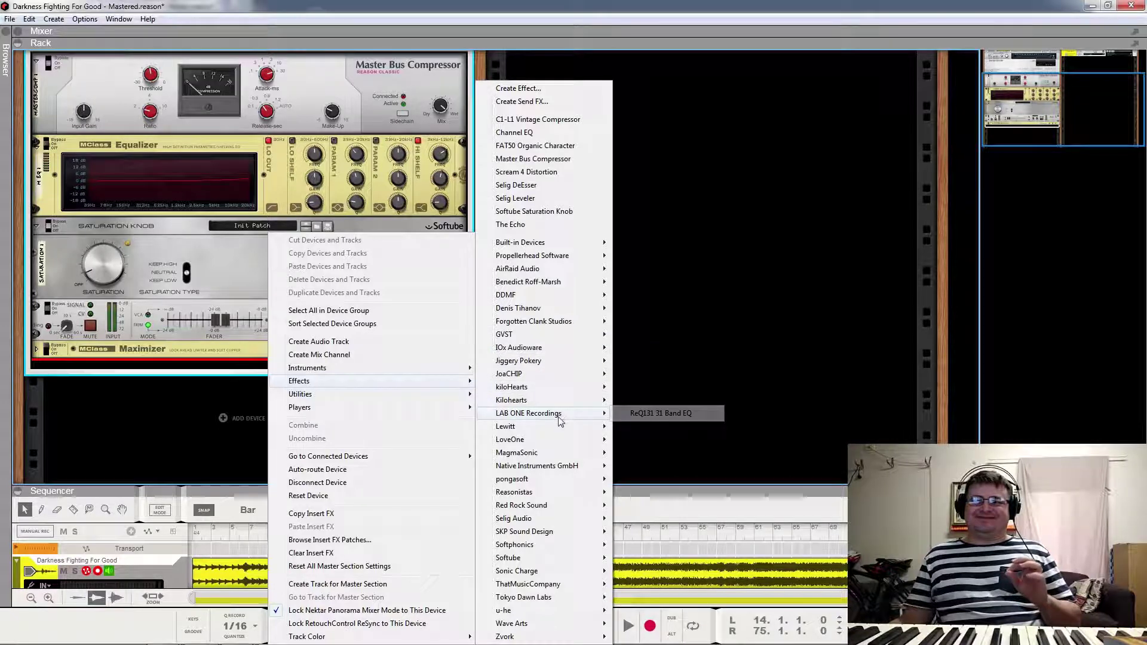
{"action": "mouse_move", "coordinate": [561, 455]}
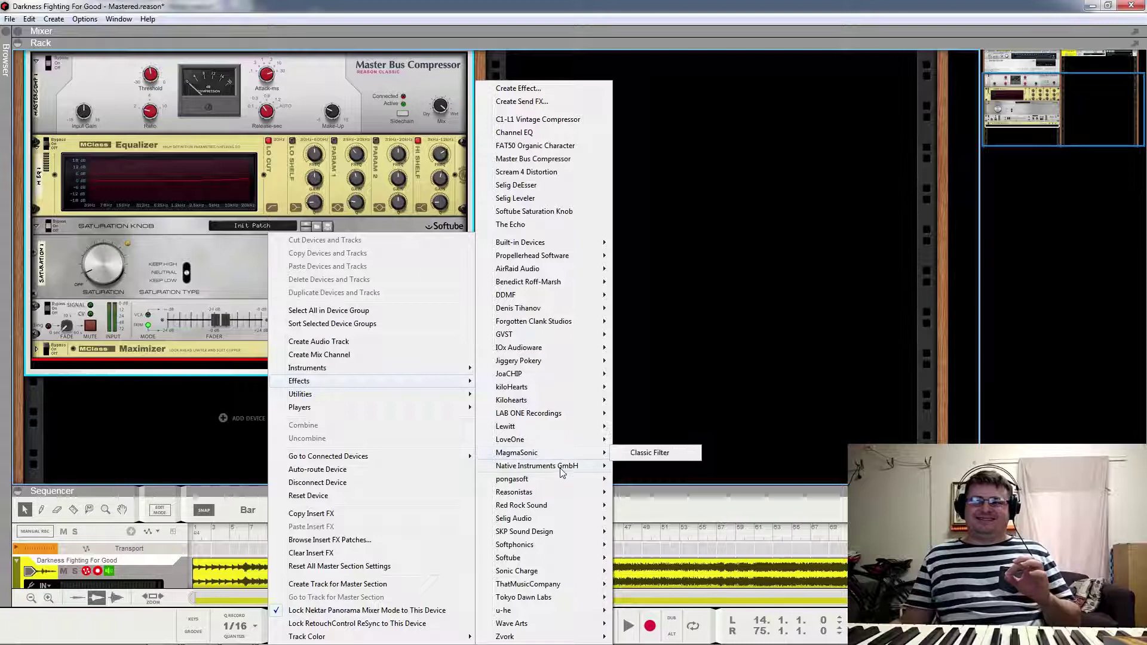
{"action": "mouse_move", "coordinate": [560, 496]}
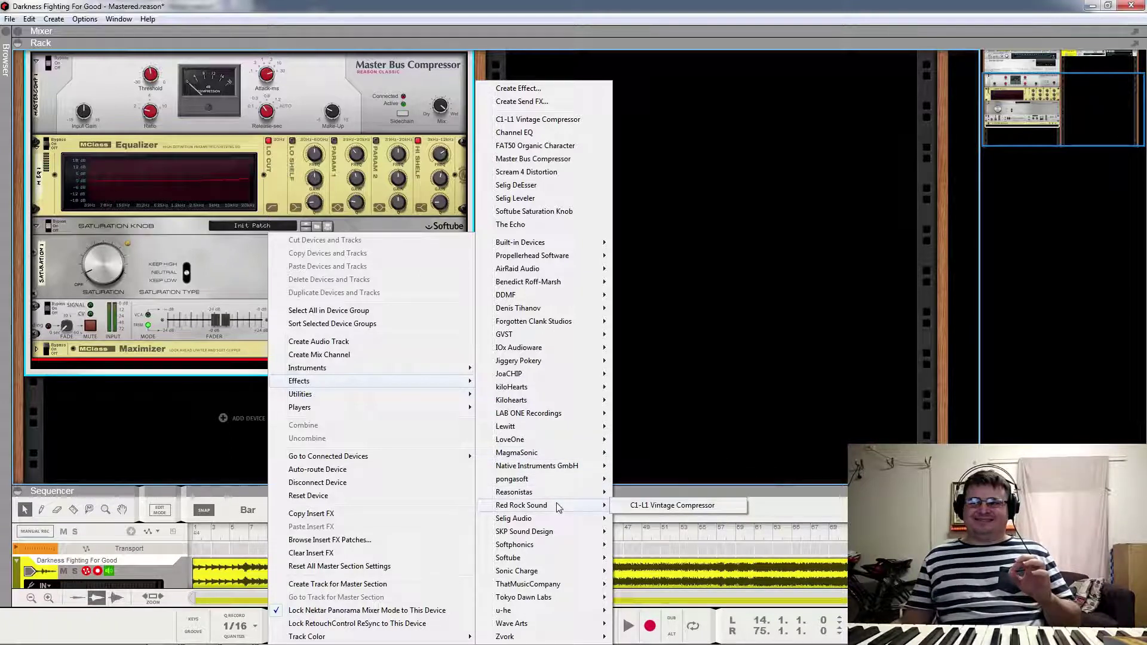
{"action": "mouse_move", "coordinate": [559, 520]}
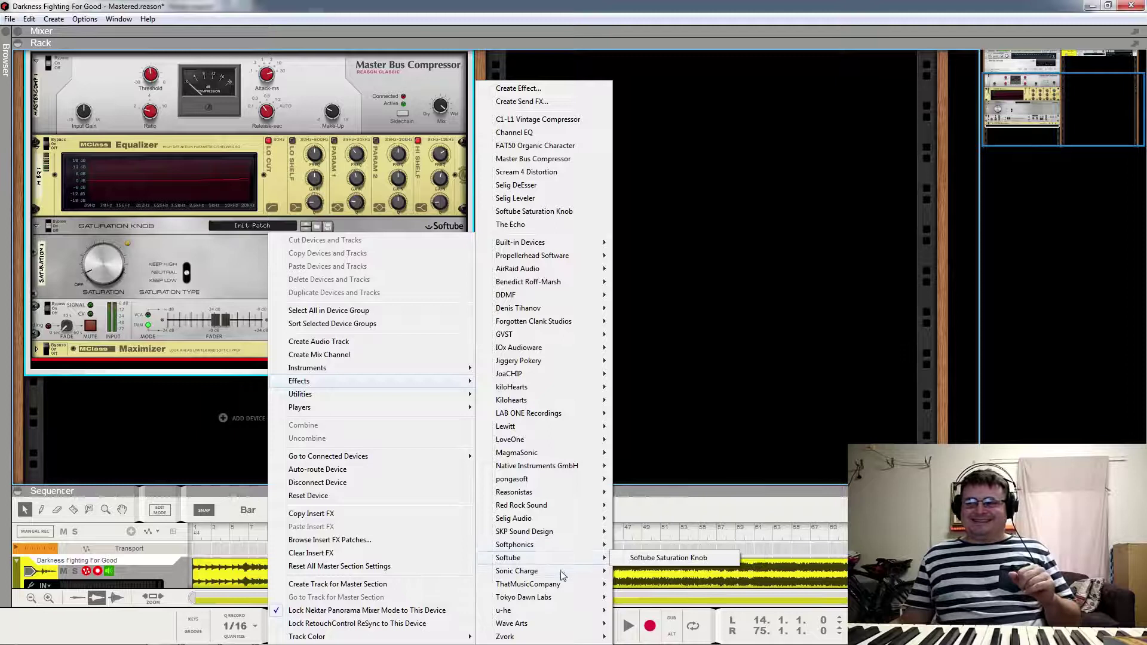
{"action": "mouse_move", "coordinate": [562, 585]}
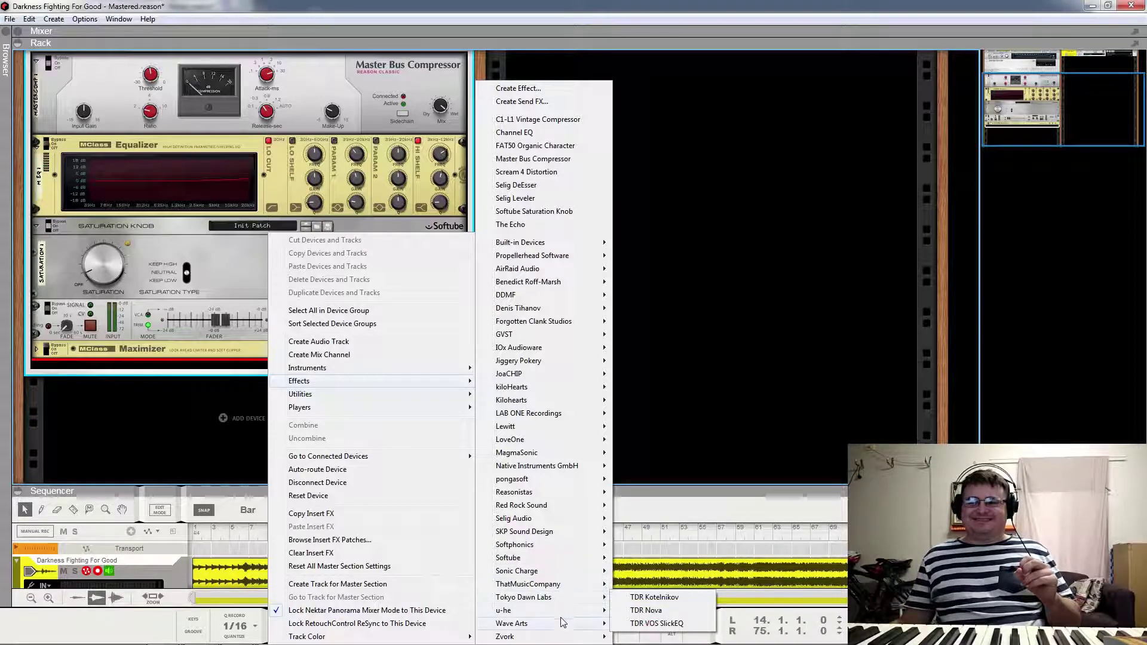
{"action": "mouse_move", "coordinate": [561, 626]}
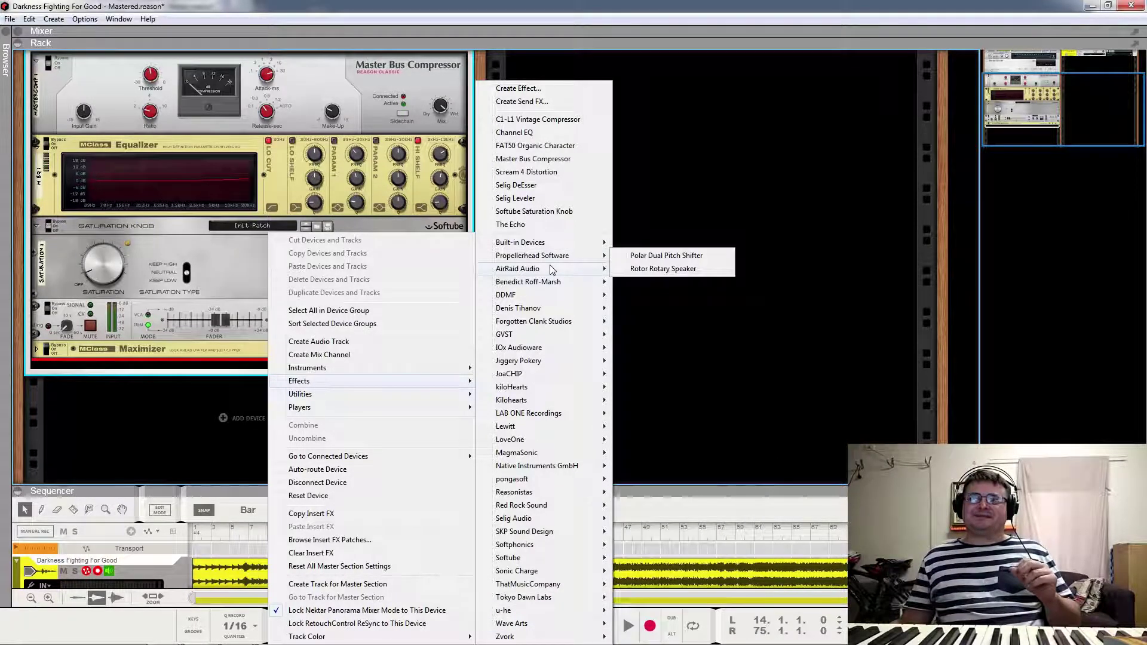
{"action": "mouse_move", "coordinate": [549, 283]}
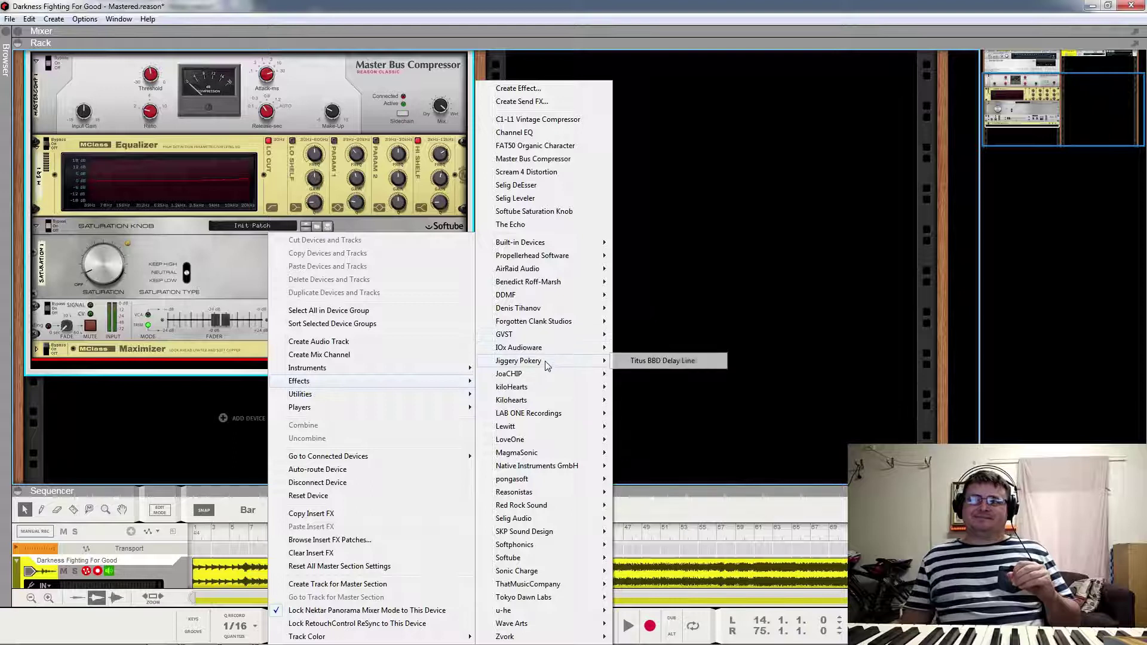
{"action": "mouse_move", "coordinate": [545, 374]}
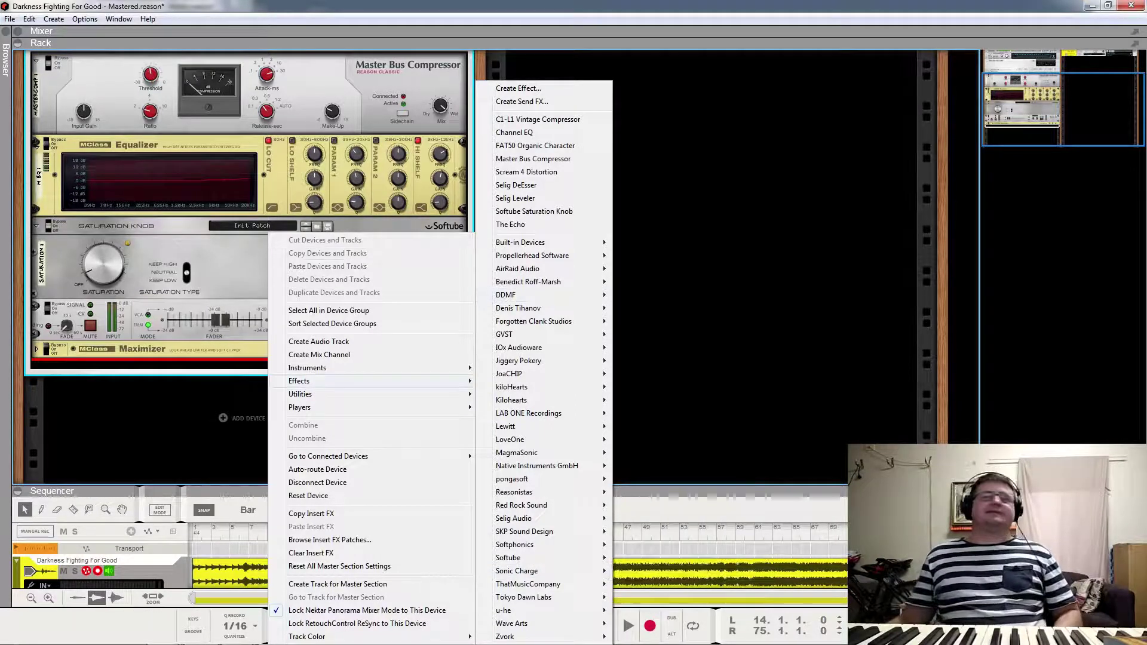
{"action": "key", "text": "Escape"}
Step: Open the device browser, search it for "limiter", and enter "master" as another search term
{"action": "left_click", "coordinate": [6, 59]}
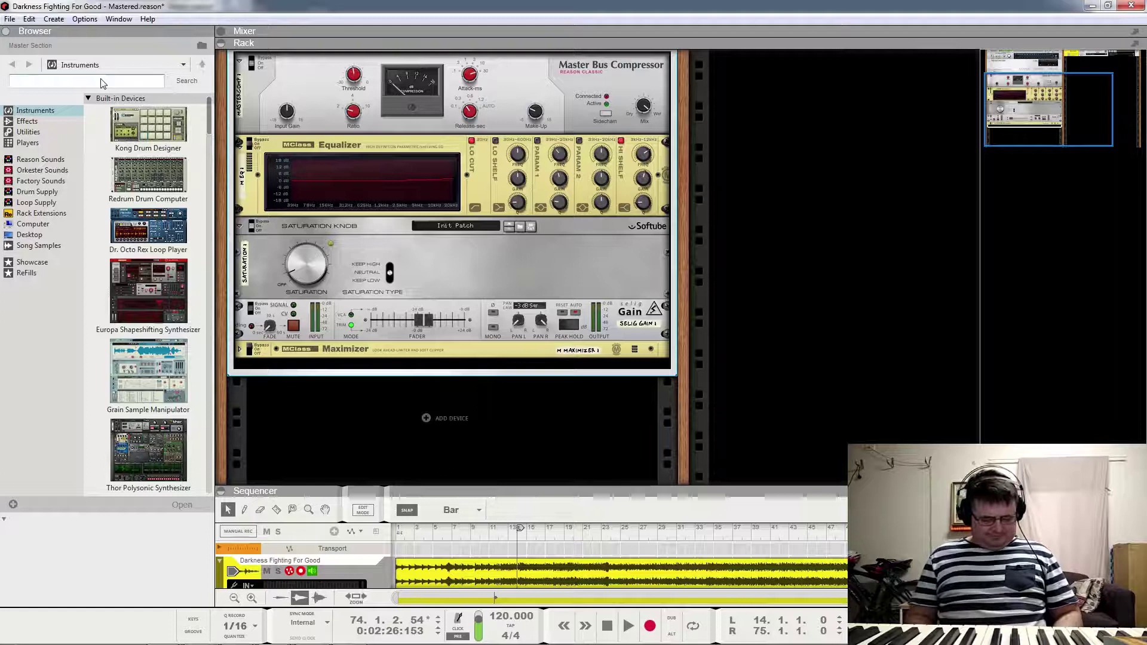
{"action": "type", "text": "limiter"}
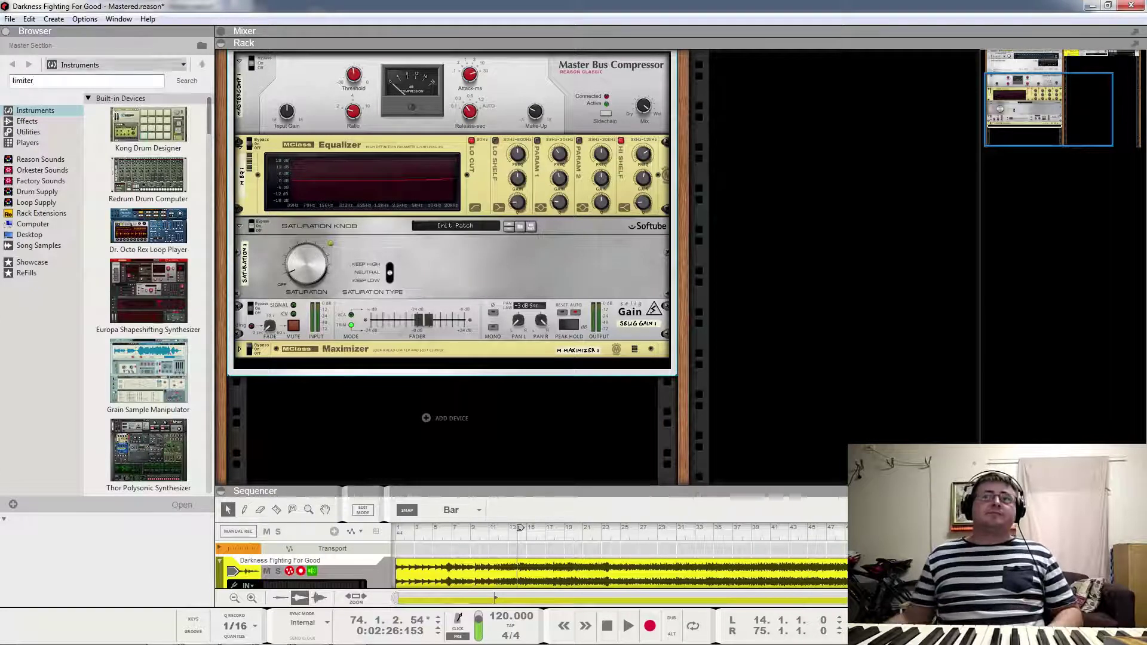
{"action": "left_click", "coordinate": [185, 81]}
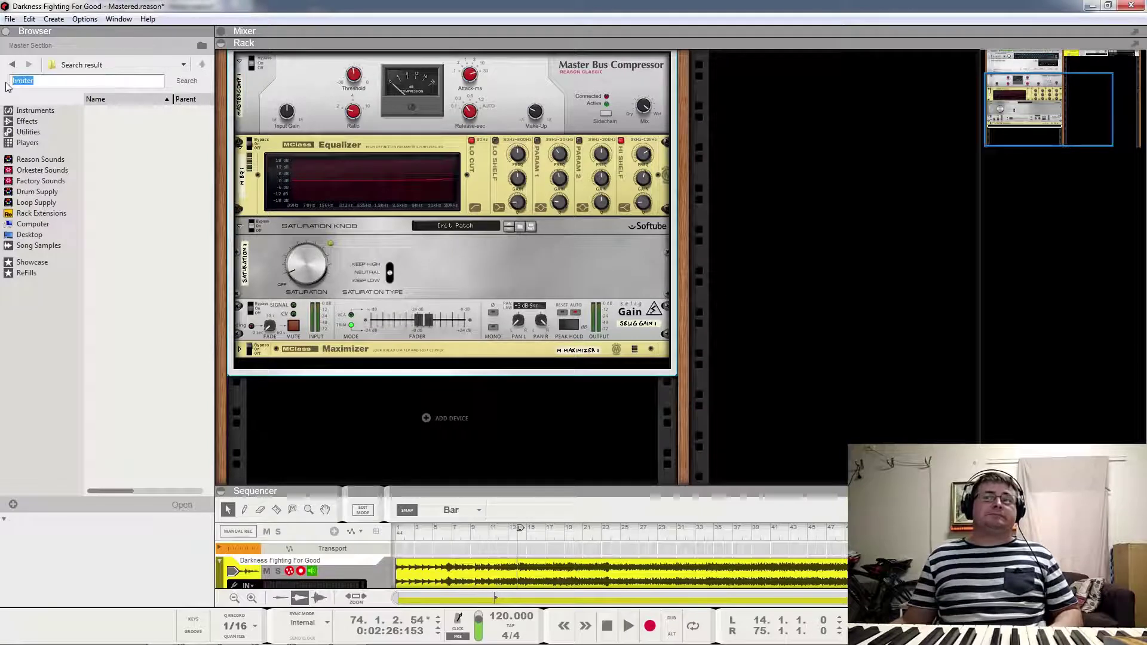
{"action": "type", "text": "master"}
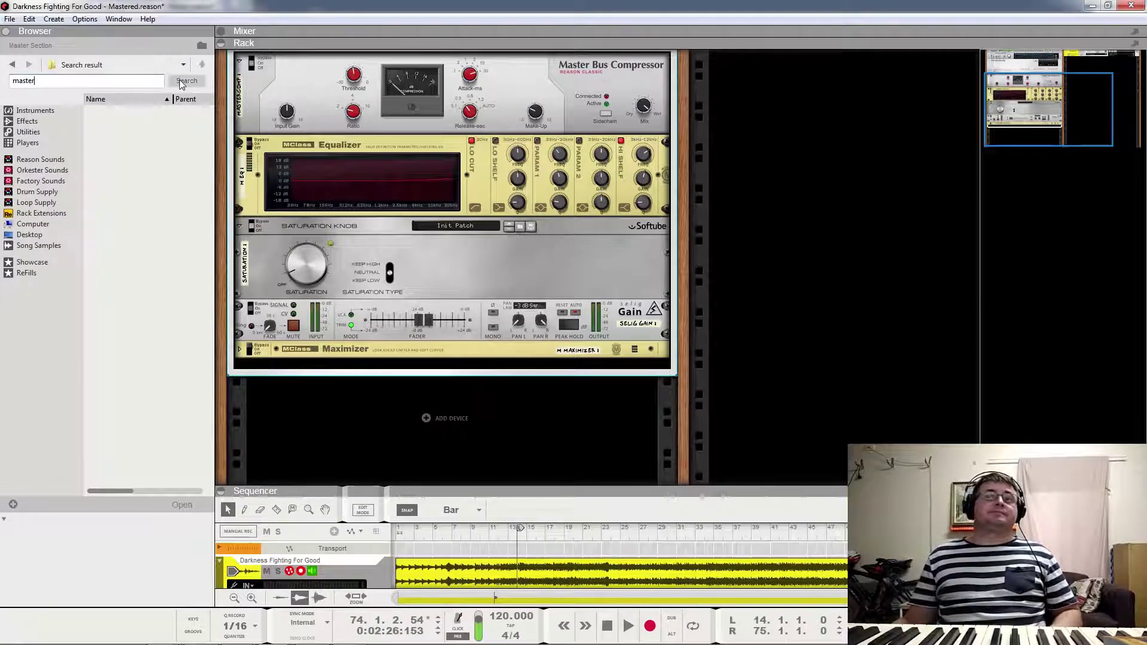
Step: Browse the effect devices and add the Onyx 430i Tube Limiter below the MClass Maximizer in the master insert rack
{"action": "left_click", "coordinate": [36, 120]}
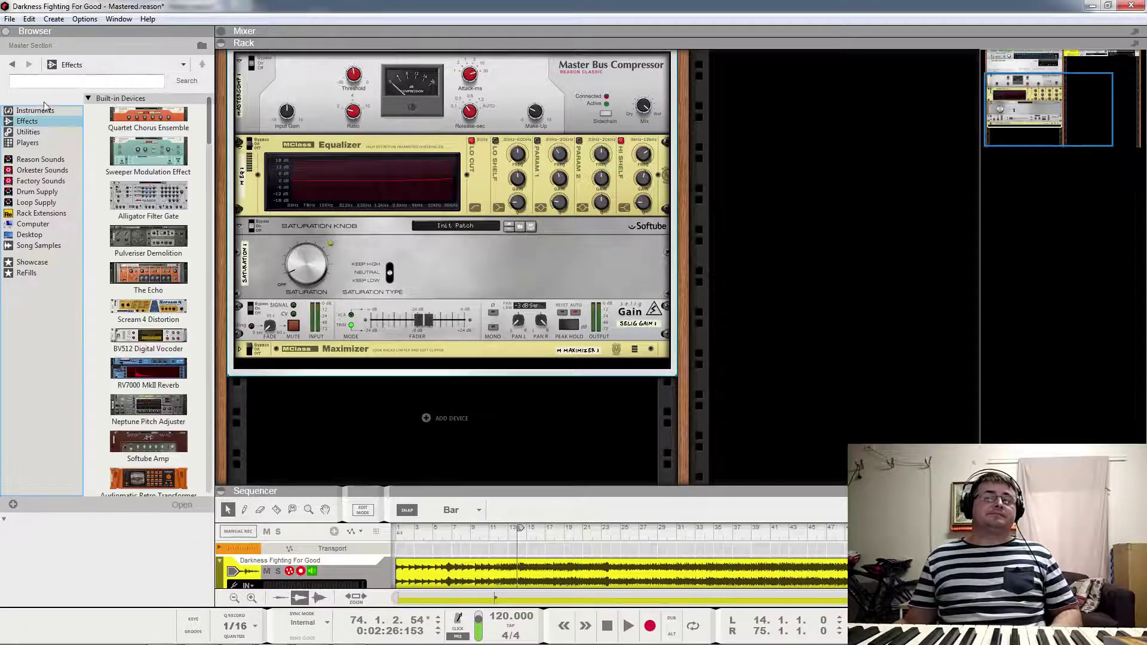
{"action": "left_click_drag", "start_coordinate": [210, 120], "coordinate": [217, 314]}
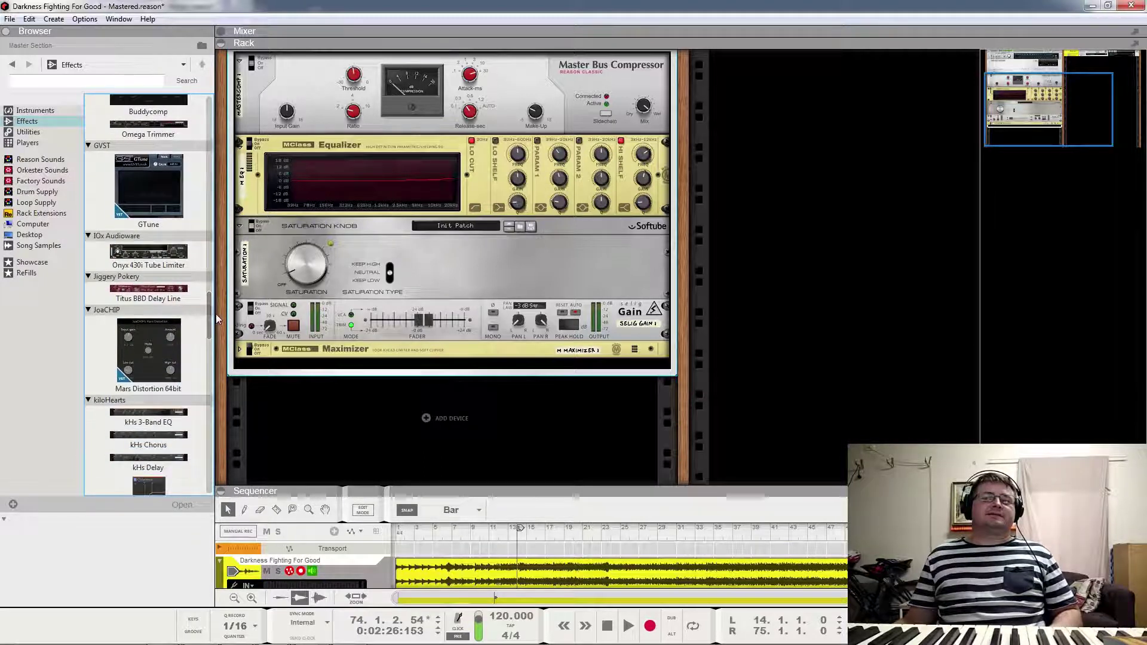
{"action": "left_click", "coordinate": [145, 265]}
{"action": "left_click_drag", "start_coordinate": [145, 265], "coordinate": [512, 304]}
{"action": "key", "text": "F3"}
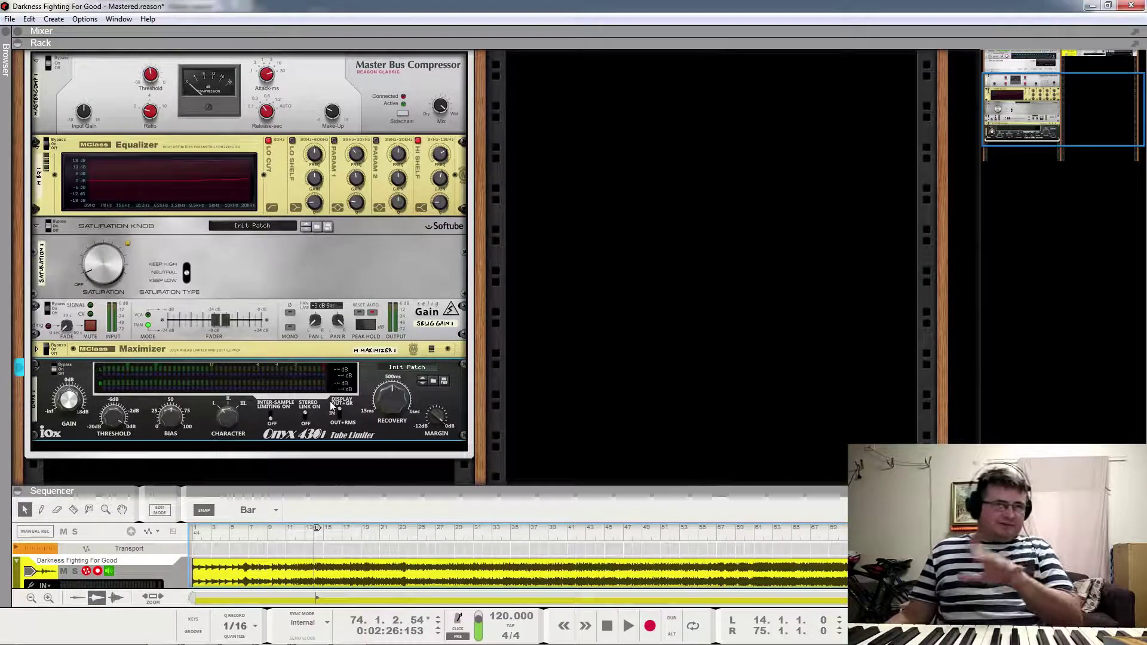
Step: Bypass both the Onyx 430i limiter and the MClass Maximizer, and play a short passage to check the unlimited level
{"action": "left_click", "coordinate": [69, 369]}
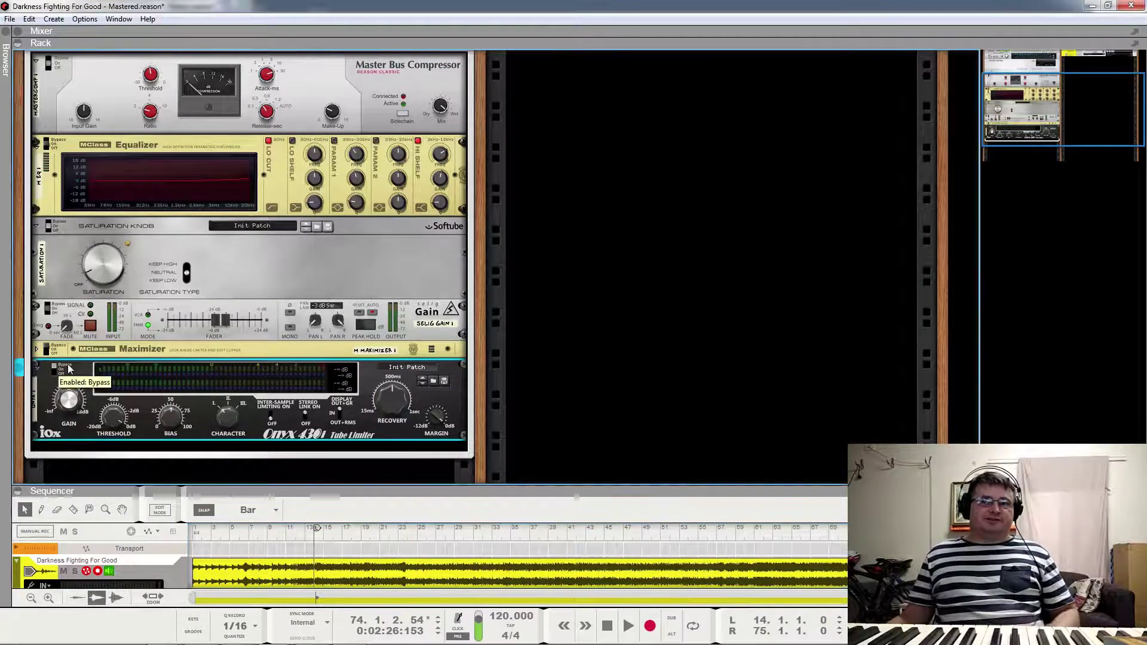
{"action": "left_click", "coordinate": [49, 352]}
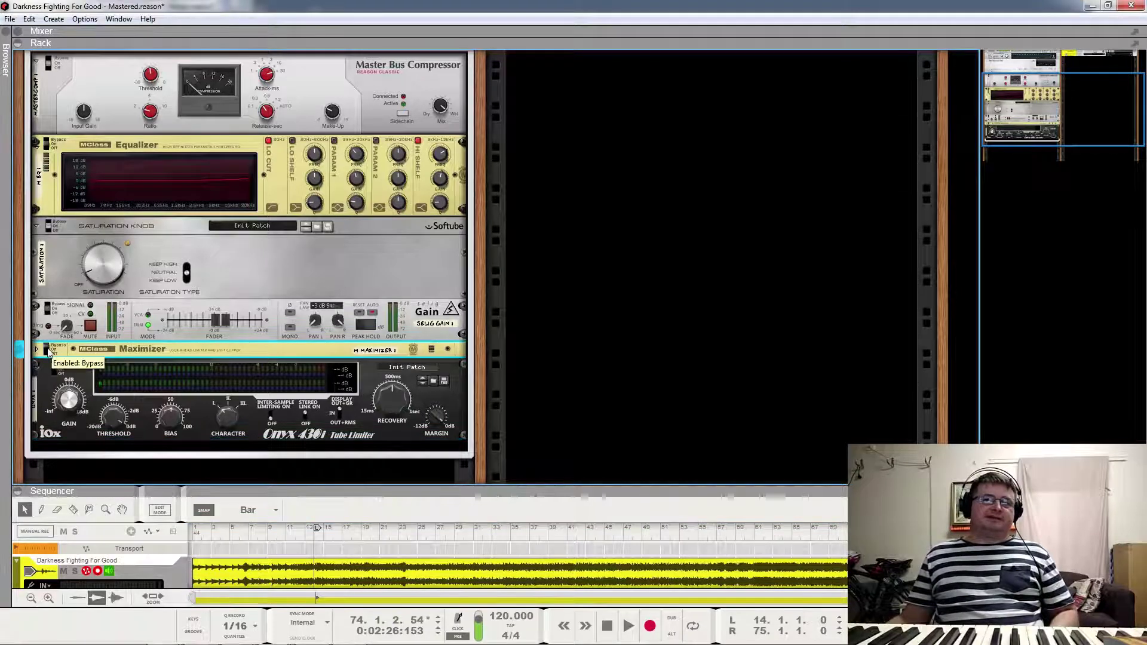
{"action": "key", "text": "space"}
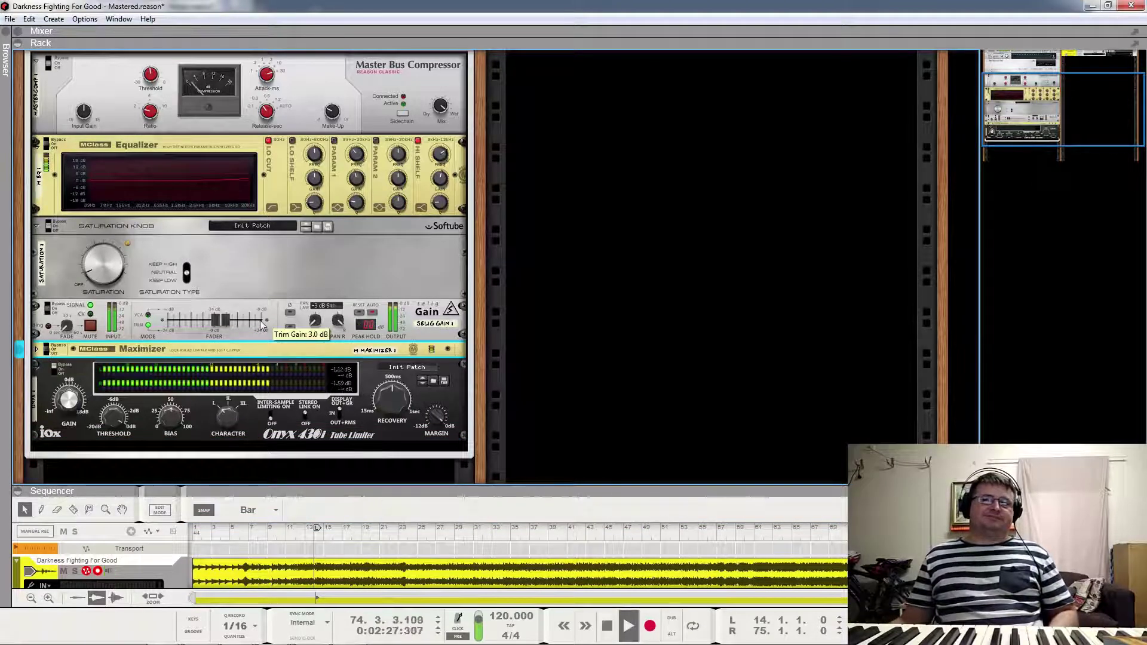
{"action": "key", "text": "space"}
Step: Switch the Onyx 430i limiter on and try its Character settings, including Digital and Tape
{"action": "left_click", "coordinate": [53, 365]}
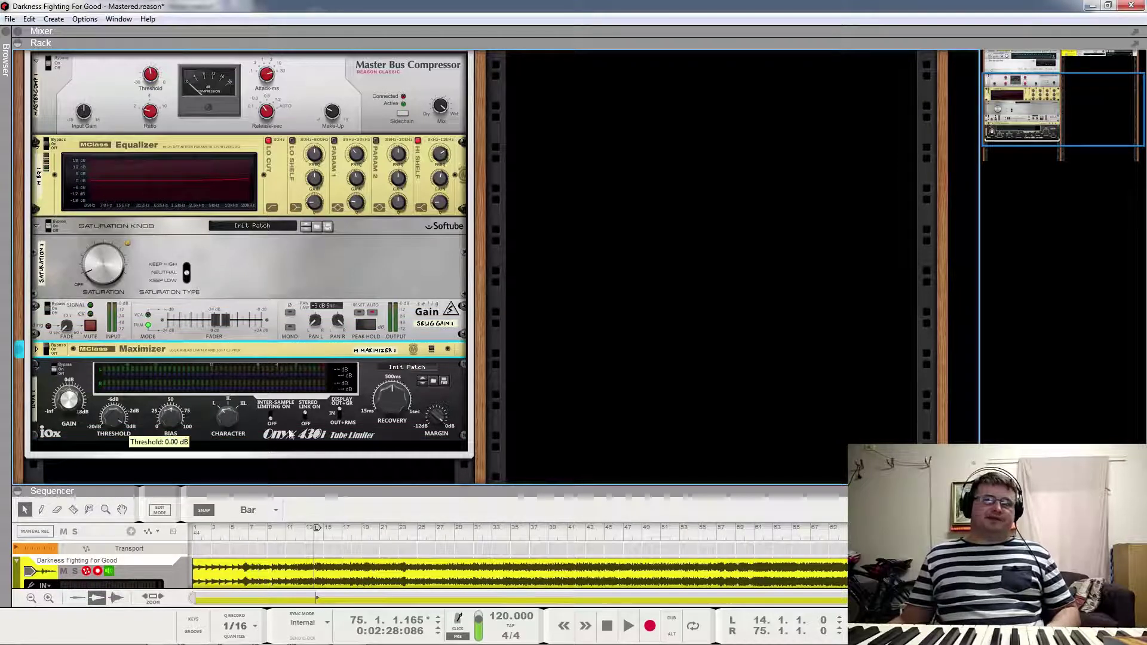
{"action": "left_click", "coordinate": [228, 423]}
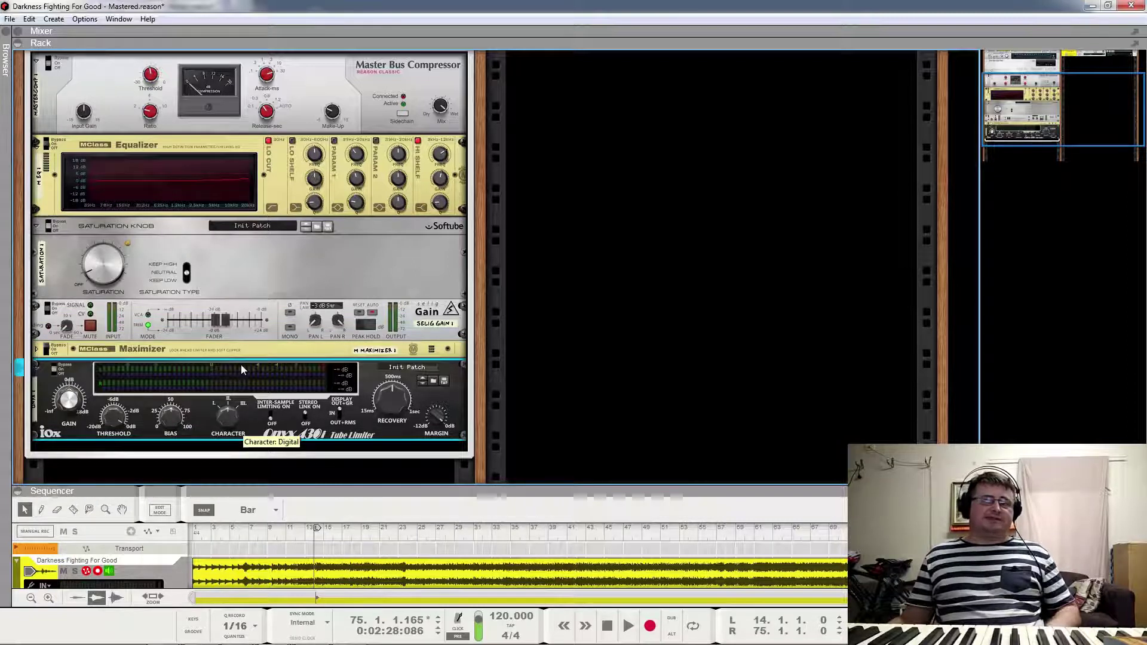
{"action": "left_click", "coordinate": [227, 418]}
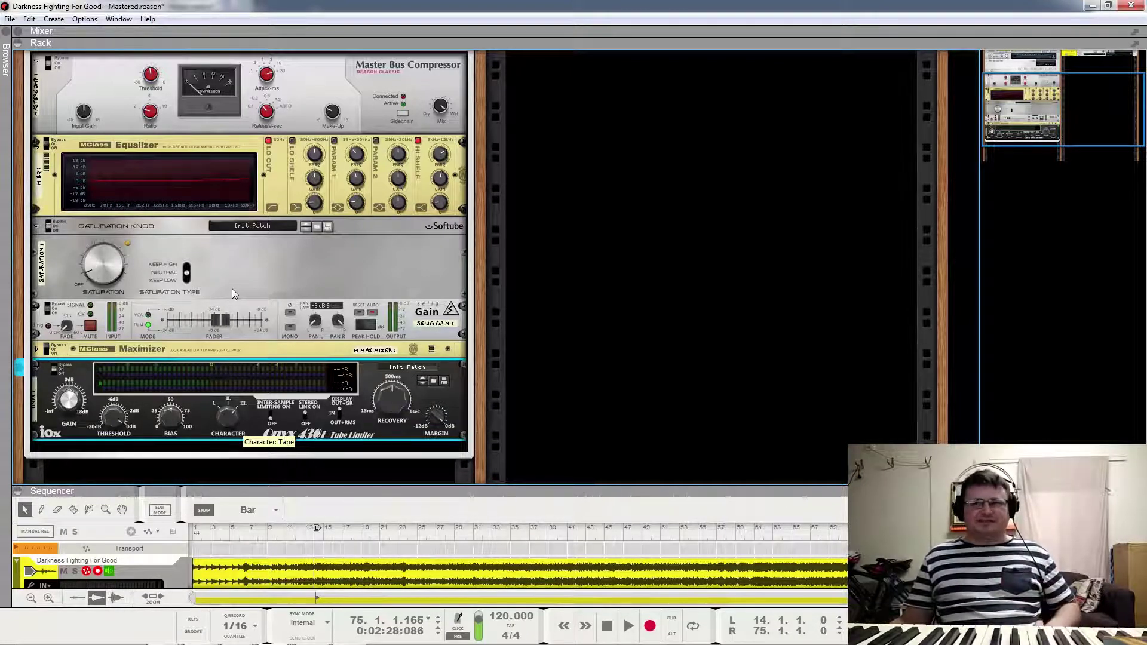
{"action": "left_click", "coordinate": [228, 416]}
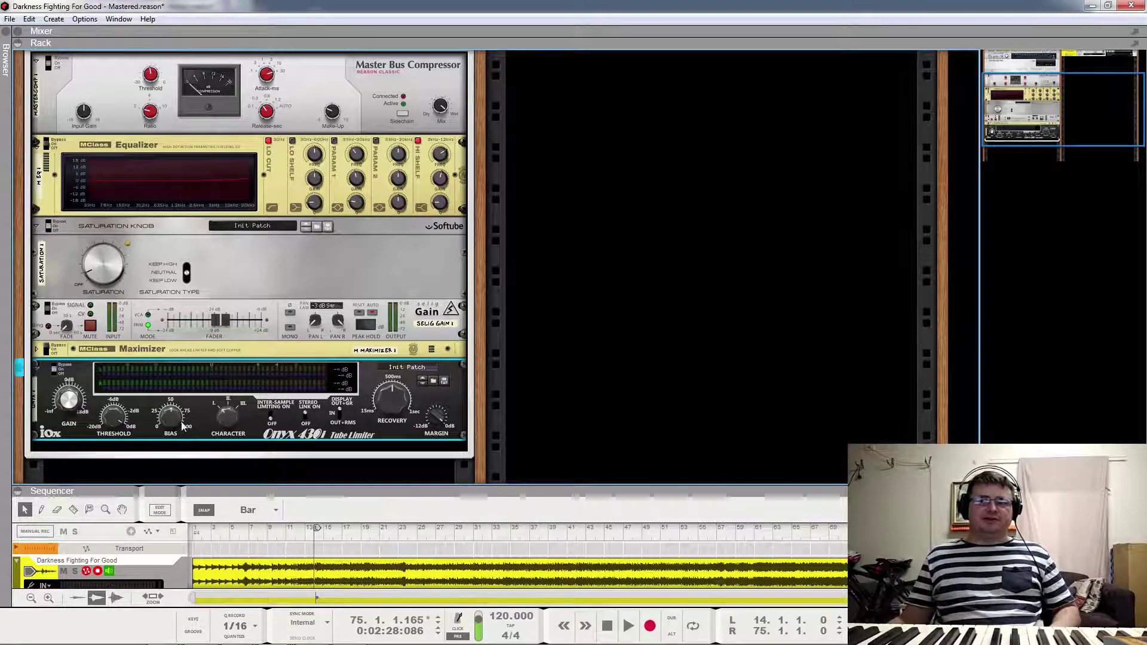
Step: Try a Bias of 39% and a lower Margin on the Onyx 430i limiter
{"action": "mouse_move", "coordinate": [176, 421]}
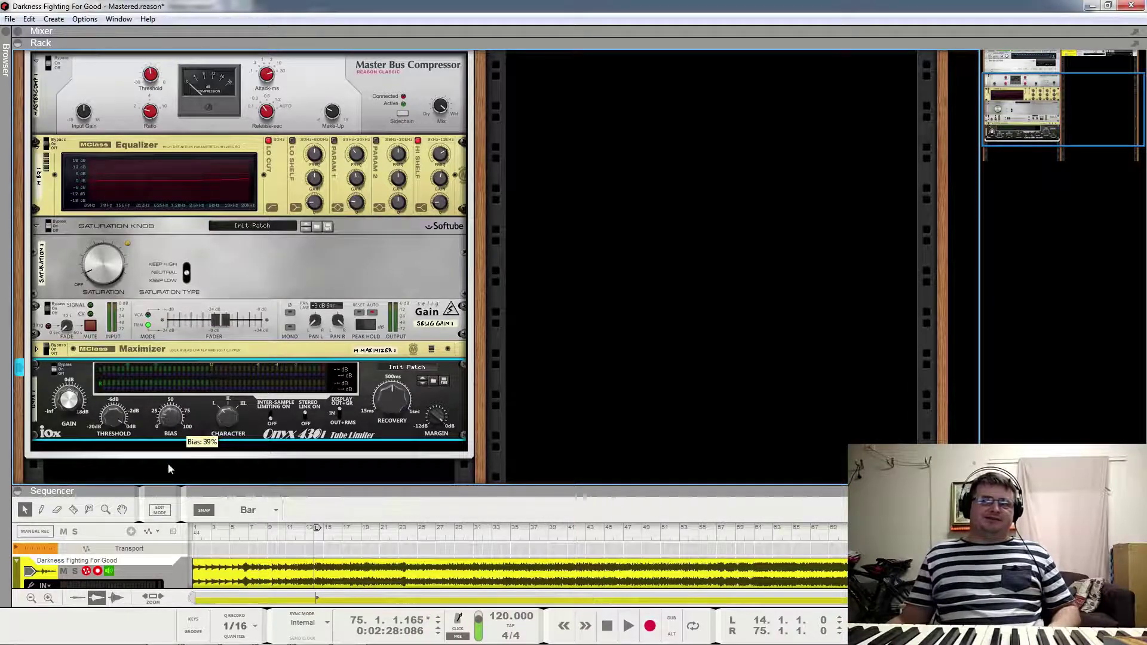
{"action": "left_click_drag", "start_coordinate": [170, 404], "coordinate": [173, 439]}
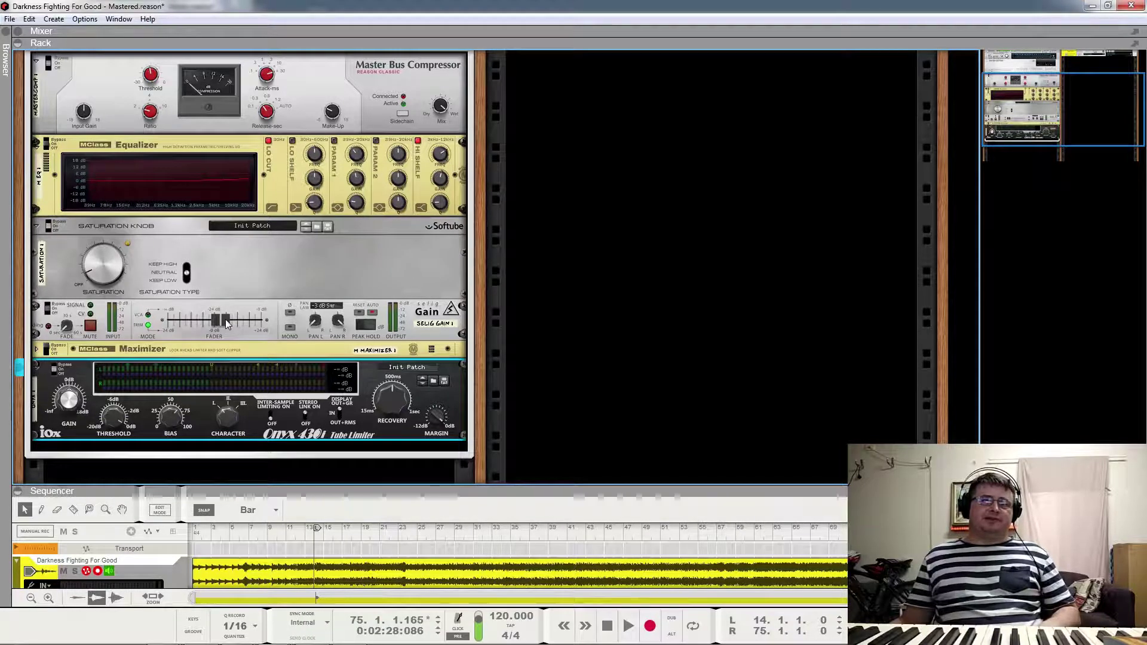
{"action": "mouse_move", "coordinate": [225, 319]}
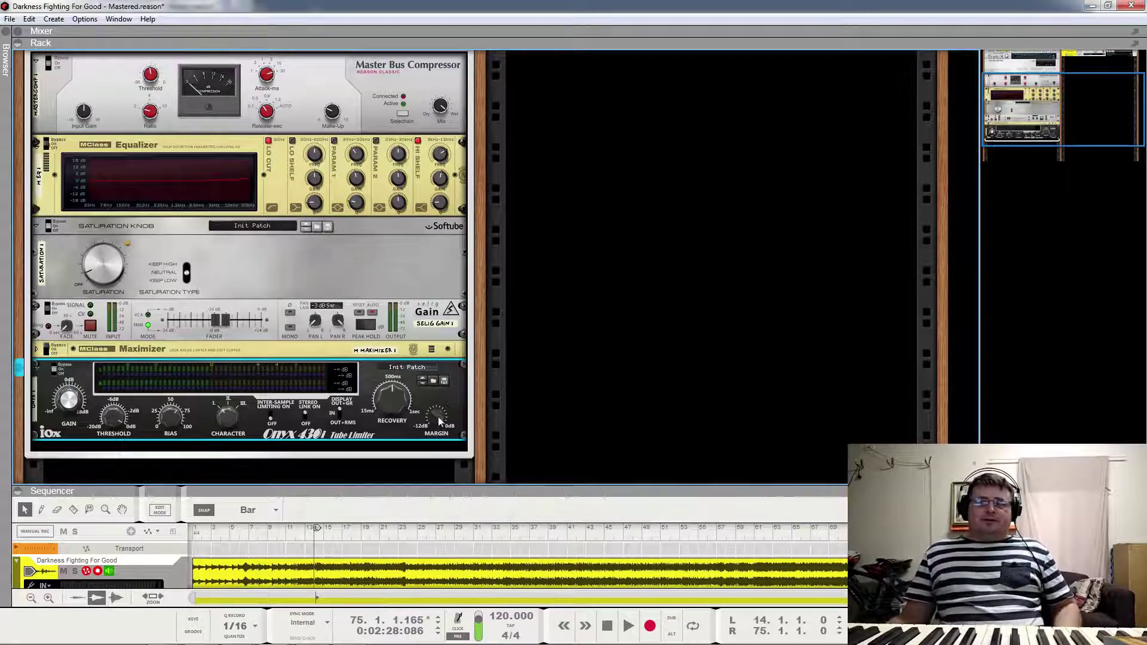
{"action": "mouse_move", "coordinate": [439, 421]}
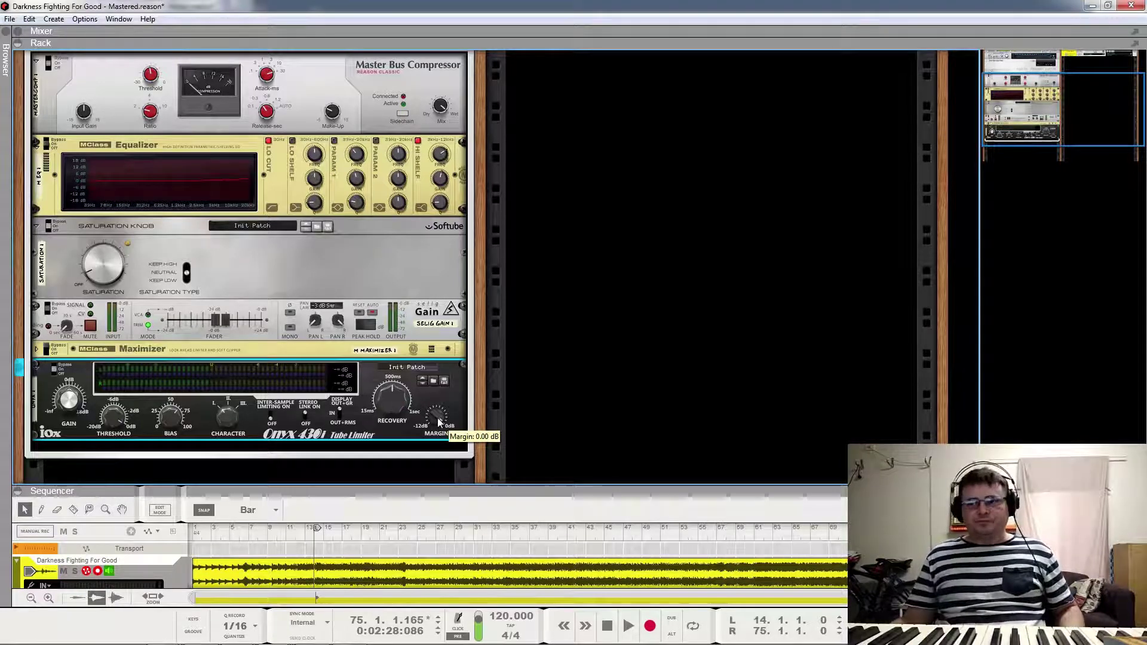
{"action": "left_click_drag", "start_coordinate": [439, 422], "coordinate": [449, 449]}
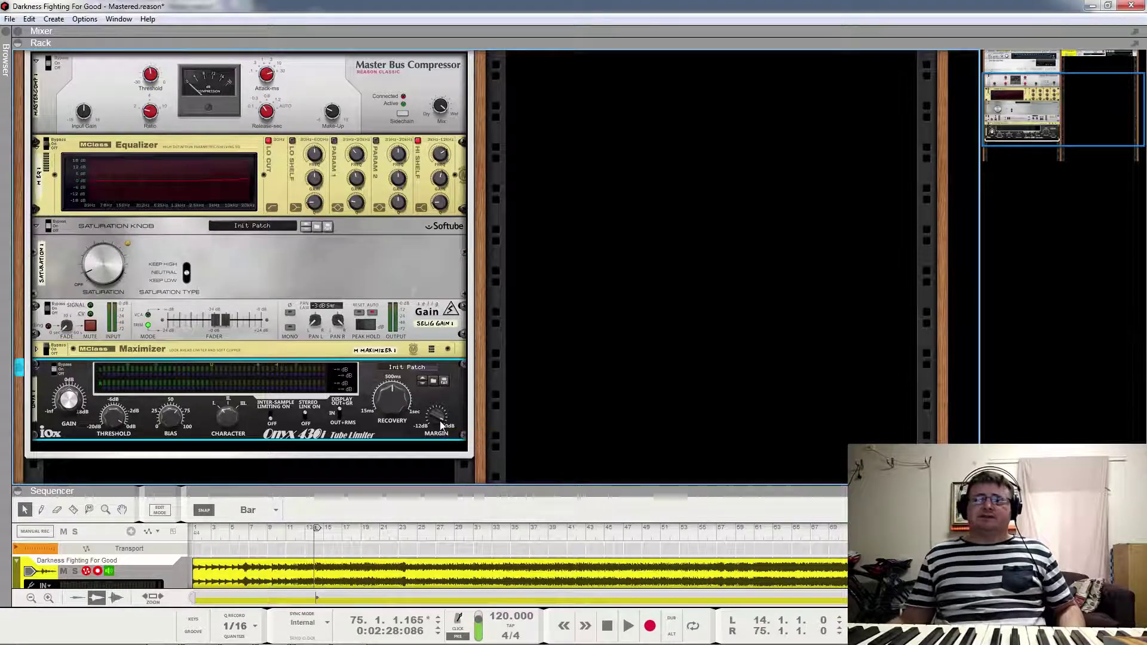
{"action": "mouse_move", "coordinate": [436, 419]}
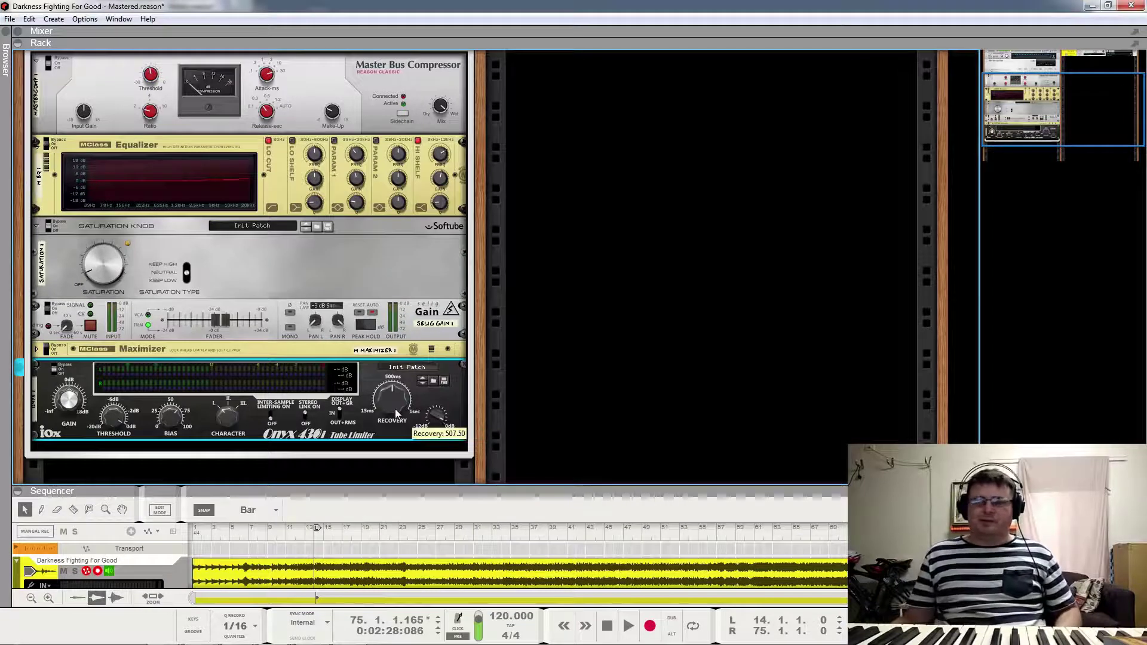
Step: Play short passages with the Onyx 430i limiter enabled to check its level meters, and examine the Saturation Knob device
{"action": "key", "text": "space"}
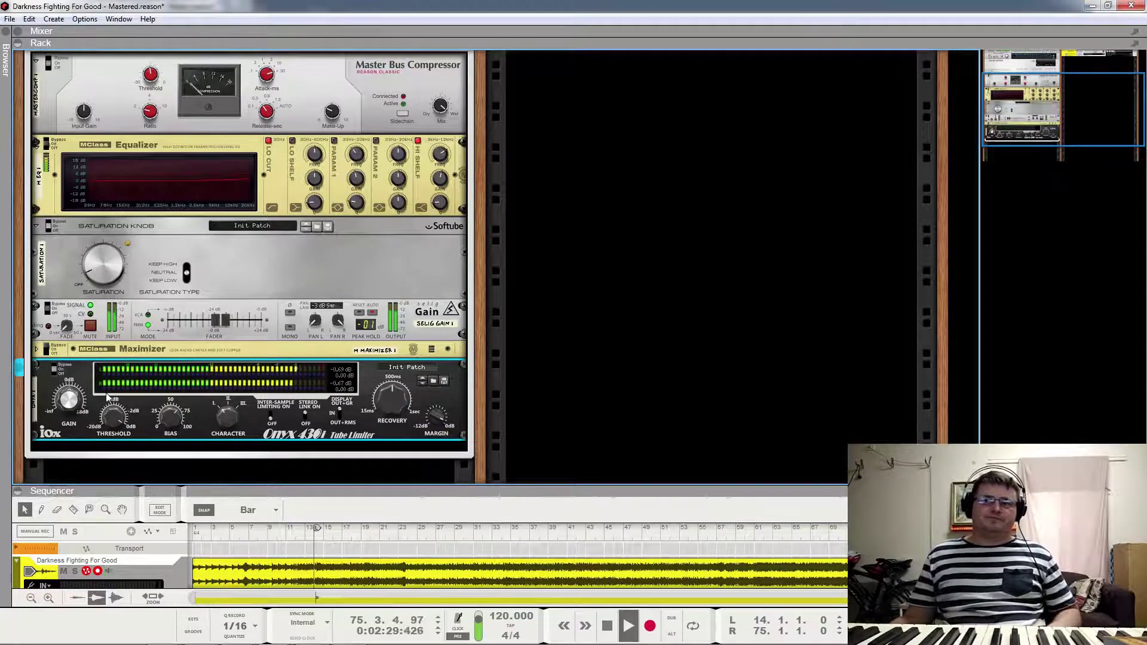
{"action": "key", "text": "space"}
{"action": "mouse_move", "coordinate": [183, 427]}
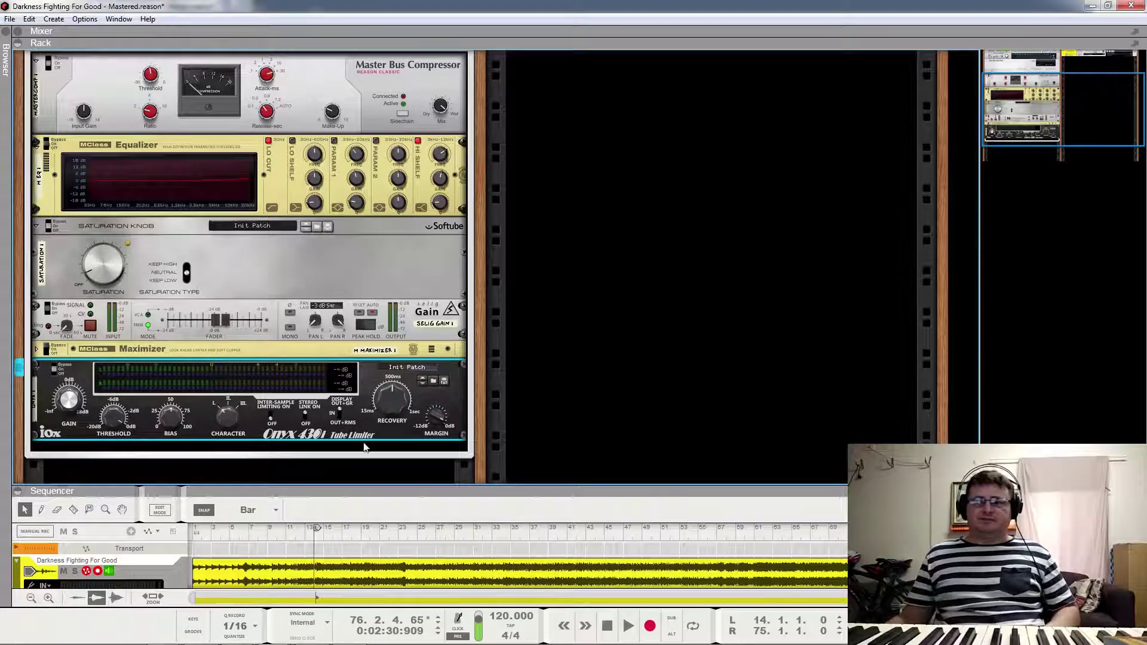
{"action": "key", "text": "space"}
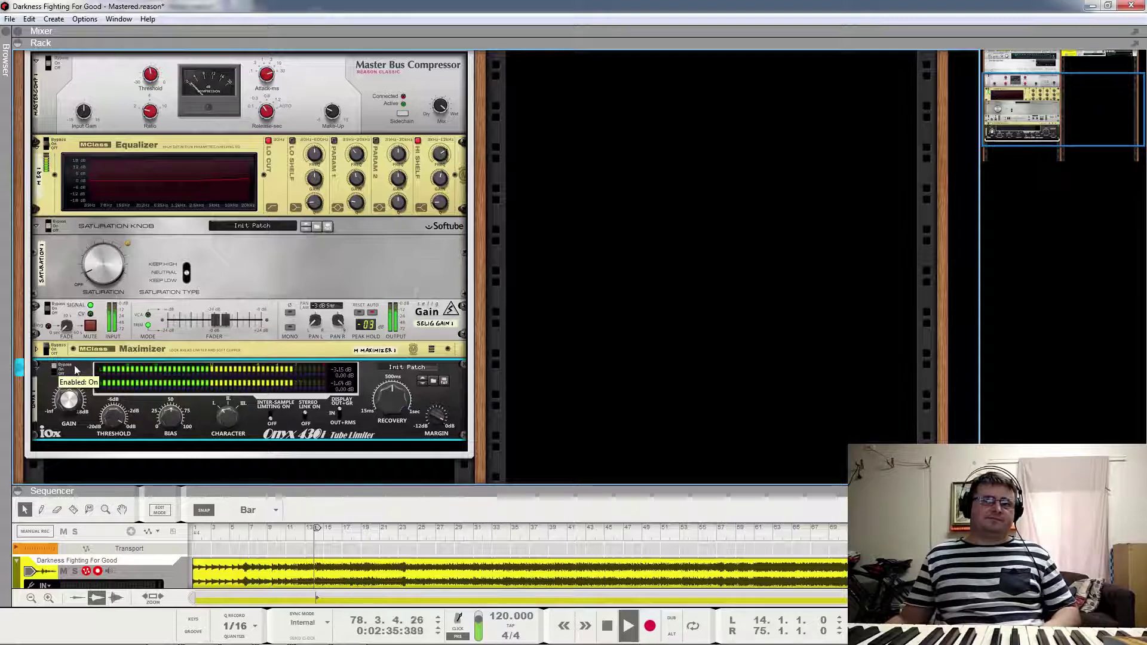
{"action": "key", "text": "space"}
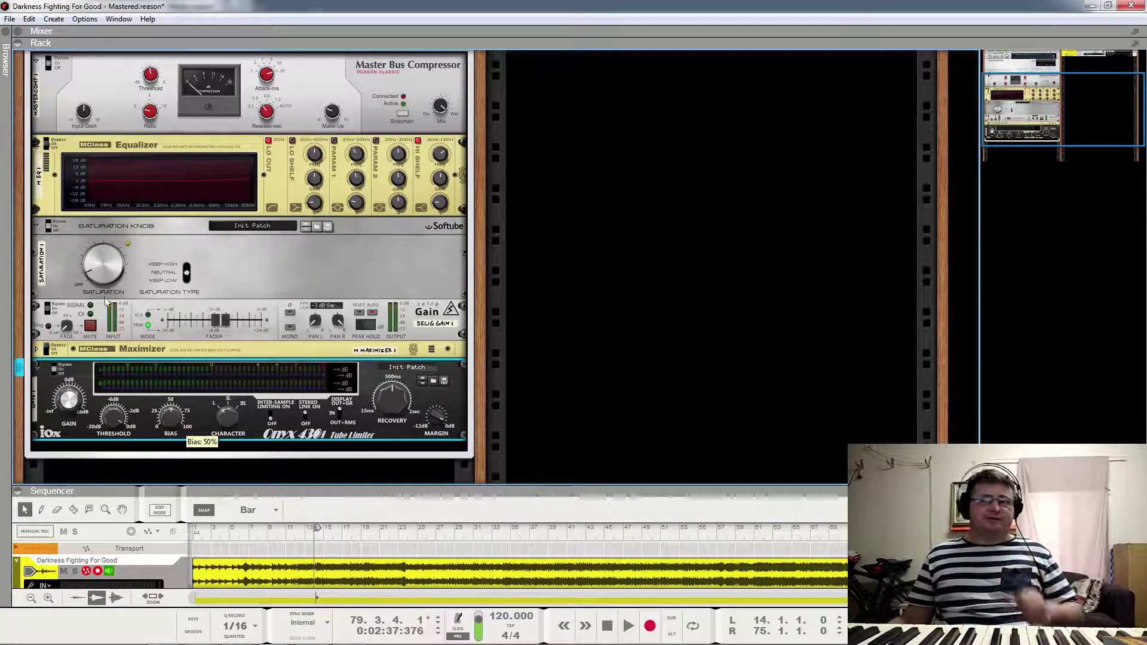
{"action": "left_click", "coordinate": [120, 275]}
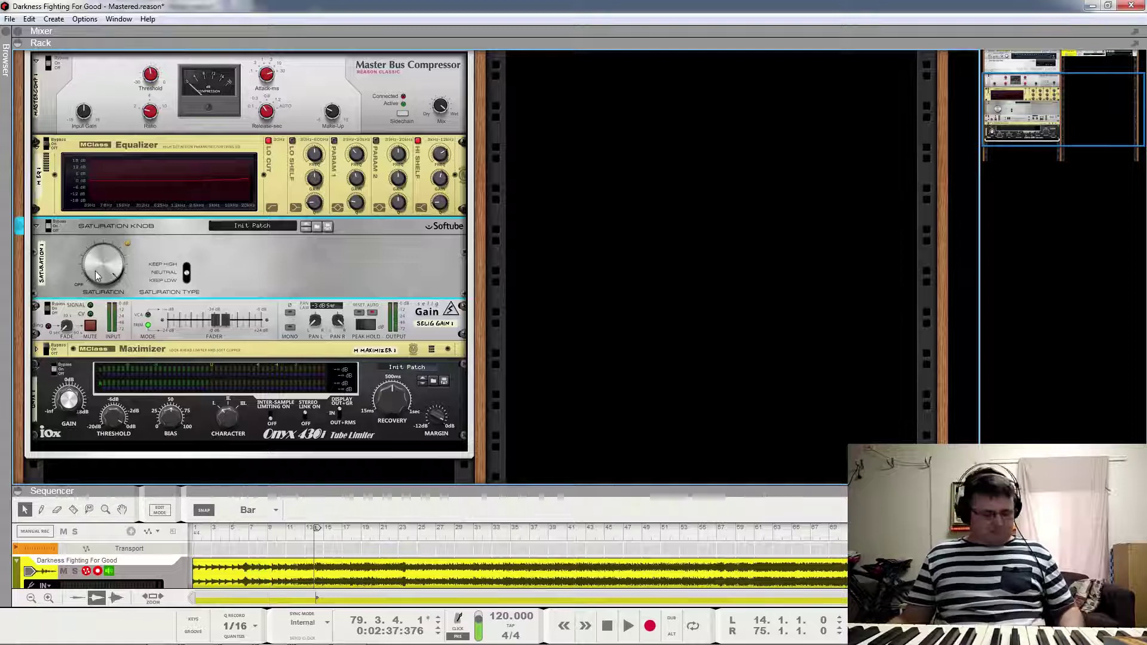
{"action": "mouse_move", "coordinate": [103, 277]}
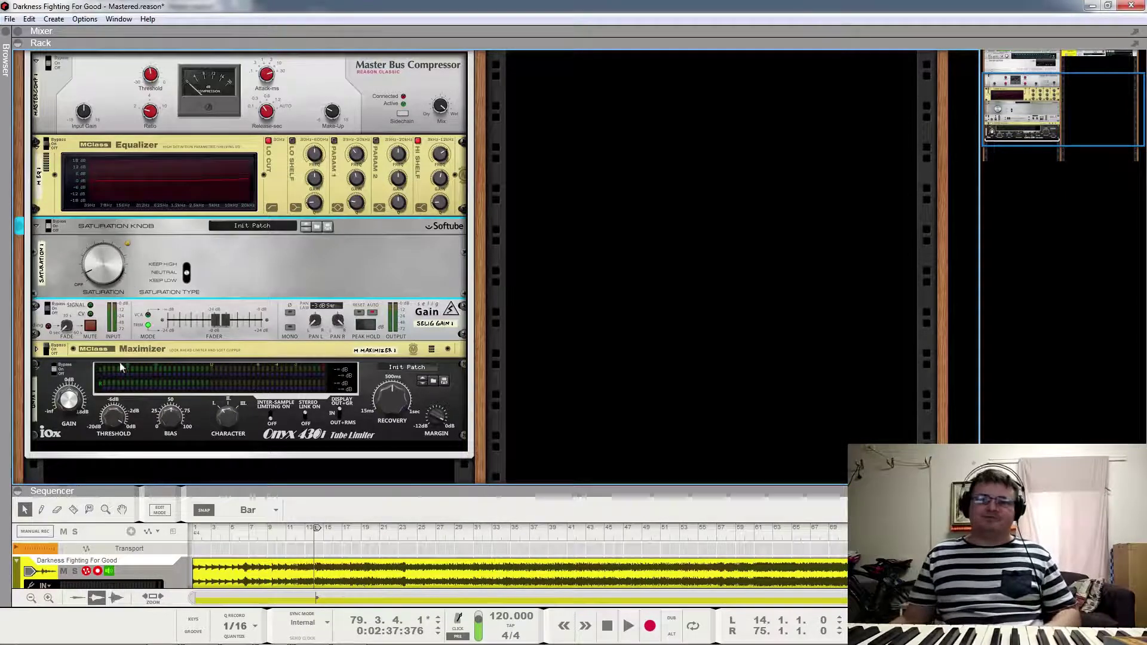
Step: Replay the loud section from around bar 70, checking the Selig Gain peak, the Onyx meters and the Master Section and Big Meter levels
{"action": "key", "text": "space"}
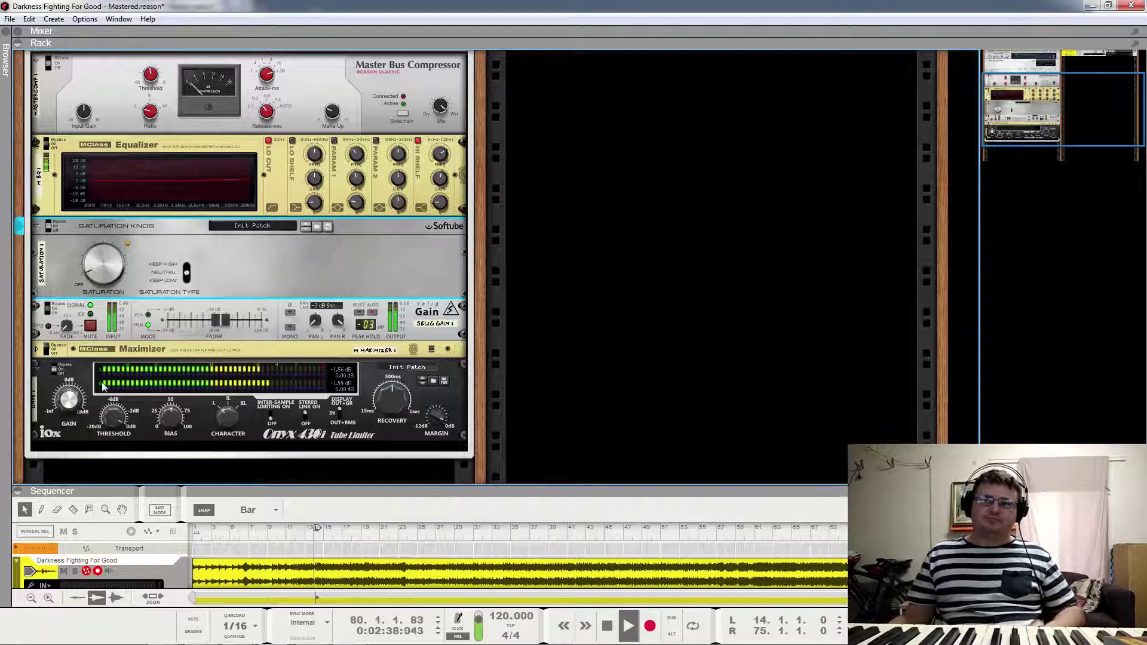
{"action": "left_click", "coordinate": [793, 532]}
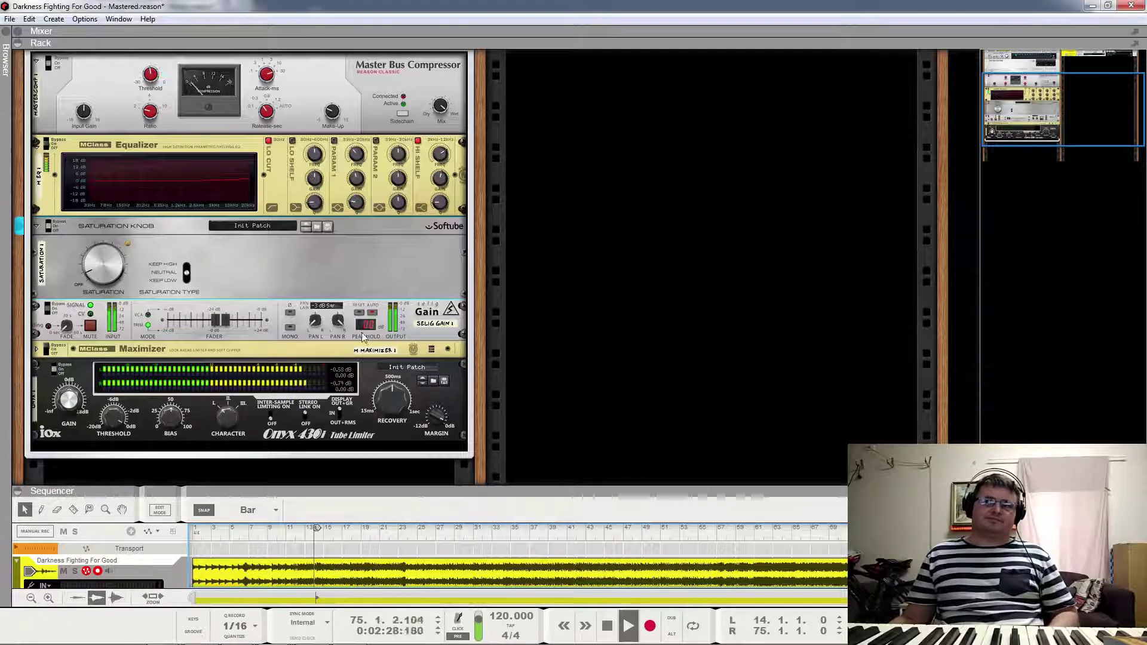
{"action": "key", "text": "space"}
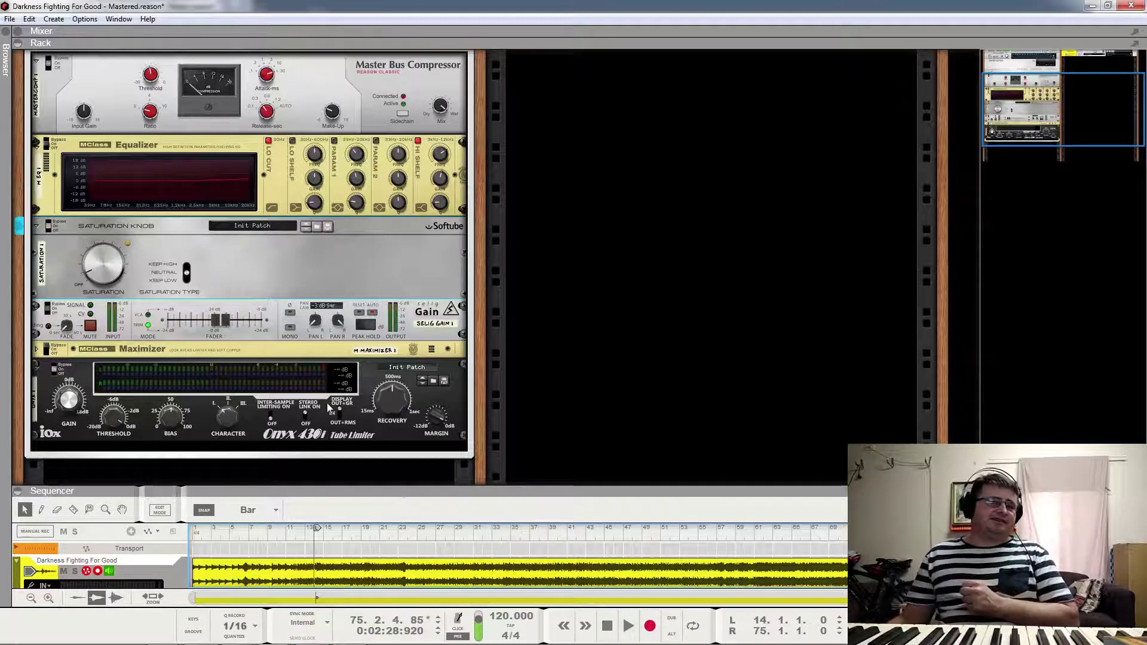
{"action": "scroll", "coordinate": [327, 402], "scroll_direction": "up", "scroll_amount": 3}
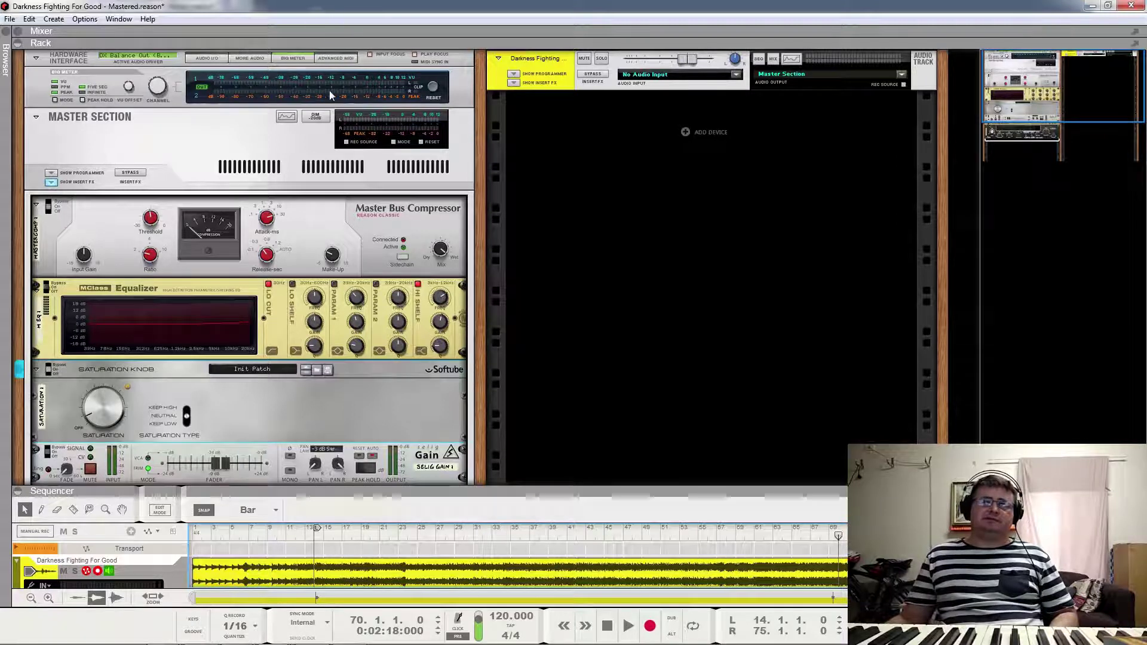
{"action": "key", "text": "space"}
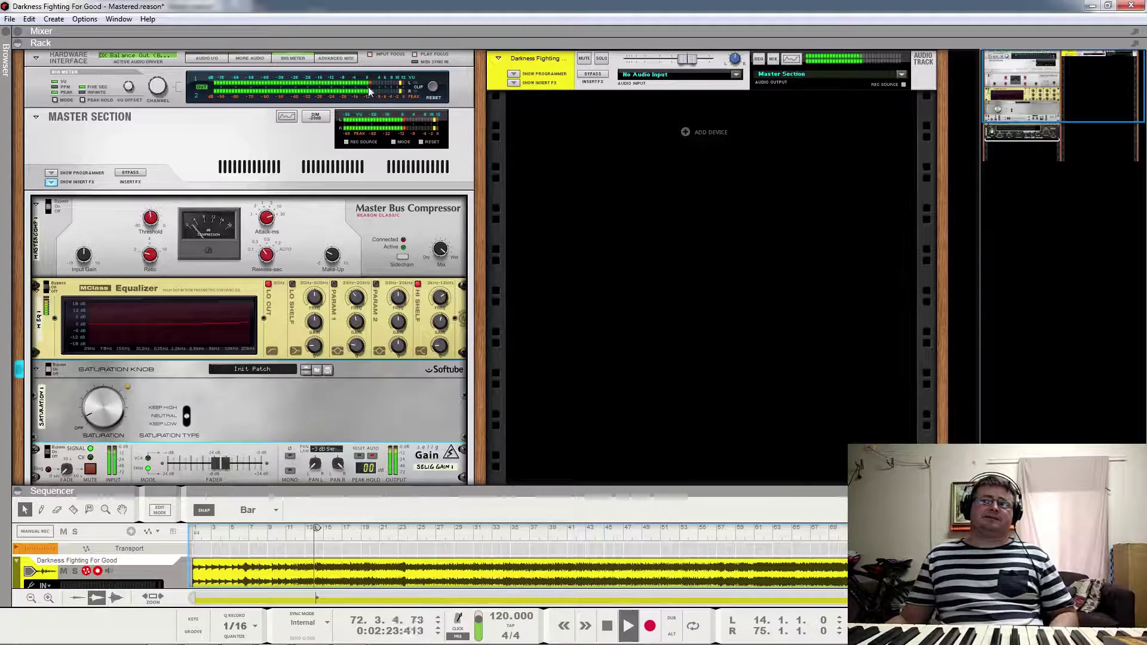
Step: Play the song from bar 45 and reset the Big Meter's clip indicators to check the output peaks
{"action": "key", "text": "space"}
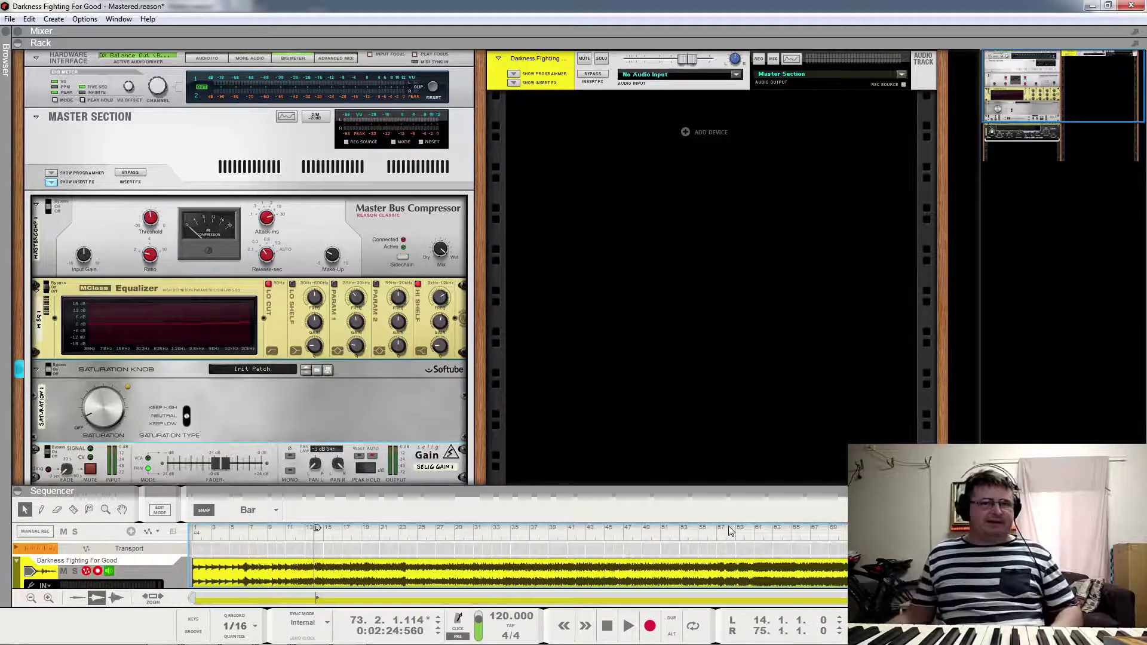
{"action": "left_click", "coordinate": [605, 536]}
{"action": "key", "text": "space"}
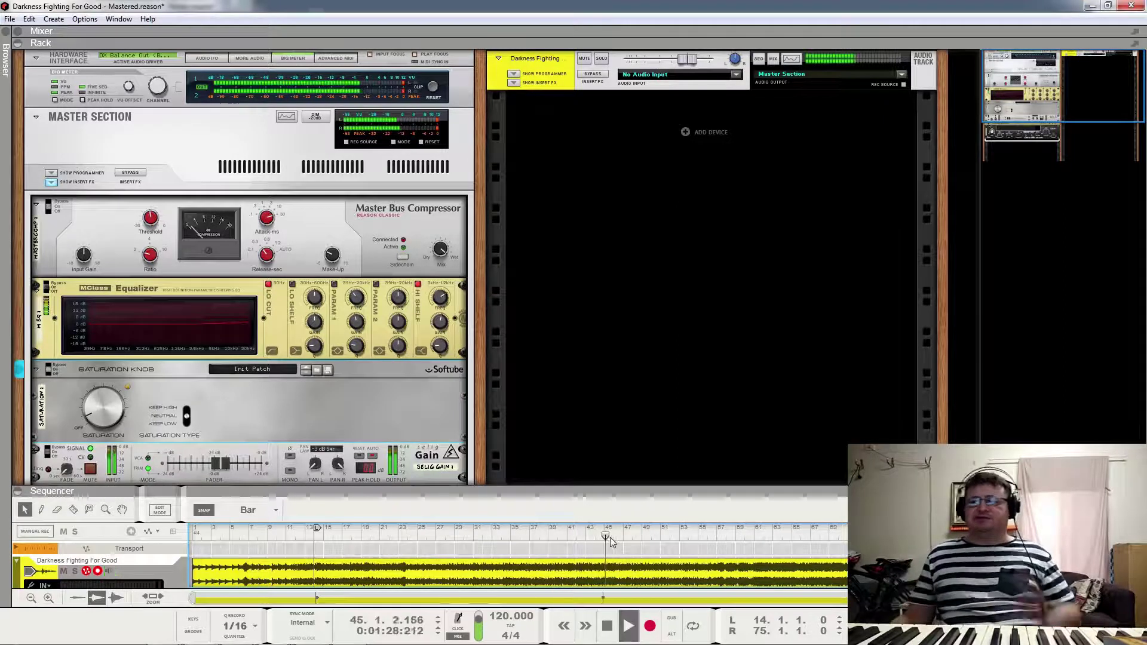
{"action": "left_click", "coordinate": [435, 96]}
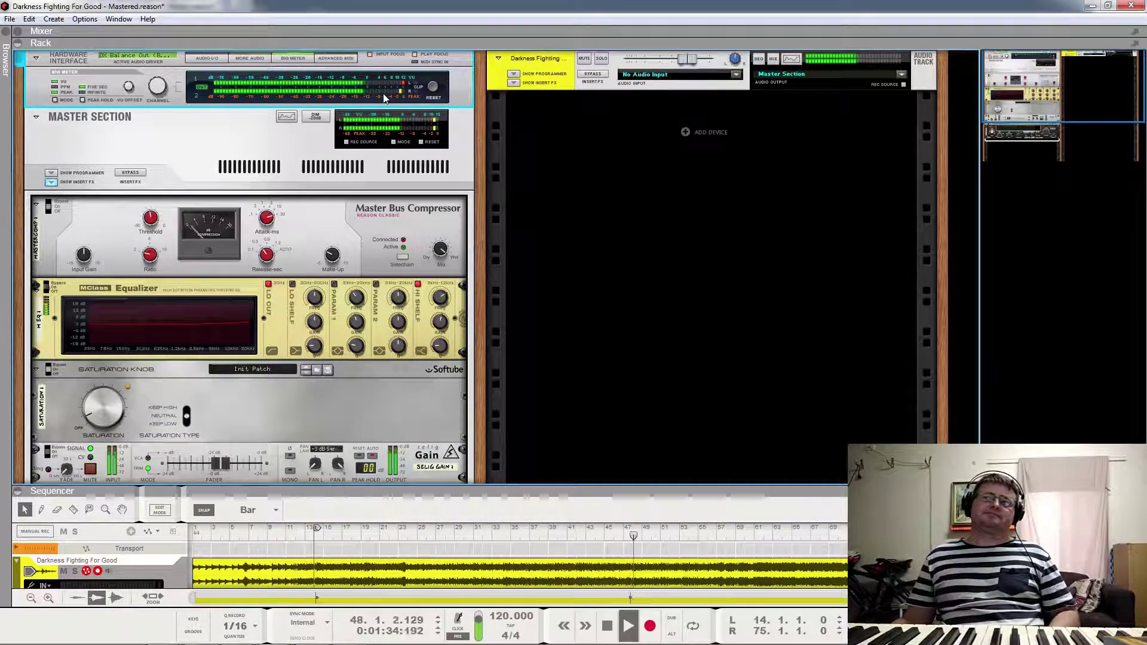
{"action": "key", "text": "space"}
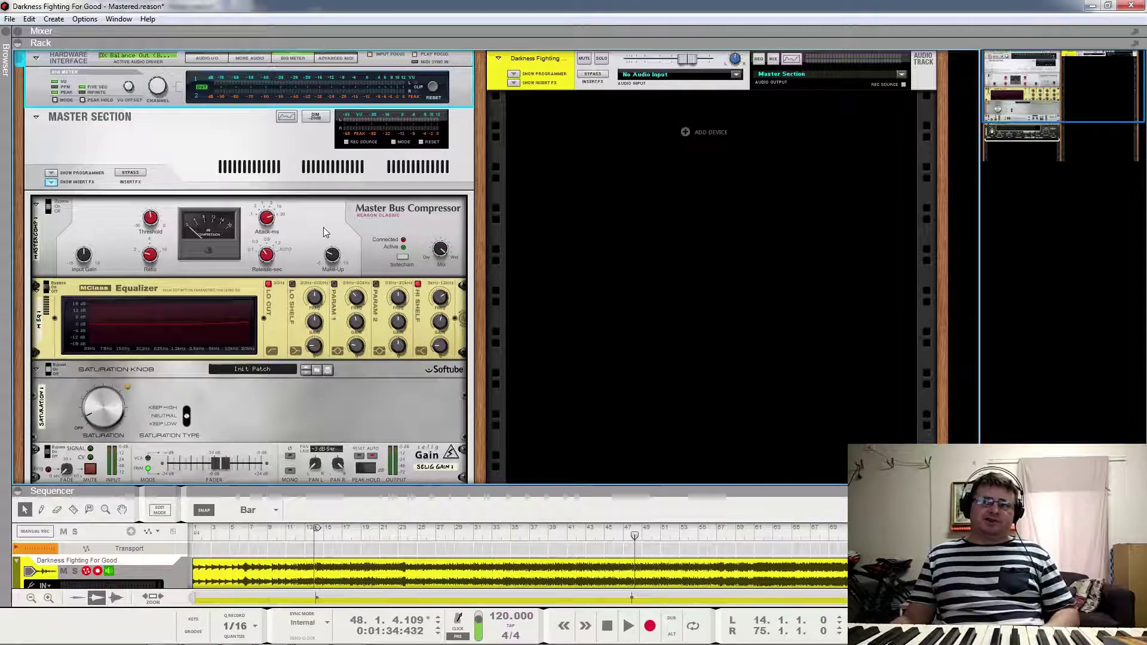
Step: Compare the playback with the master insert effects bypassed and active
{"action": "key", "text": "space"}
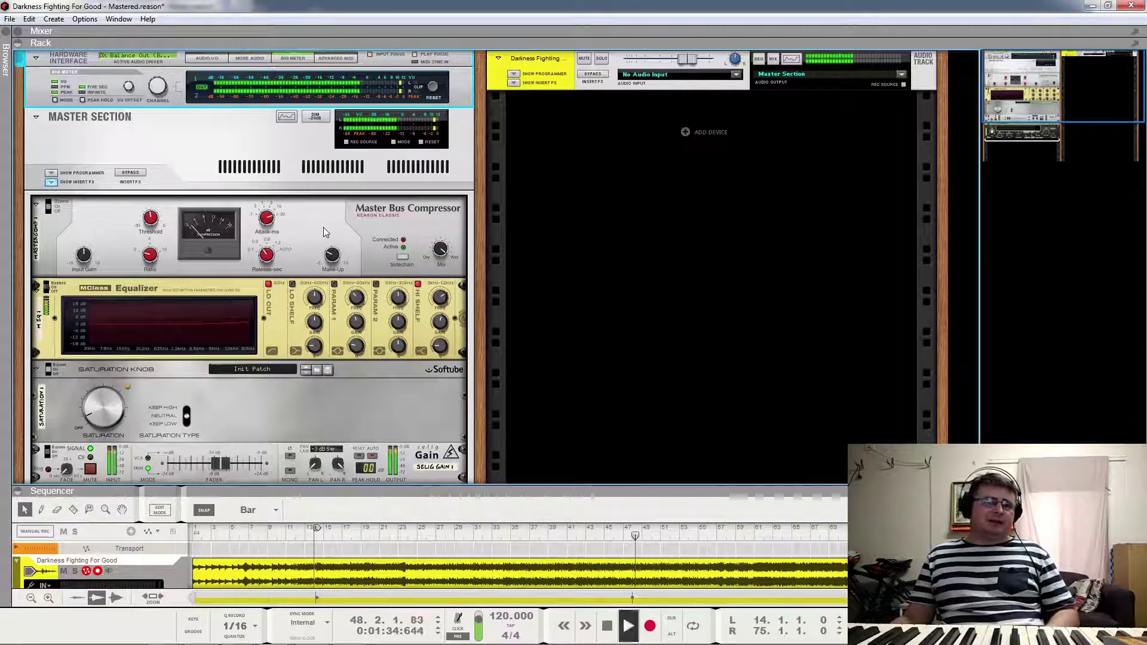
{"action": "left_click", "coordinate": [137, 173]}
{"action": "left_click", "coordinate": [136, 175]}
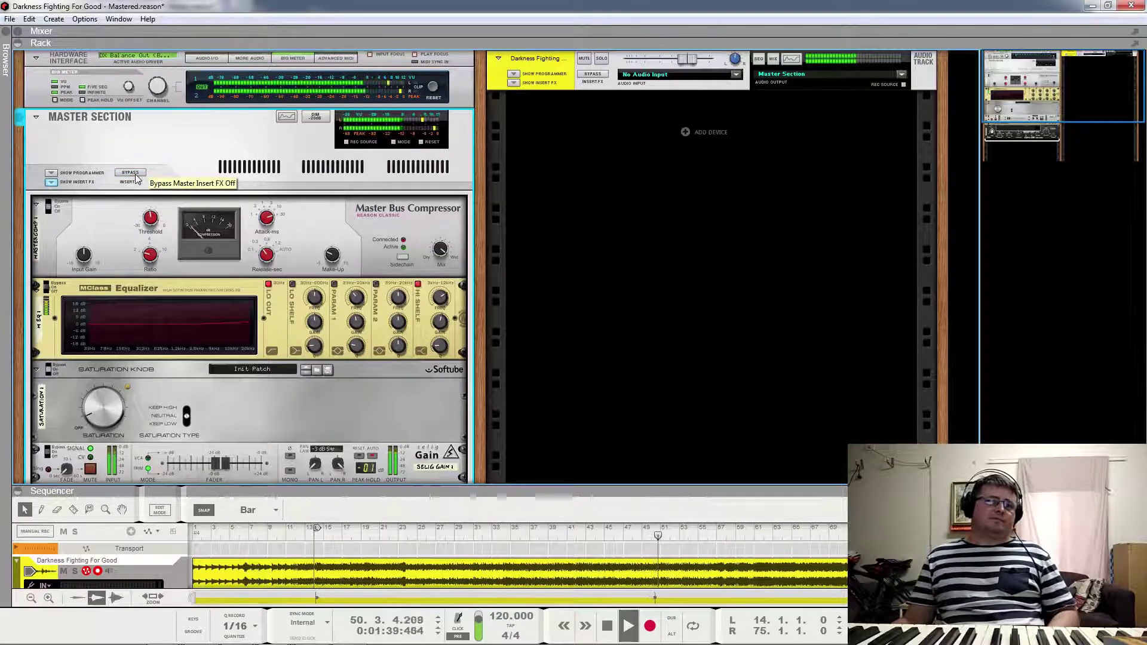
{"action": "key", "text": "space"}
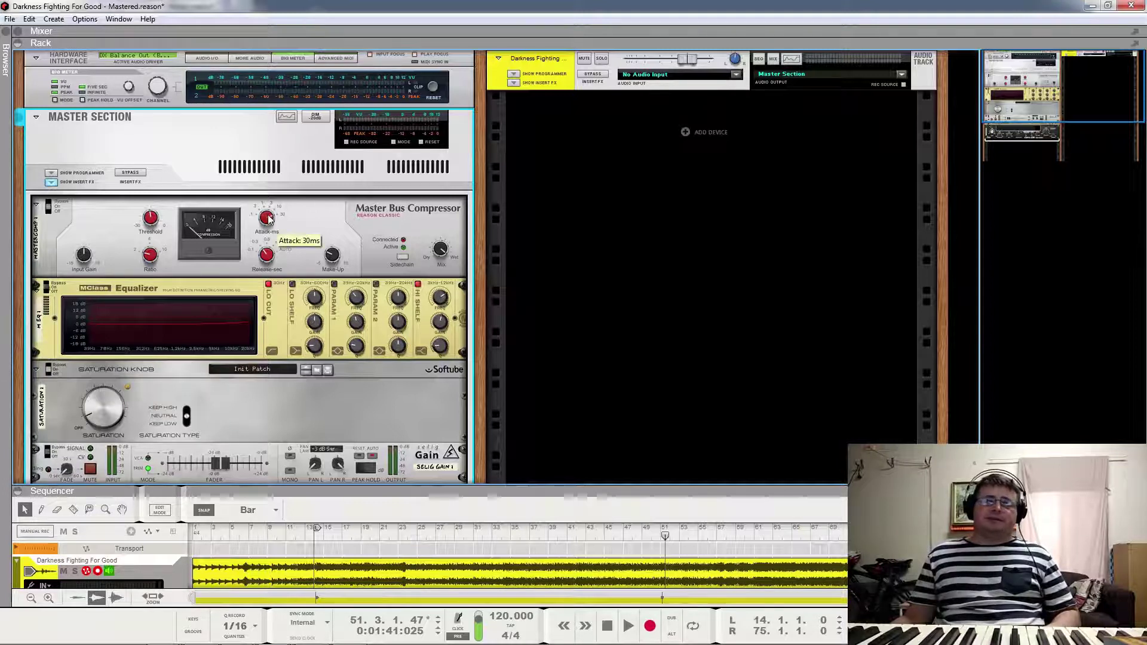
Step: Try a faster Attack on the Master Bus Compressor during playback and return it to 30 ms
{"action": "left_click_drag", "start_coordinate": [268, 219], "coordinate": [278, 271]}
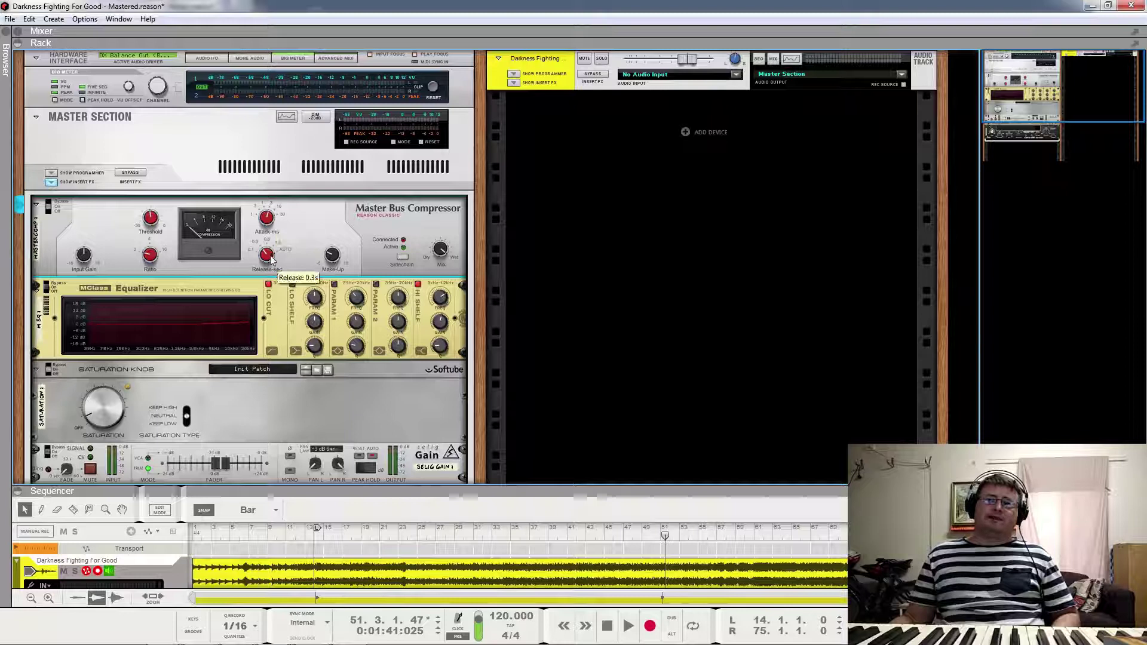
{"action": "left_click_drag", "start_coordinate": [267, 219], "coordinate": [267, 272]}
{"action": "key", "text": "space"}
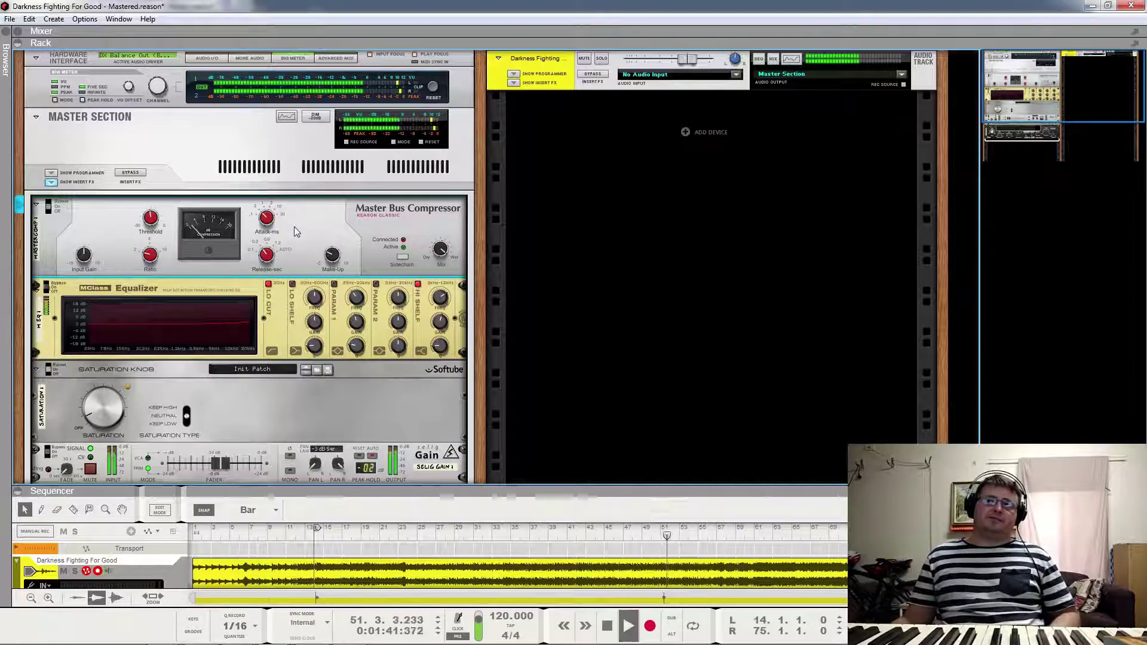
{"action": "left_click_drag", "start_coordinate": [267, 218], "coordinate": [265, 41]}
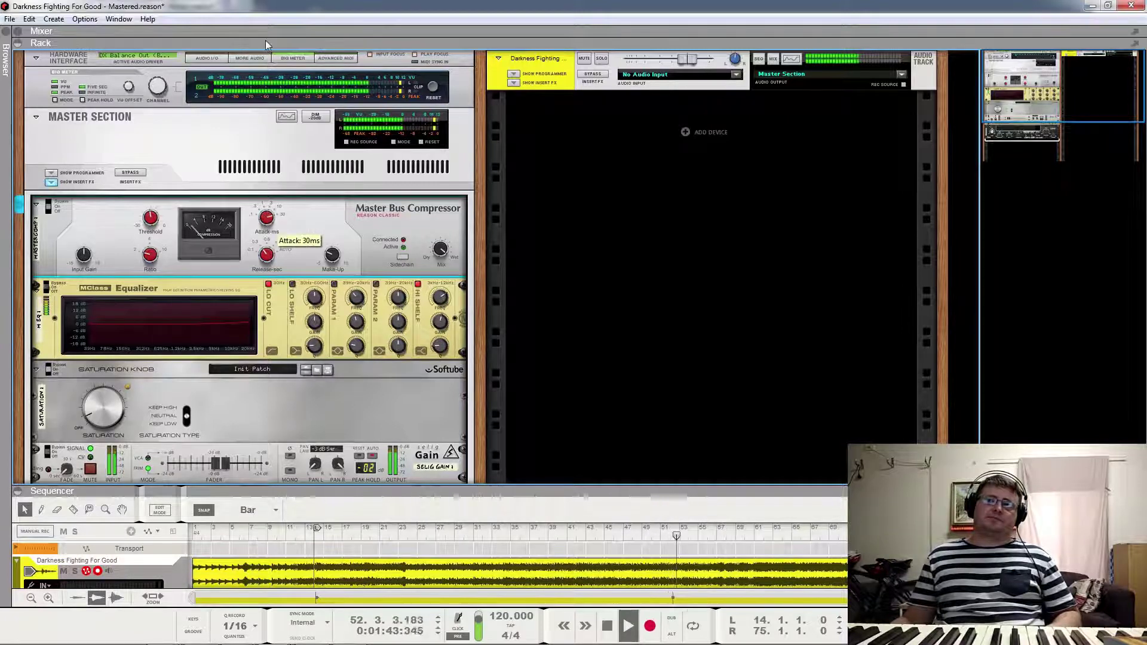
{"action": "key", "text": "space"}
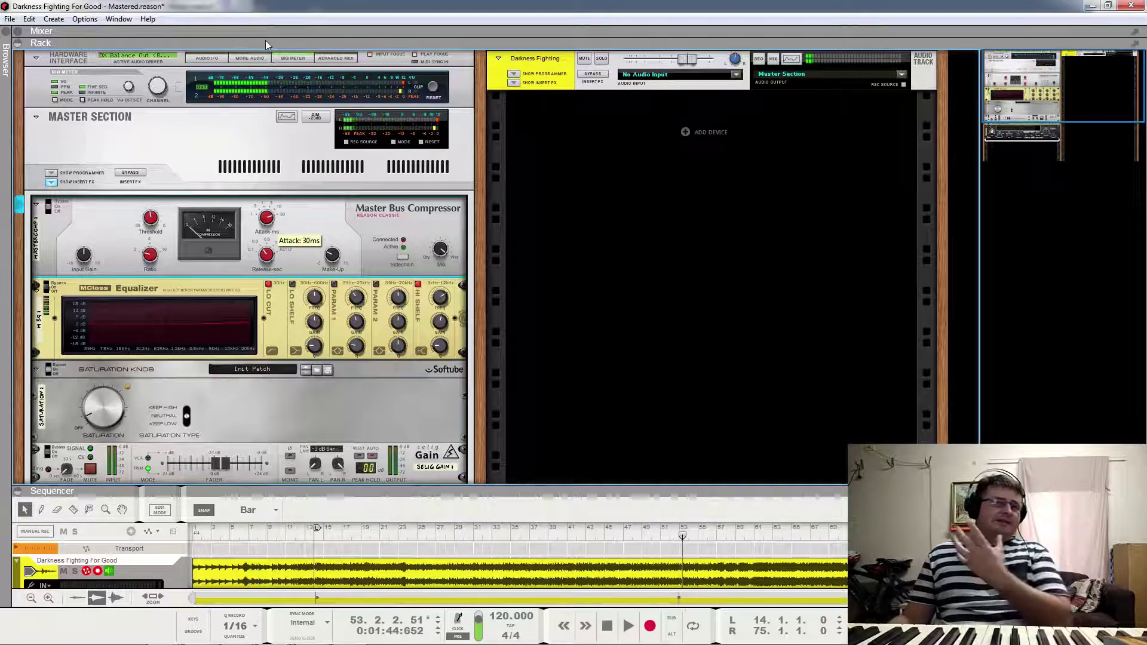
Step: Try Release times of 0.1 s and 0.3 s on the Master Bus Compressor while checking its gain reduction during playback
{"action": "left_click_drag", "start_coordinate": [265, 40], "coordinate": [260, 357]}
{"action": "key", "text": "space"}
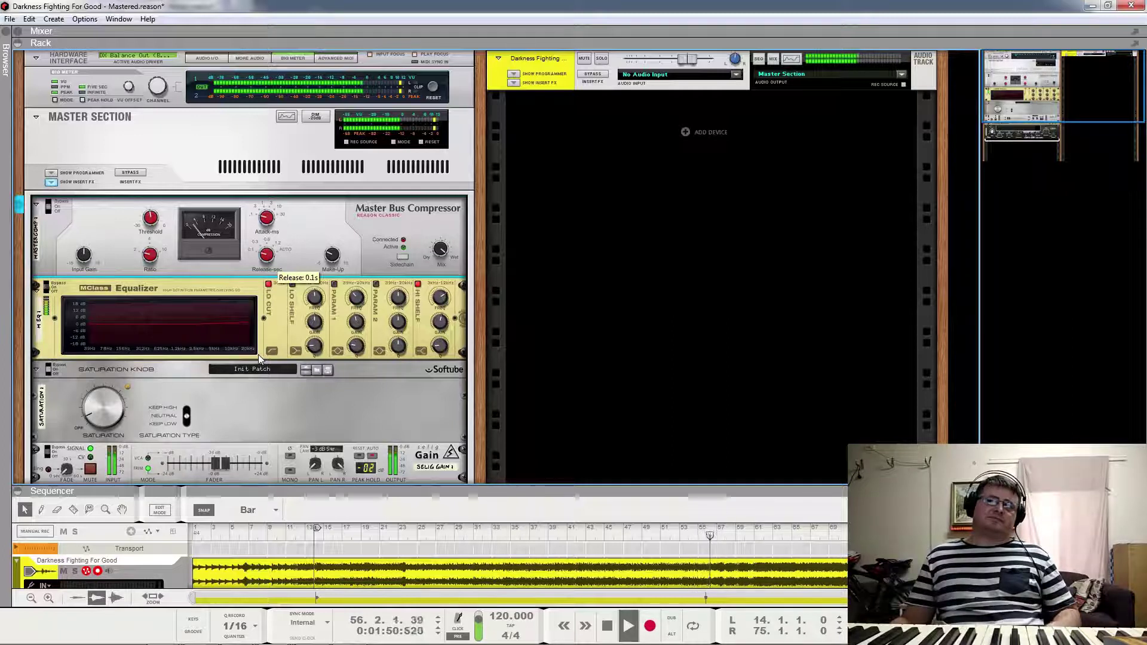
{"action": "key", "text": "space"}
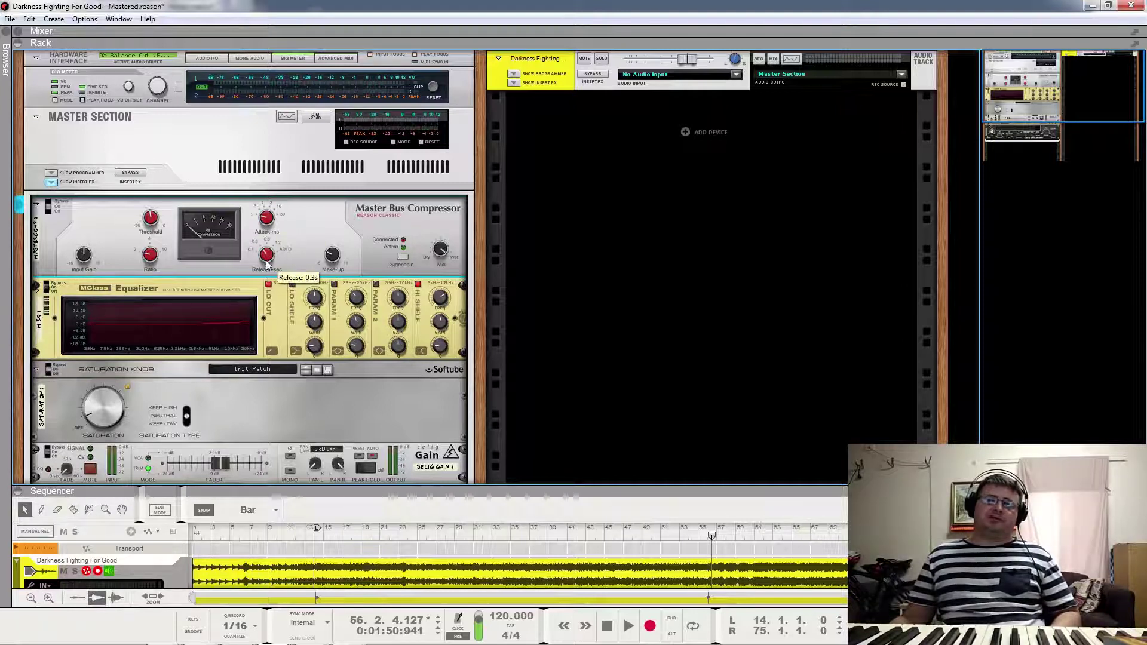
{"action": "key", "text": "space"}
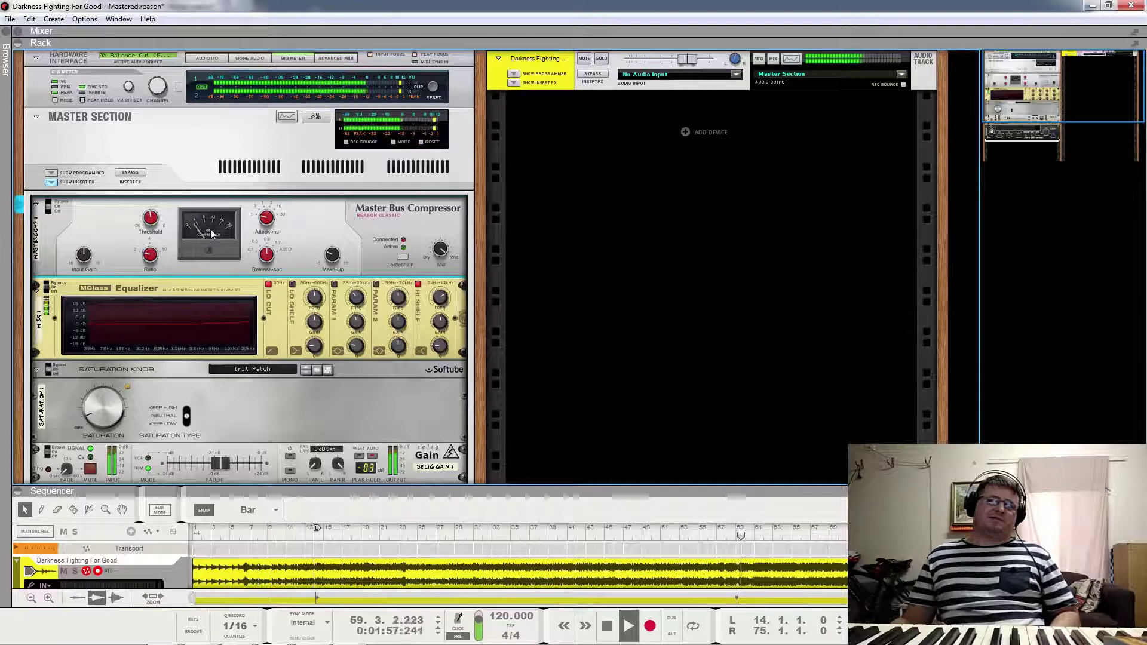
{"action": "key", "text": "space"}
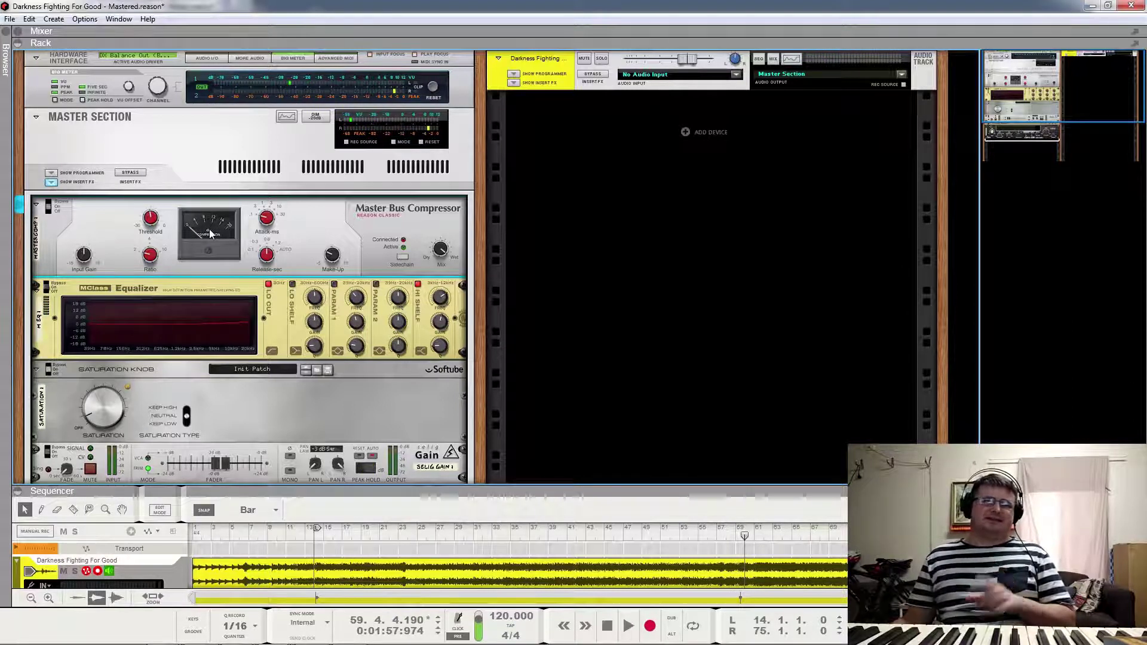
Step: Play the loud section just before bar 70 and check the Big Meter and Master Section levels
{"action": "mouse_move", "coordinate": [217, 466]}
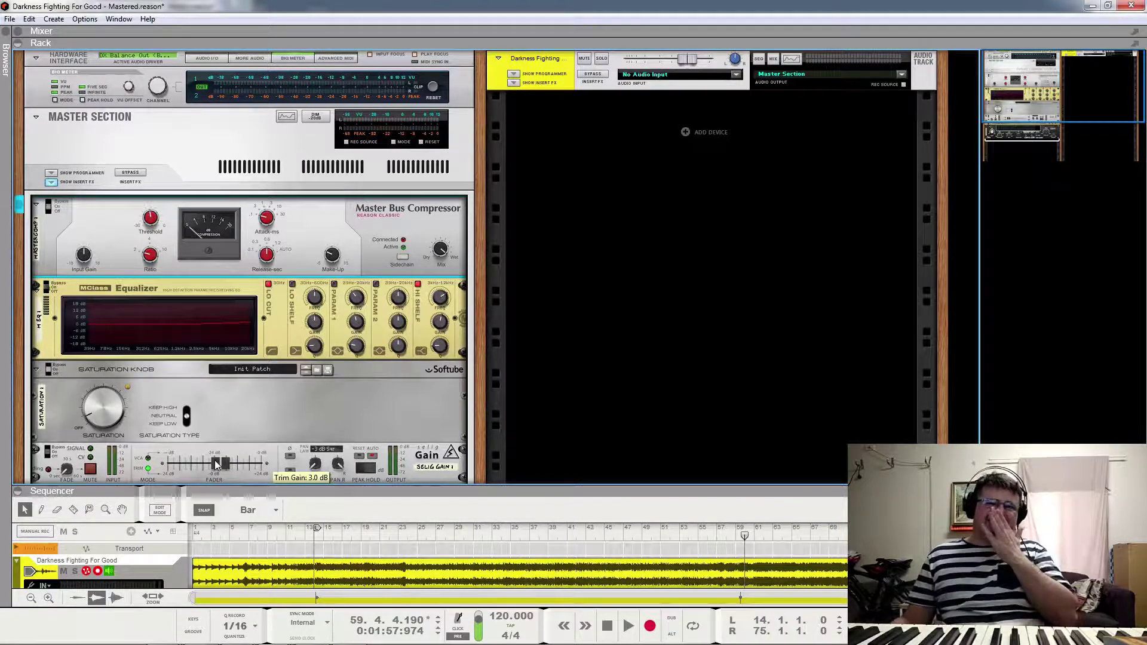
{"action": "key", "text": "space"}
{"action": "left_click", "coordinate": [825, 529]}
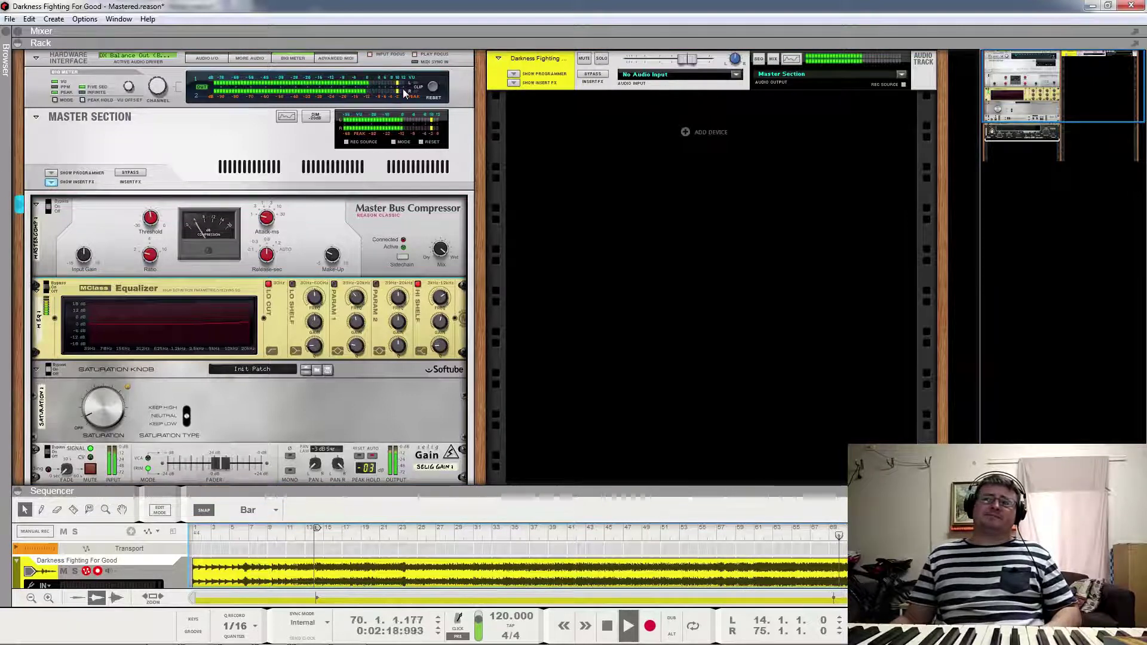
{"action": "key", "text": "space"}
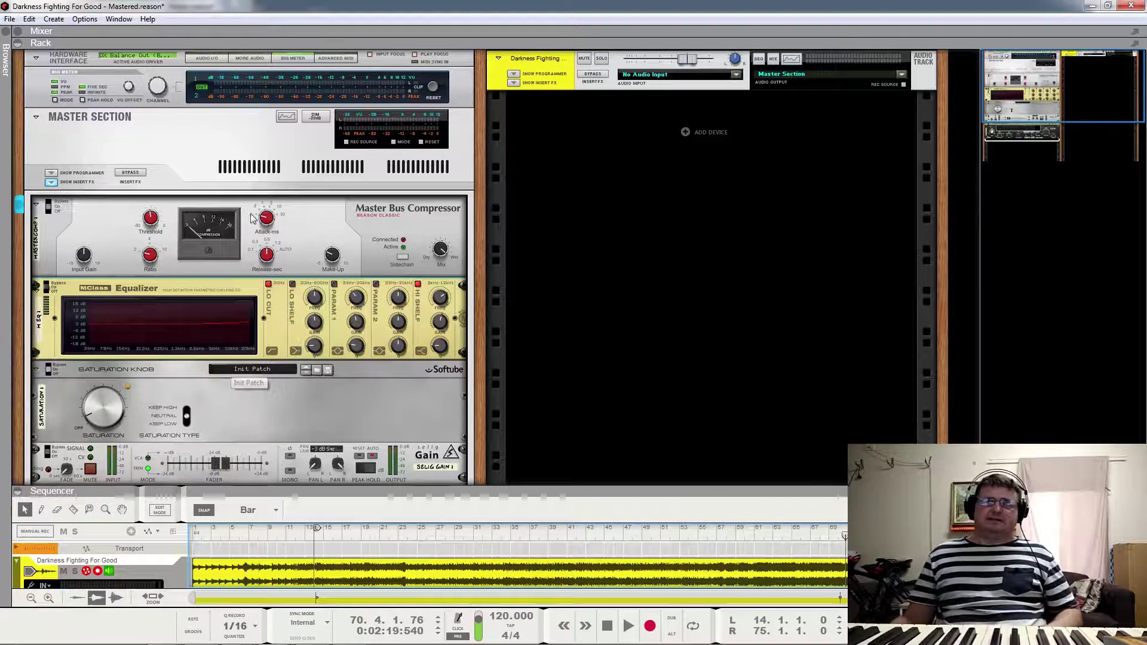
Step: Adjust the Master Bus Compressor's Attack by ear during playback and set its Release to 0.1 s
{"action": "left_click", "coordinate": [274, 205]}
{"action": "left_click_drag", "start_coordinate": [274, 201], "coordinate": [284, 171]}
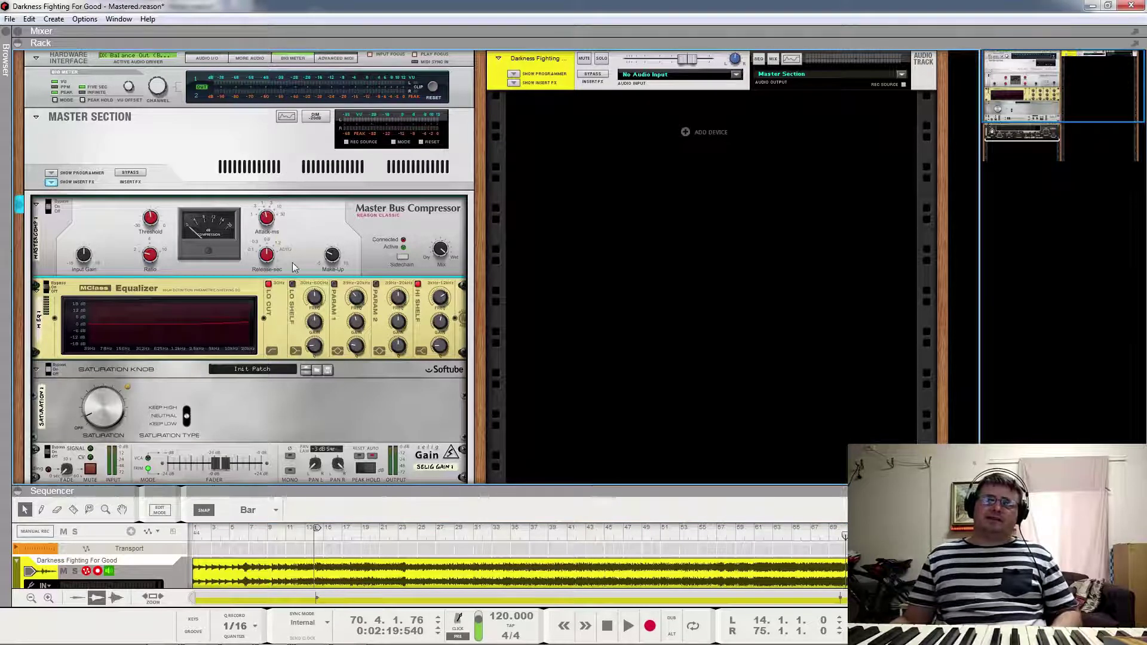
{"action": "key", "text": "space"}
{"action": "left_click_drag", "start_coordinate": [267, 220], "coordinate": [284, 188]}
{"action": "mouse_move", "coordinate": [266, 256]}
{"action": "mouse_move", "coordinate": [267, 256]}
{"action": "left_mouse_down"}
{"action": "mouse_move", "coordinate": [266, 324]}
{"action": "mouse_move", "coordinate": [267, 256]}
{"action": "left_mouse_up"}
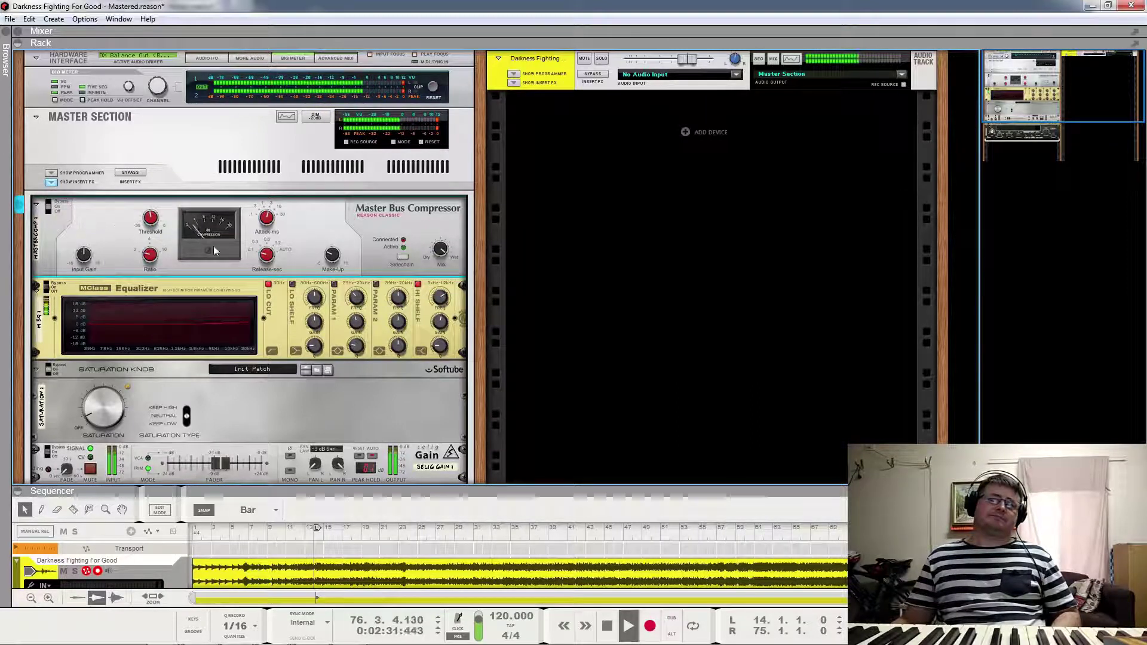
{"action": "key", "text": "space"}
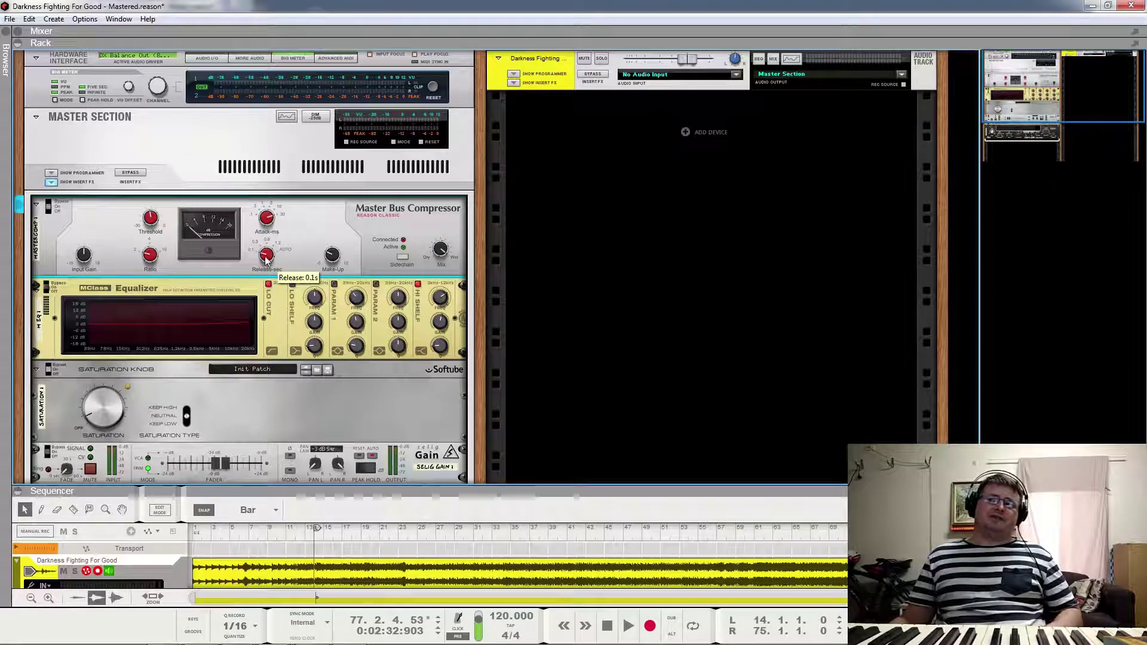
Step: Play another short passage from around bar 78 and readjust the Master Bus Compressor's Attack
{"action": "key", "text": "space"}
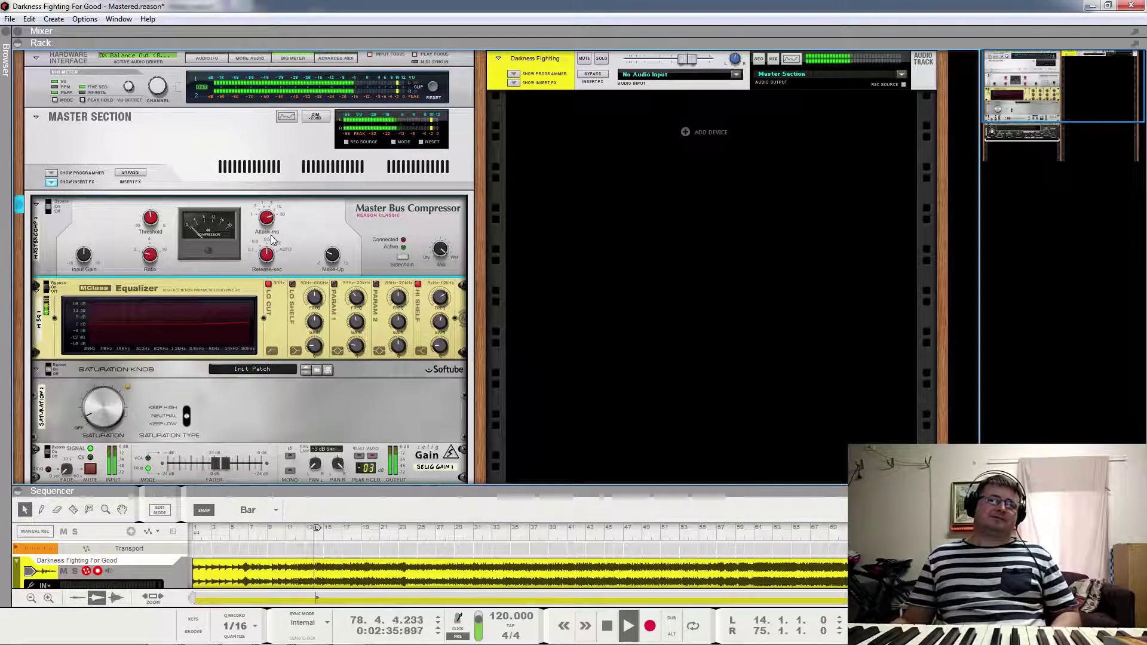
{"action": "key", "text": "space"}
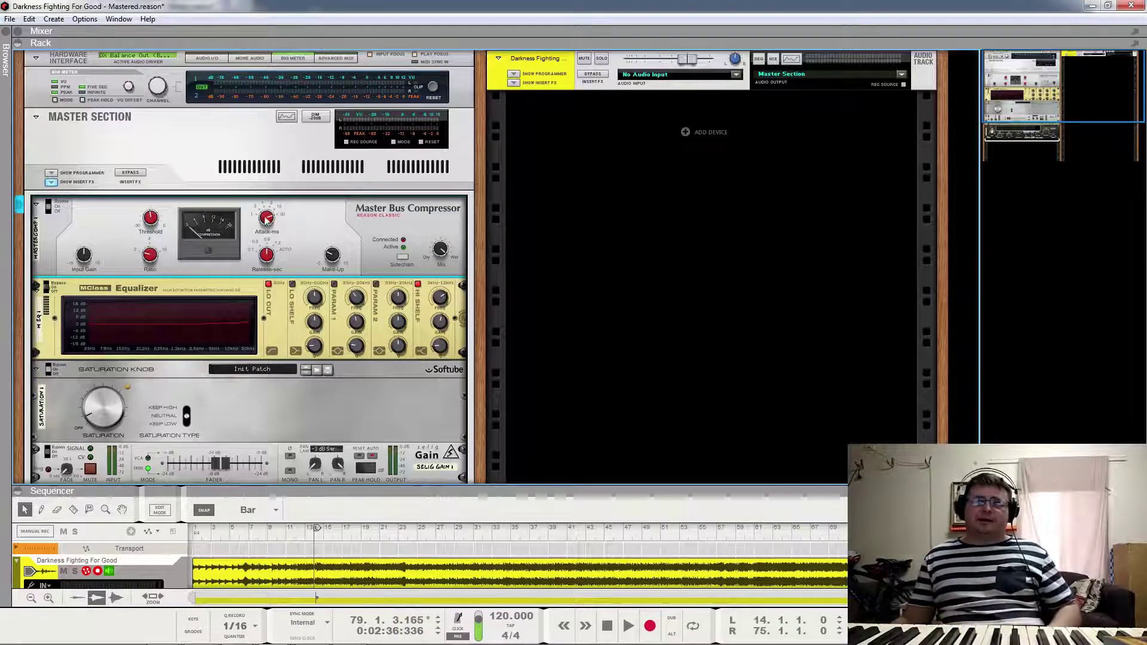
{"action": "left_click_drag", "start_coordinate": [281, 313], "coordinate": [279, 319]}
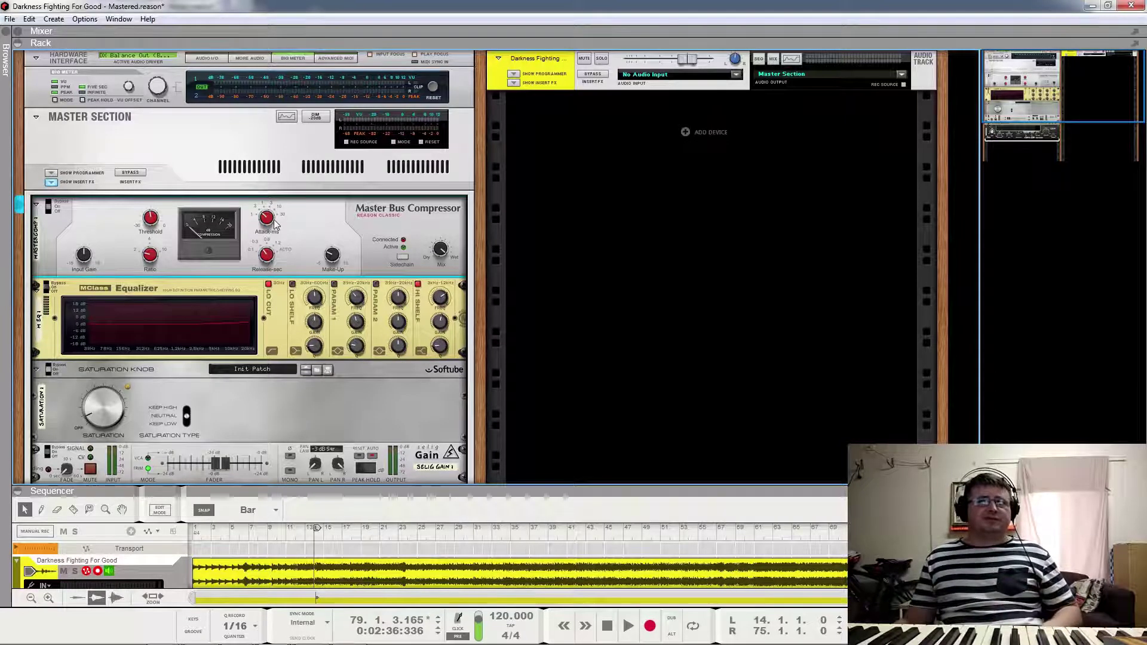
{"action": "mouse_move", "coordinate": [273, 256]}
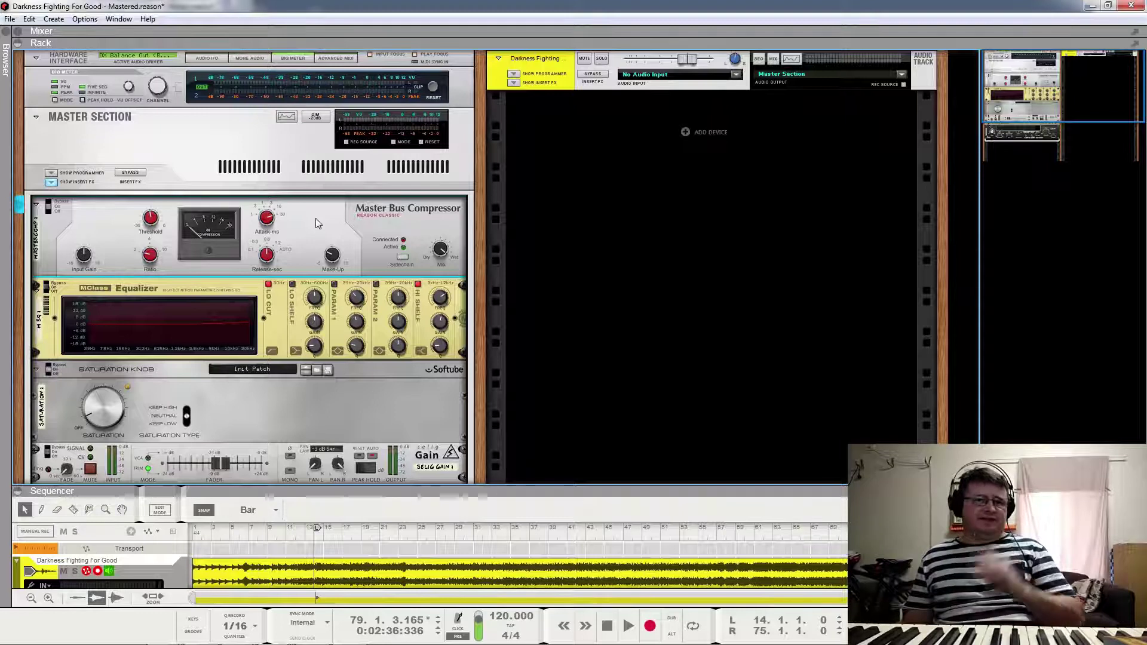
Step: Close the current song and compare playback of Van's Smashing Theme 2 with the master insert effects bypassed and active
{"action": "left_click", "coordinate": [1131, 5]}
{"action": "left_click", "coordinate": [572, 346]}
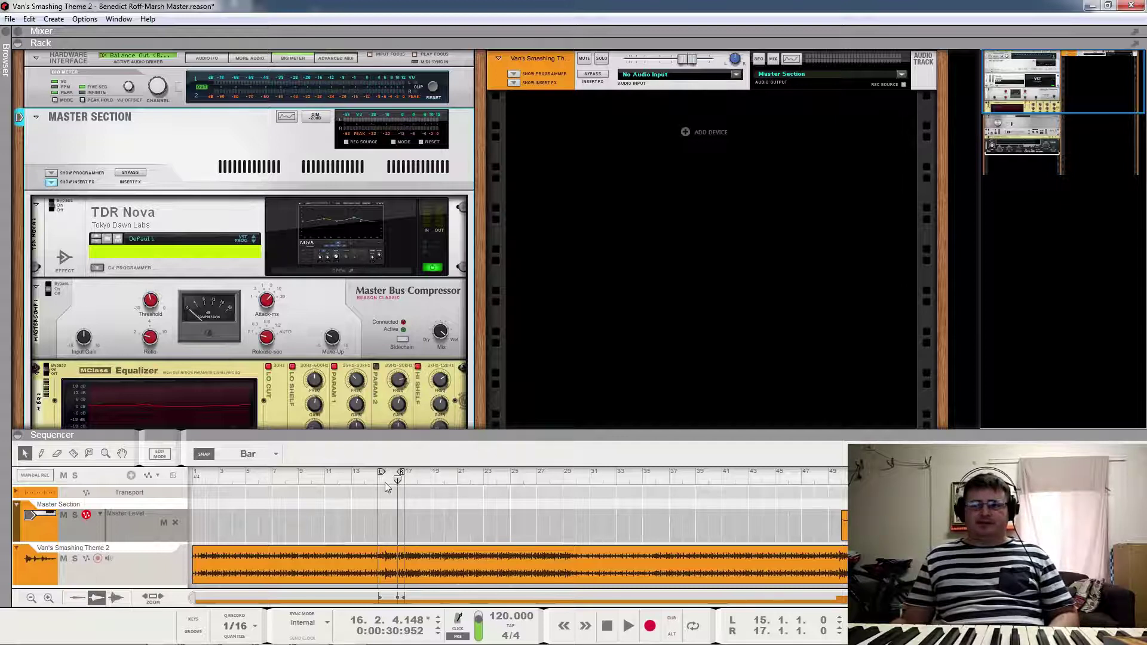
{"action": "key", "text": "space"}
{"action": "left_click", "coordinate": [130, 173]}
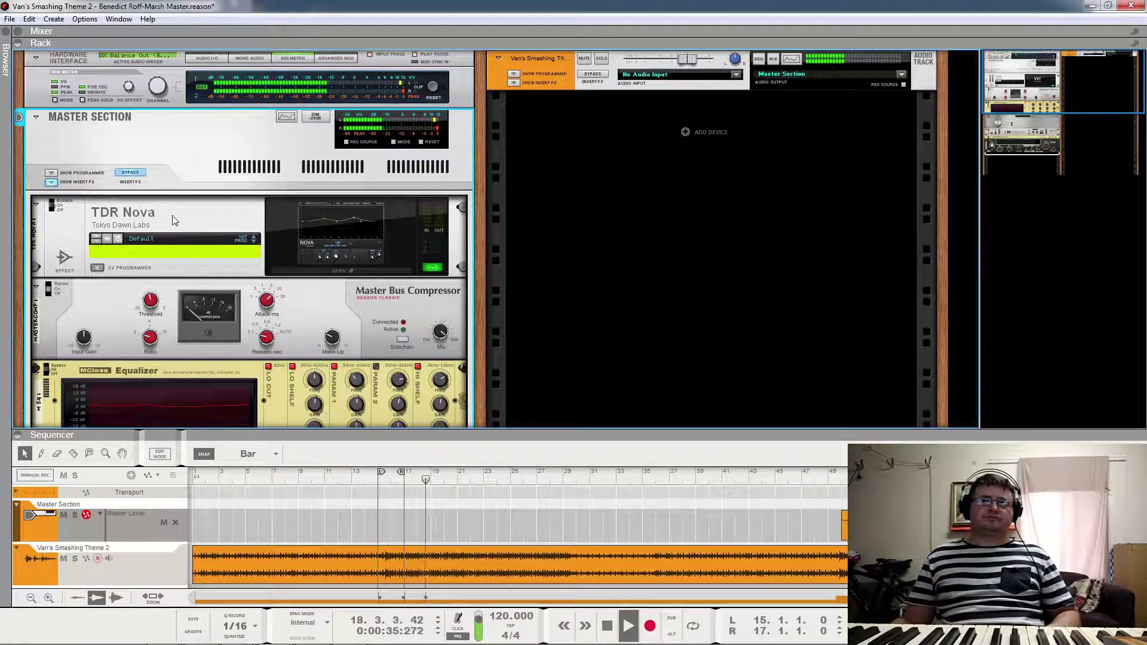
{"action": "left_click", "coordinate": [131, 174]}
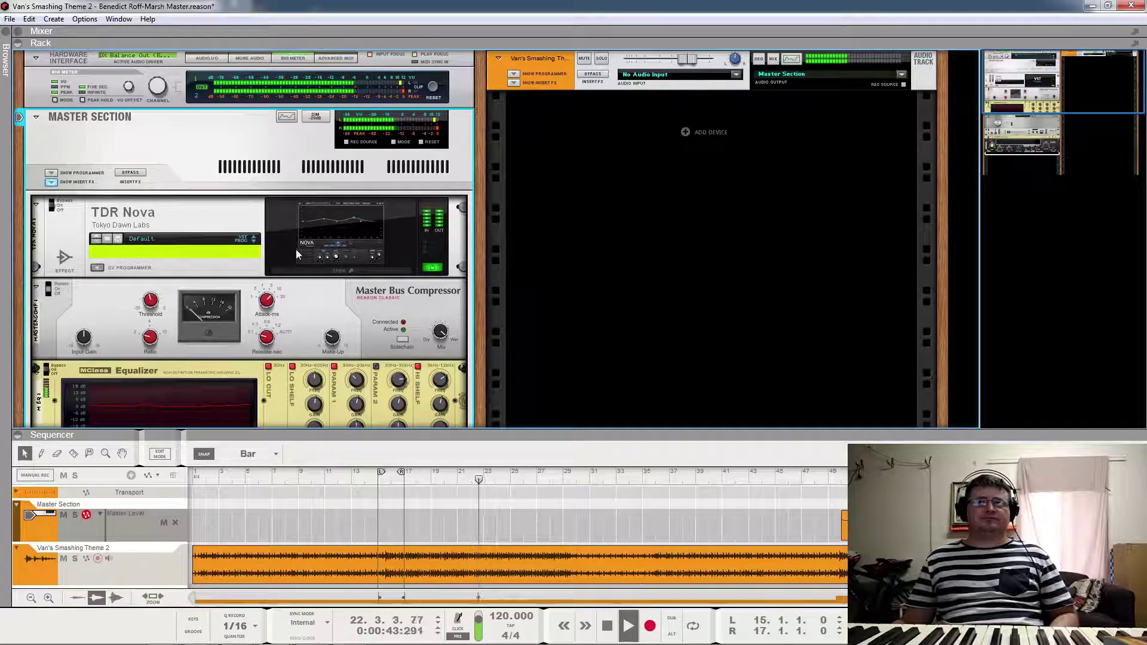
{"action": "key", "text": "space"}
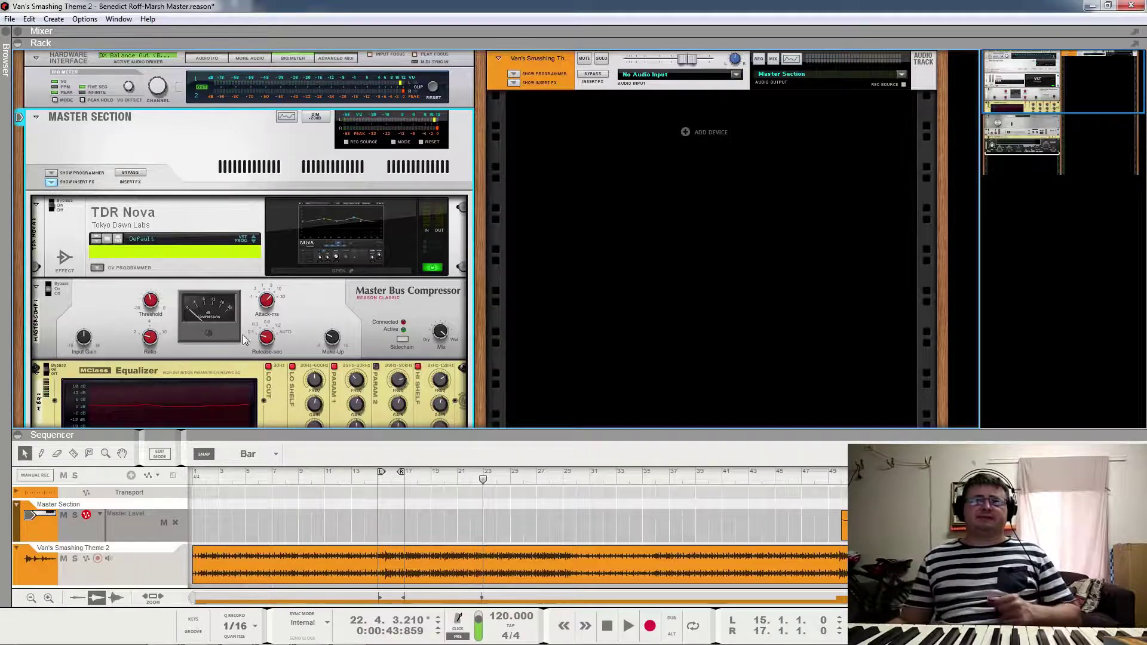
Step: Open the TDR Nova editor from the master insert chain, move it beside the rack devices and keep it open
{"action": "scroll", "coordinate": [276, 332], "scroll_direction": "down", "scroll_amount": 10}
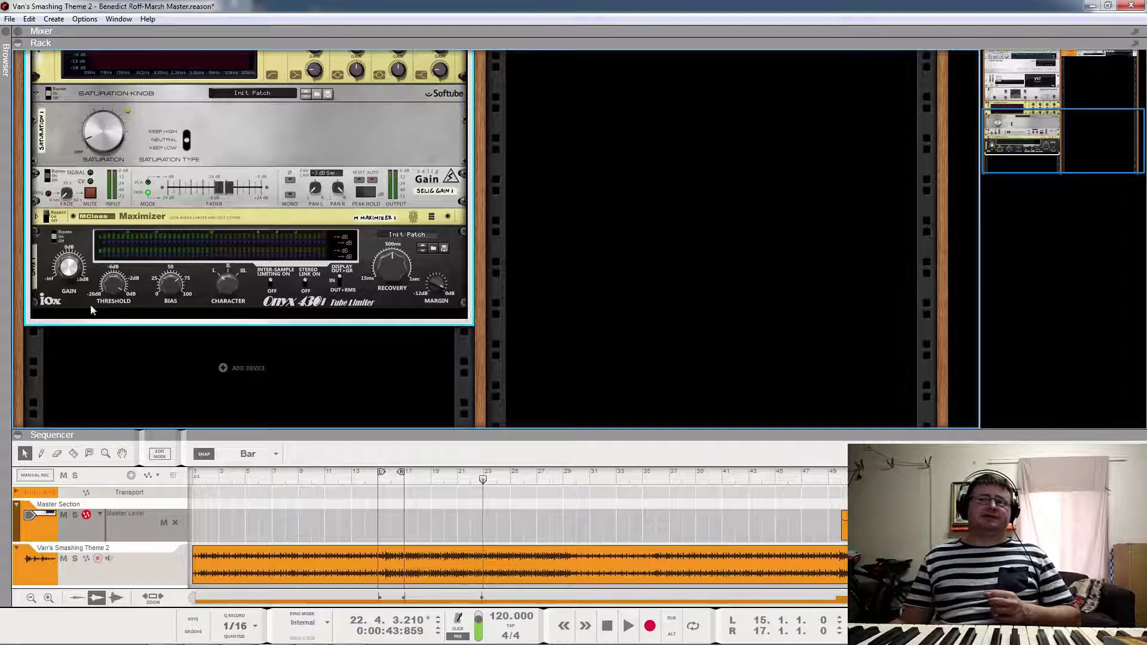
{"action": "scroll", "coordinate": [331, 331], "scroll_direction": "up", "scroll_amount": 10}
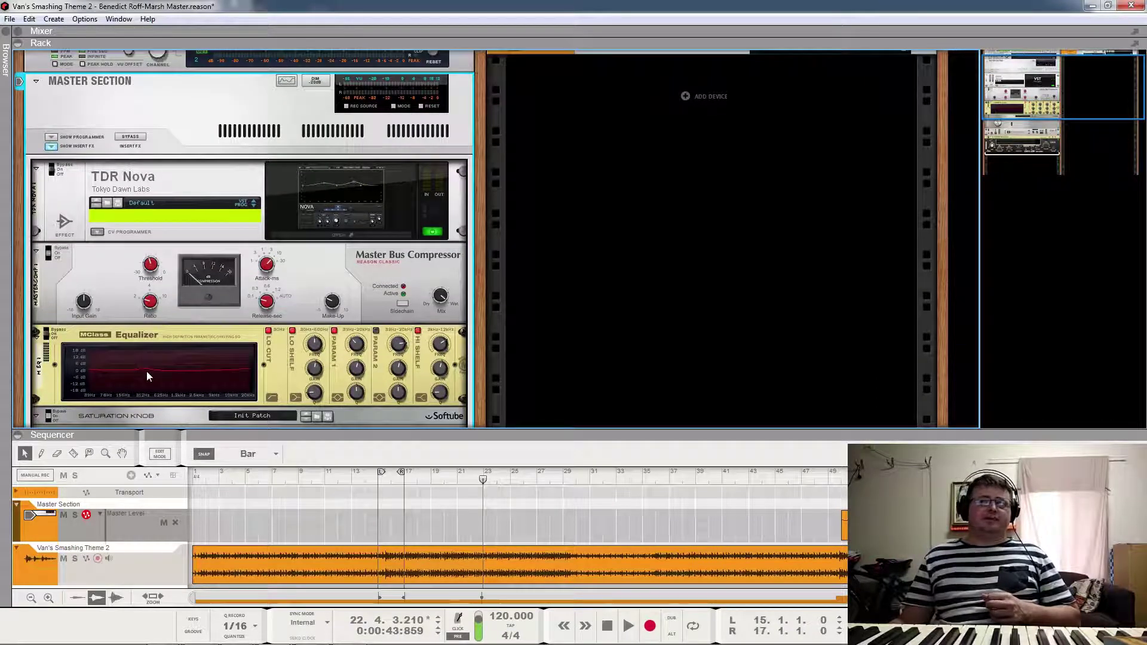
{"action": "left_click", "coordinate": [317, 196]}
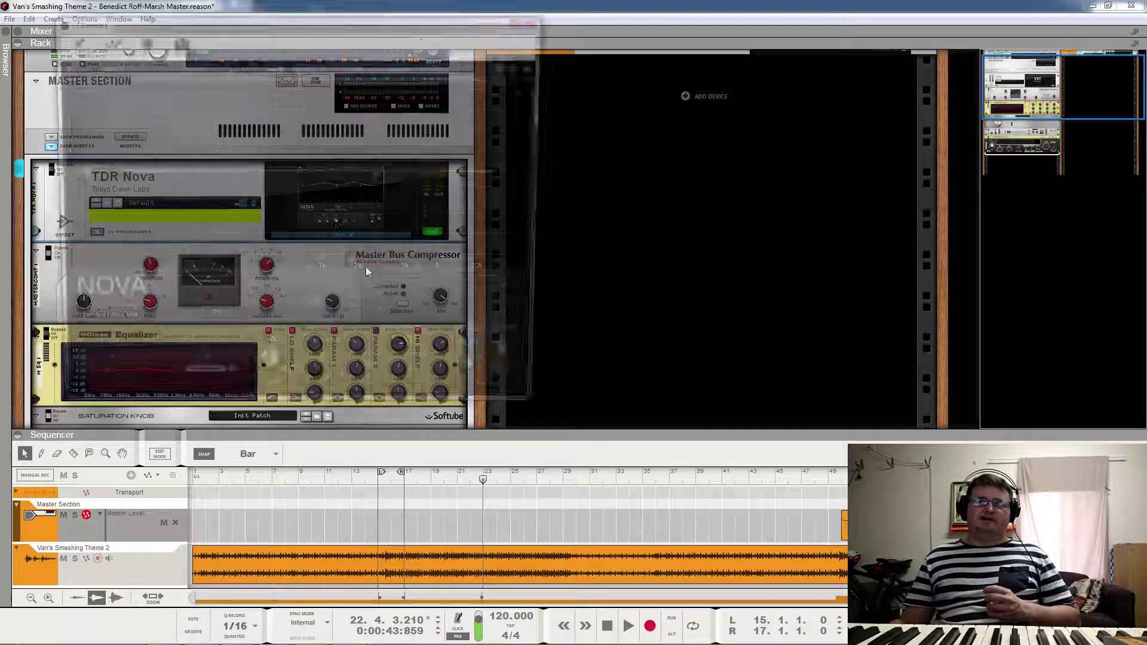
{"action": "left_click_drag", "start_coordinate": [361, 21], "coordinate": [836, 67]}
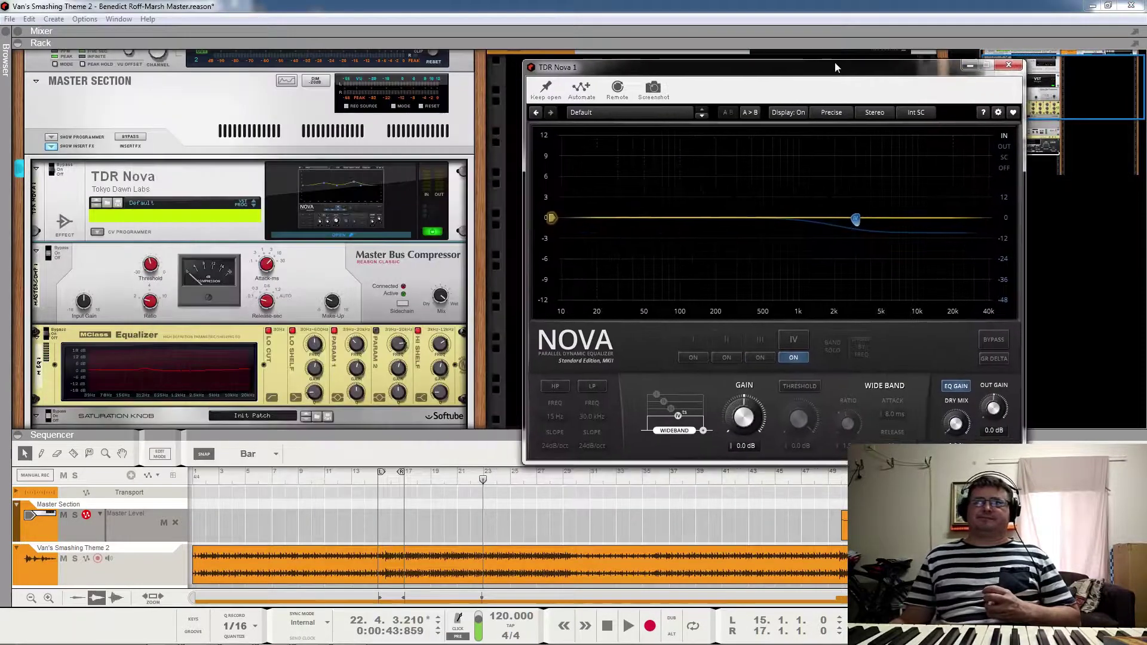
{"action": "left_click", "coordinate": [550, 88]}
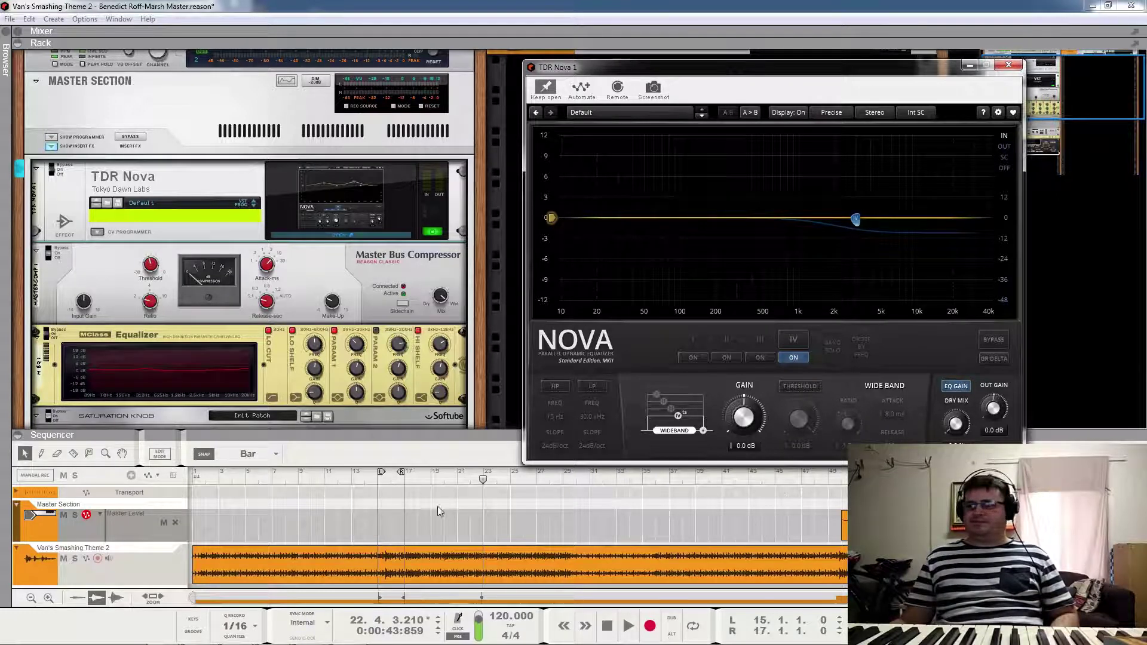
Step: Play Van's Smashing Theme 2 from the left locator at bar 15 to watch TDR Nova's dynamic EQ response
{"action": "left_click", "coordinate": [361, 490]}
{"action": "key", "text": "KP_1"}
{"action": "key", "text": "space"}
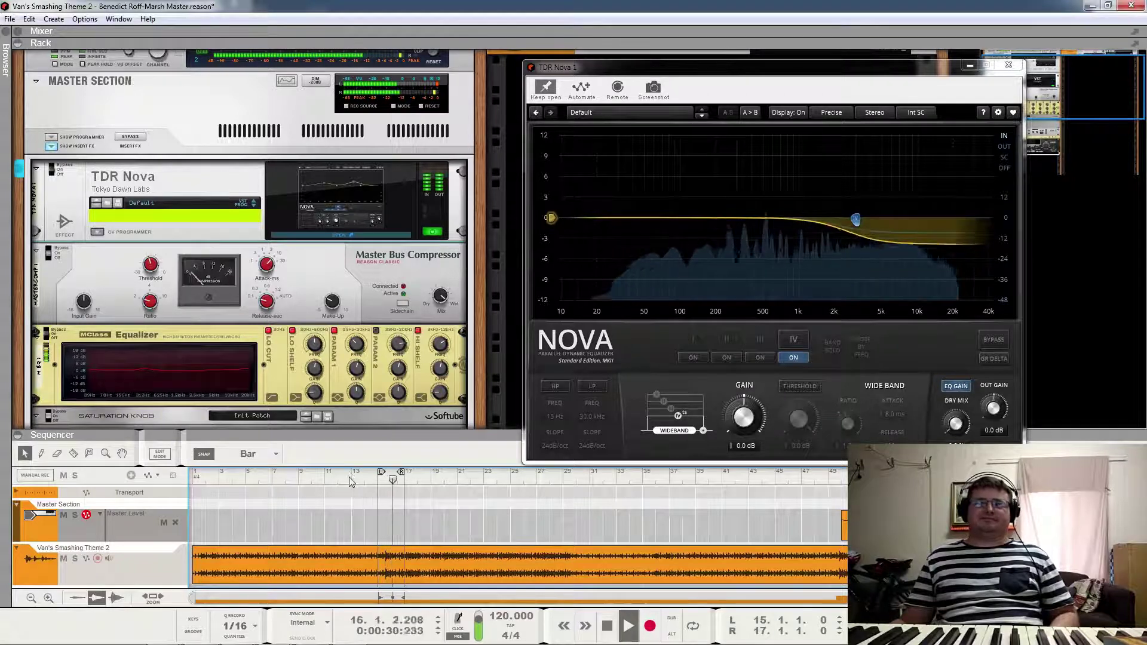
Step: Stop playback and replay the passage from bar 13 to watch TDR Nova's high-frequency gain reduction
{"action": "key", "text": "space"}
{"action": "left_click", "coordinate": [352, 481]}
{"action": "key", "text": "space"}
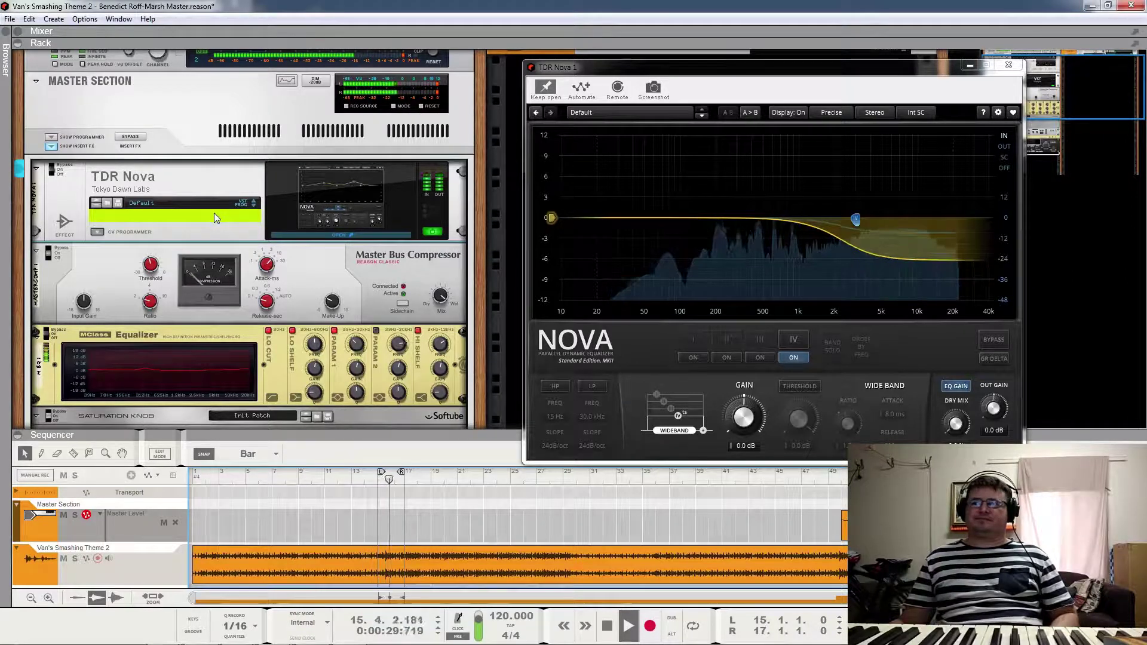
{"action": "key", "text": "space"}
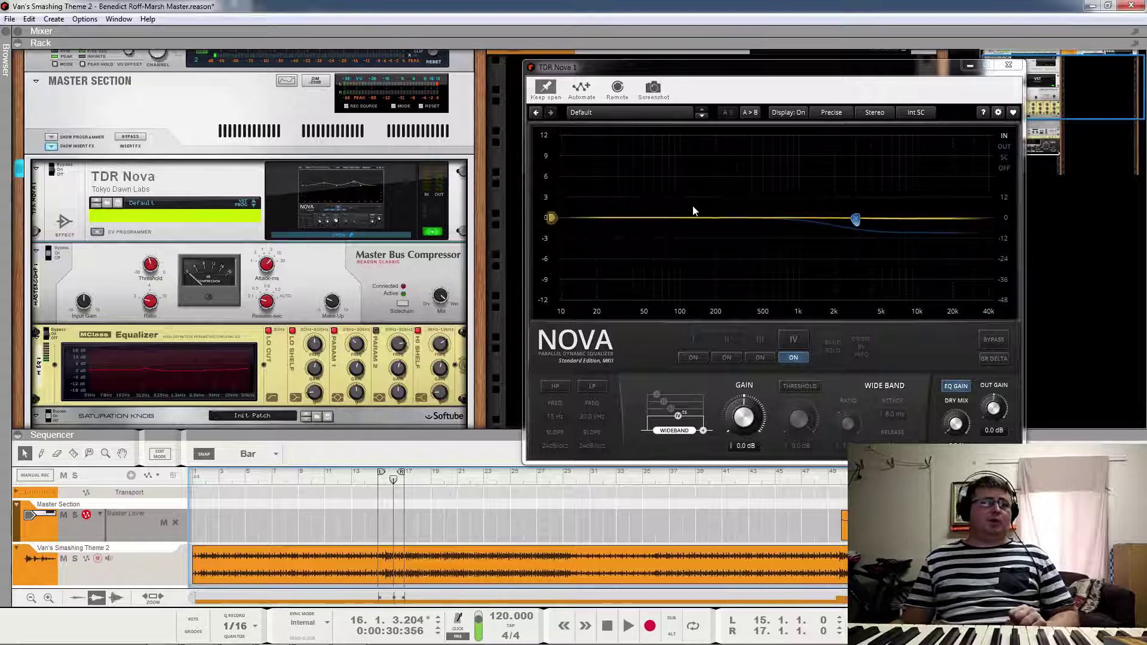
Step: Audition the song from bar 13 with TDR Nova's band IV switched off, then stop and switch the band back on
{"action": "left_click", "coordinate": [803, 359]}
{"action": "left_click", "coordinate": [353, 485]}
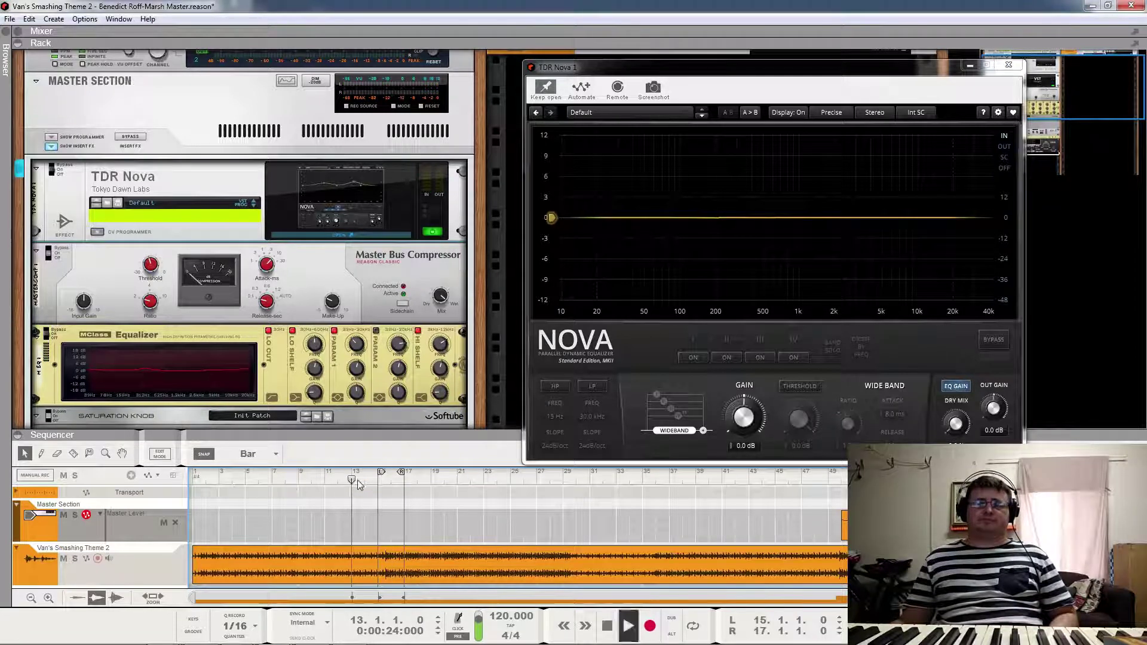
{"action": "key", "text": "space"}
{"action": "scroll", "coordinate": [399, 349], "scroll_direction": "up", "scroll_amount": 1}
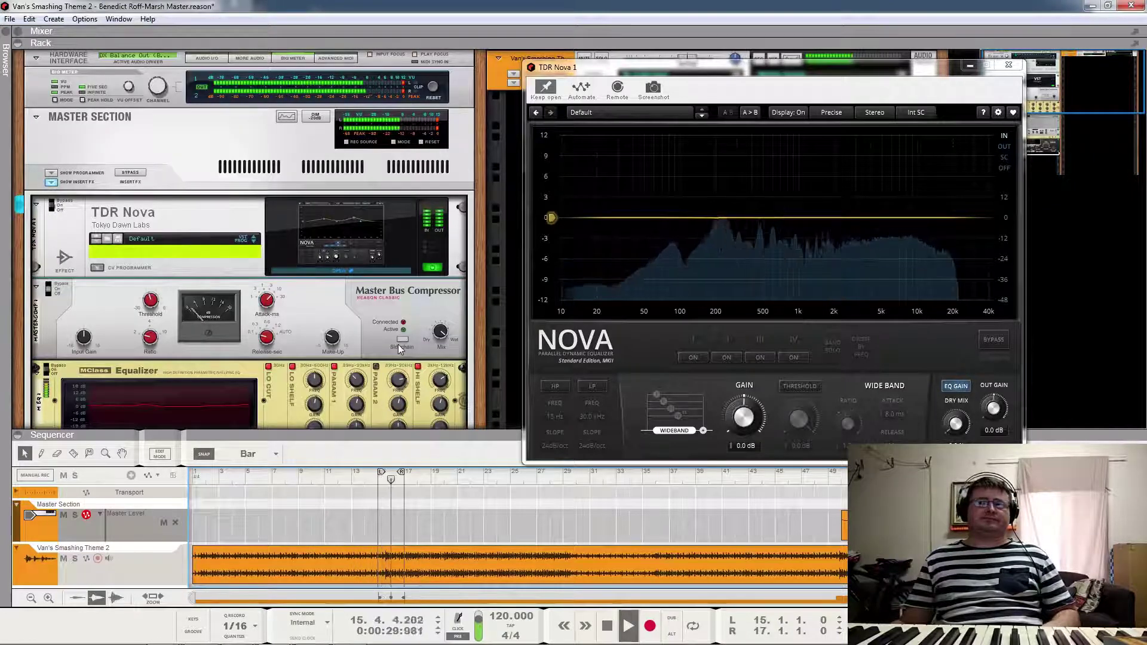
{"action": "key", "text": "space"}
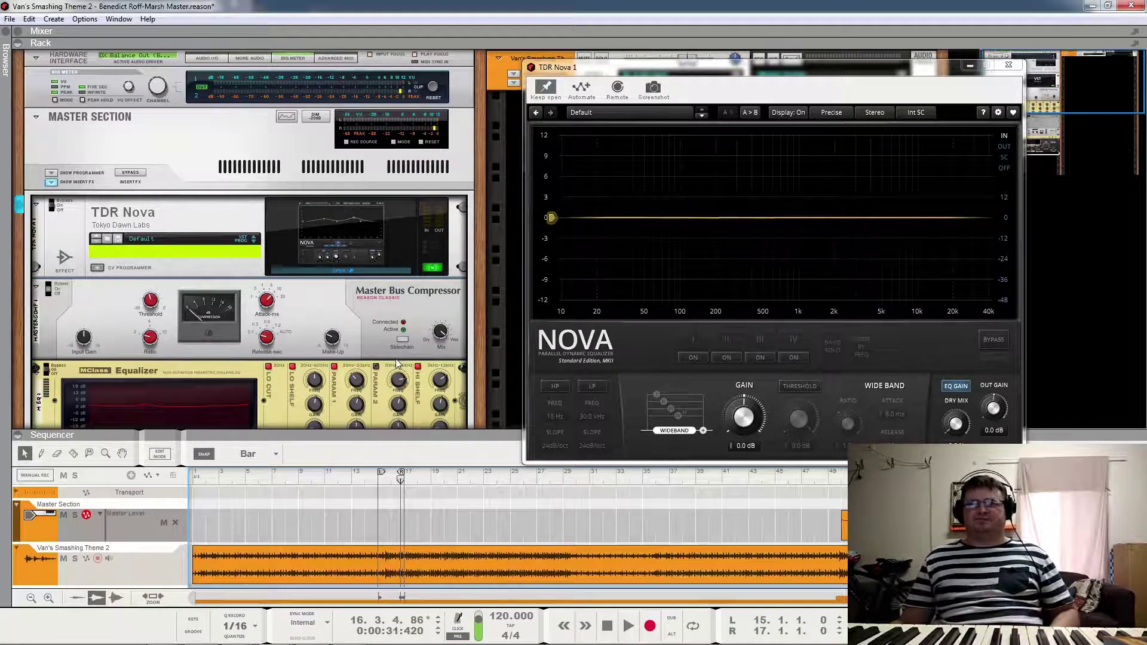
{"action": "scroll", "coordinate": [397, 362], "scroll_direction": "down", "scroll_amount": 3}
{"action": "scroll", "coordinate": [359, 324], "scroll_direction": "up", "scroll_amount": 3}
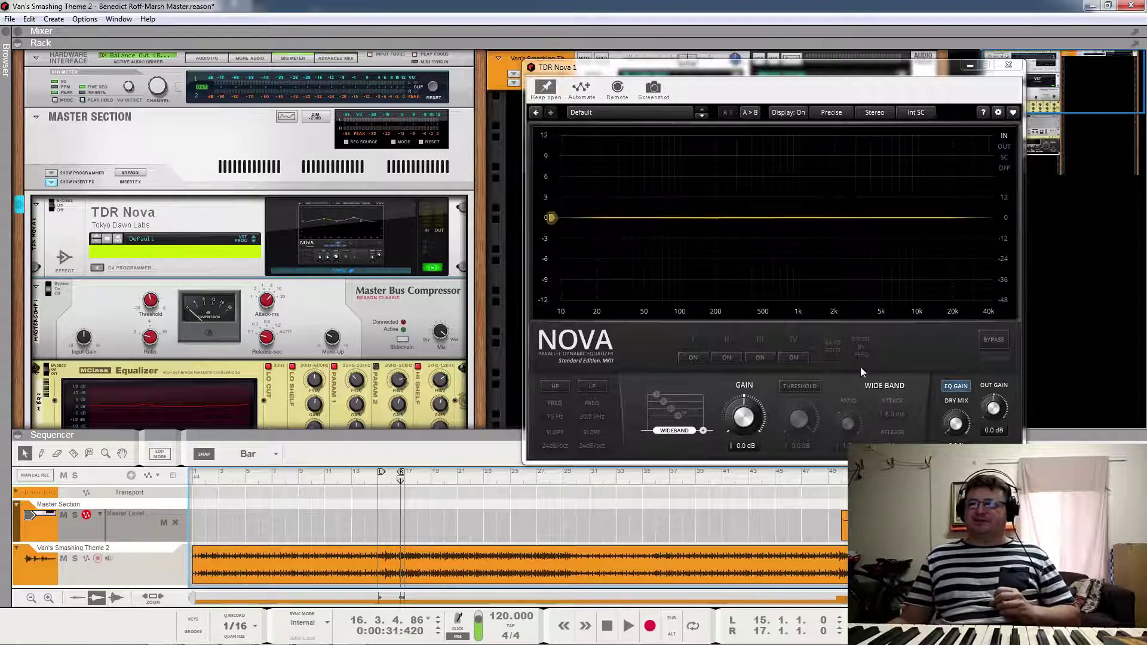
{"action": "left_click", "coordinate": [797, 358]}
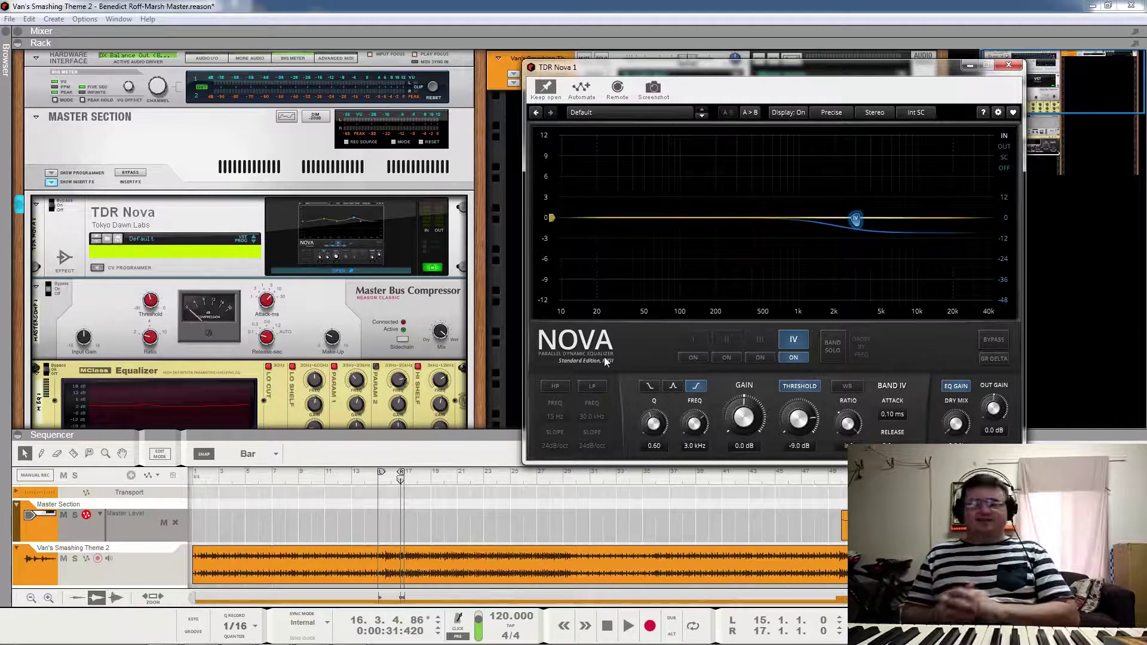
Step: Switch on TDR Nova's band II, move it to about 96 Hz and enable its threshold at -16.4 dB
{"action": "left_click", "coordinate": [729, 356]}
{"action": "left_click_drag", "start_coordinate": [723, 217], "coordinate": [680, 221]}
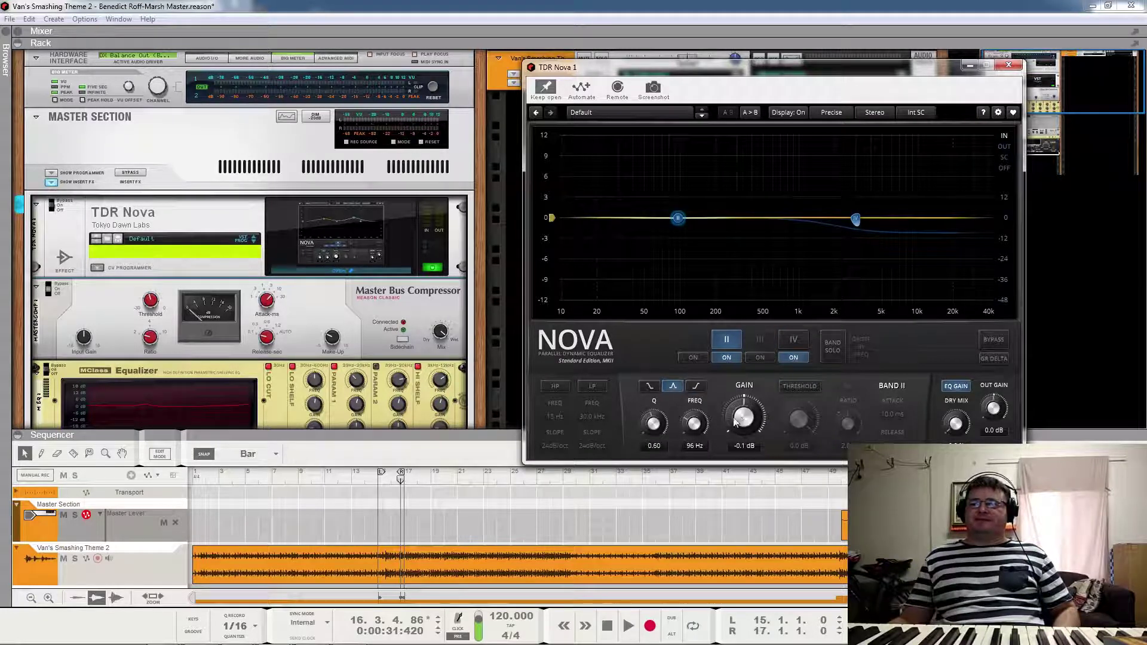
{"action": "left_click", "coordinate": [800, 386]}
{"action": "left_click_drag", "start_coordinate": [799, 418], "coordinate": [799, 449]}
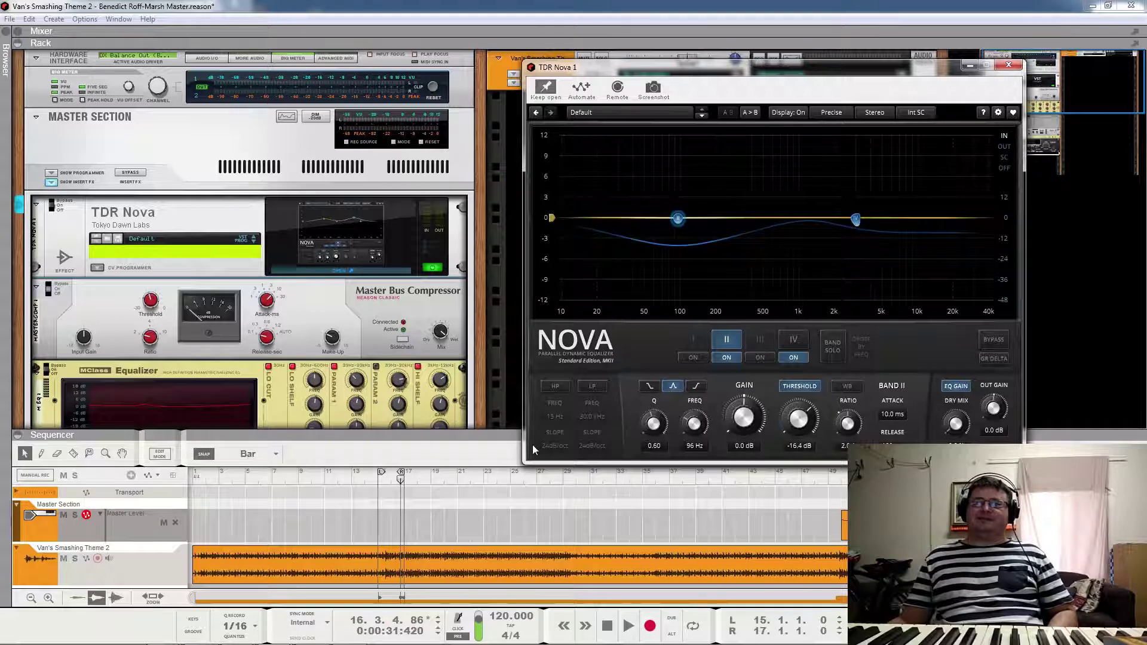
Step: Lower band II's threshold to -25.5 dB during playback, then stop and switch band II off
{"action": "key", "text": "space"}
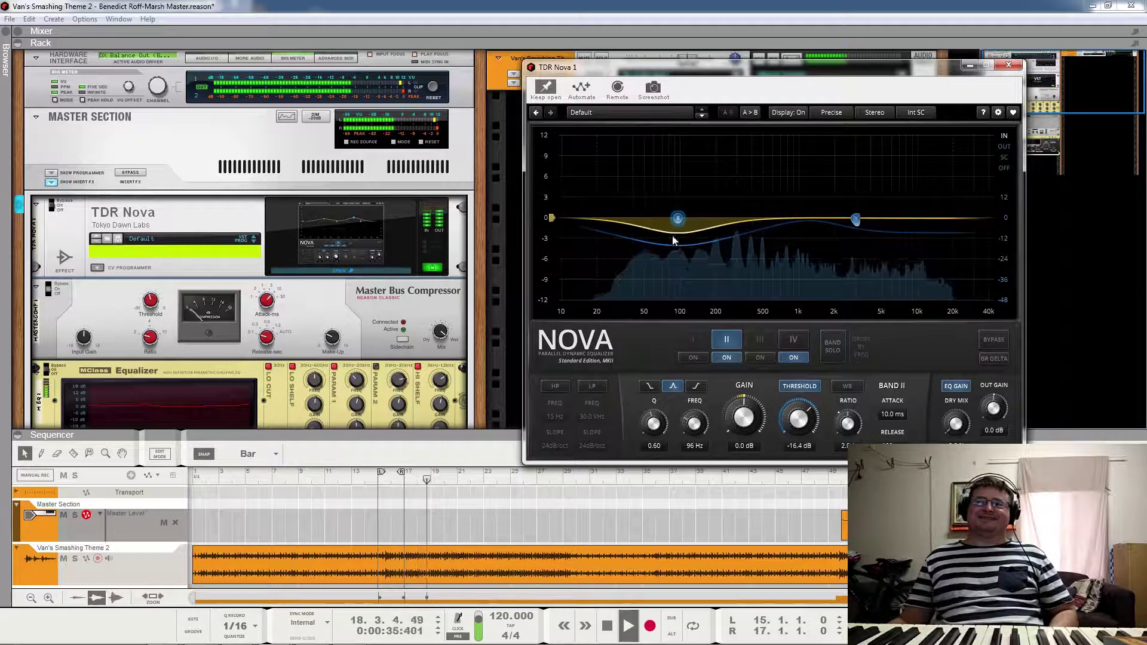
{"action": "scroll", "coordinate": [801, 421], "scroll_direction": "down", "scroll_amount": 10}
{"action": "scroll", "coordinate": [801, 421], "scroll_direction": "down", "scroll_amount": 3}
{"action": "scroll", "coordinate": [798, 418], "scroll_direction": "up", "scroll_amount": 9}
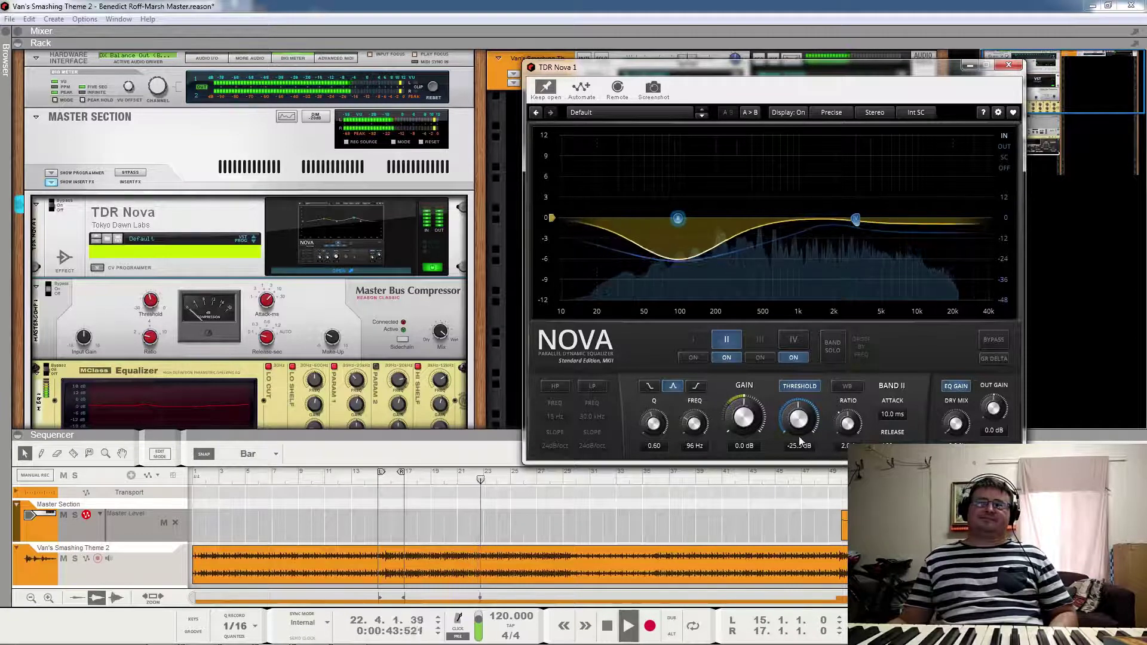
{"action": "key", "text": "space"}
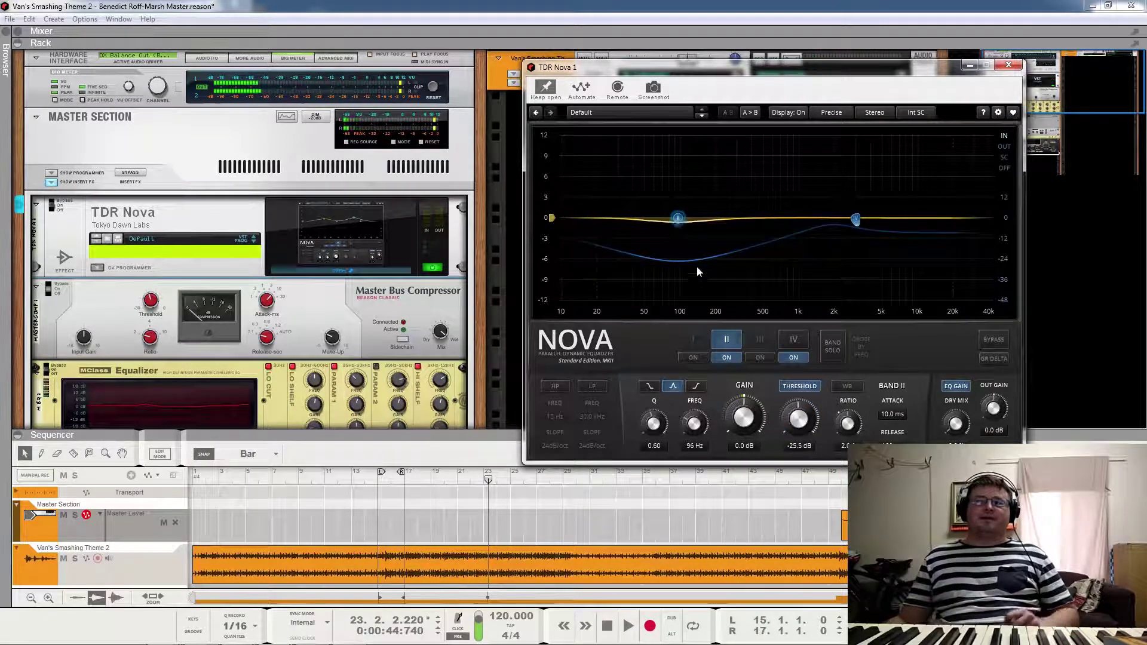
{"action": "left_click", "coordinate": [729, 361]}
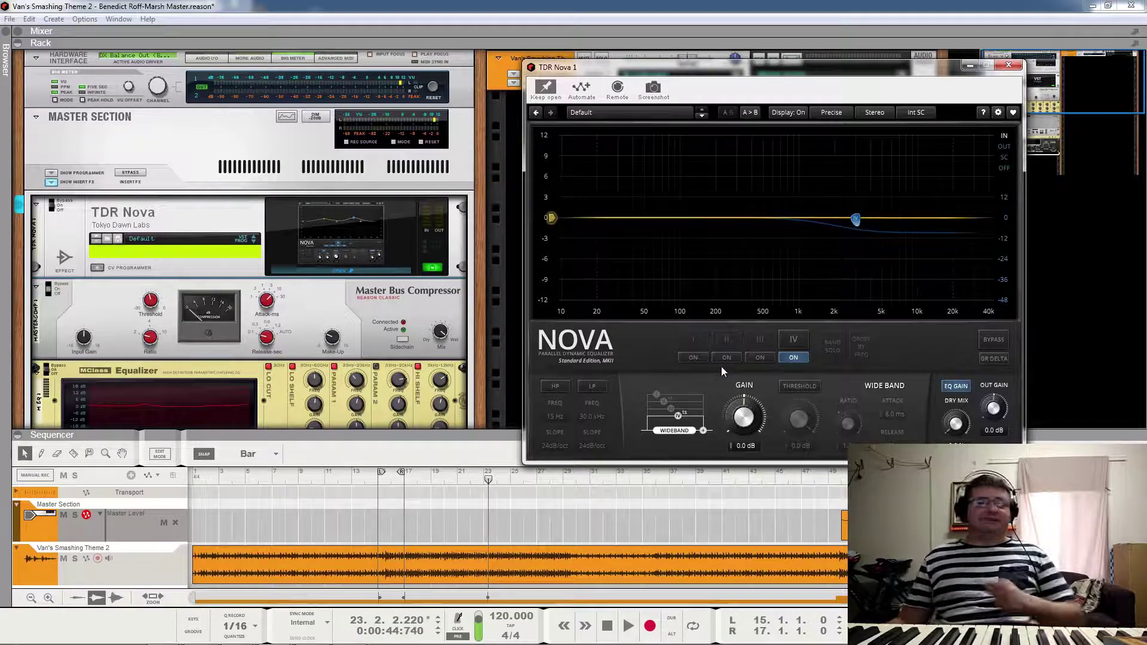
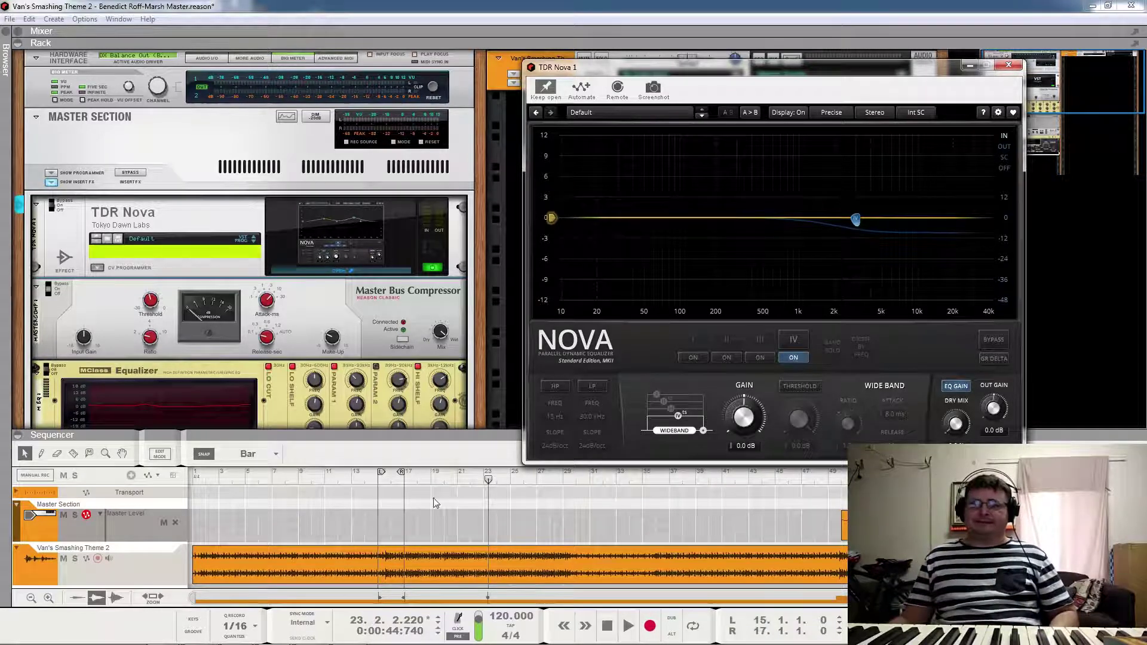
Step: Play a short passage from bar 15 with only band IV active in TDR Nova
{"action": "left_click", "coordinate": [381, 481]}
{"action": "key", "text": "space"}
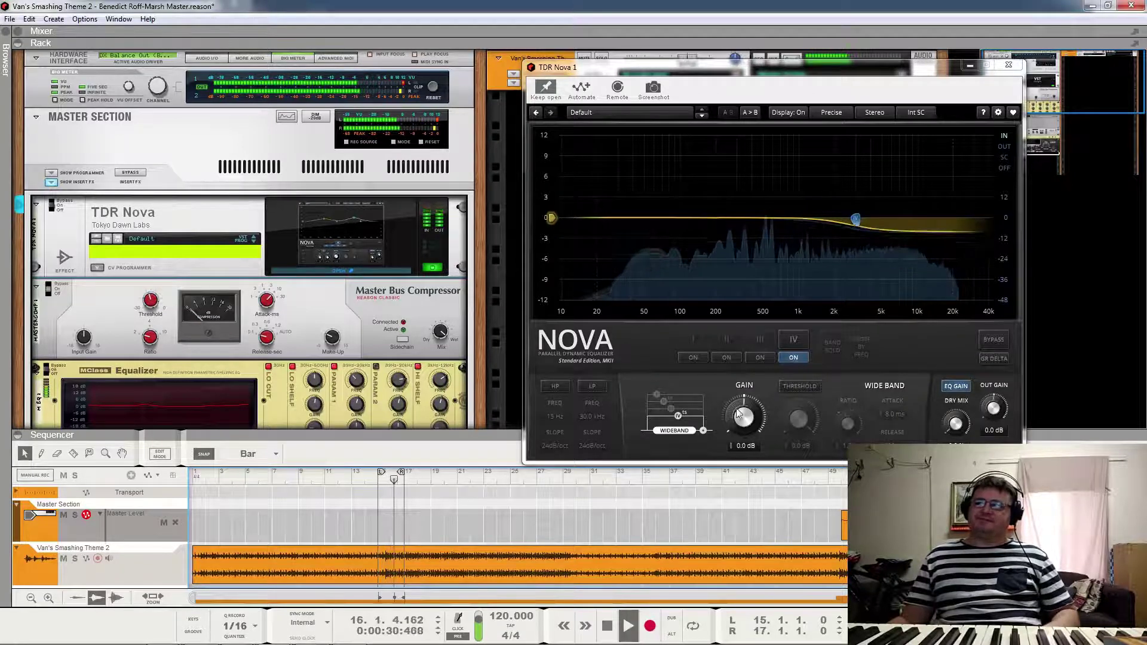
{"action": "key", "text": "space"}
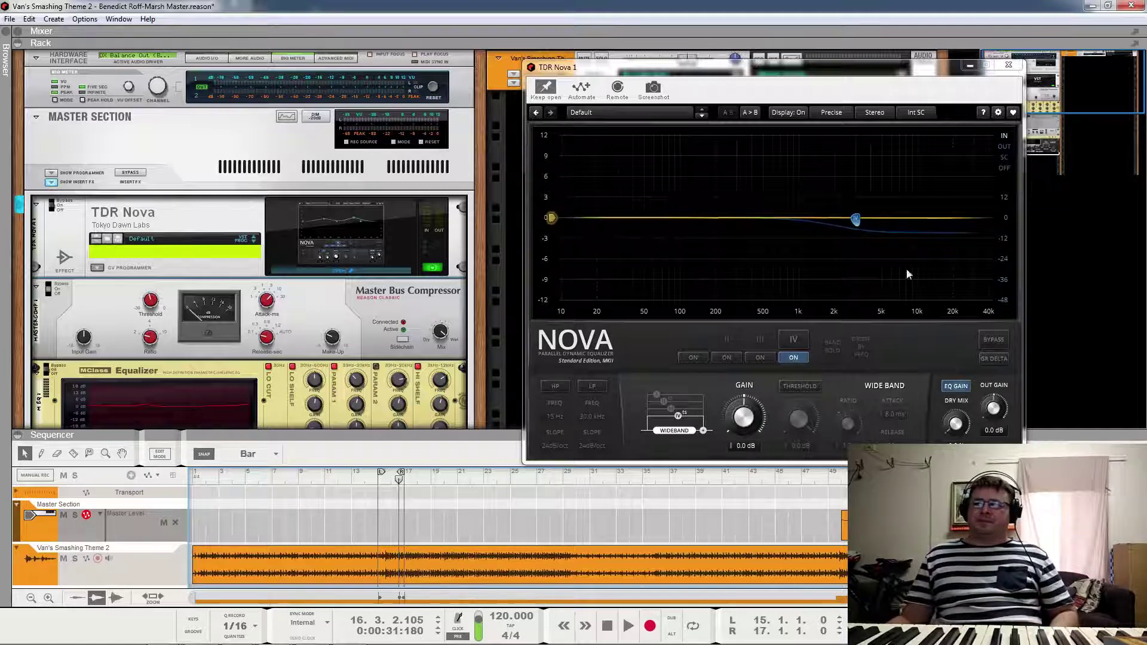
Step: Select band IV and compare its dynamic response in the passages around bar 31 and from bar 15
{"action": "left_click", "coordinate": [795, 339]}
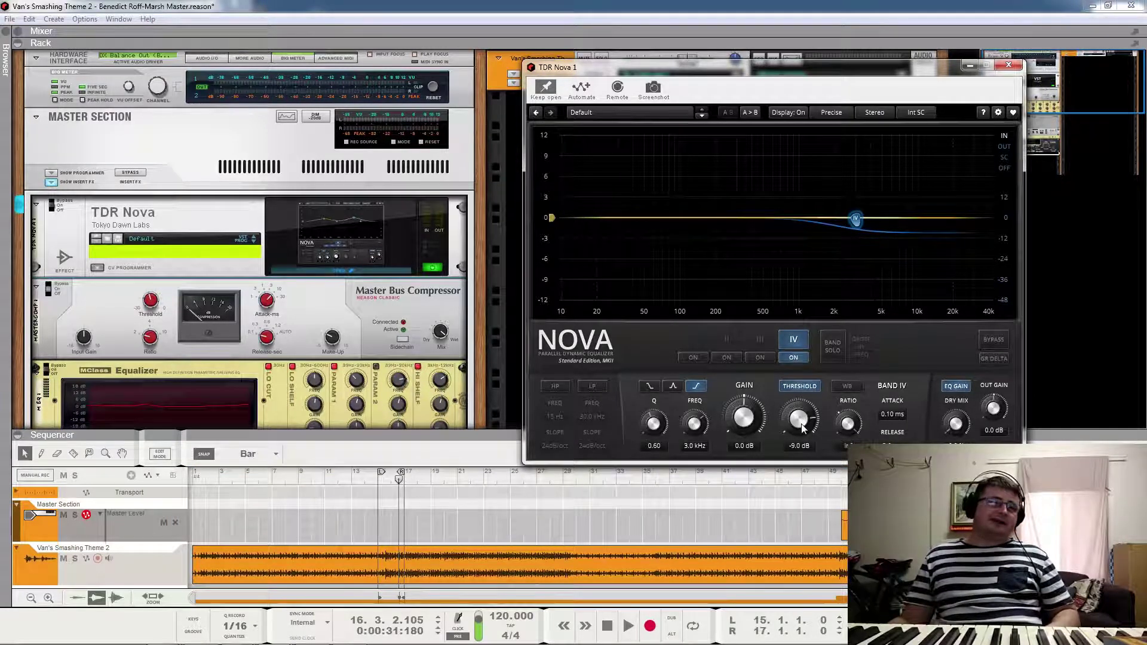
{"action": "left_click", "coordinate": [592, 478]}
{"action": "key", "text": "space"}
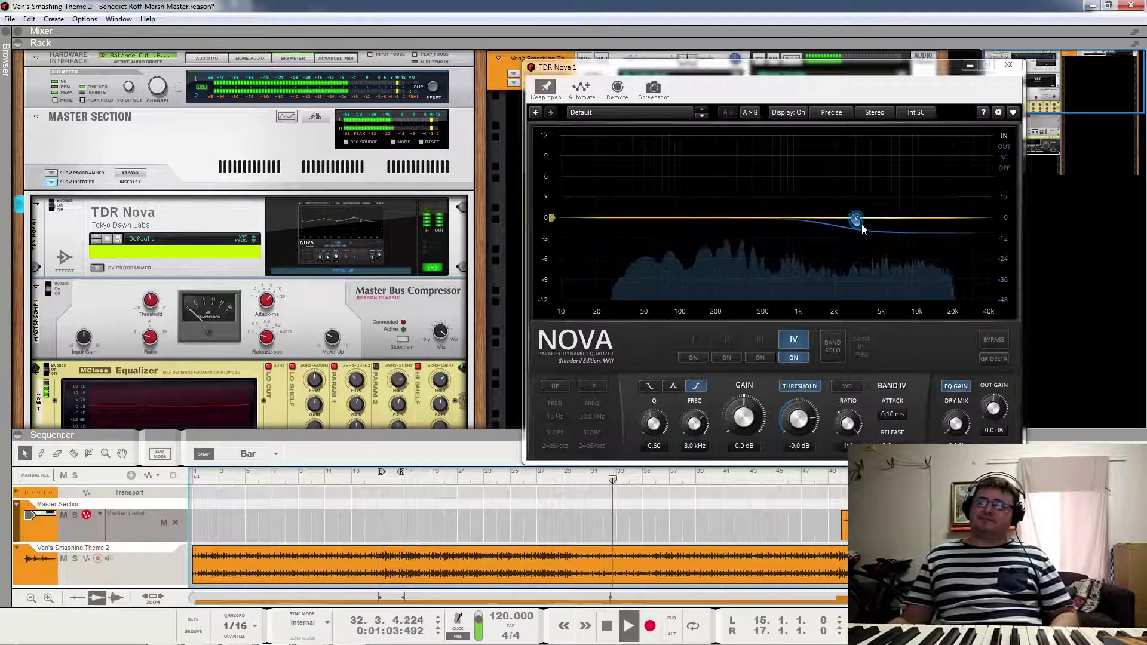
{"action": "key", "text": "space"}
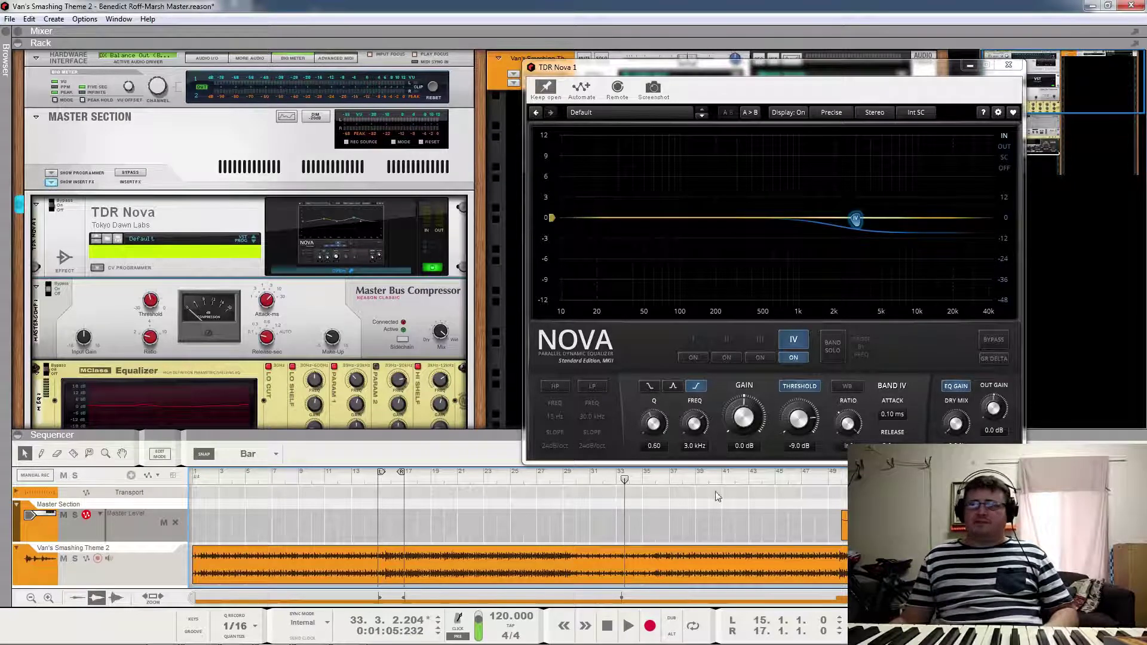
{"action": "left_click", "coordinate": [381, 481]}
{"action": "key", "text": "space"}
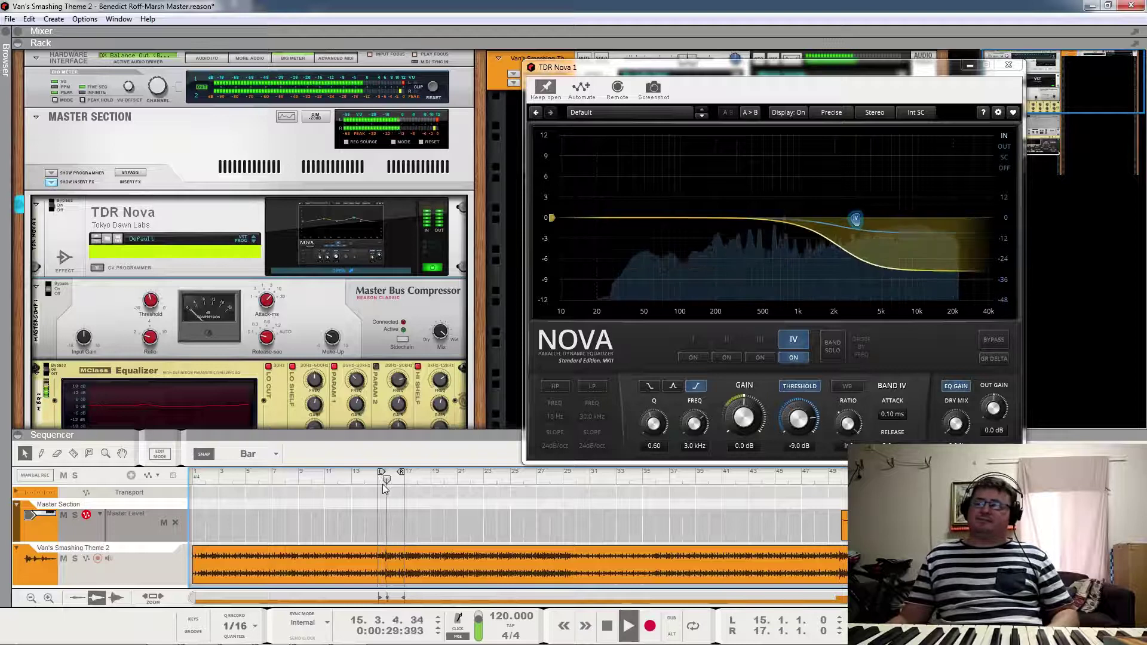
{"action": "key", "text": "space"}
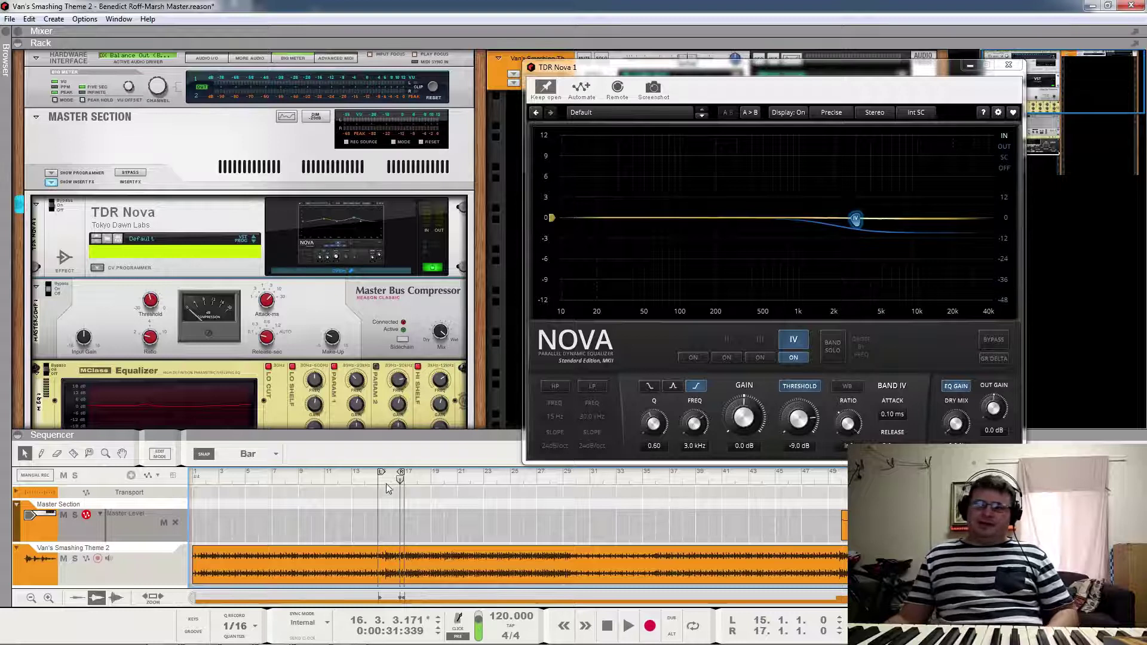
Step: Play the song from bar 49, close the TDR Nova editor and stop playback
{"action": "left_click", "coordinate": [548, 487]}
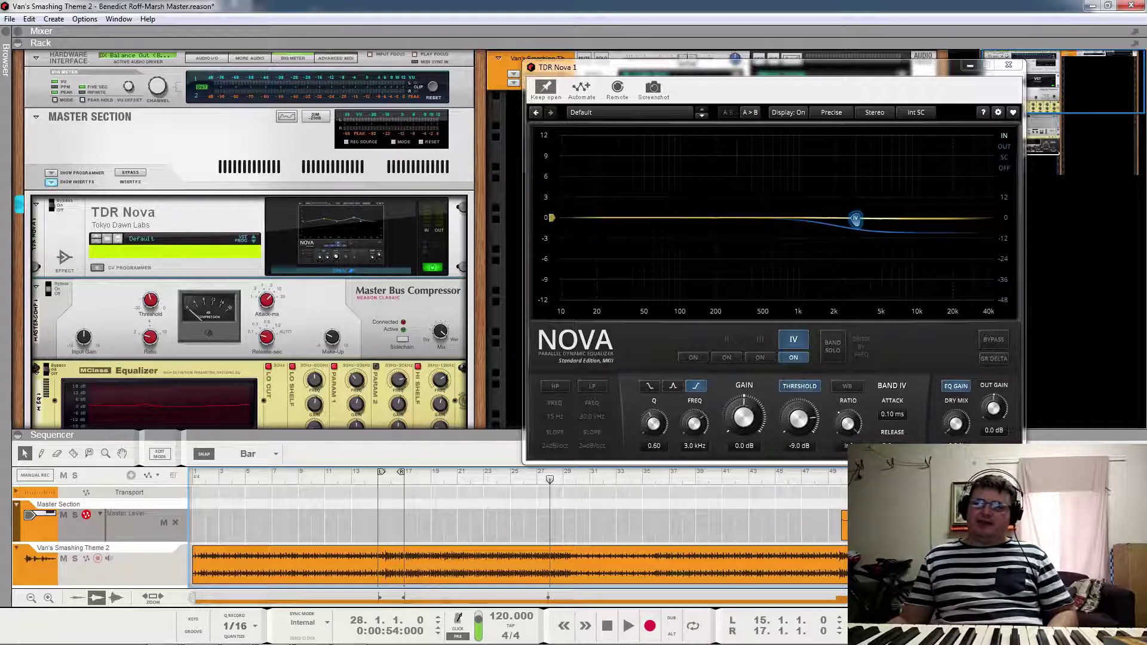
{"action": "left_click", "coordinate": [827, 486]}
{"action": "key", "text": "space"}
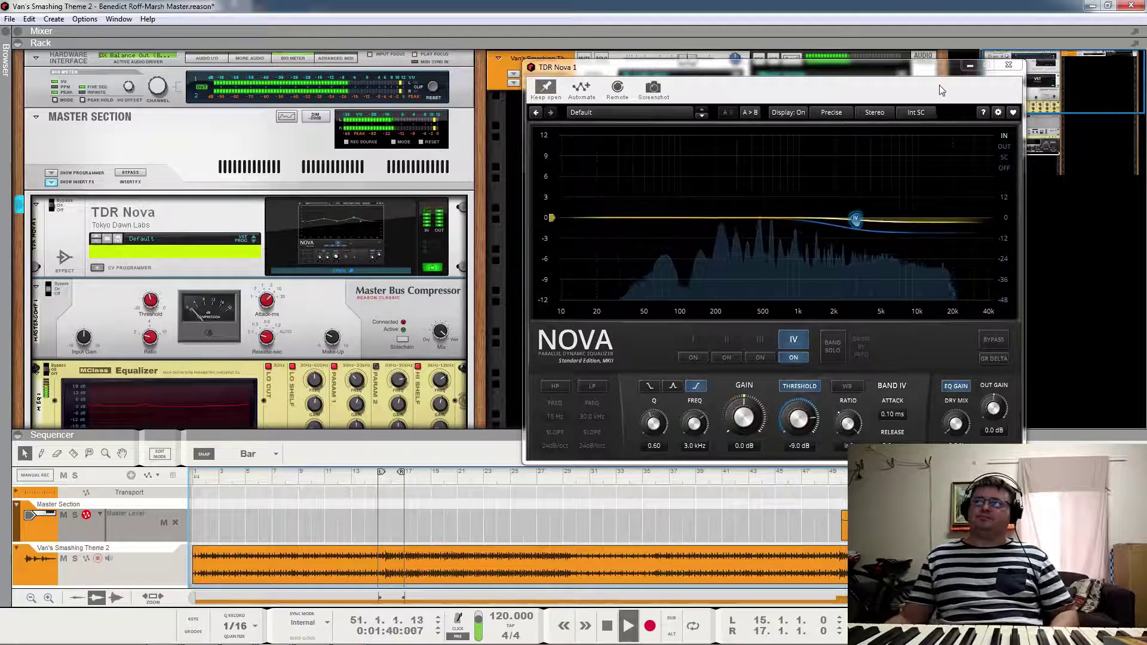
{"action": "left_click", "coordinate": [1008, 65]}
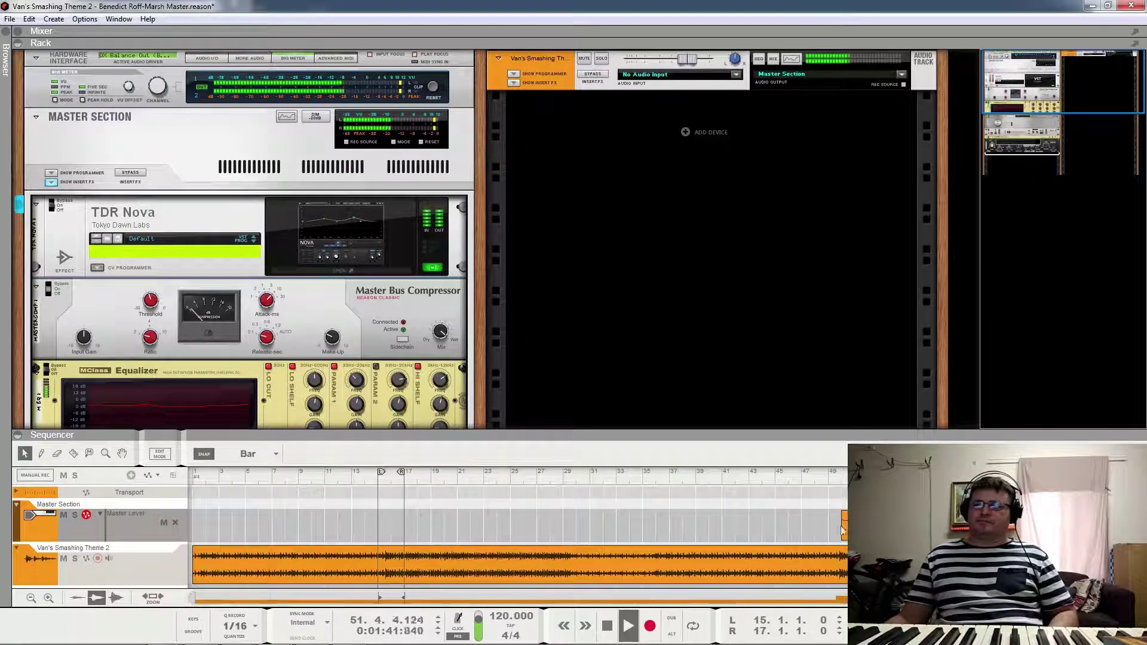
{"action": "key", "text": "space"}
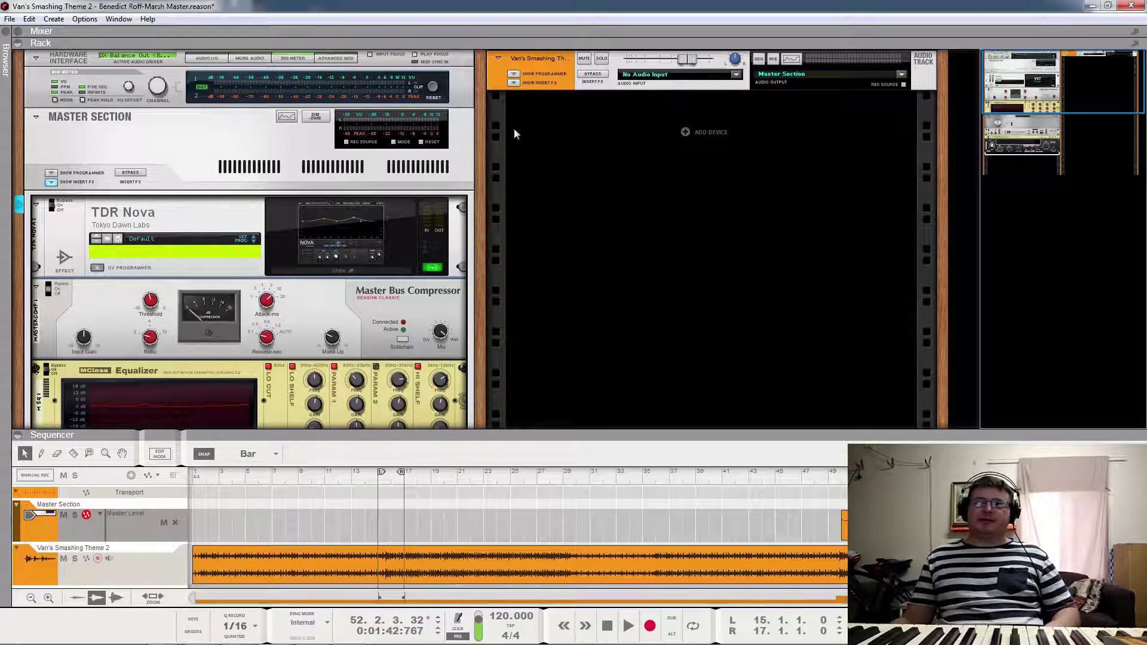
Step: Show the mixer and play on from bar 52 to check the master fader's automation and the tube limiter's Margin
{"action": "left_click", "coordinate": [19, 32]}
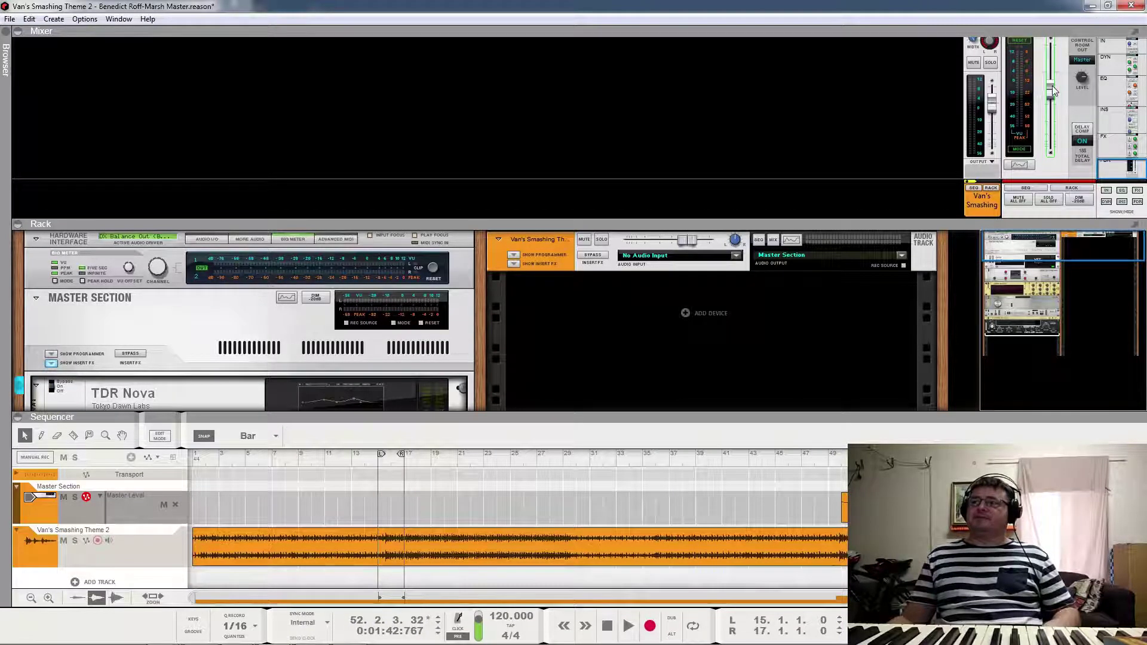
{"action": "key", "text": "space"}
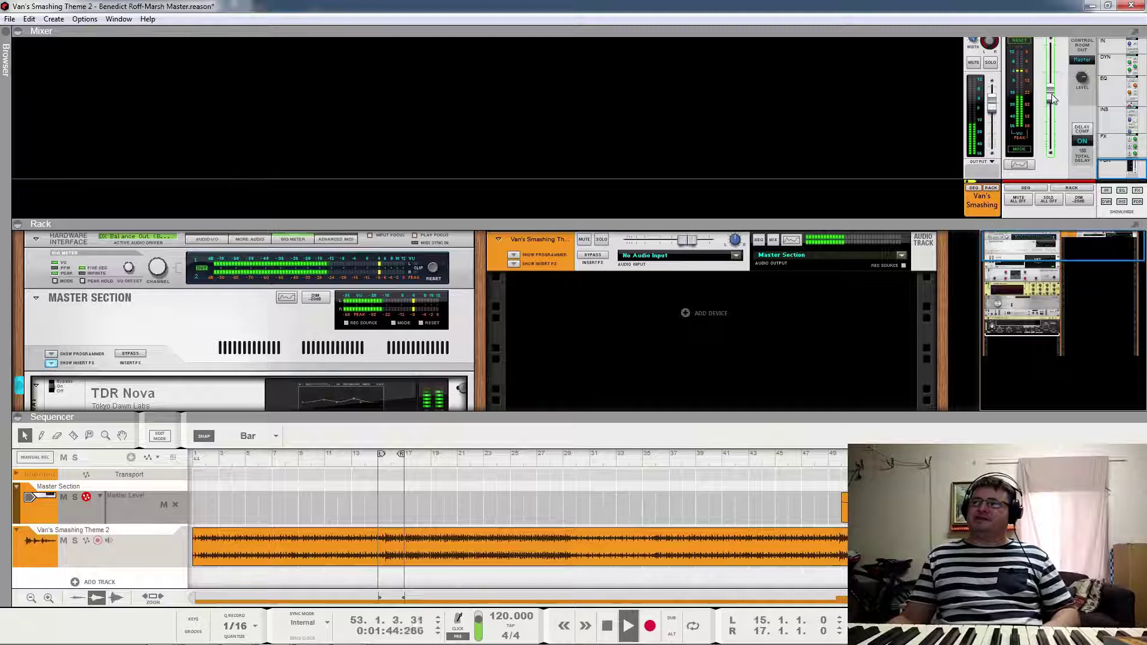
{"action": "scroll", "coordinate": [435, 337], "scroll_direction": "down", "scroll_amount": 10}
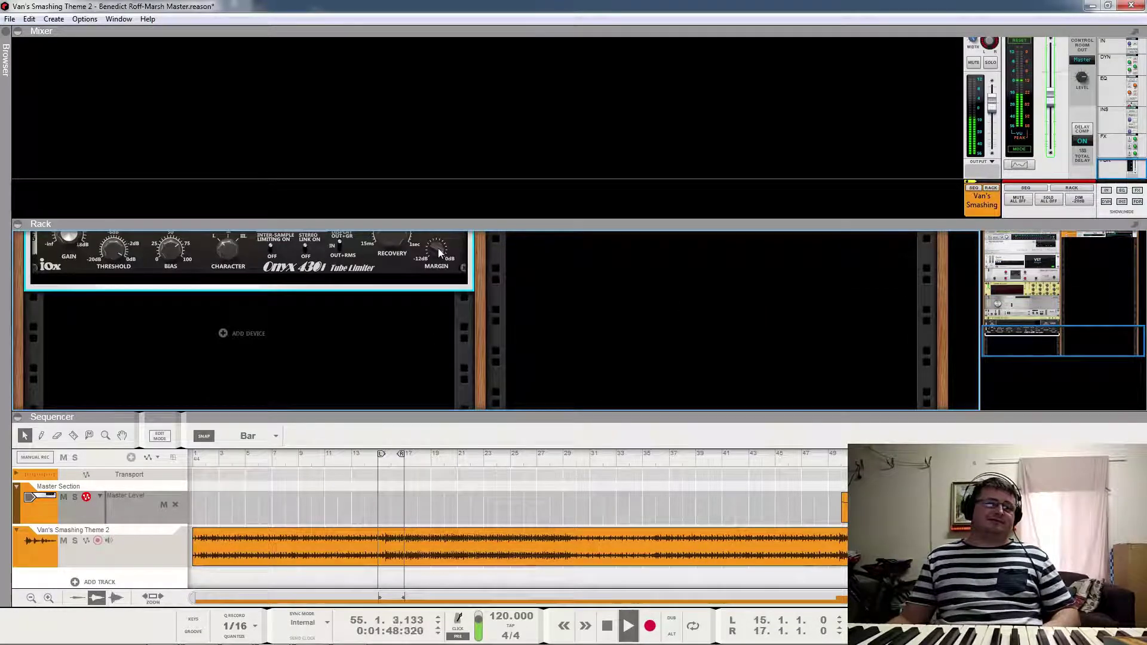
{"action": "mouse_move", "coordinate": [439, 249]}
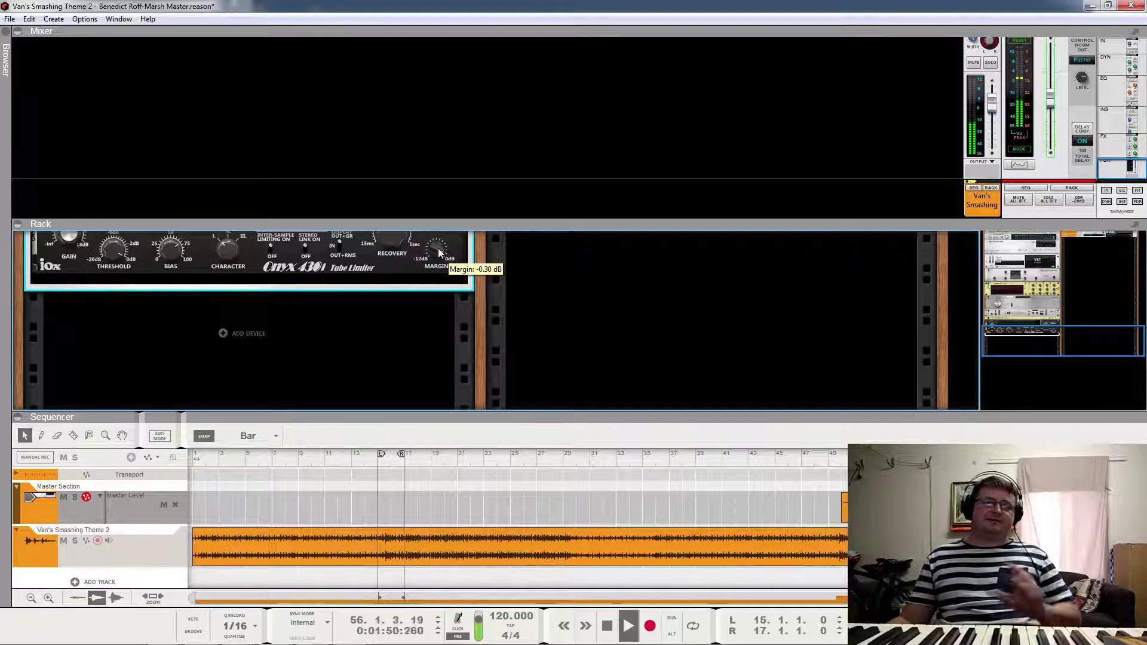
{"action": "key", "text": "space"}
{"action": "scroll", "coordinate": [425, 306], "scroll_direction": "up", "scroll_amount": 6}
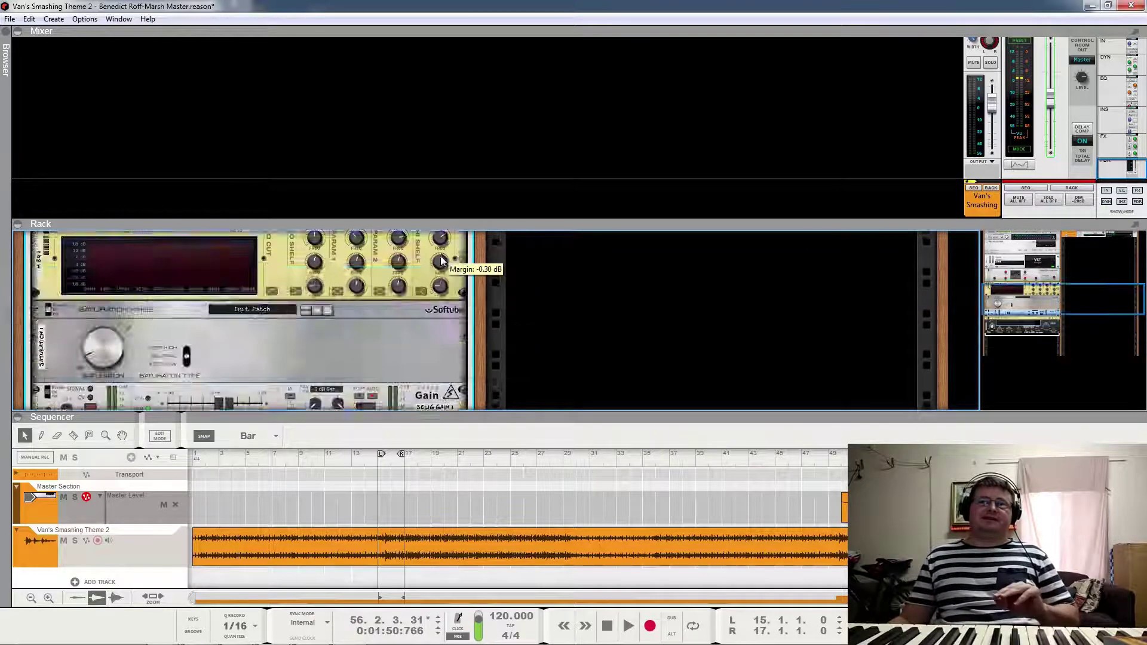
{"action": "scroll", "coordinate": [424, 306], "scroll_direction": "up", "scroll_amount": 2}
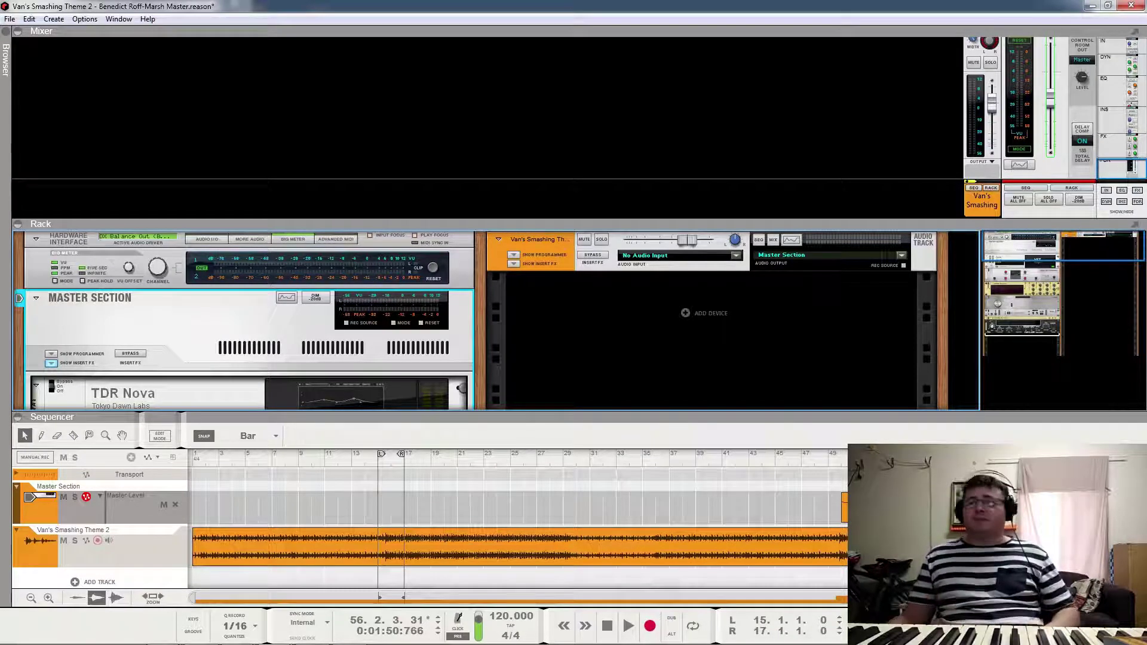
Step: Hide the mixer again and play the song from bar 28
{"action": "left_click", "coordinate": [829, 466]}
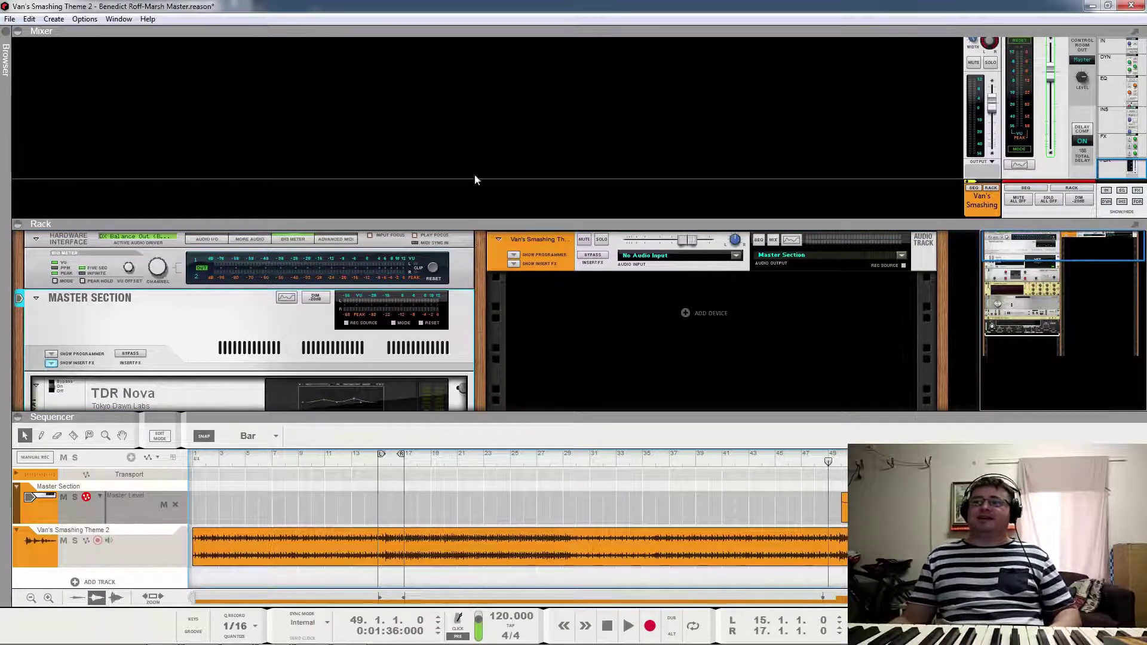
{"action": "left_click", "coordinate": [18, 32]}
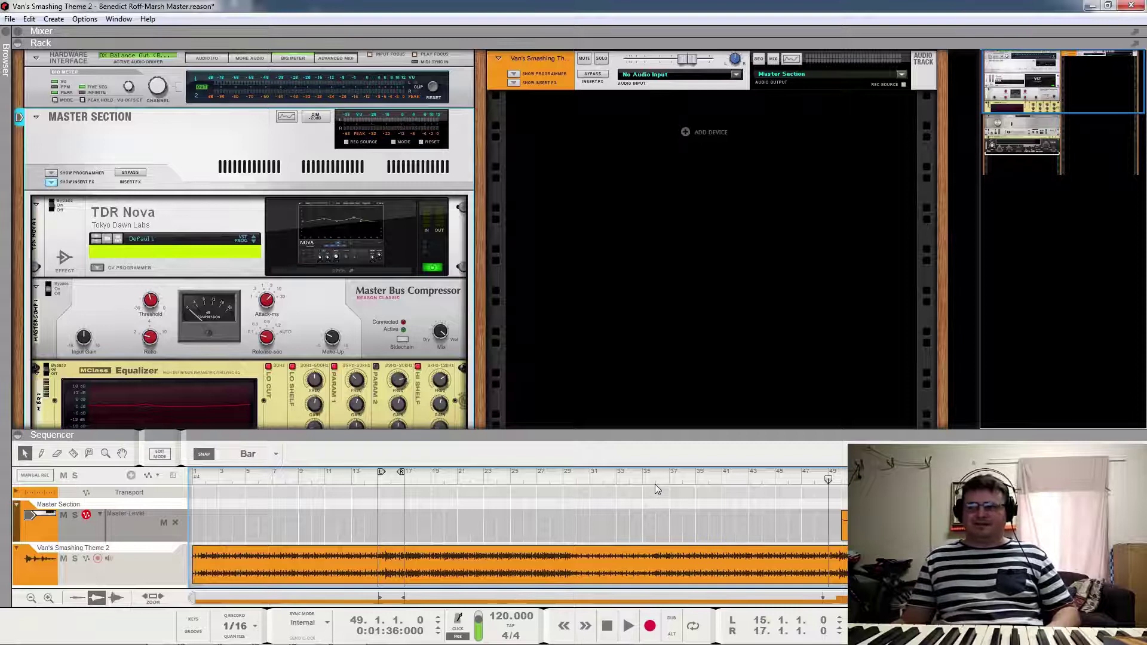
{"action": "left_click", "coordinate": [548, 478]}
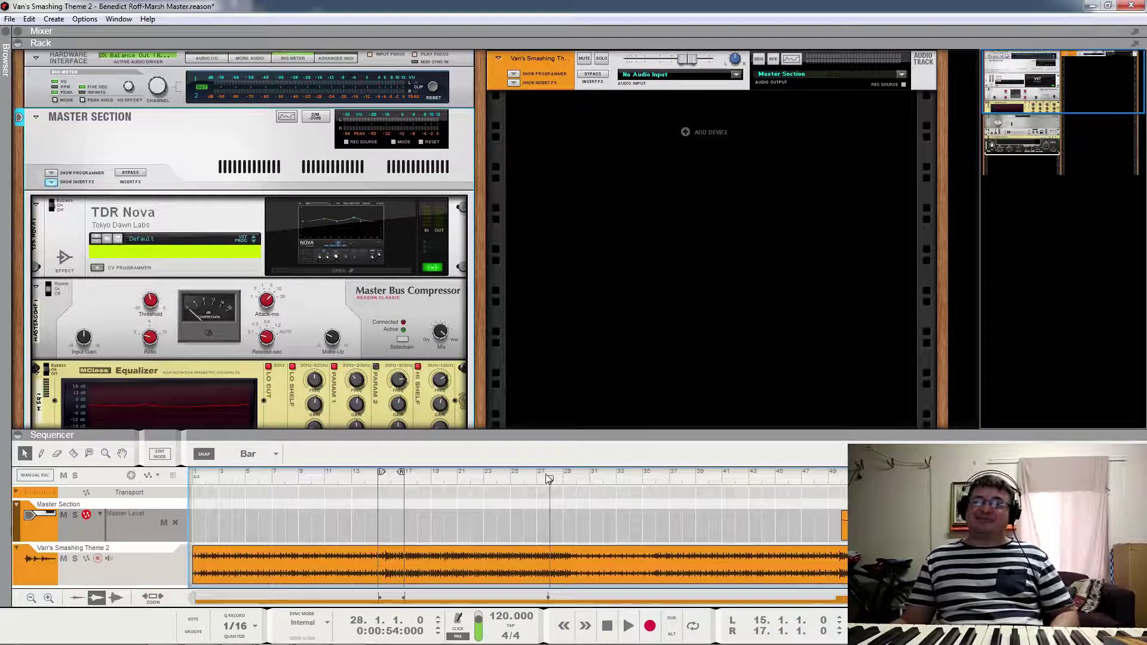
{"action": "key", "text": "space"}
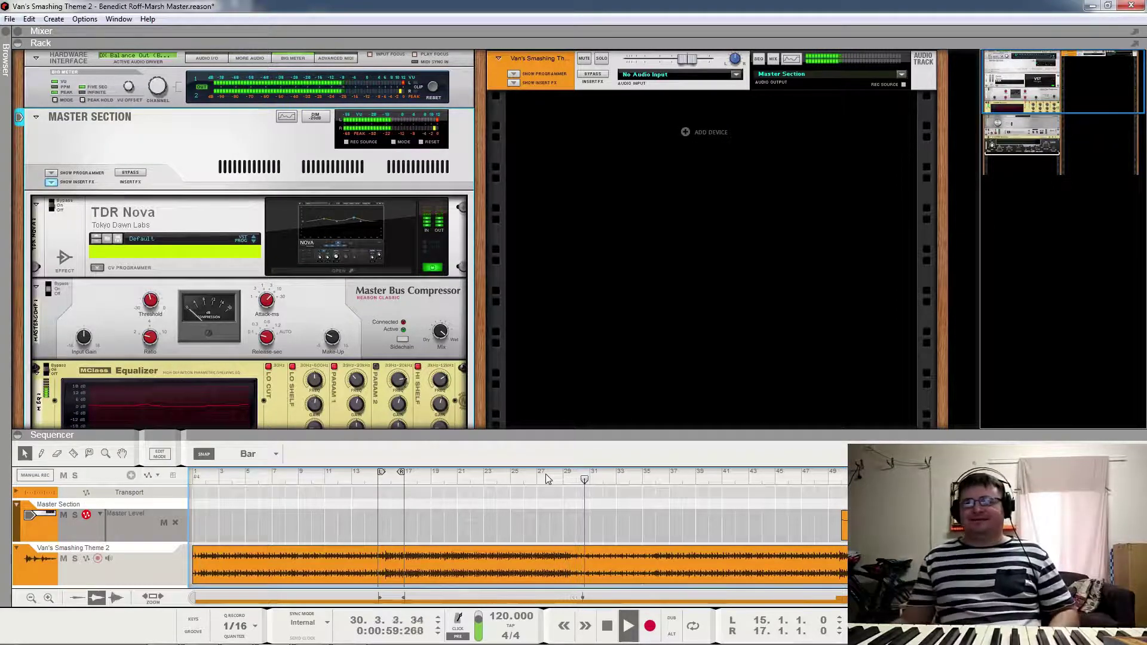
Step: Stop playback and play the song again from around bar 50
{"action": "key", "text": "space"}
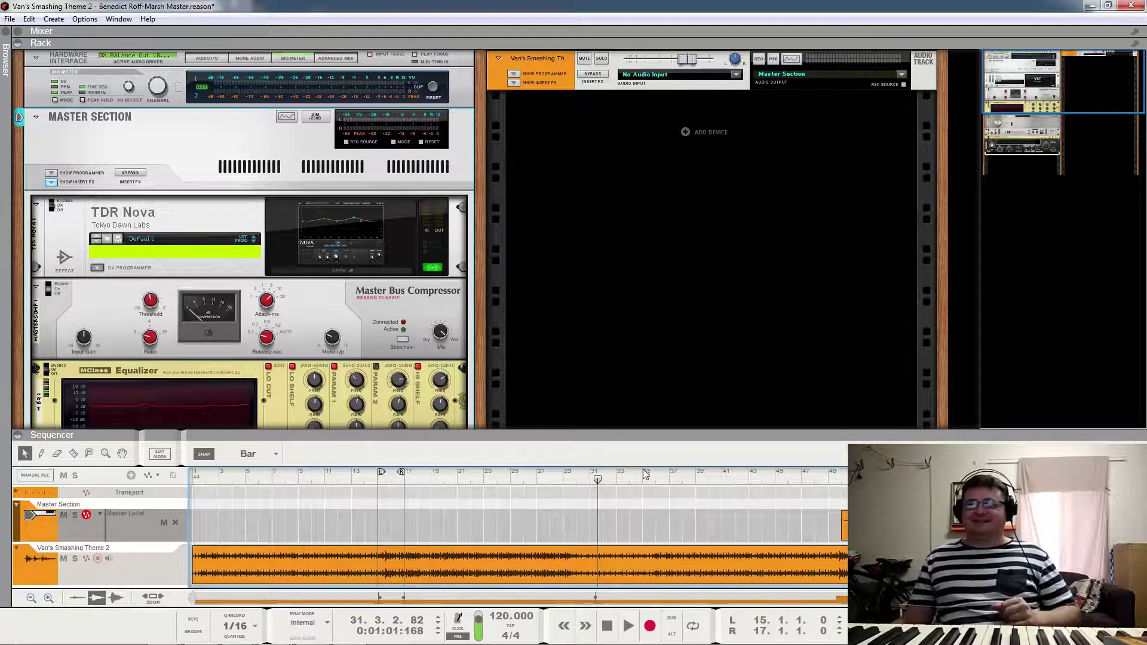
{"action": "left_click", "coordinate": [569, 478]}
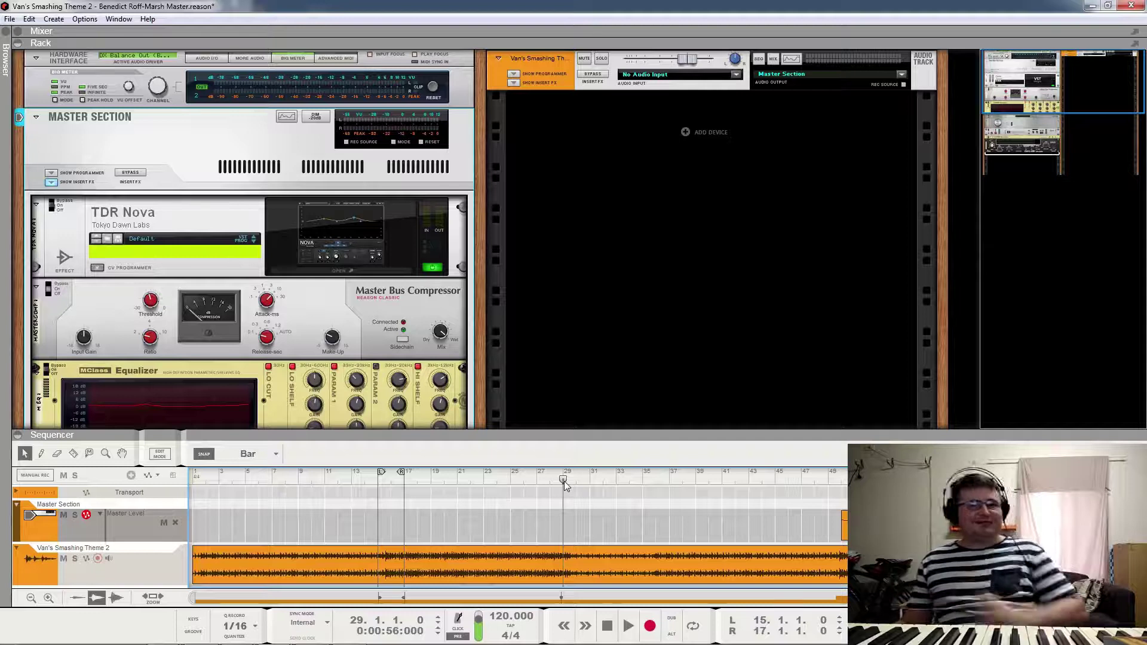
{"action": "left_click", "coordinate": [841, 483]}
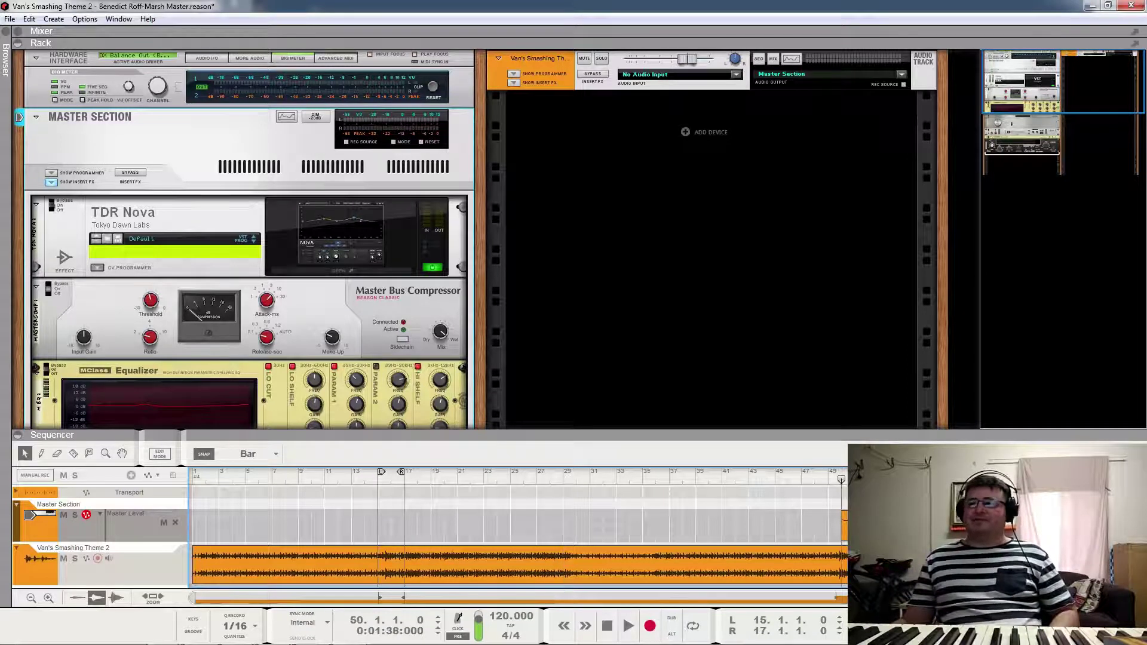
{"action": "left_click", "coordinate": [832, 481]}
{"action": "key", "text": "space"}
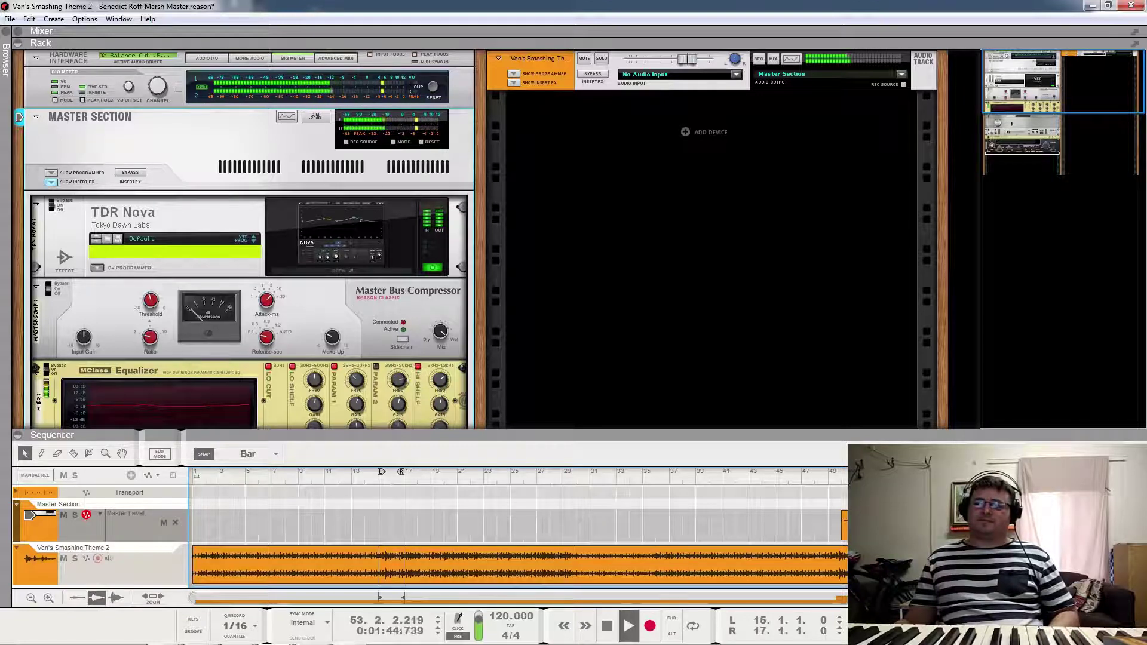
Step: Open the Master Level automation clip starting at bar 50 for inline editing and stop playback
{"action": "left_click", "coordinate": [840, 523]}
{"action": "double_click", "coordinate": [840, 524]}
{"action": "double_click", "coordinate": [838, 538]}
{"action": "double_click", "coordinate": [840, 526]}
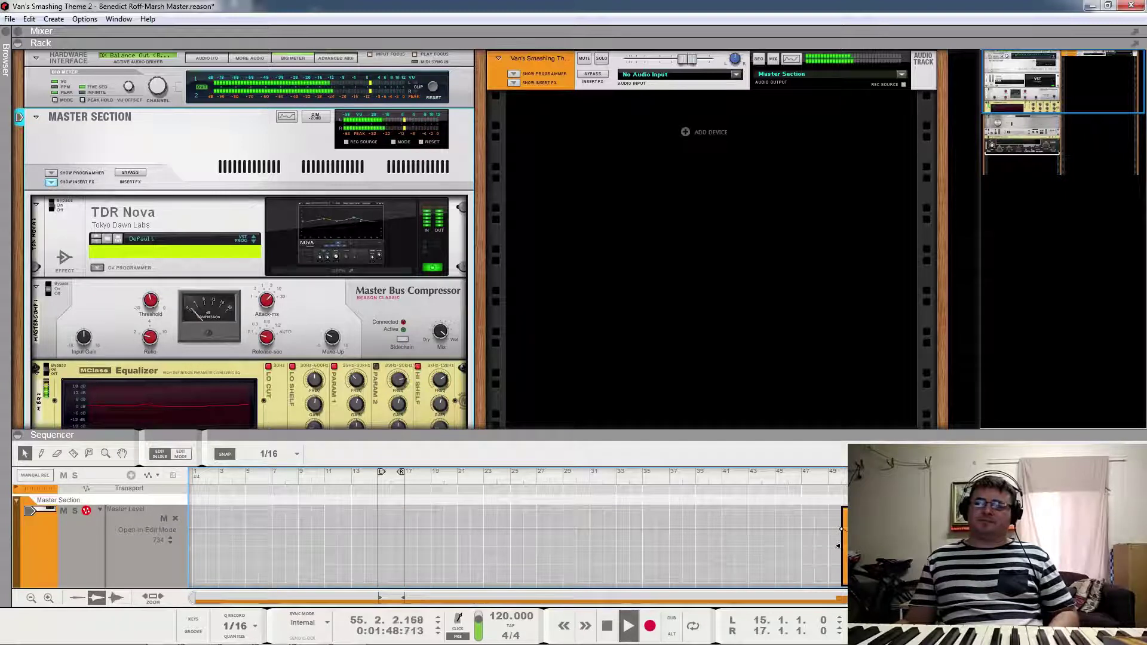
{"action": "key", "text": "space"}
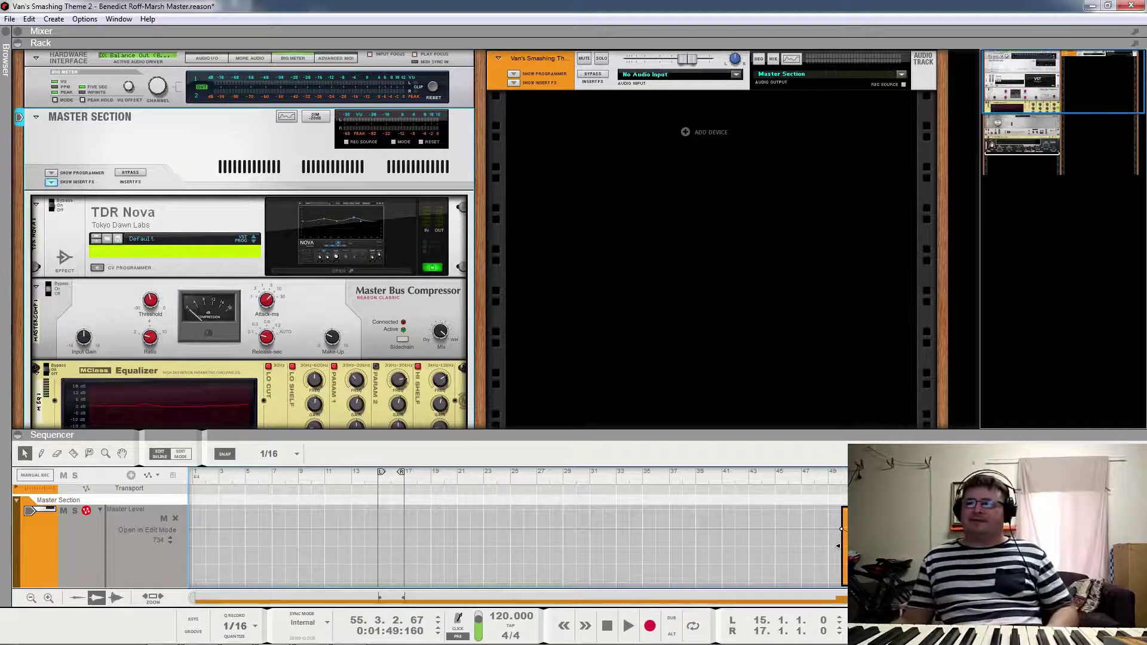
Step: Play the song in stages from about bar 50 to bar 62 to check the Master Level automation against the audio track
{"action": "left_click", "coordinate": [842, 481]}
{"action": "key", "text": "space"}
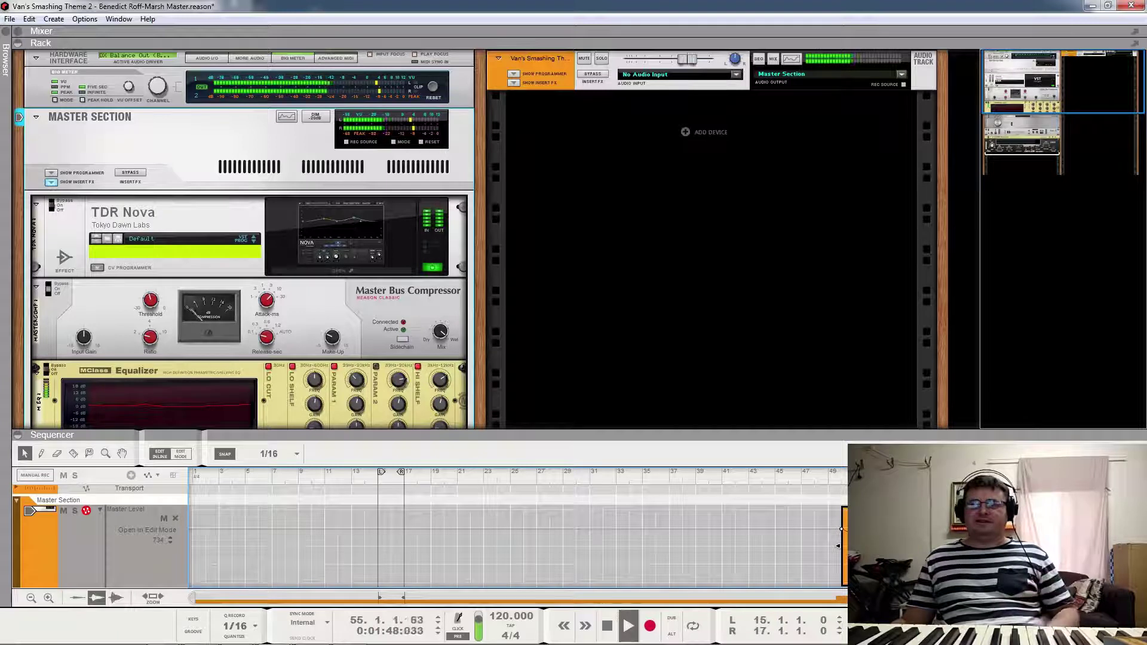
{"action": "key", "text": "space"}
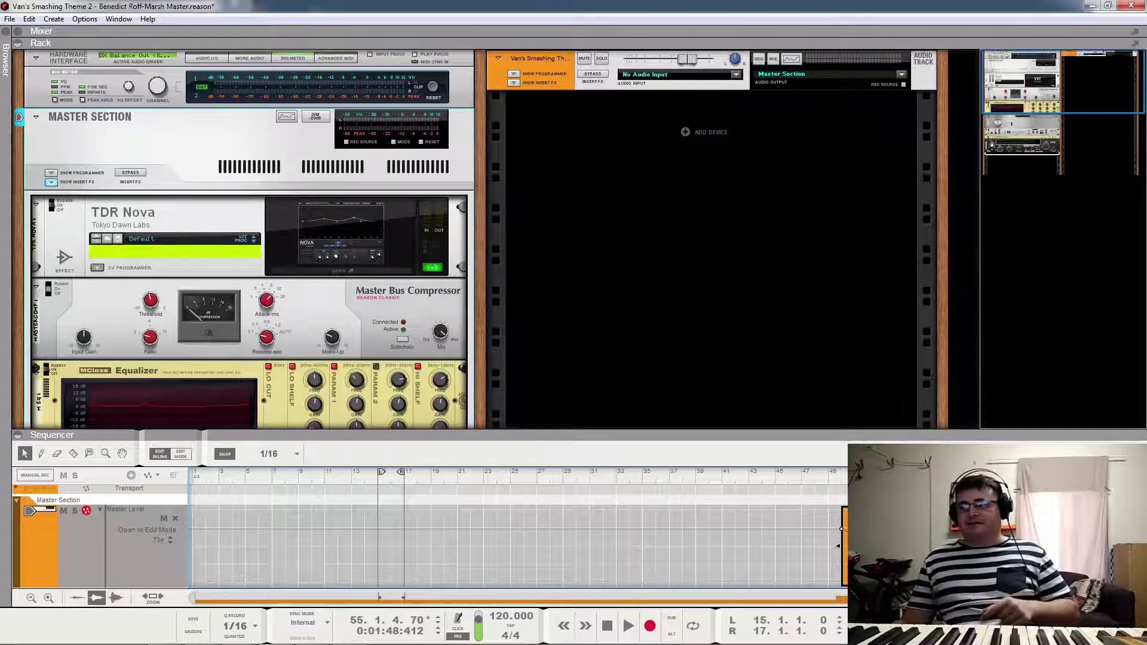
{"action": "scroll", "coordinate": [838, 545], "scroll_direction": "down", "scroll_amount": 2}
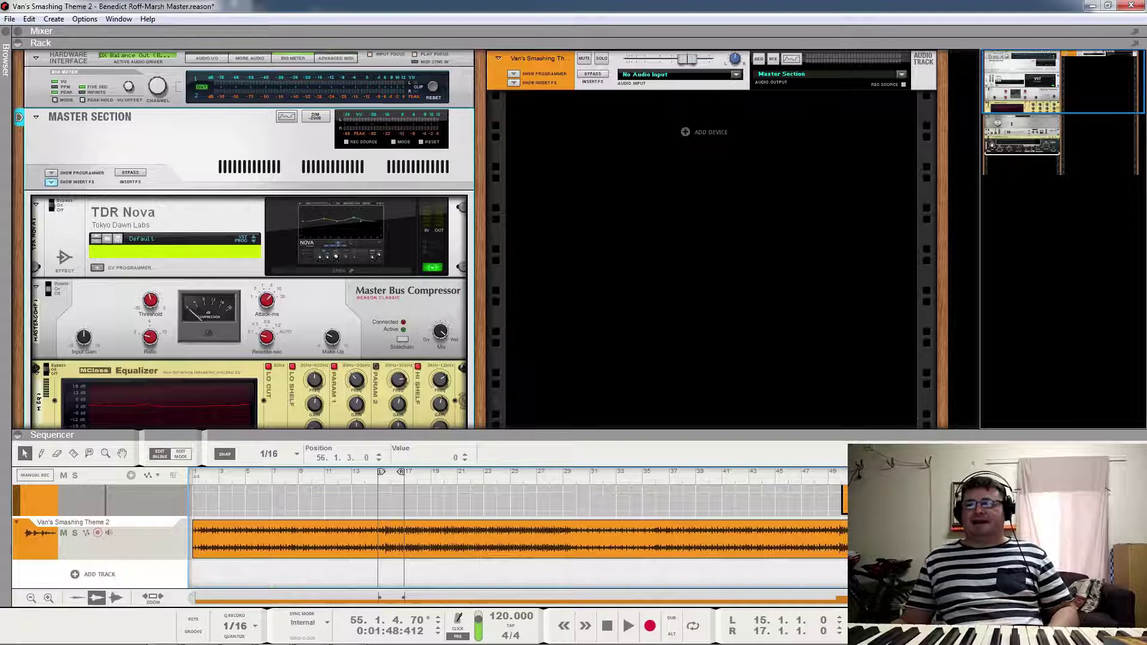
{"action": "key", "text": "space"}
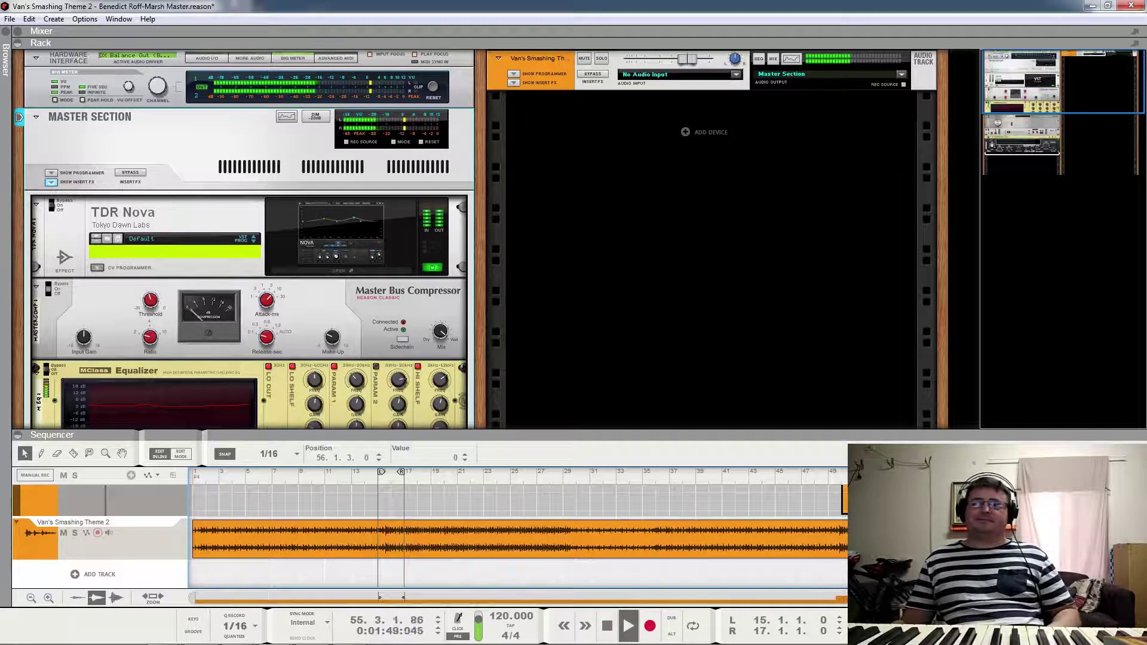
{"action": "key", "text": "space"}
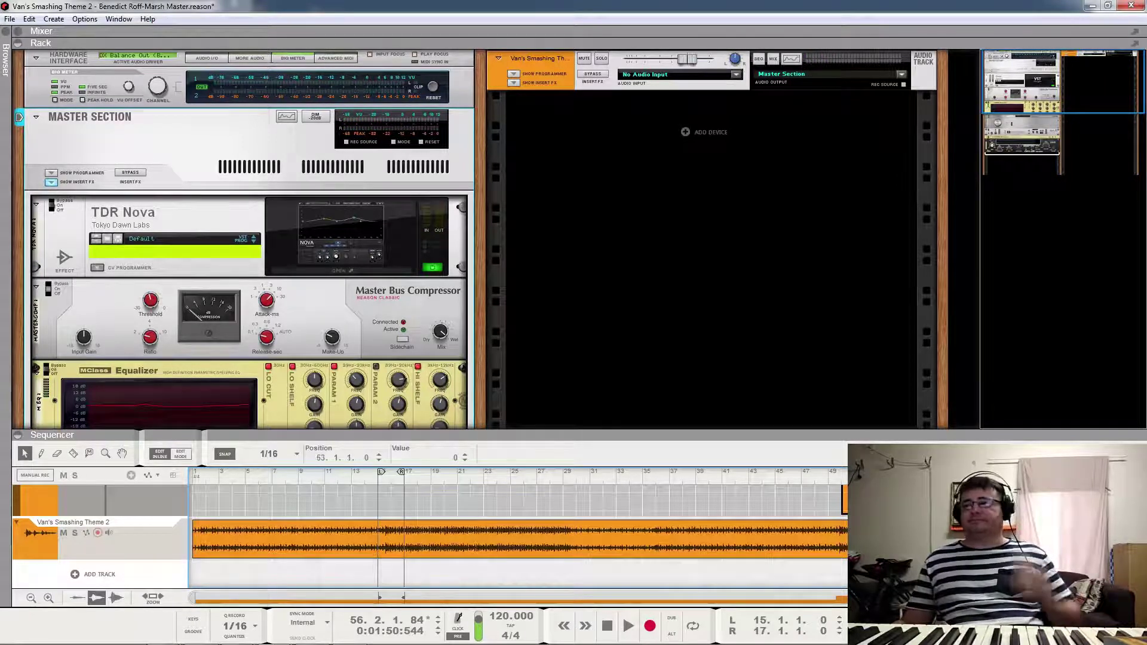
{"action": "key", "text": "space"}
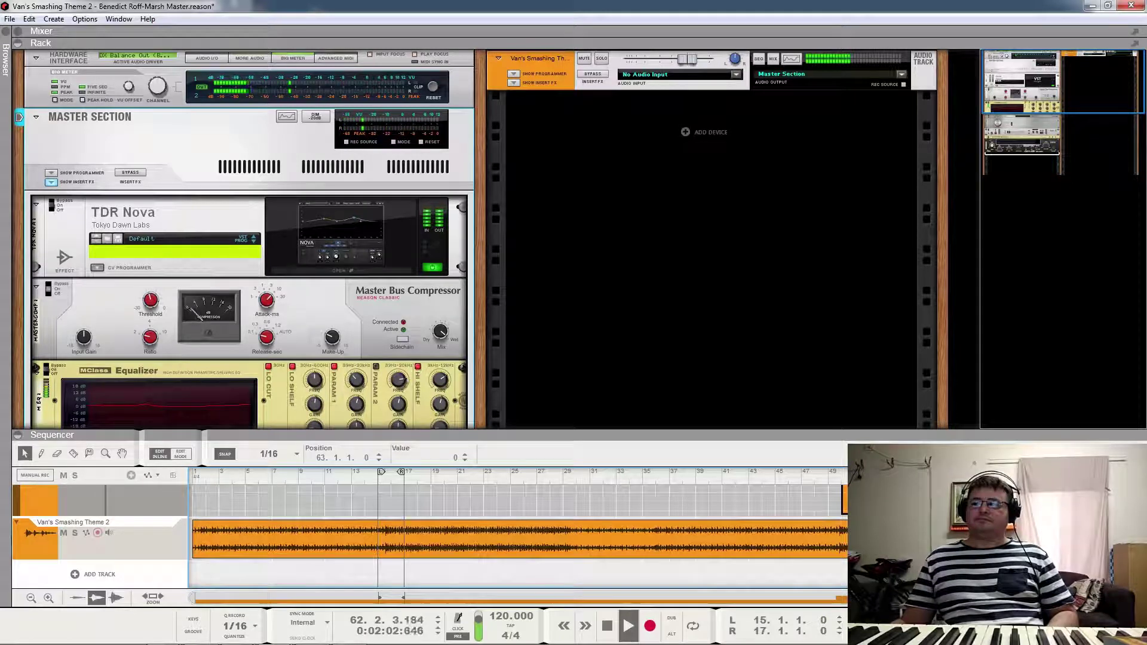
{"action": "key", "text": "space"}
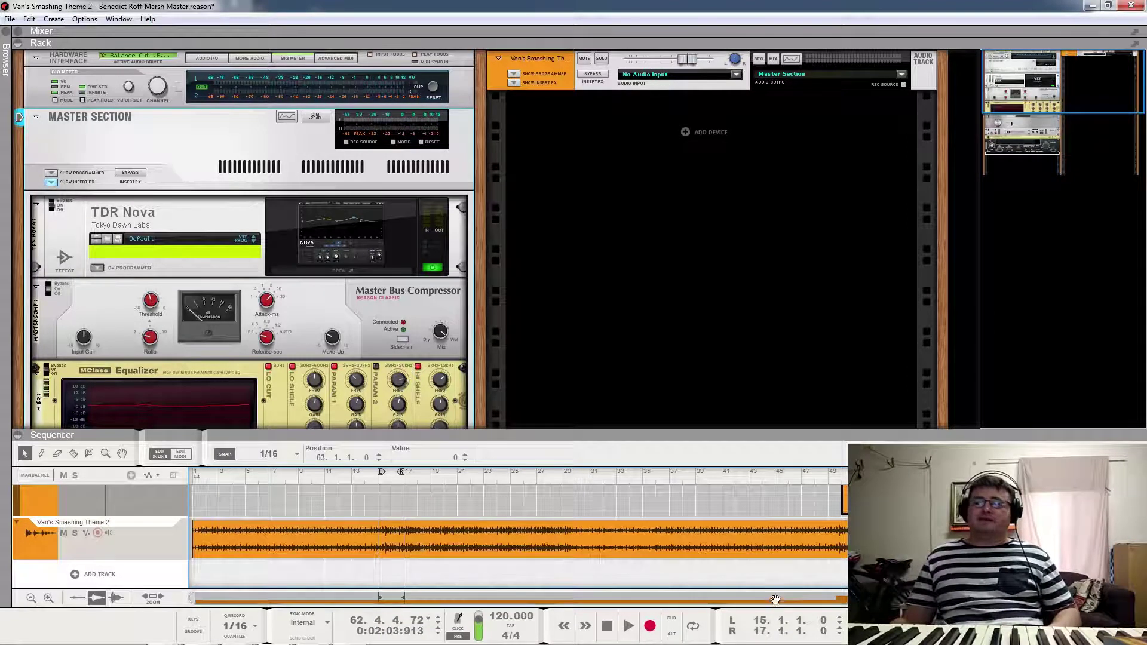
Step: Close the inline editing of the Master Level automation and fold the TDR Nova device in the rack
{"action": "scroll", "coordinate": [511, 537], "scroll_direction": "up", "scroll_amount": 3}
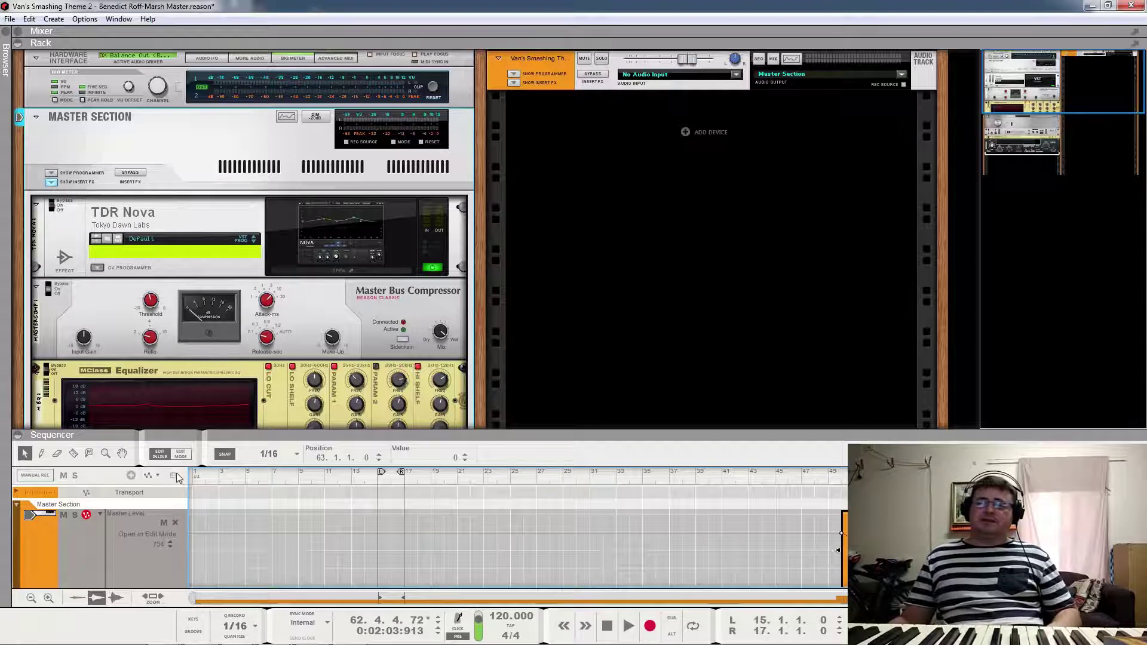
{"action": "scroll", "coordinate": [400, 532], "scroll_direction": "down", "scroll_amount": 3}
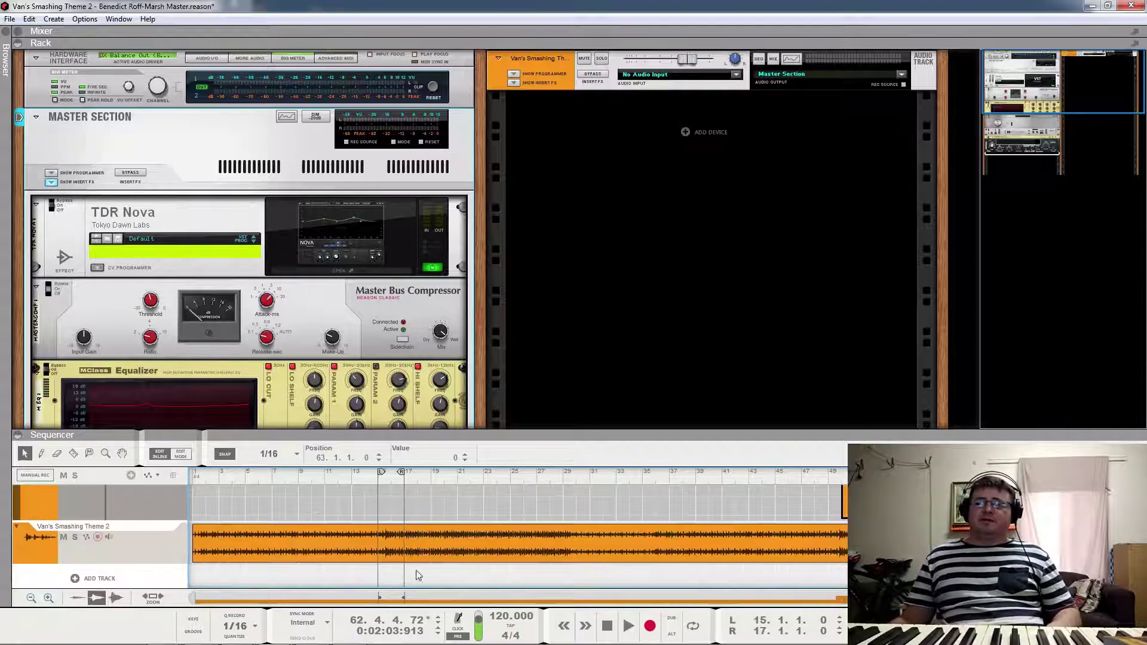
{"action": "scroll", "coordinate": [427, 575], "scroll_direction": "up", "scroll_amount": 1}
{"action": "scroll", "coordinate": [584, 521], "scroll_direction": "up", "scroll_amount": 2}
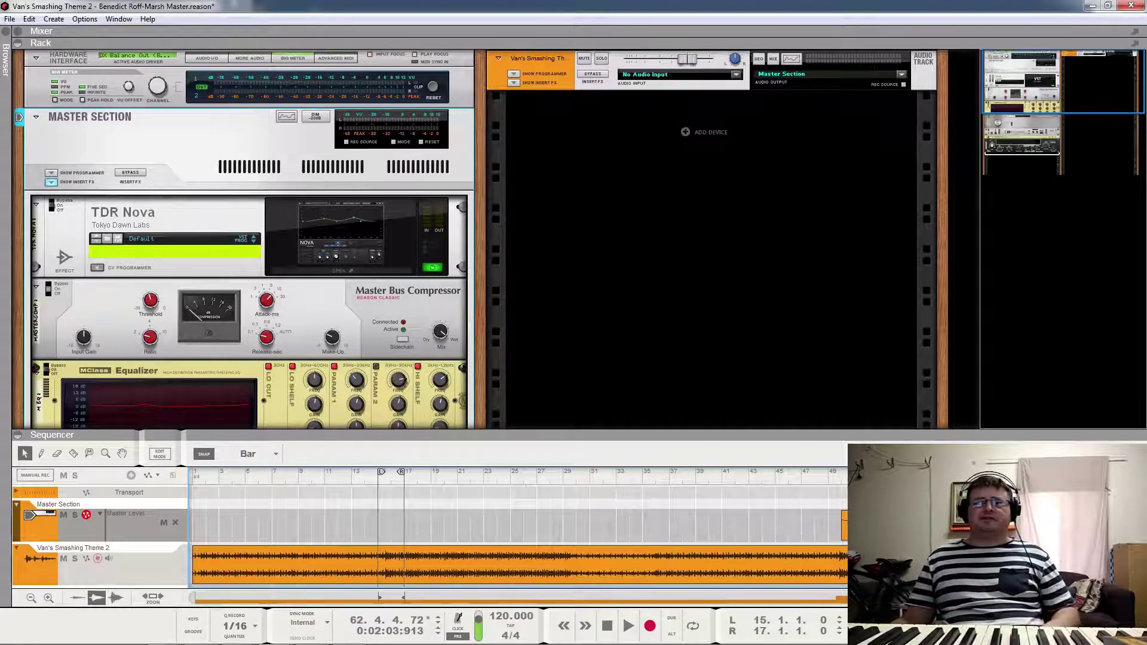
{"action": "left_click", "coordinate": [36, 207]}
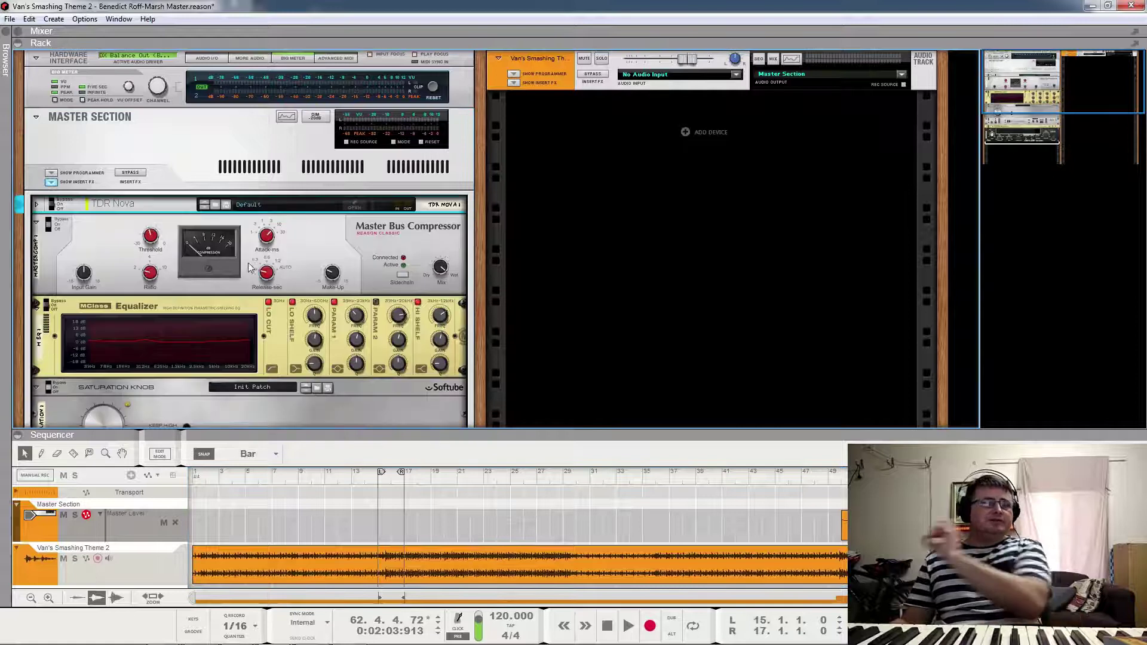
{"action": "scroll", "coordinate": [529, 287], "scroll_direction": "down", "scroll_amount": 2}
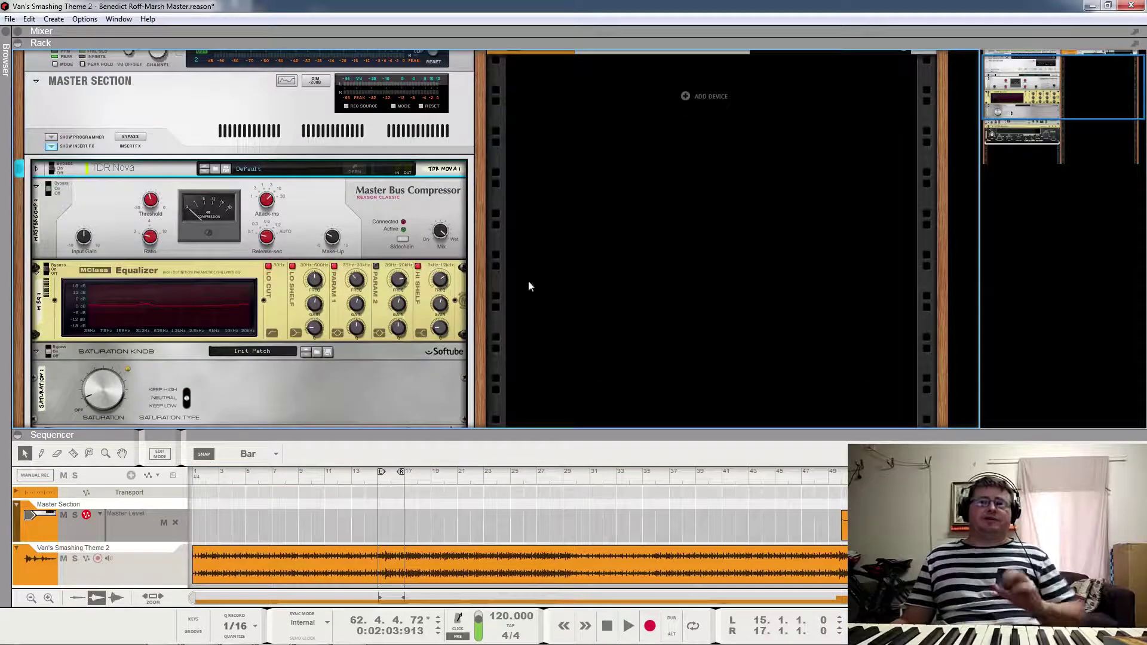
{"action": "scroll", "coordinate": [213, 275], "scroll_direction": "up", "scroll_amount": 2}
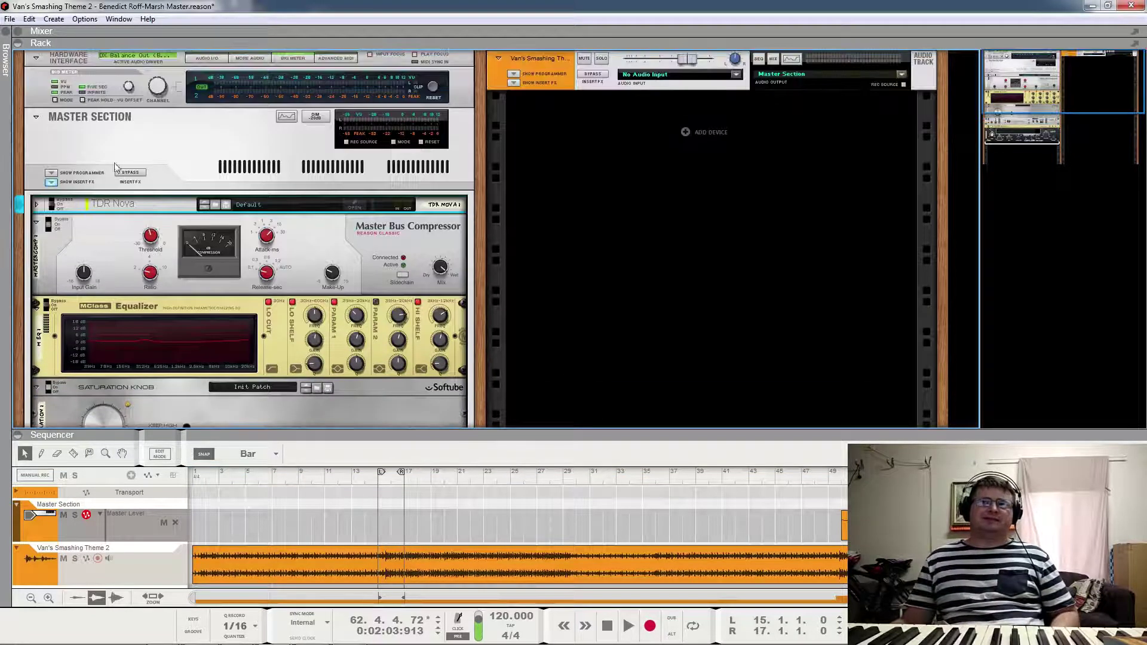
Step: Compare the song from bar 29 and around bar 21 with the master insert effects bypassed, ending with the effects switched back in
{"action": "left_click", "coordinate": [130, 173]}
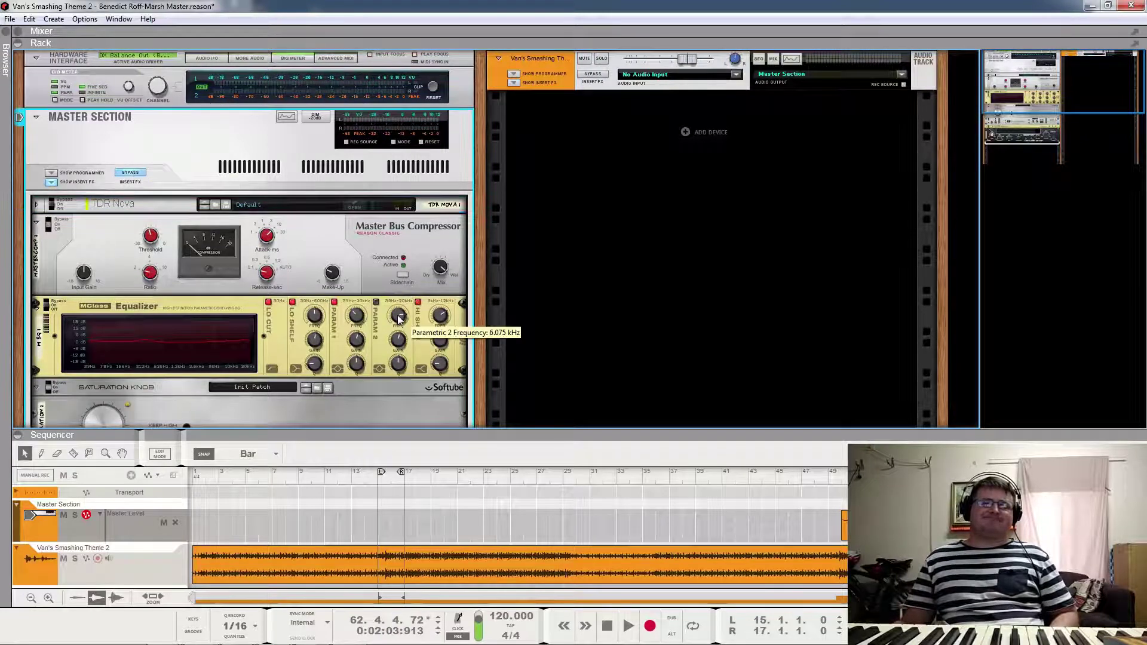
{"action": "key", "text": "space"}
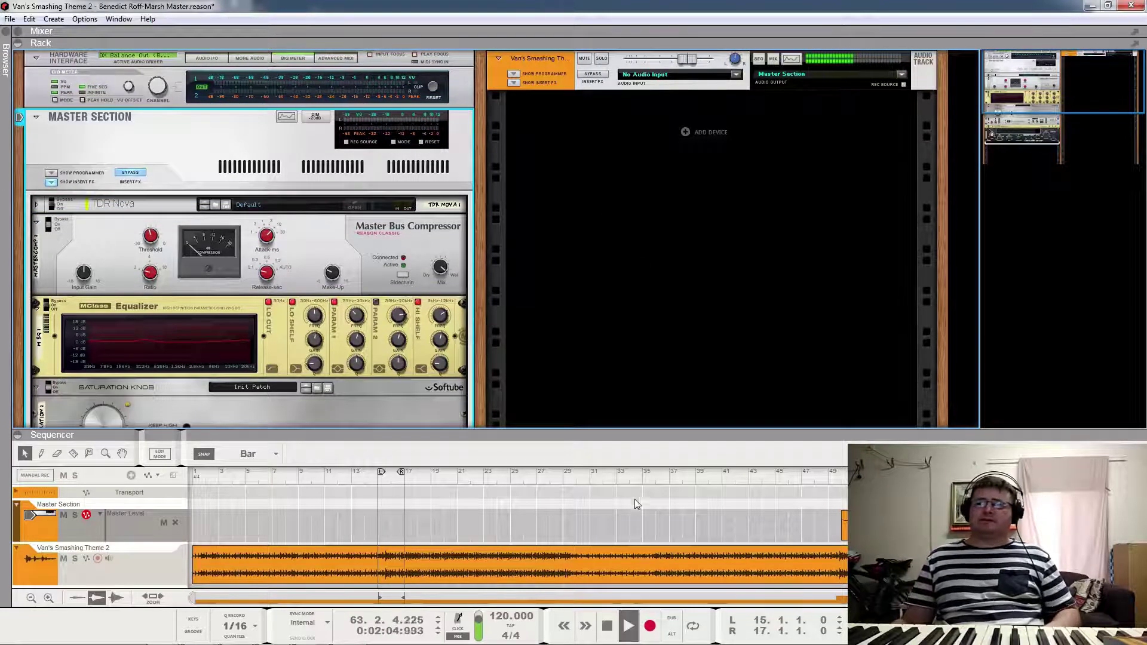
{"action": "left_click", "coordinate": [563, 476]}
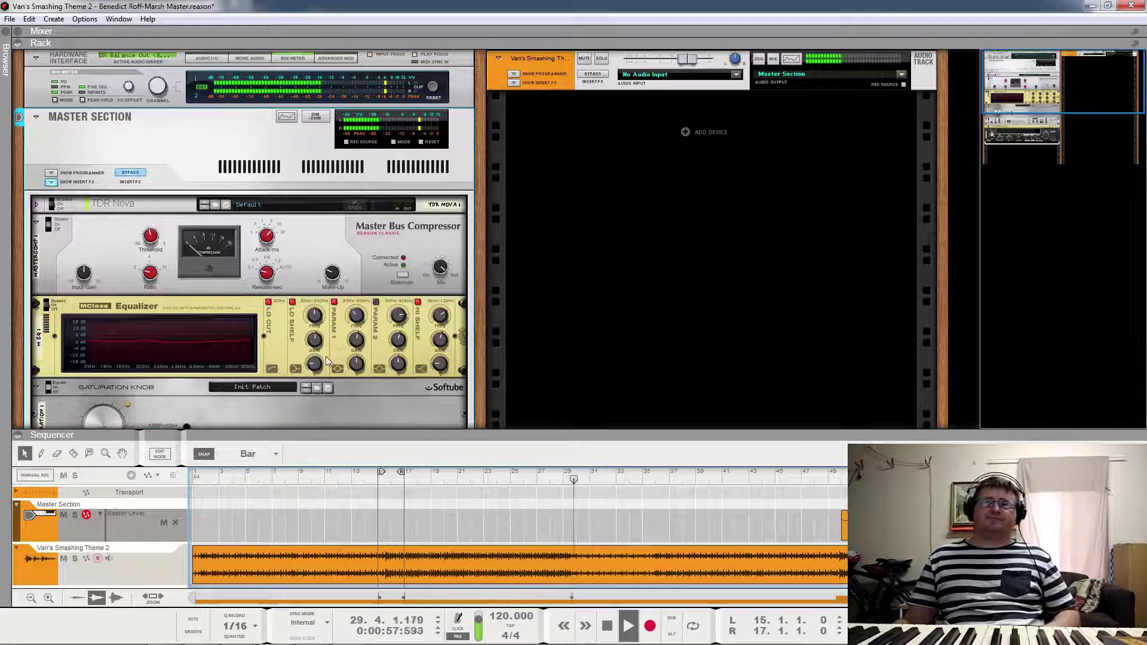
{"action": "left_click", "coordinate": [465, 476]}
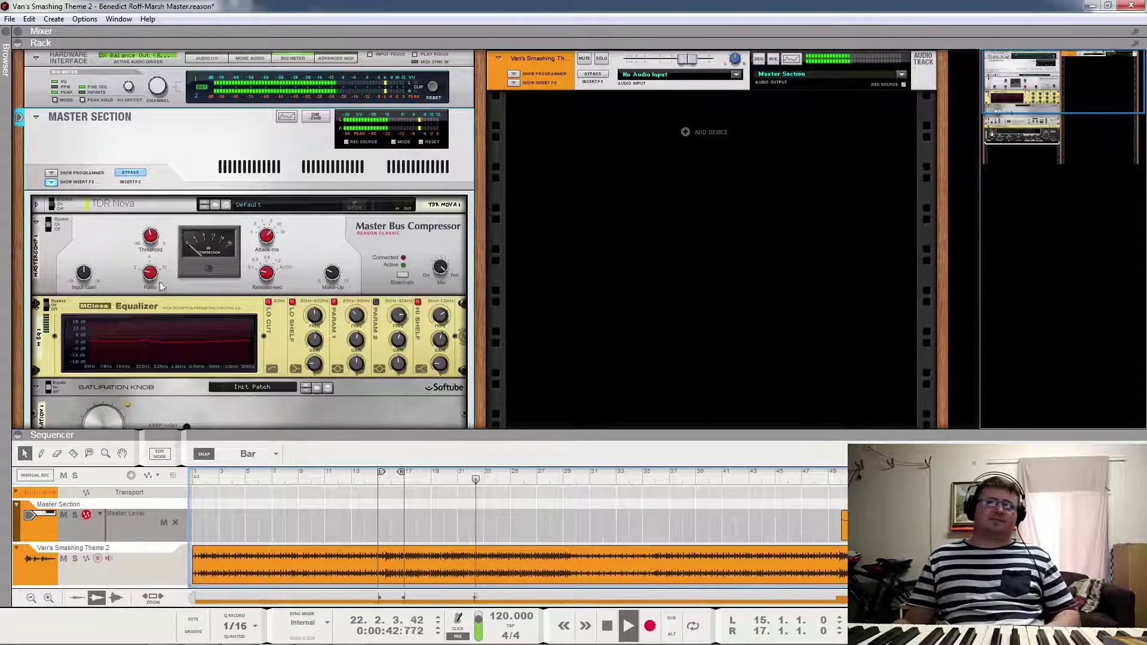
{"action": "left_click", "coordinate": [135, 179]}
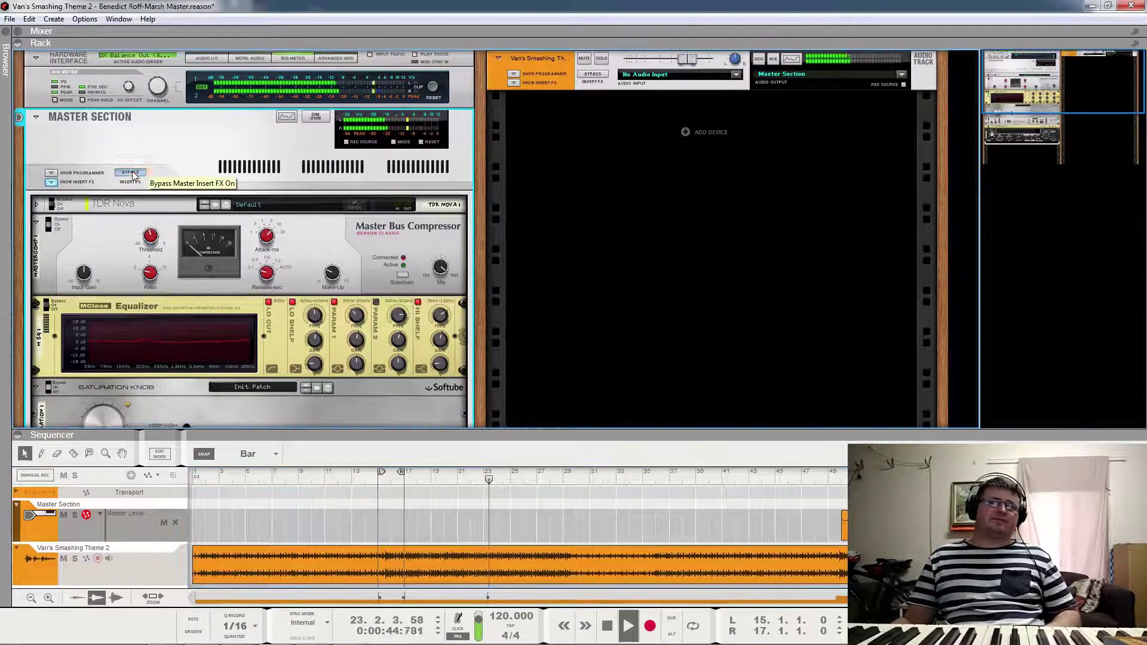
Step: Switch off the Low Shelf and Param 1 bands of the MClass Equalizer during playback, and stop the song
{"action": "left_click", "coordinate": [293, 303]}
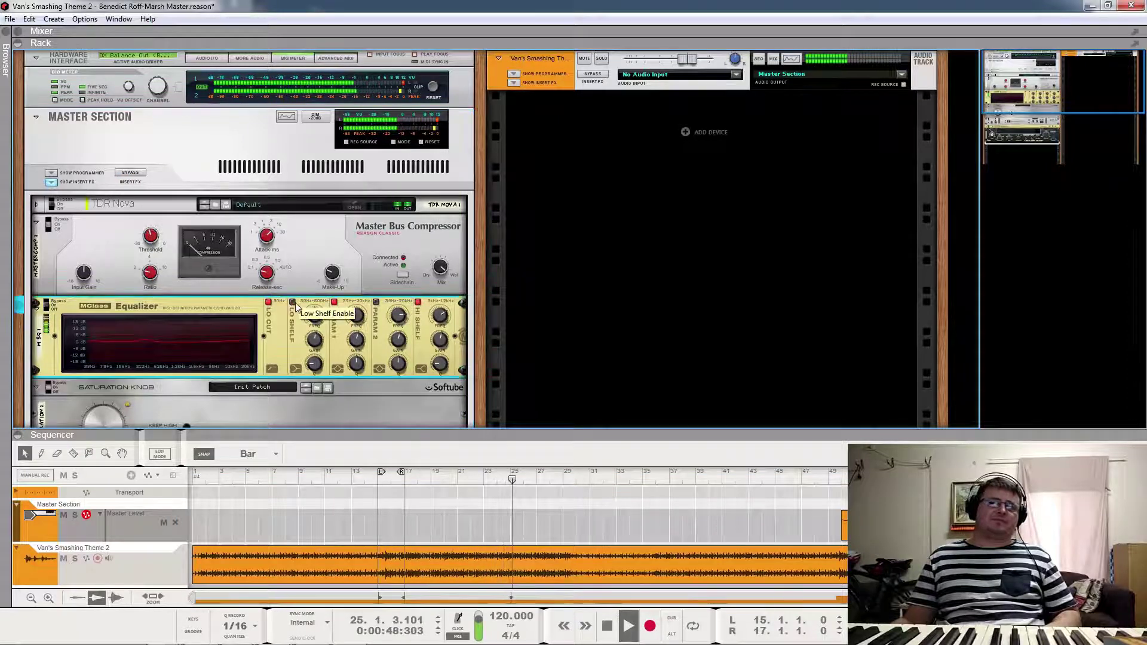
{"action": "left_click", "coordinate": [335, 303]}
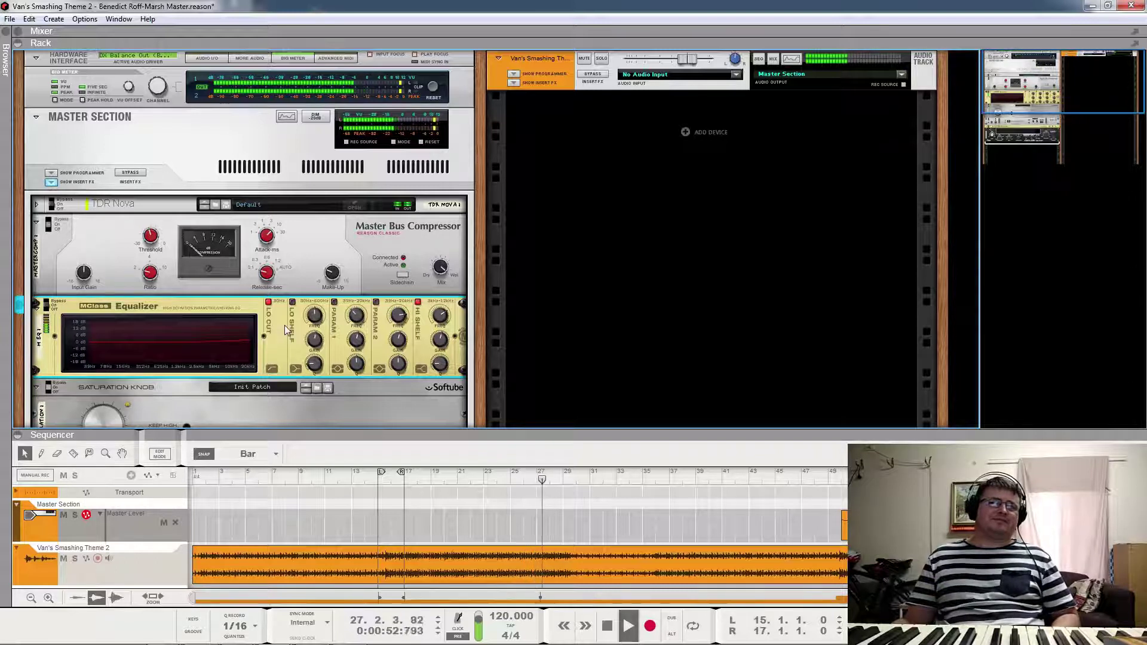
{"action": "key", "text": "space"}
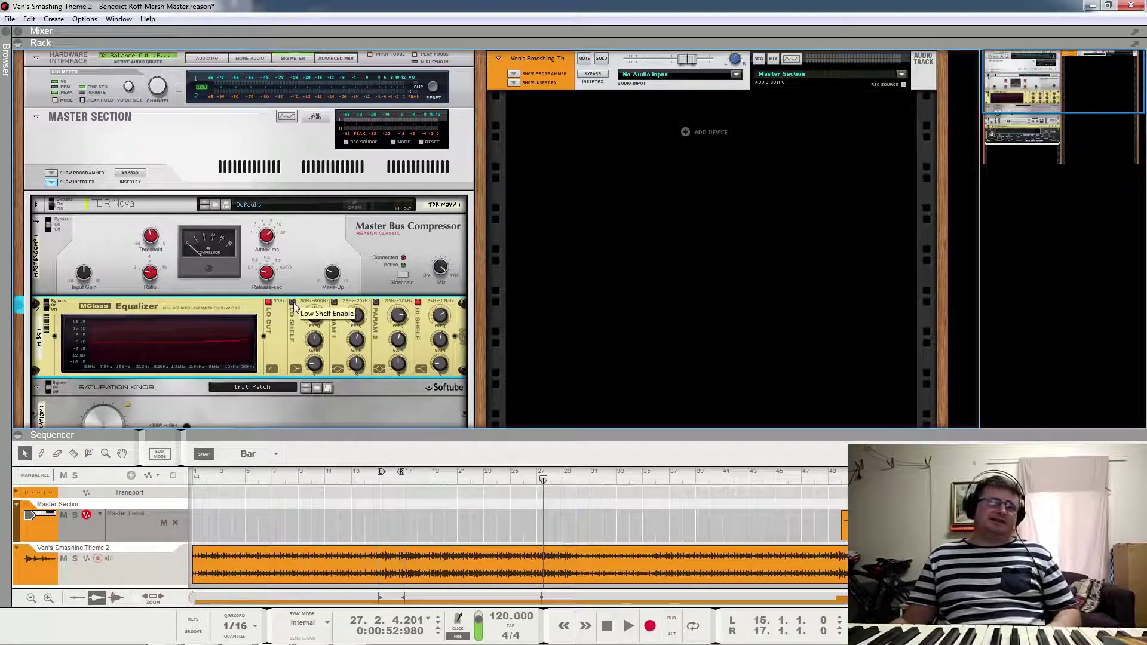
Step: Switch the equalizer's Param 1 band back on and listen from bar 27 with only the Low Shelf off
{"action": "left_click", "coordinate": [334, 301]}
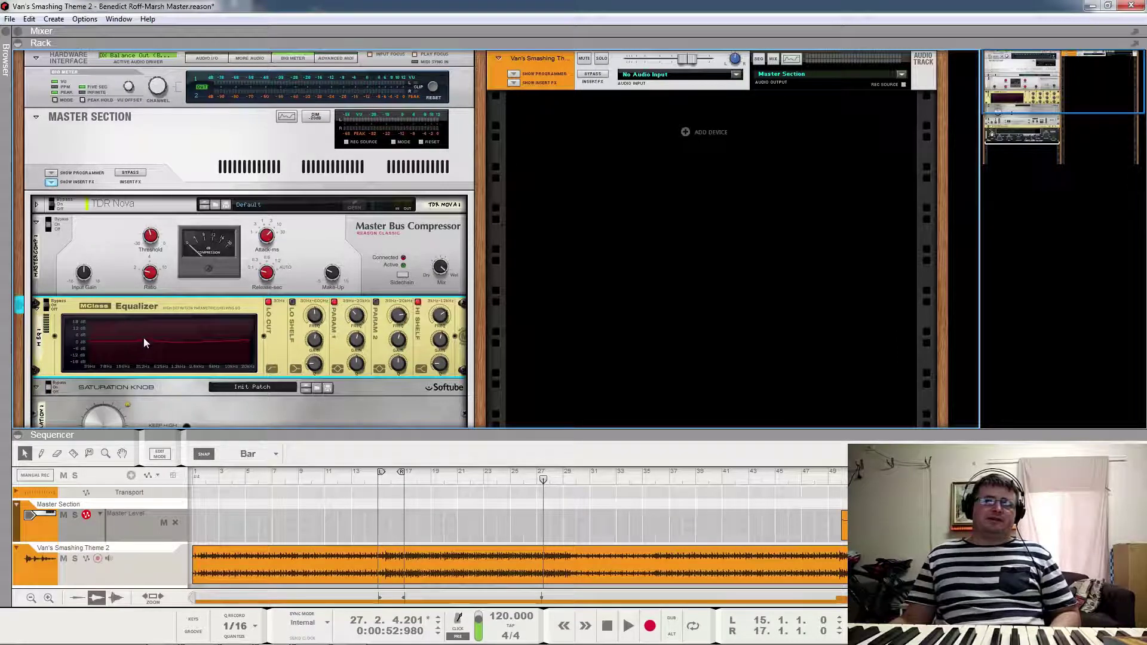
{"action": "key", "text": "space"}
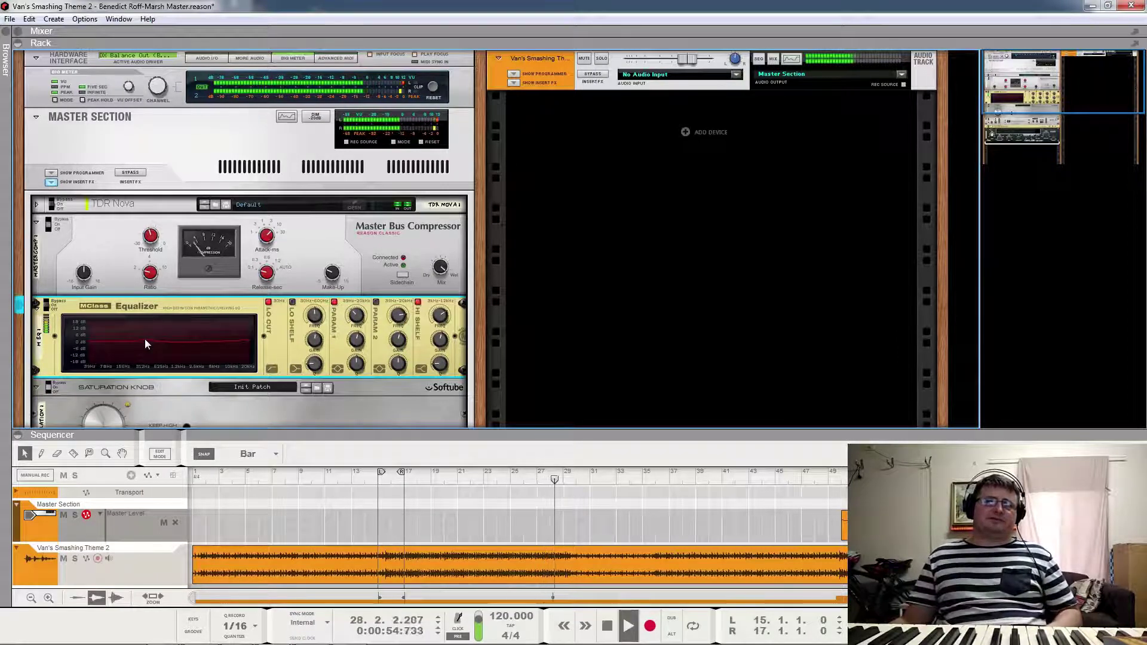
{"action": "key", "text": "space"}
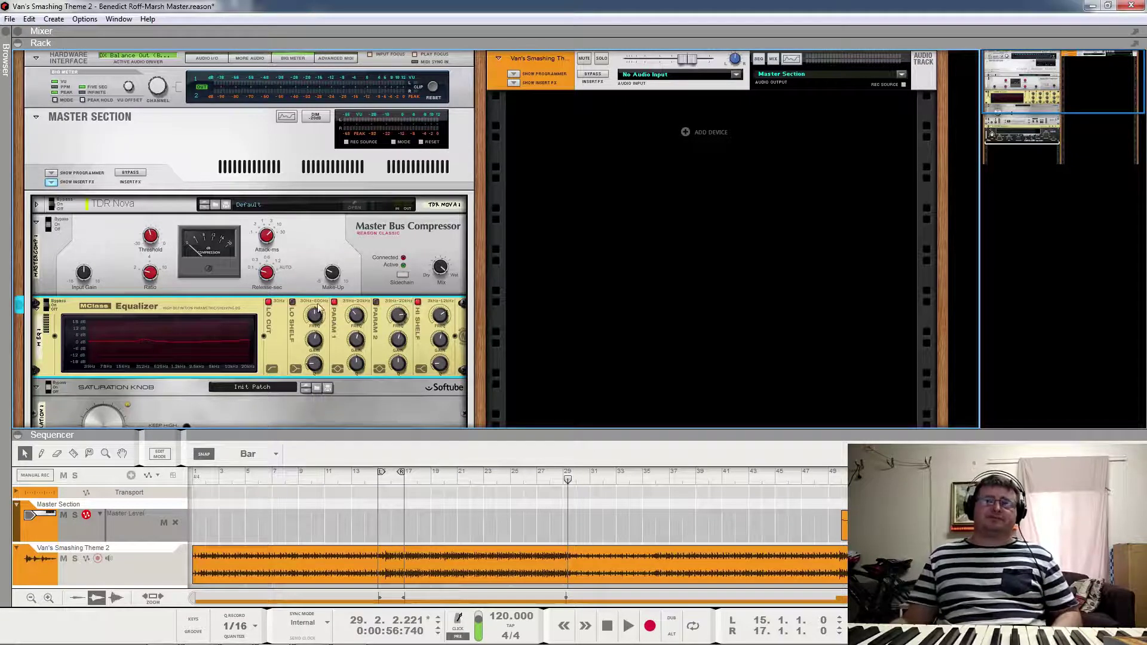
{"action": "key", "text": "space"}
{"action": "key", "text": "space"}
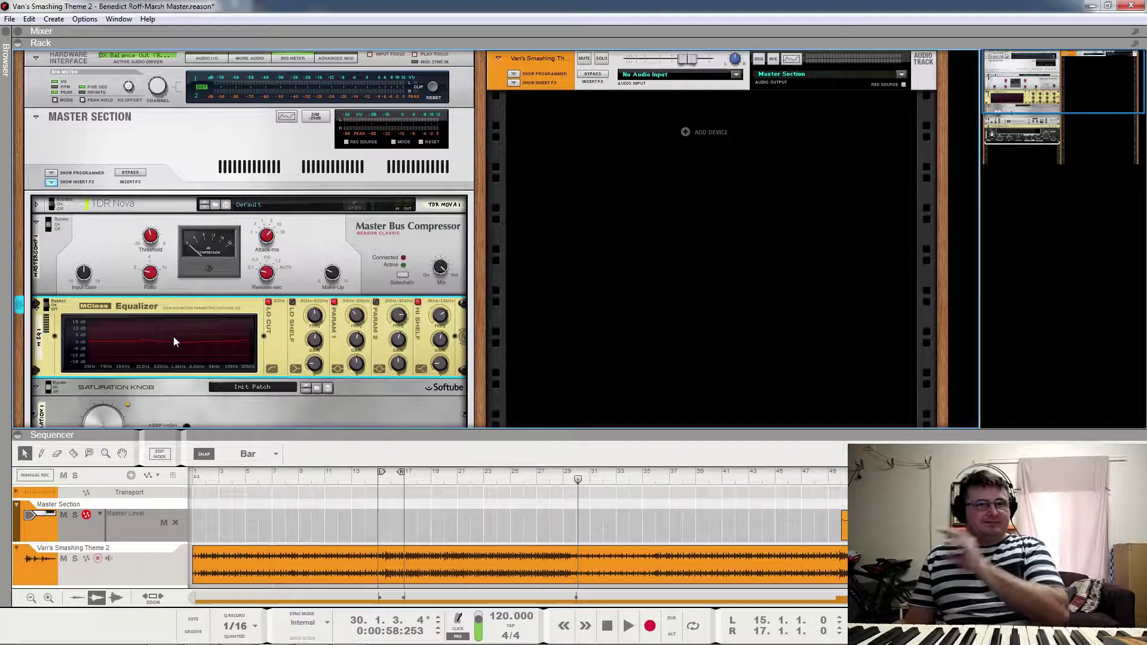
Step: Switch the equalizer's Low Shelf band back on and listen to the passage from bar 30
{"action": "left_click", "coordinate": [292, 303]}
{"action": "key", "text": "space"}
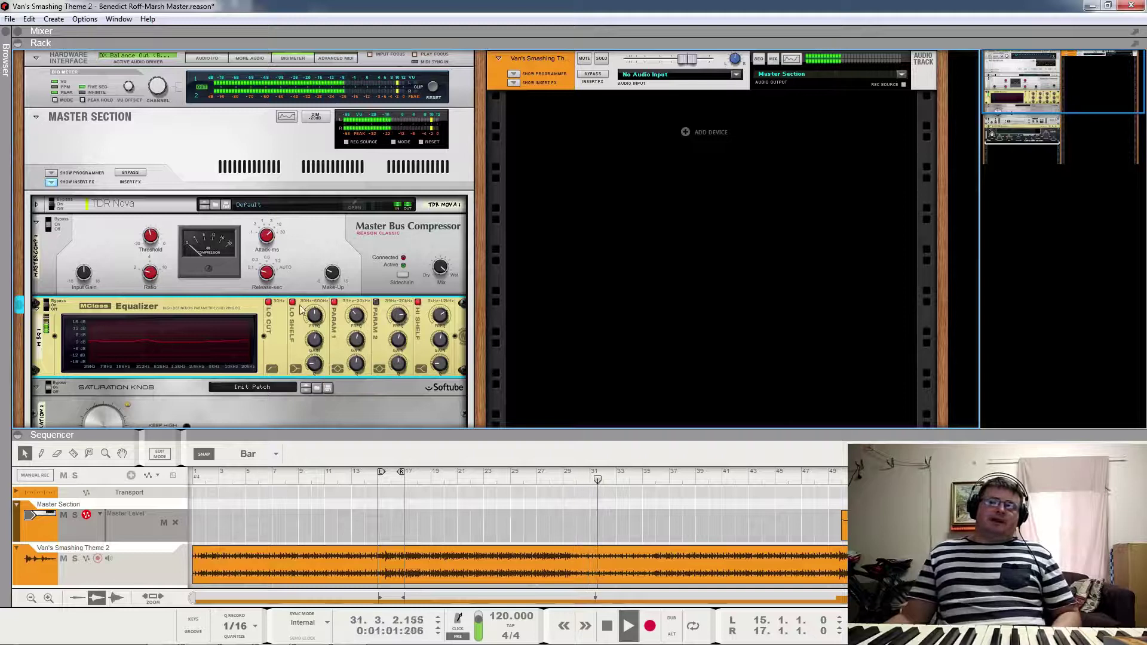
{"action": "key", "text": "space"}
Step: Set the MClass Equalizer's Low Shelf Gain to 18.0 dB and listen to the boosted bass from bar 31
{"action": "left_click_drag", "start_coordinate": [314, 339], "coordinate": [288, 375]}
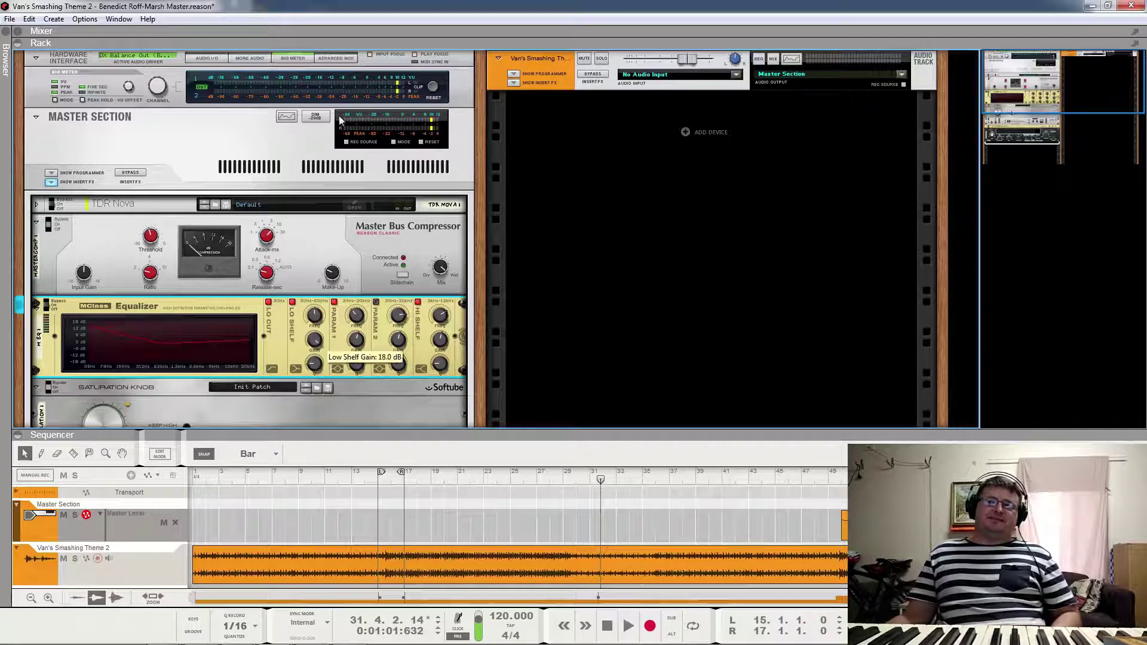
{"action": "key", "text": "space"}
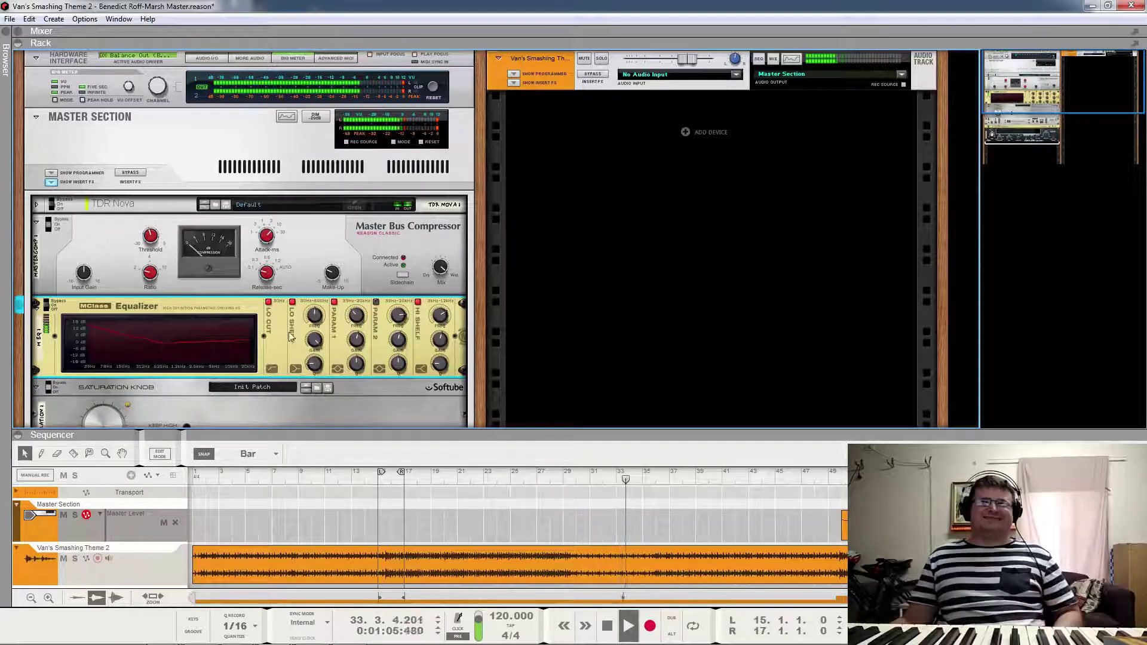
{"action": "key", "text": "space"}
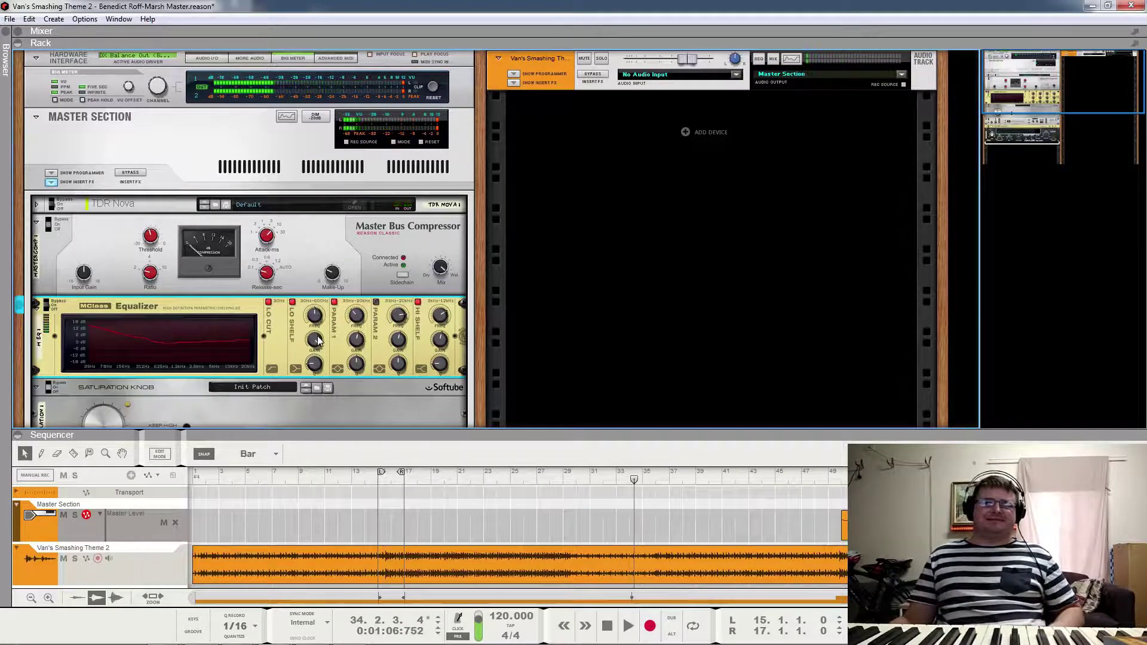
Step: Set the MClass Equalizer's Low Shelf Gain to 1.1 dB and listen to the passage from bar 34
{"action": "left_click_drag", "start_coordinate": [318, 342], "coordinate": [316, 346]}
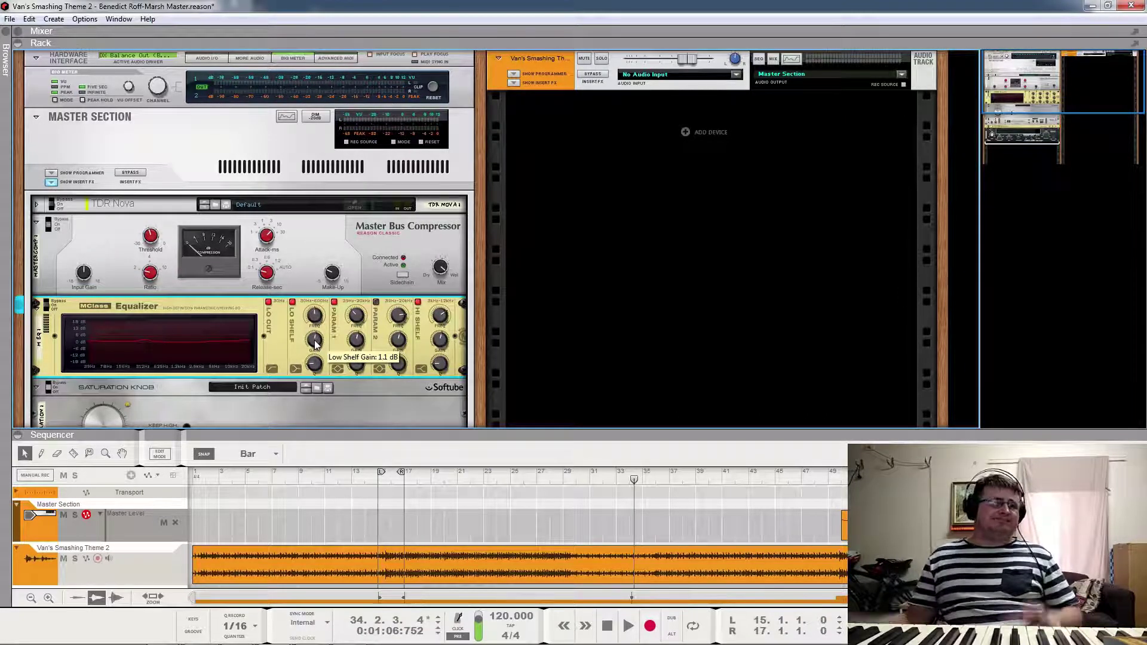
{"action": "key", "text": "space"}
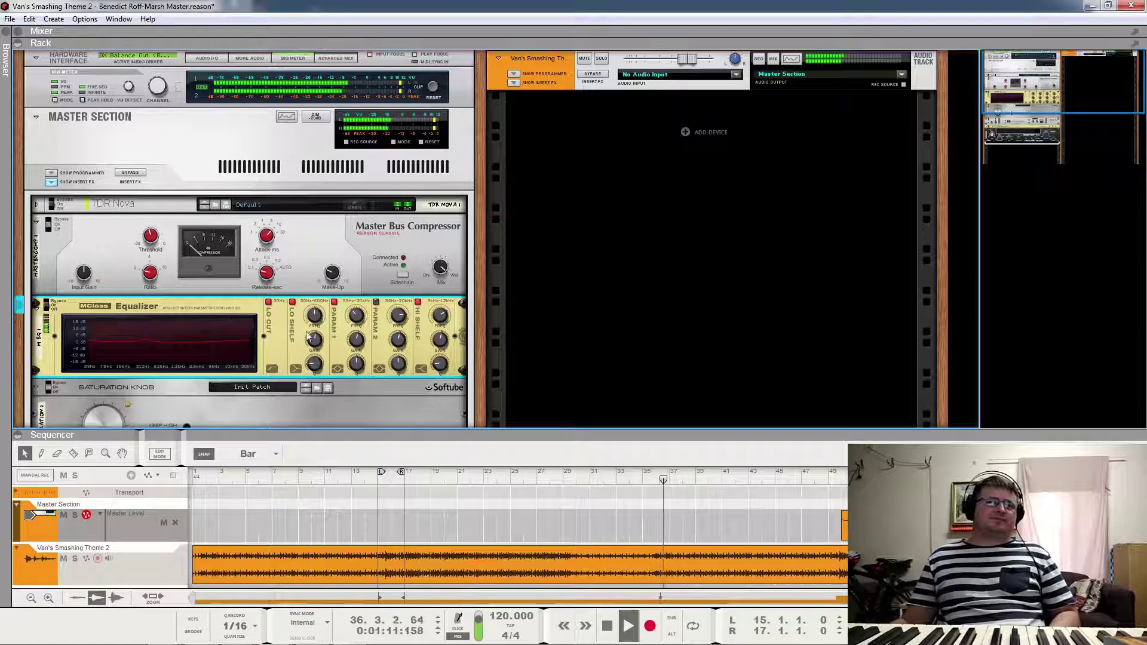
{"action": "key", "text": "space"}
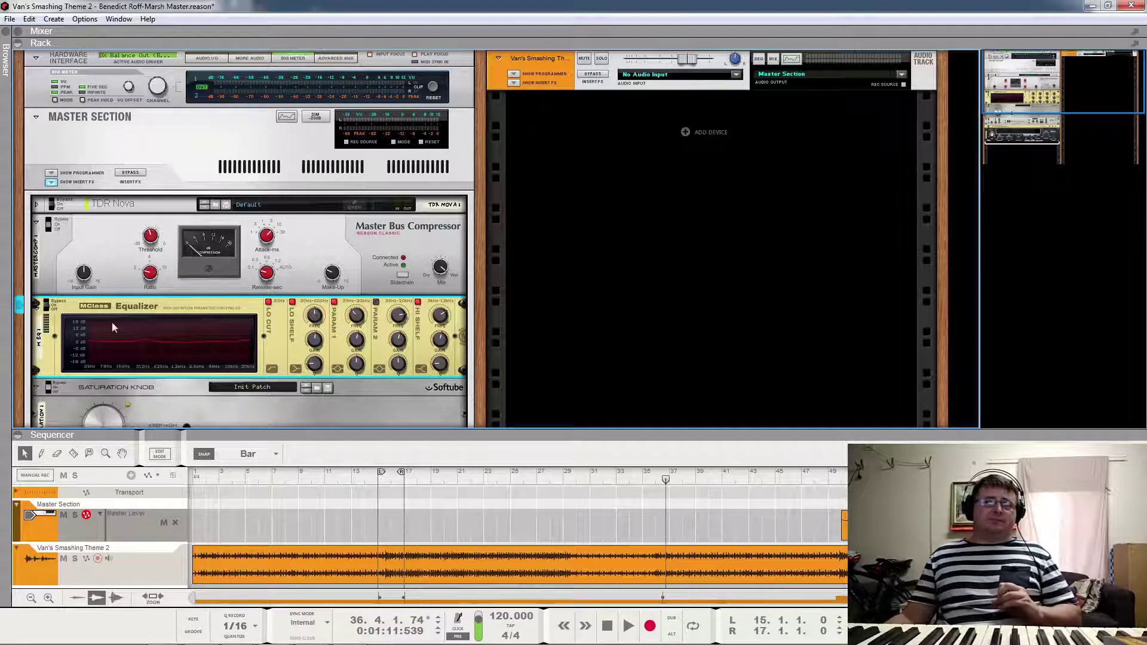
{"action": "scroll", "coordinate": [81, 351], "scroll_direction": "down", "scroll_amount": 1}
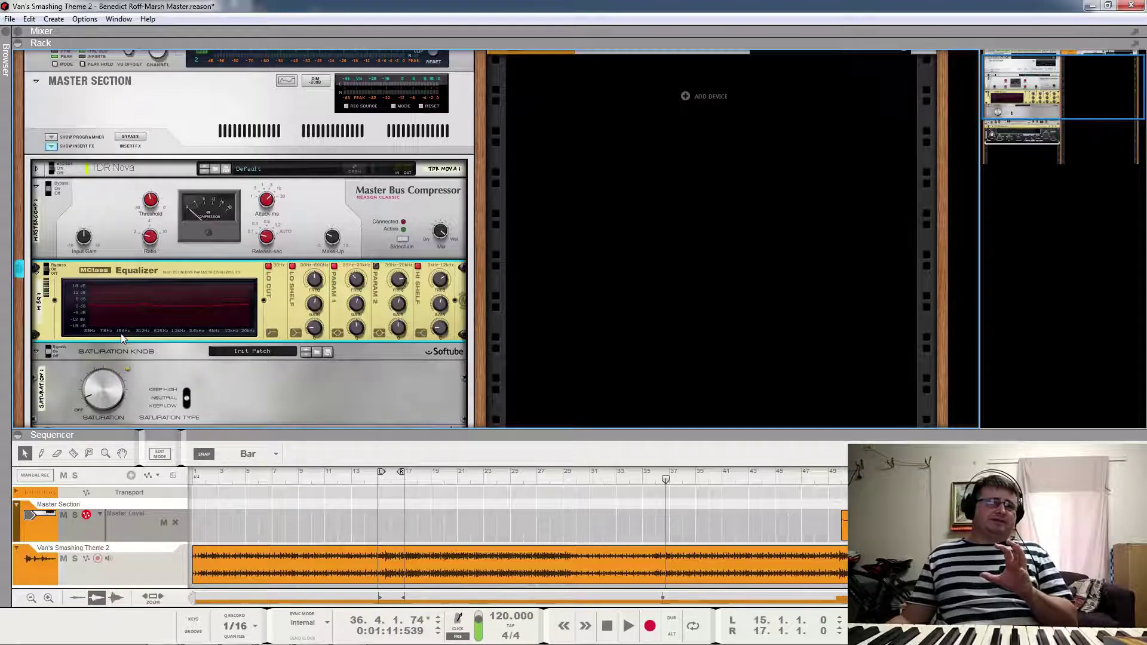
{"action": "scroll", "coordinate": [288, 289], "scroll_direction": "up", "scroll_amount": 1}
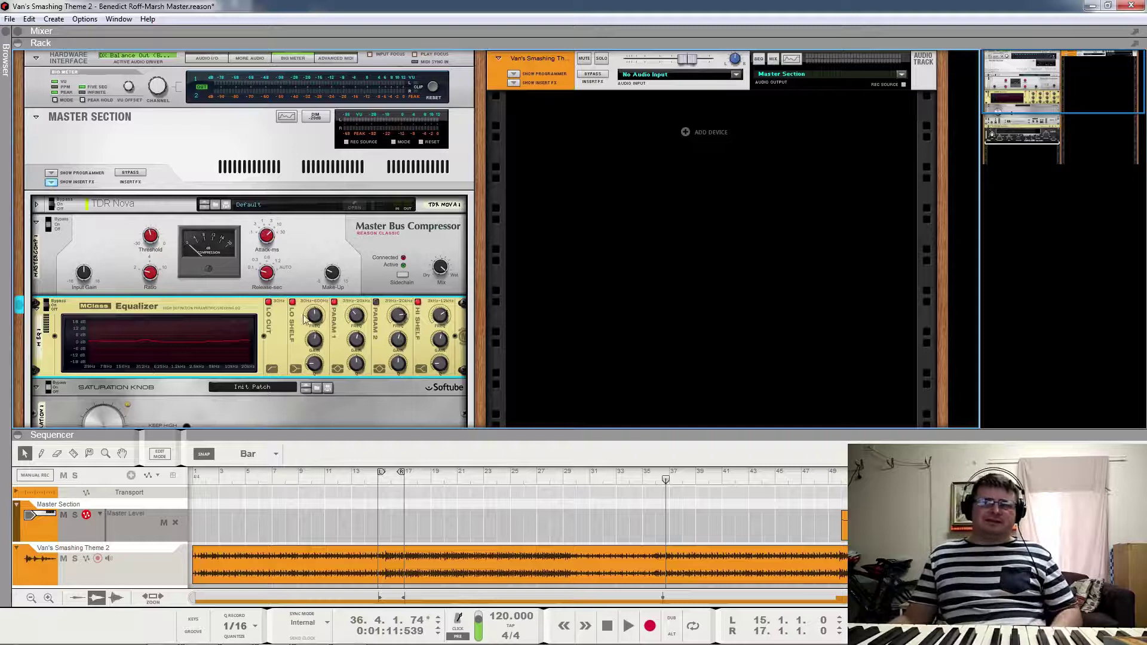
{"action": "mouse_move", "coordinate": [317, 340]}
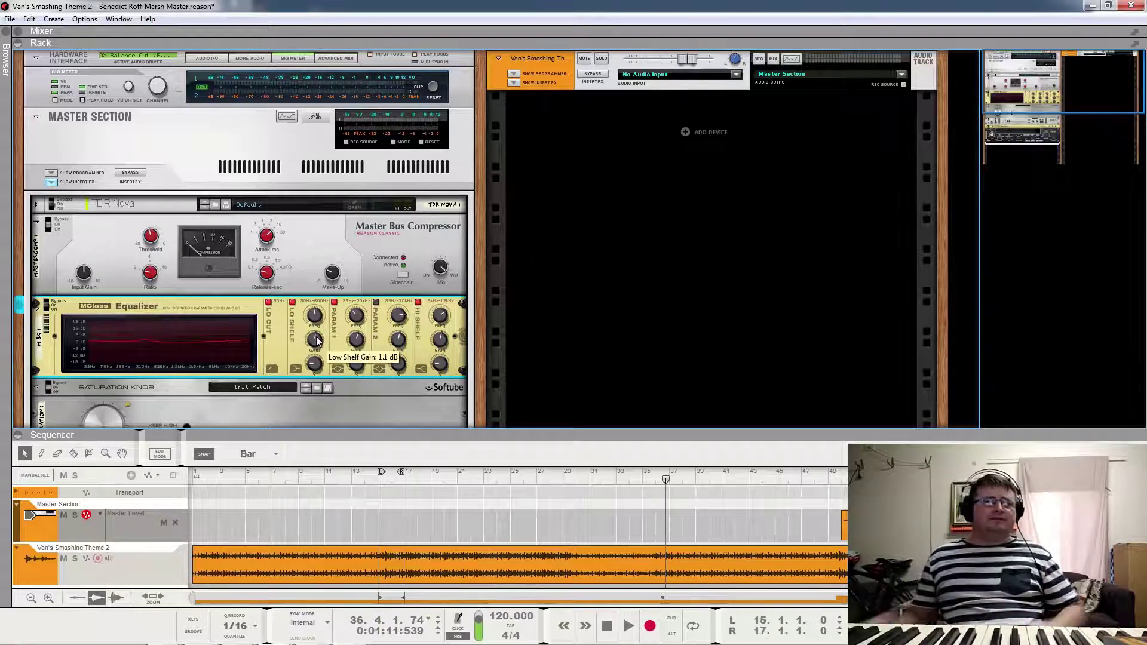
Step: Compare the passage from bar 36 with the equalizer's Low Shelf and Param 1 bands switched off and on again, and stop the song
{"action": "key", "text": "space"}
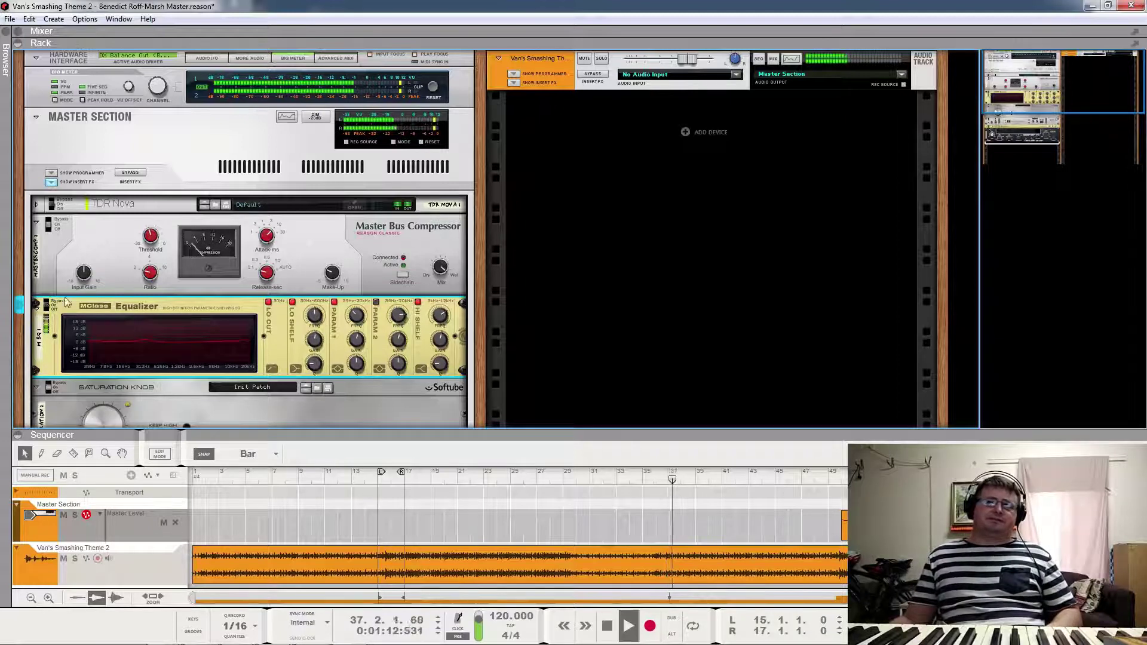
{"action": "left_click", "coordinate": [292, 303]}
{"action": "left_click", "coordinate": [335, 303]}
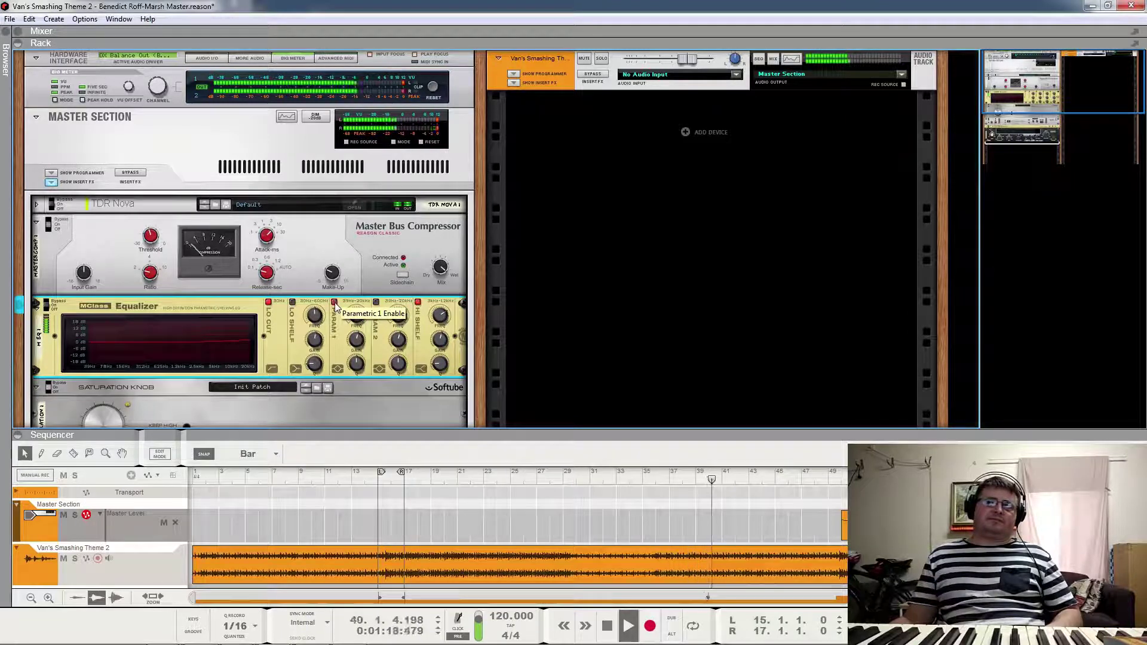
{"action": "left_click", "coordinate": [335, 303]}
{"action": "left_click", "coordinate": [292, 302]}
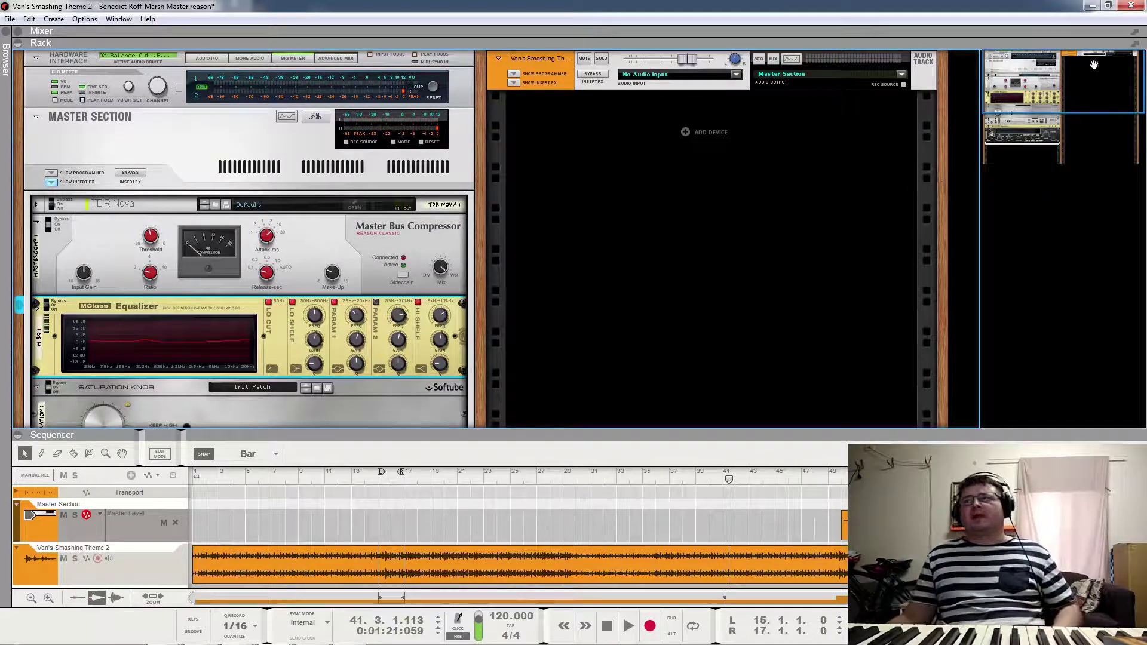
Step: Close Van's Smashing Theme 2 without saving its changes, and select the audio clip in the Fortress Of Determination song
{"action": "left_click", "coordinate": [1133, 7]}
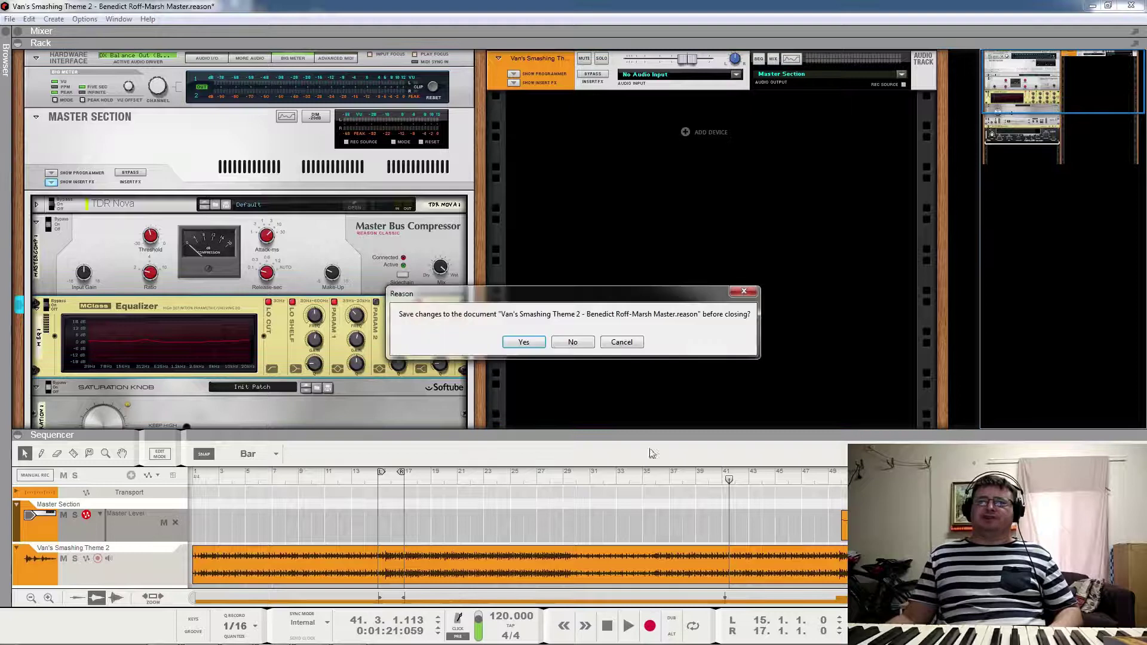
{"action": "left_click", "coordinate": [572, 342]}
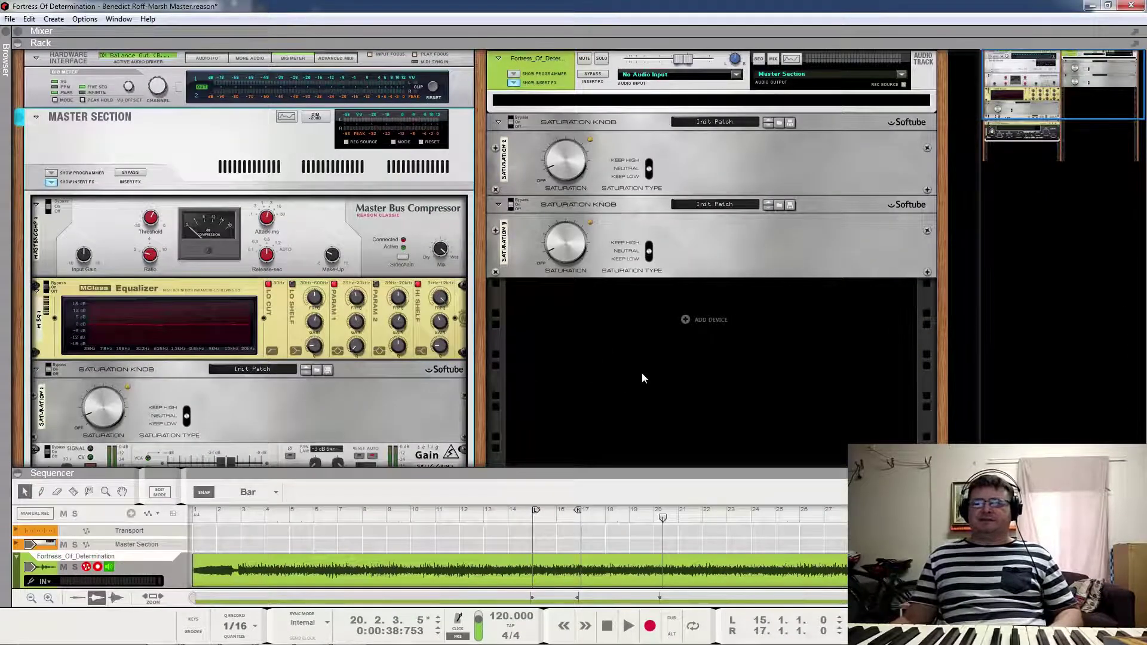
{"action": "left_click", "coordinate": [568, 577]}
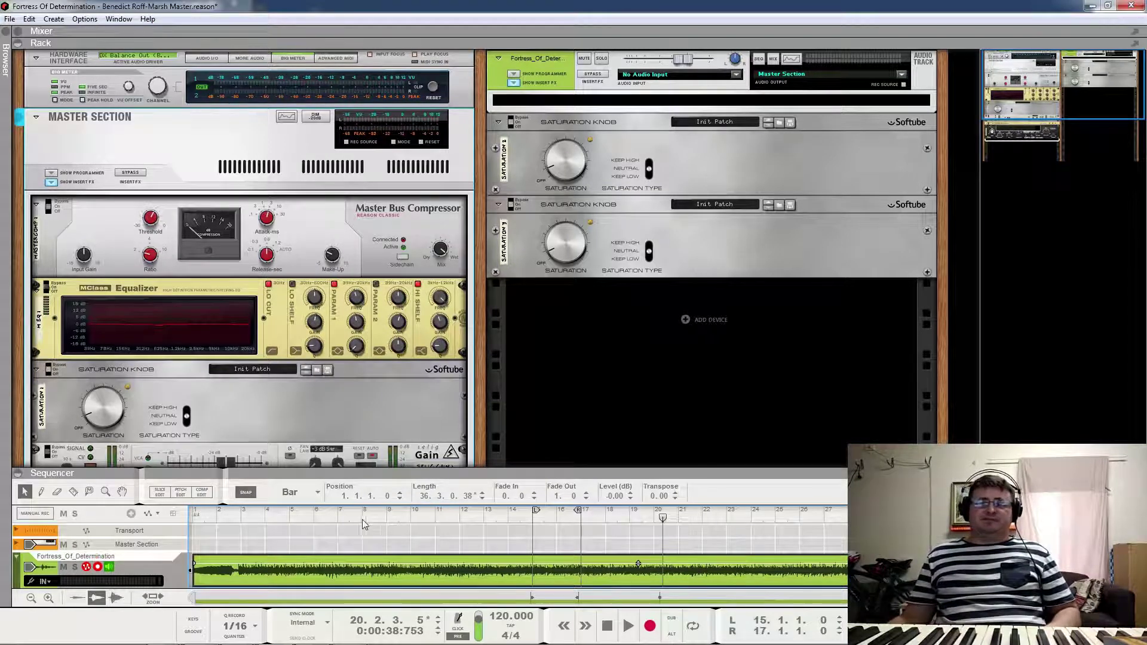
Step: Listen to Fortress Of Determination from bar 5 with the Master Bus Compressor selected, and stop the song
{"action": "left_click", "coordinate": [291, 521]}
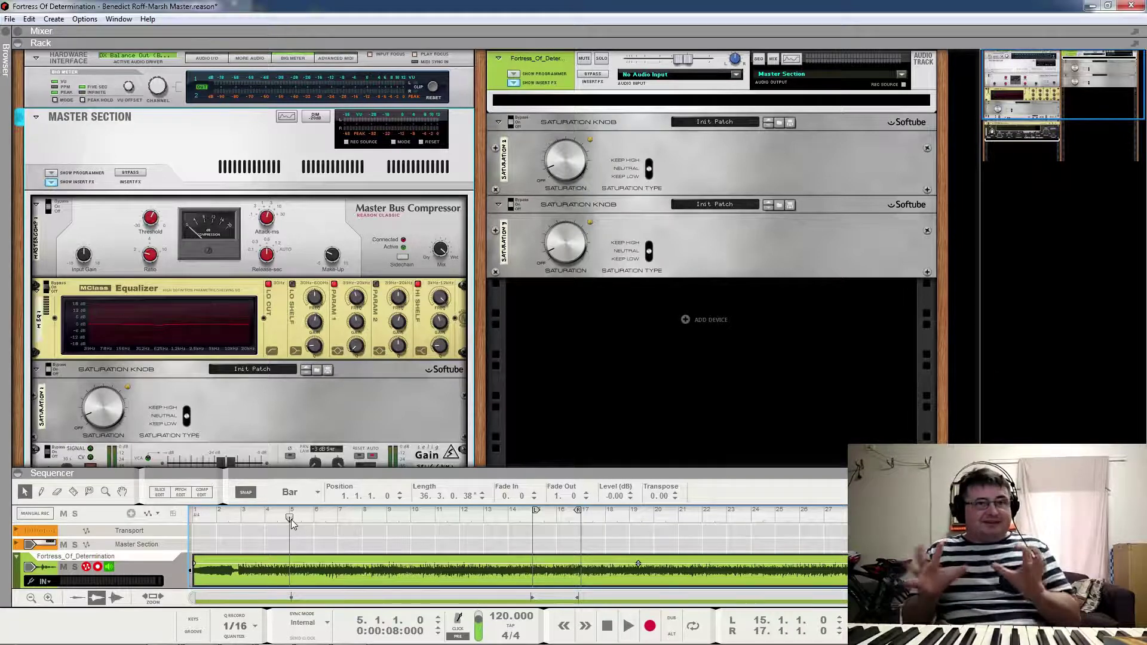
{"action": "key", "text": "space"}
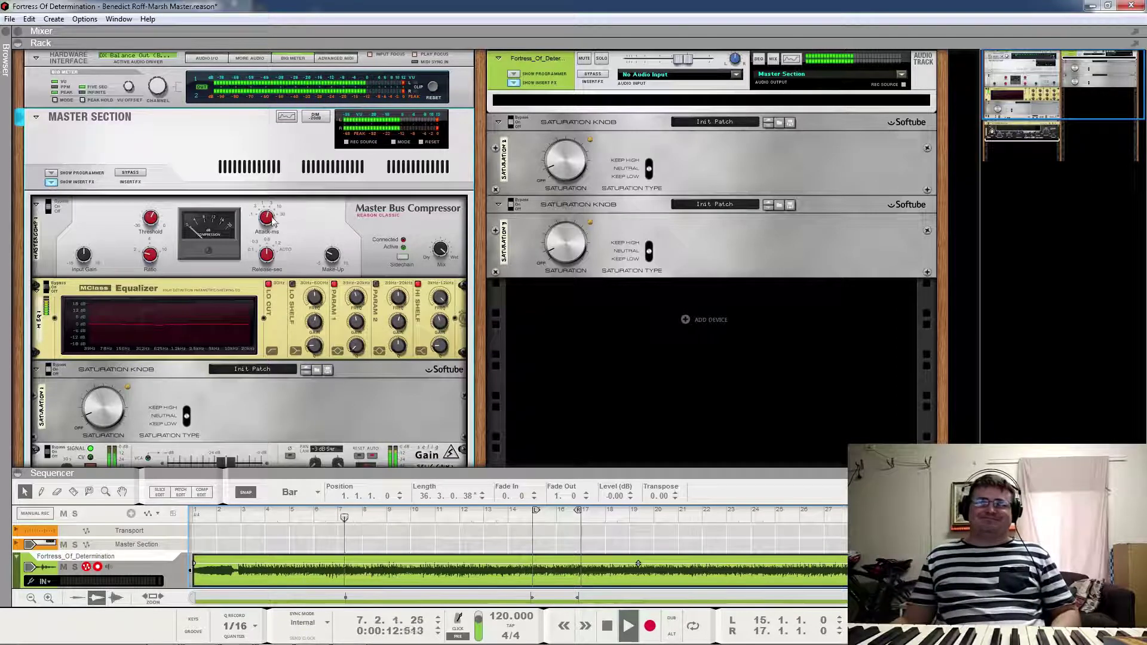
{"action": "left_click", "coordinate": [106, 220]}
{"action": "key", "text": "space"}
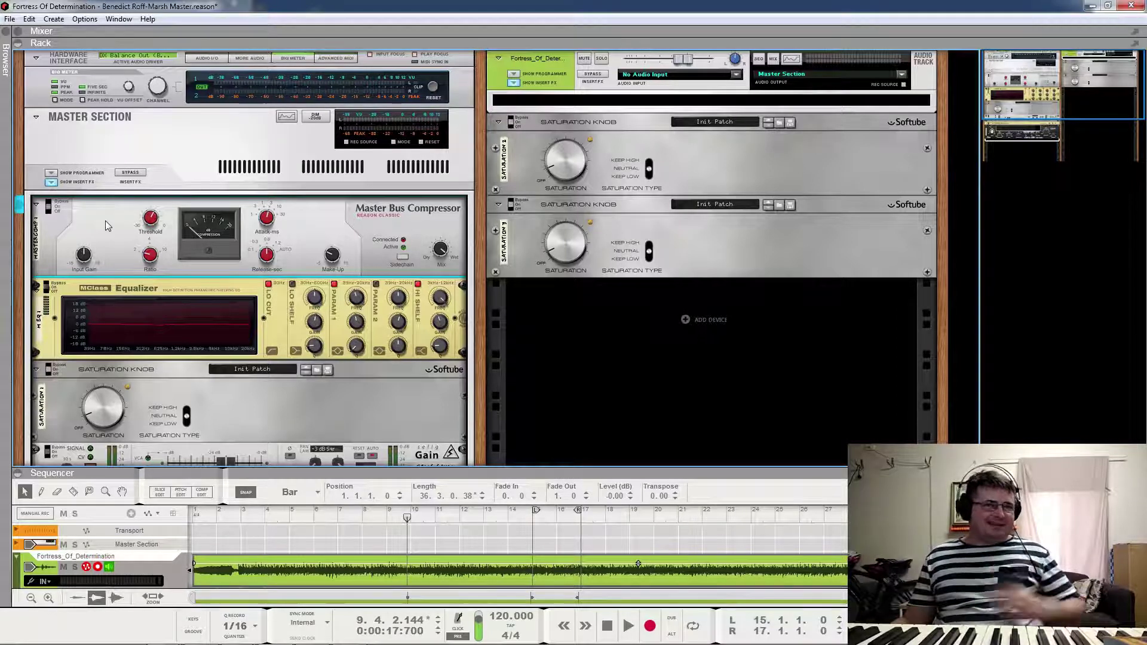
Step: Move the song position to bar 6 and bypass both Saturation Knob inserts on the Fortress_Of_Determination audio track
{"action": "left_click", "coordinate": [316, 512]}
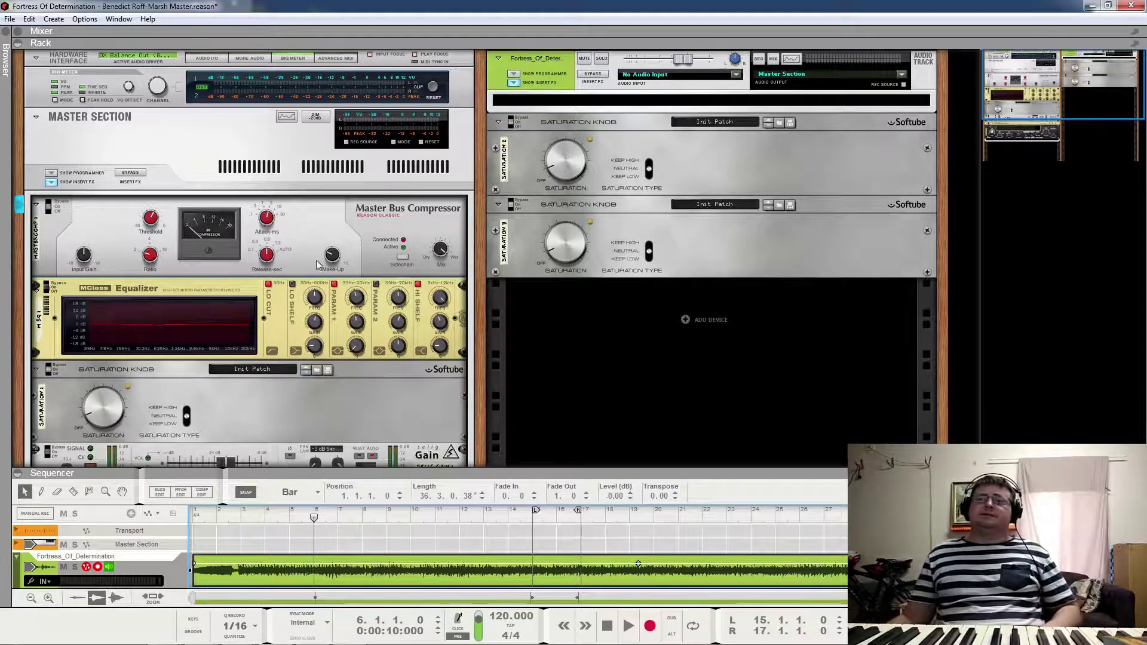
{"action": "scroll", "coordinate": [27, 282], "scroll_direction": "down", "scroll_amount": 2}
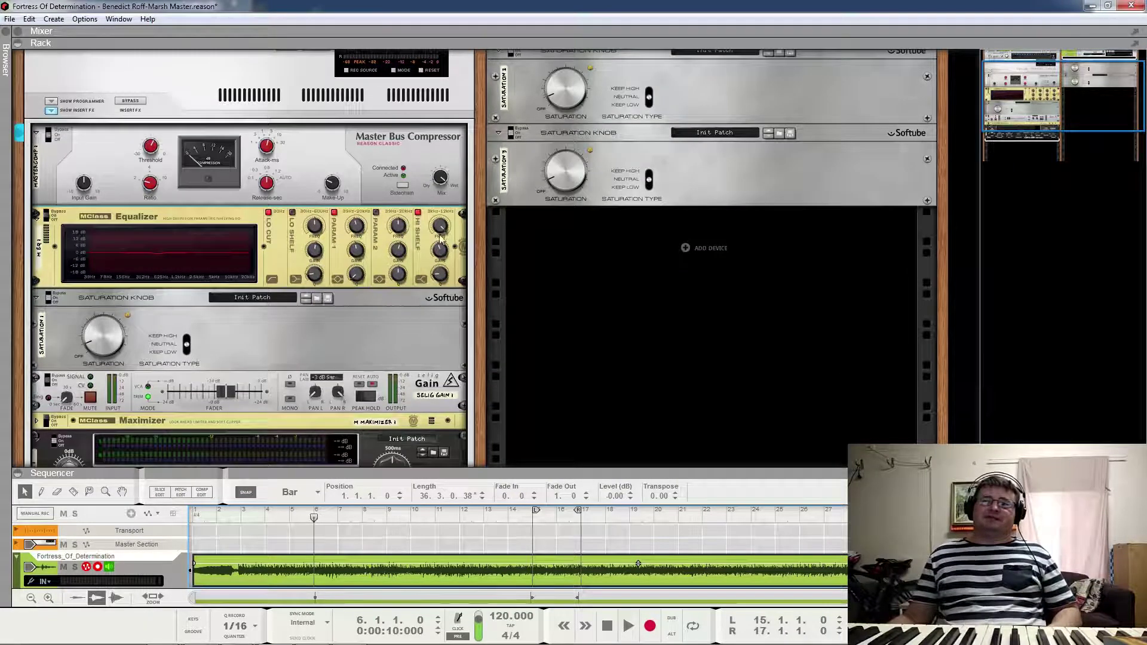
{"action": "mouse_move", "coordinate": [440, 254]}
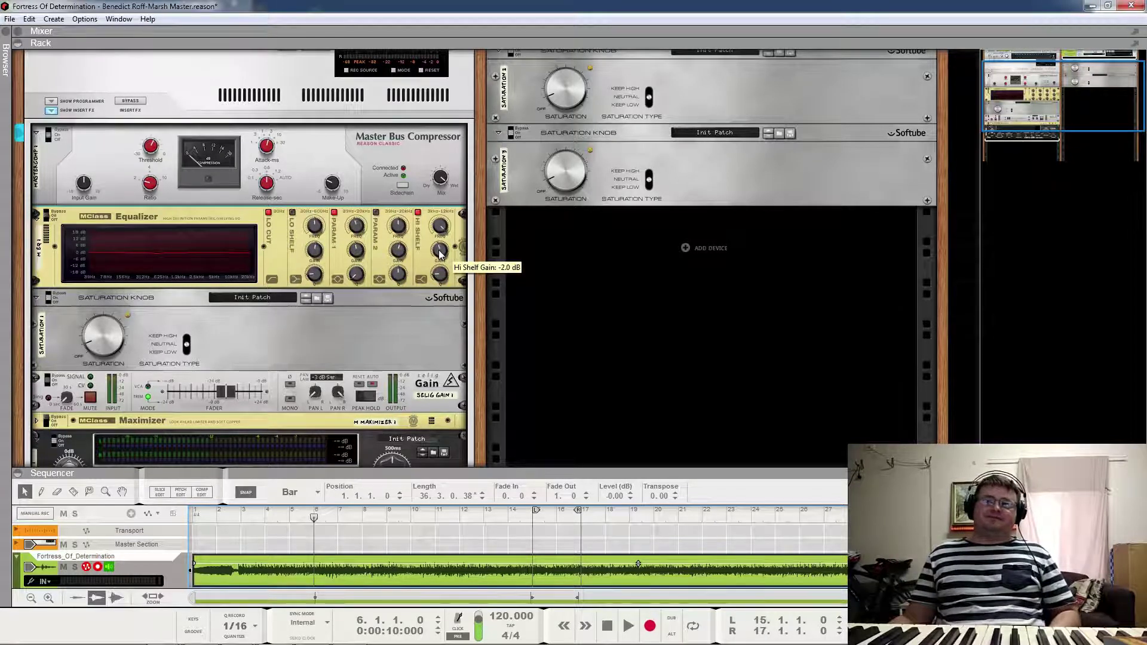
{"action": "left_click", "coordinate": [357, 260]}
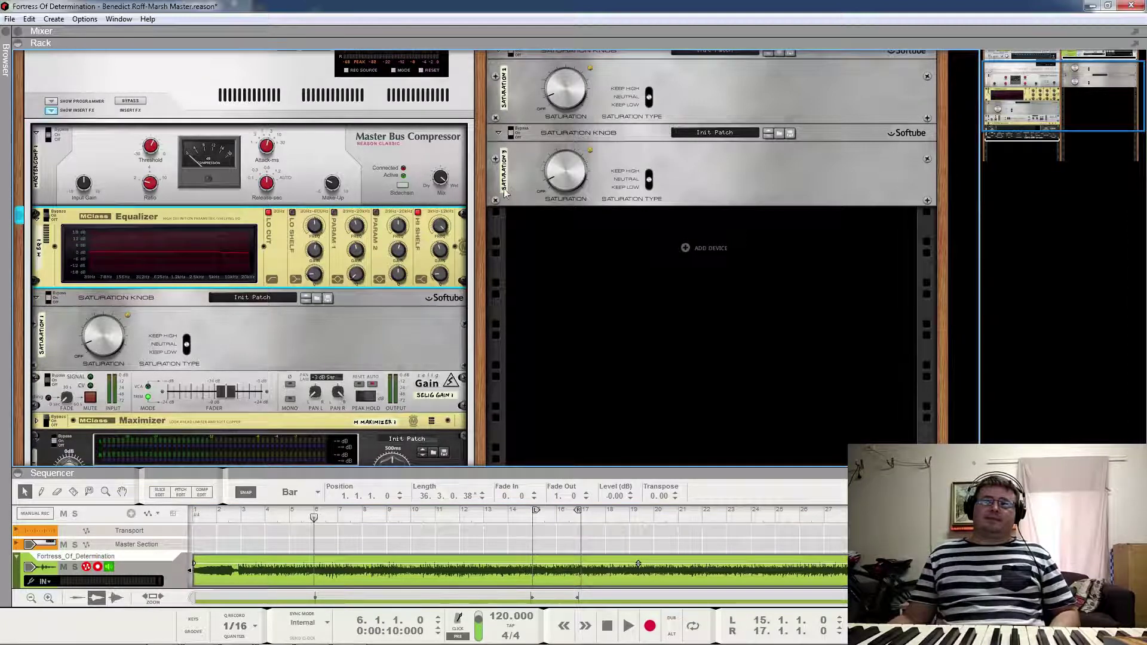
{"action": "scroll", "coordinate": [479, 181], "scroll_direction": "up", "scroll_amount": 3}
{"action": "left_click", "coordinate": [518, 122]}
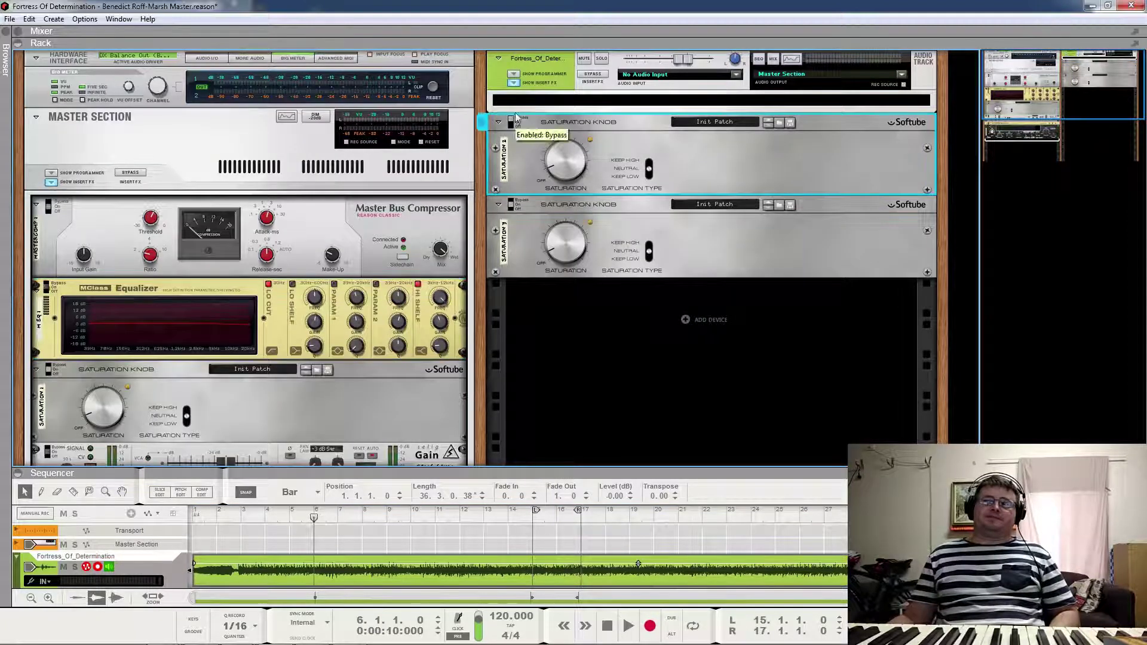
{"action": "left_click", "coordinate": [517, 197]}
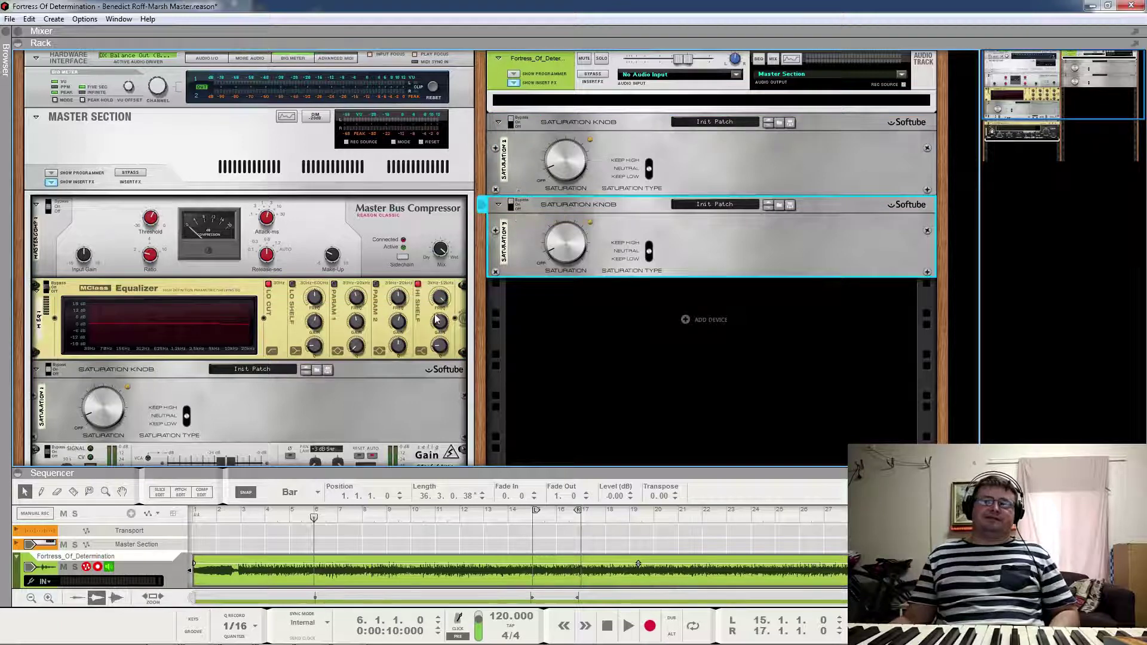
Step: Lower the MClass Equalizer's Hi Shelf Frequency while listening from bar 6, and stop the song
{"action": "key", "text": "space"}
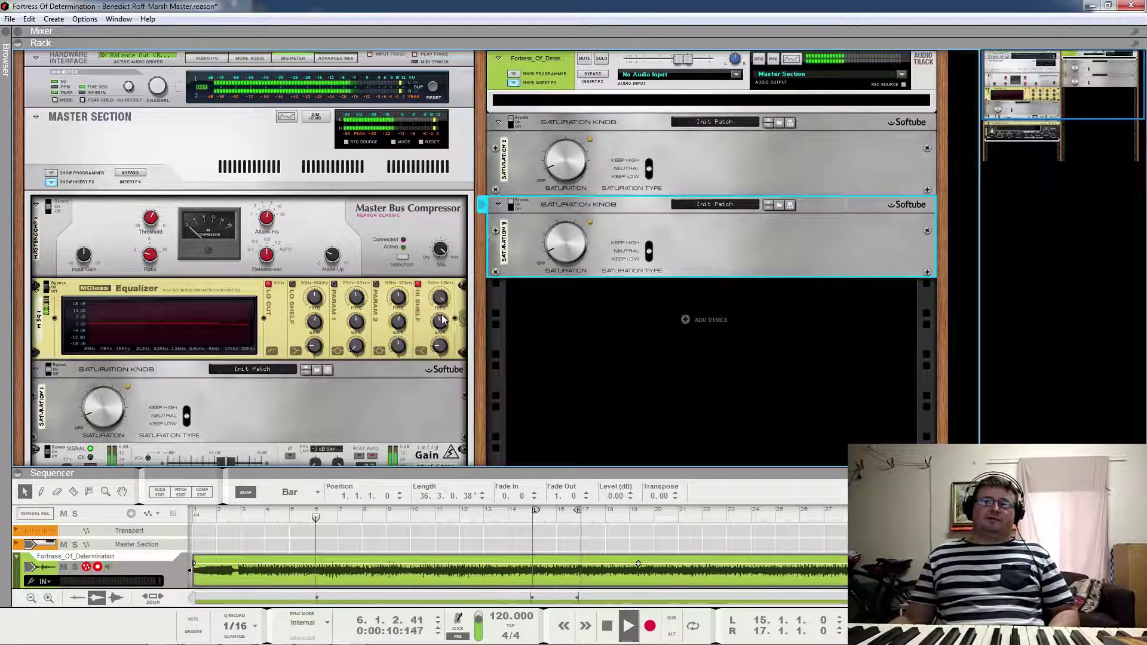
{"action": "left_click_drag", "start_coordinate": [441, 302], "coordinate": [442, 351]}
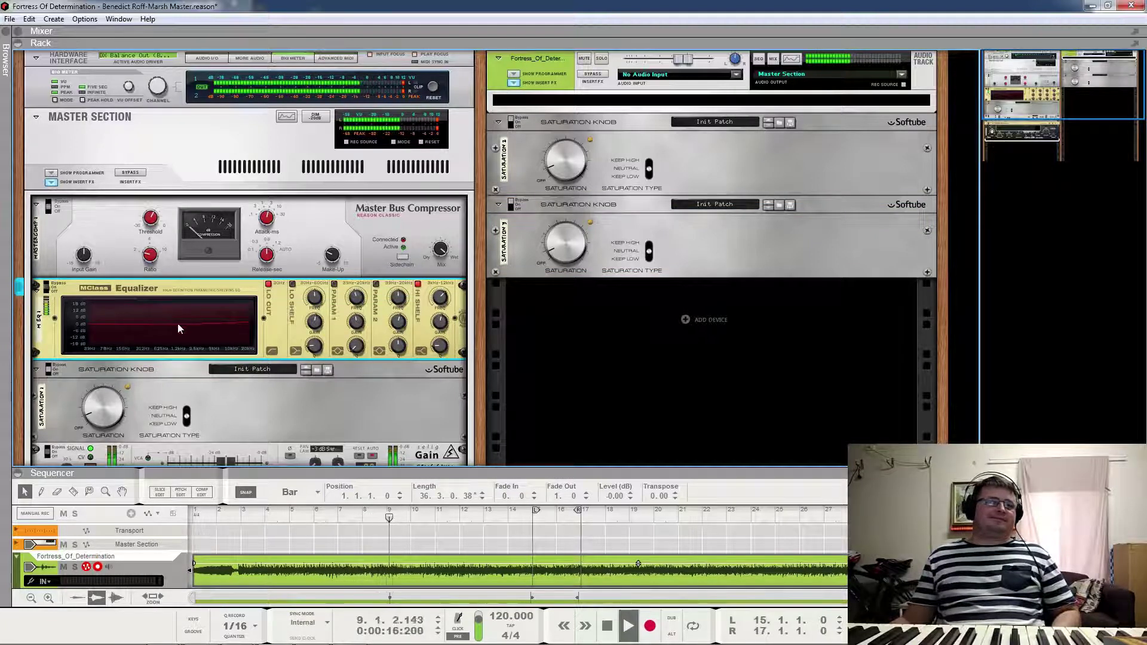
{"action": "key", "text": "space"}
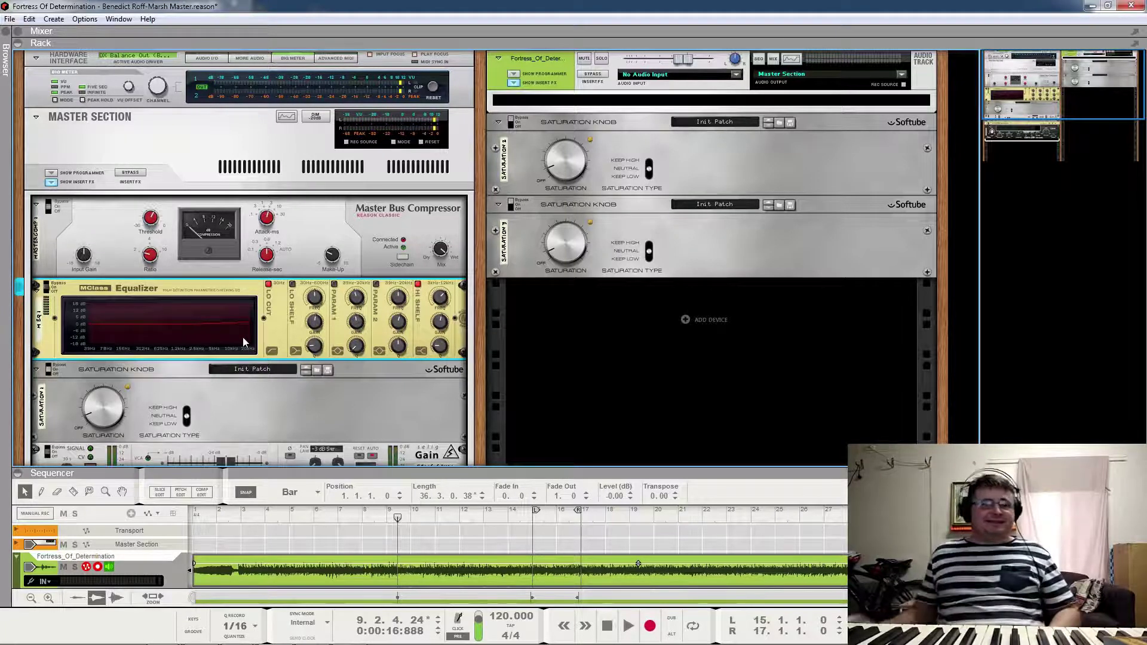
{"action": "key", "text": "space"}
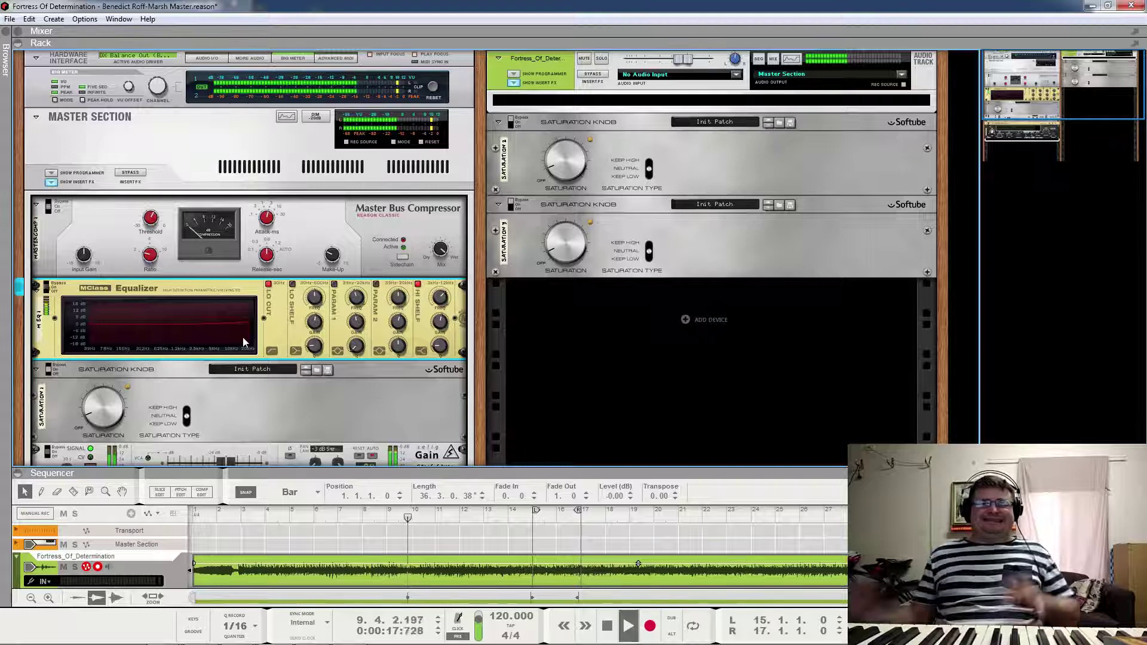
{"action": "key", "text": "space"}
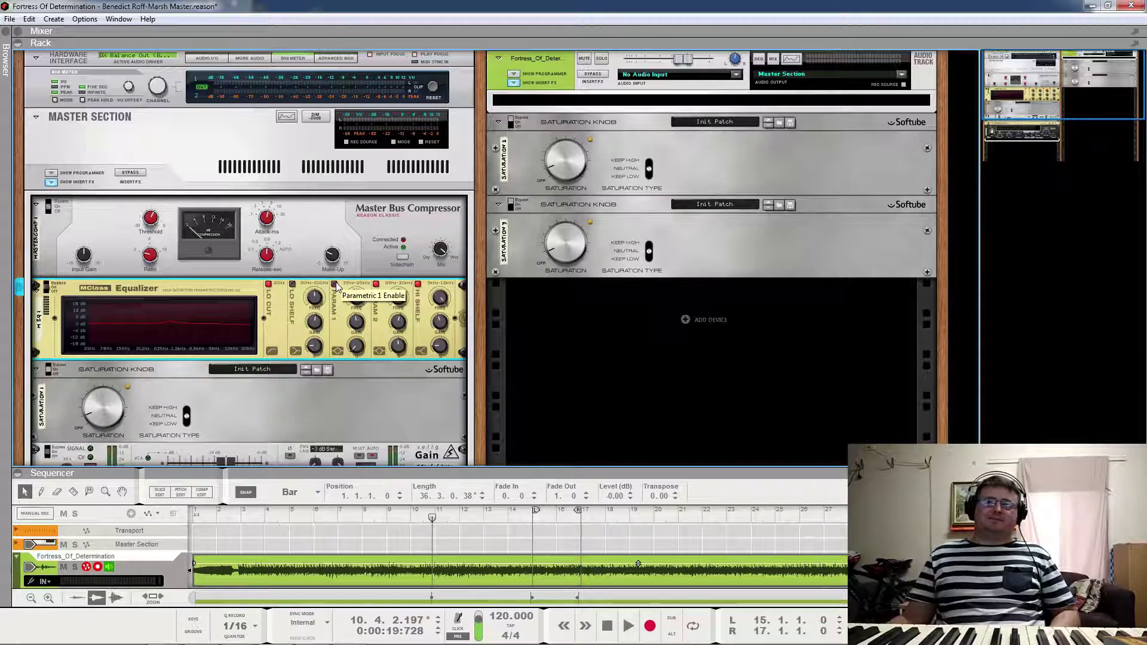
Step: Compare the song from bar 10 with all master insert effects bypassed, with only the MClass Equalizer bypassed, and with everything on
{"action": "key", "text": "space"}
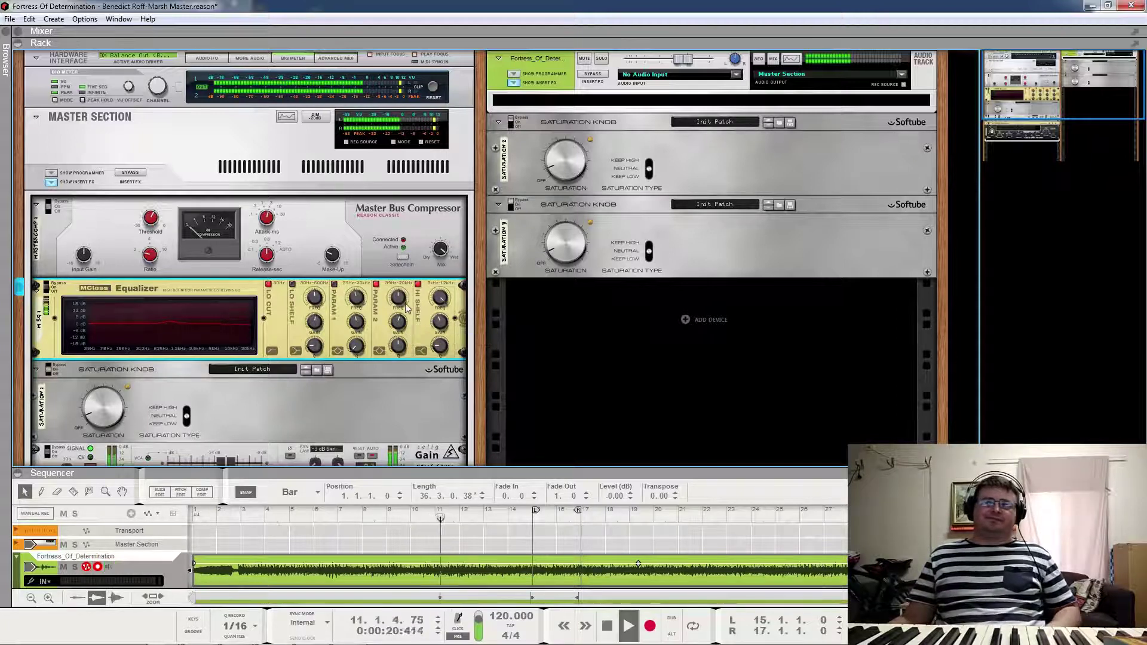
{"action": "key", "text": "space"}
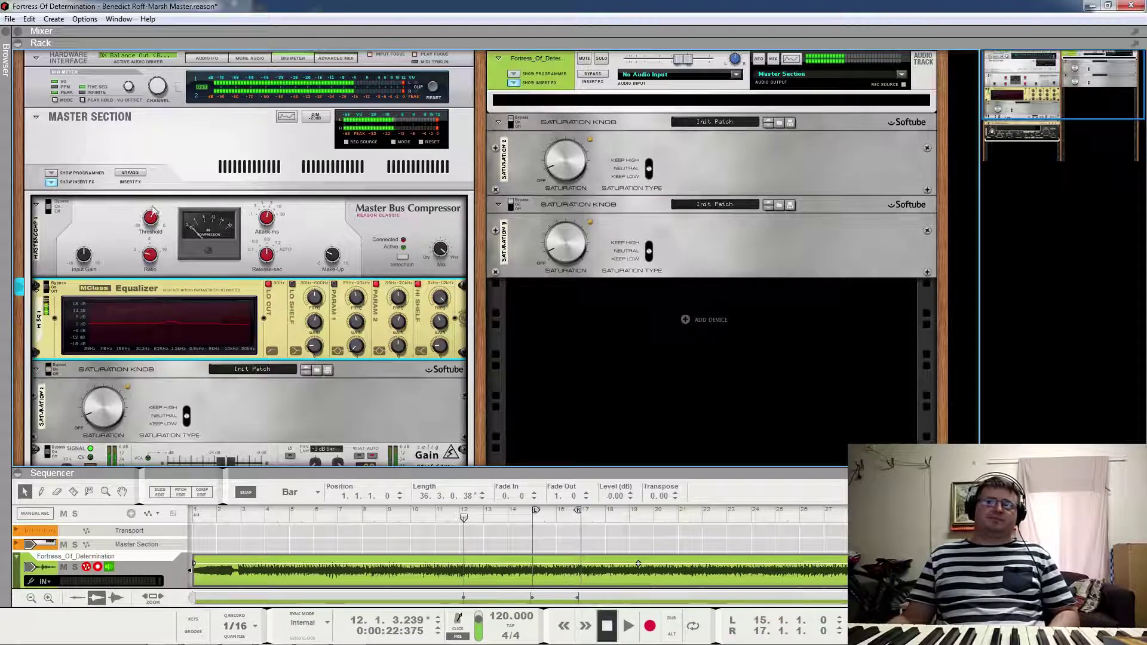
{"action": "left_click", "coordinate": [133, 173]}
{"action": "key", "text": "space"}
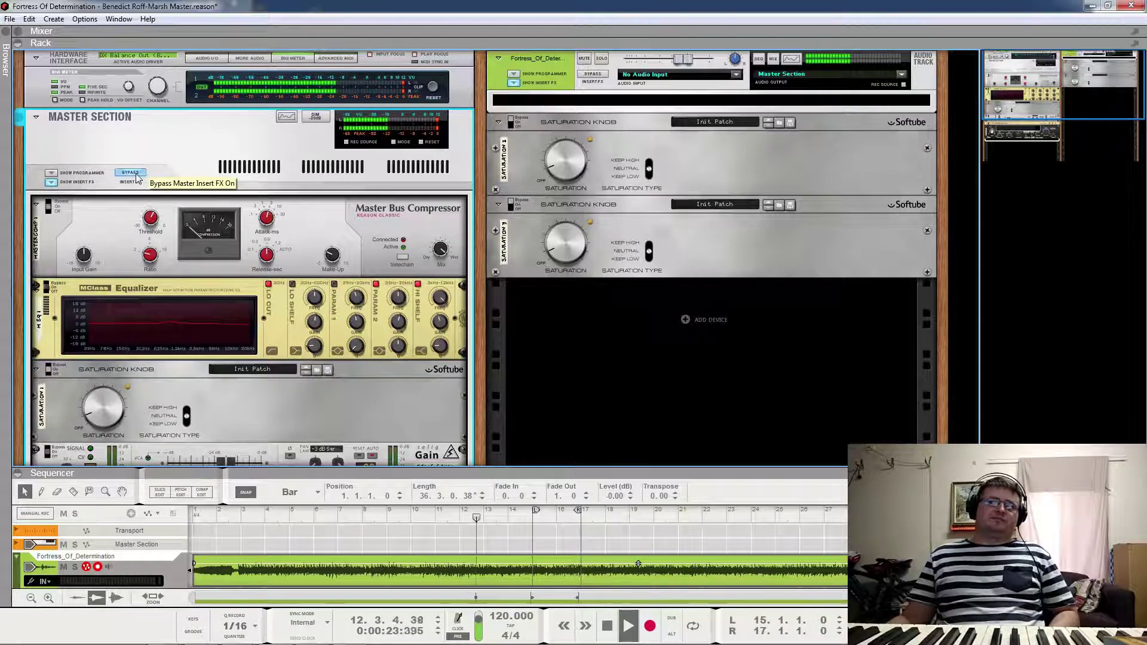
{"action": "left_click", "coordinate": [133, 174]}
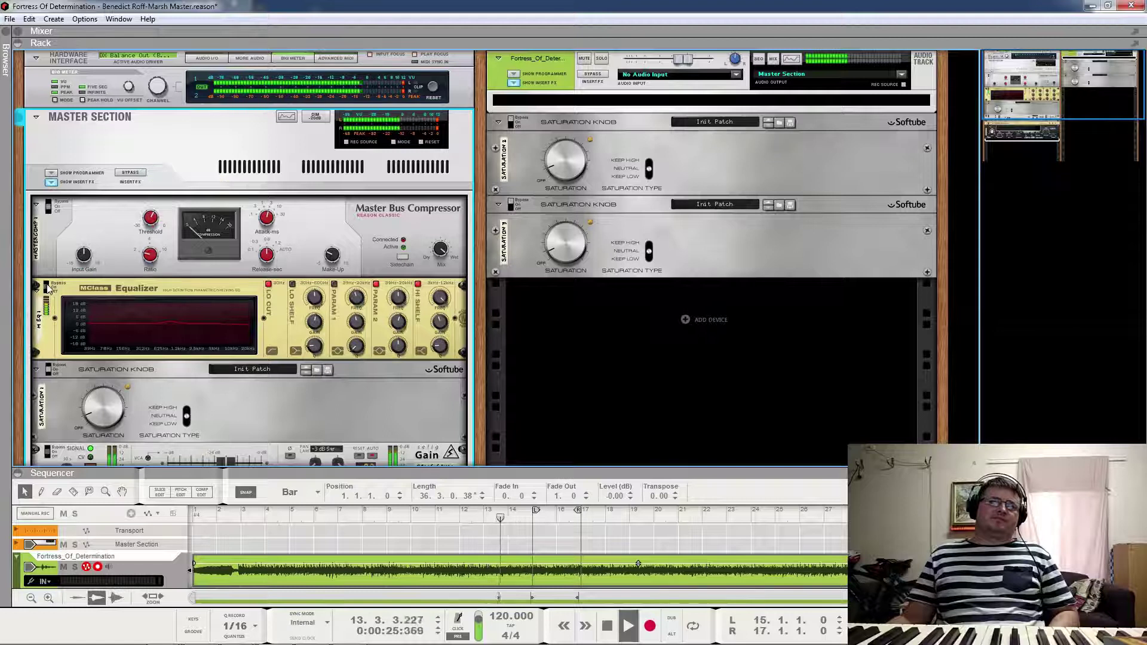
{"action": "left_click", "coordinate": [48, 288]}
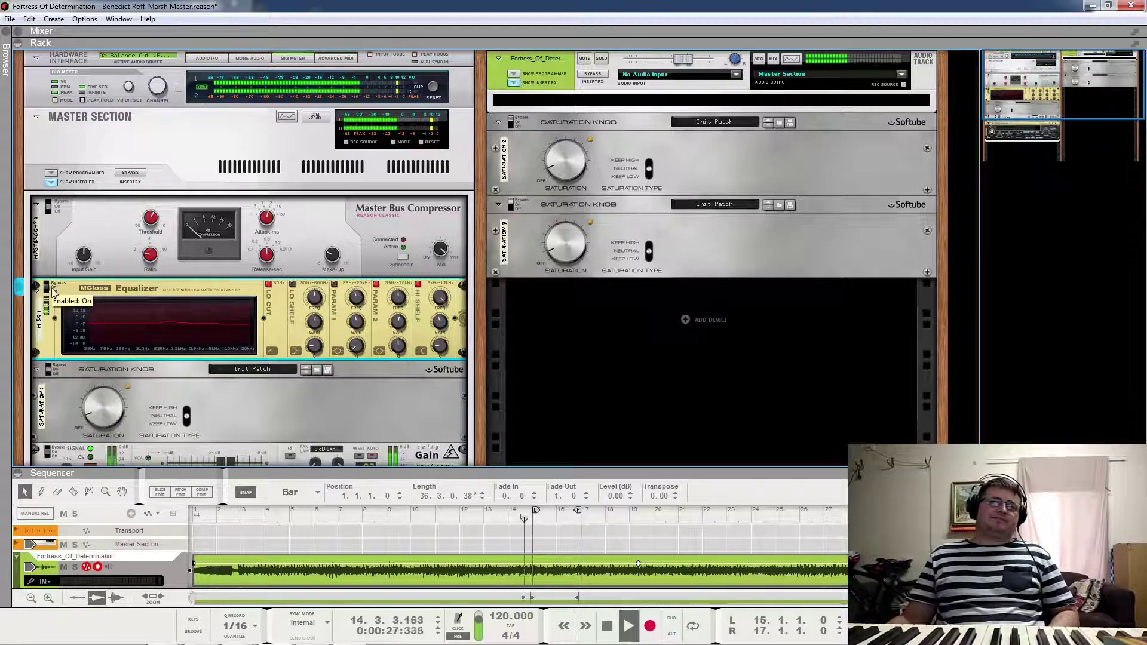
{"action": "key", "text": "space"}
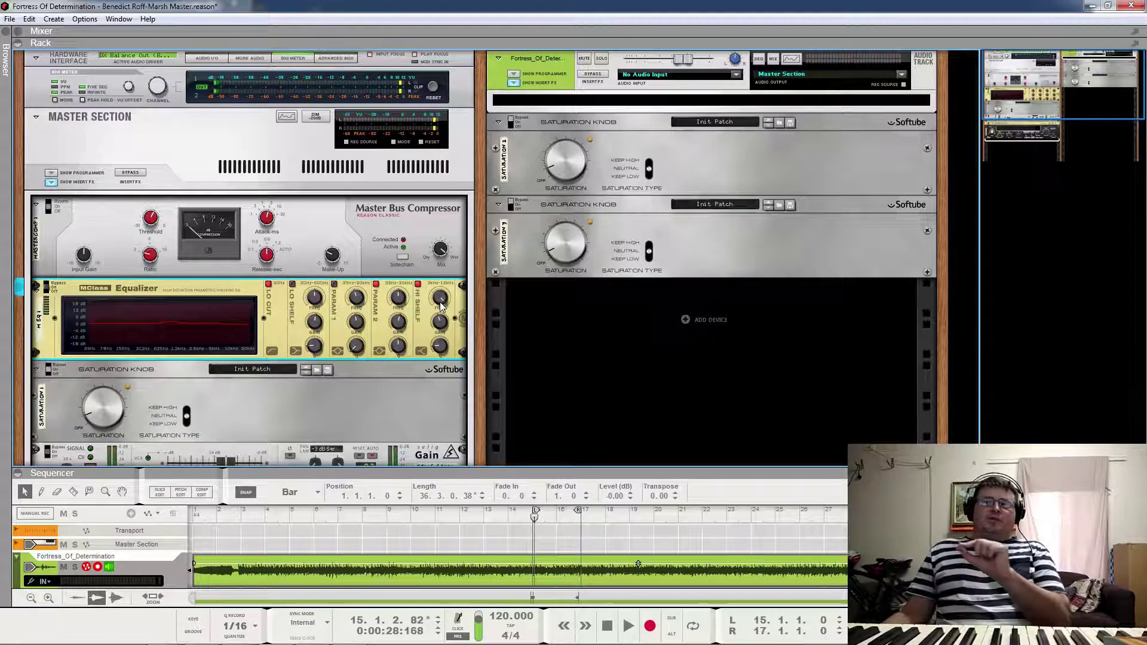
Step: Examine the MClass Equalizer's Hi Shelf Frequency and Gain, and the Saturation Knob that follows it in the master chain
{"action": "mouse_move", "coordinate": [447, 304]}
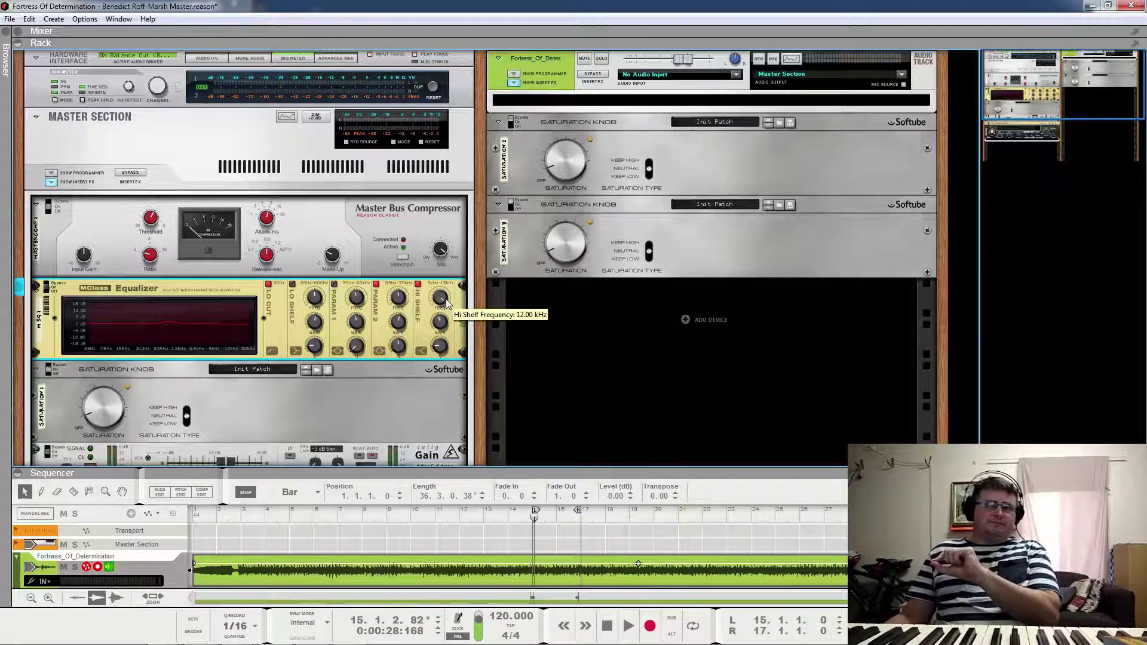
{"action": "mouse_move", "coordinate": [441, 325]}
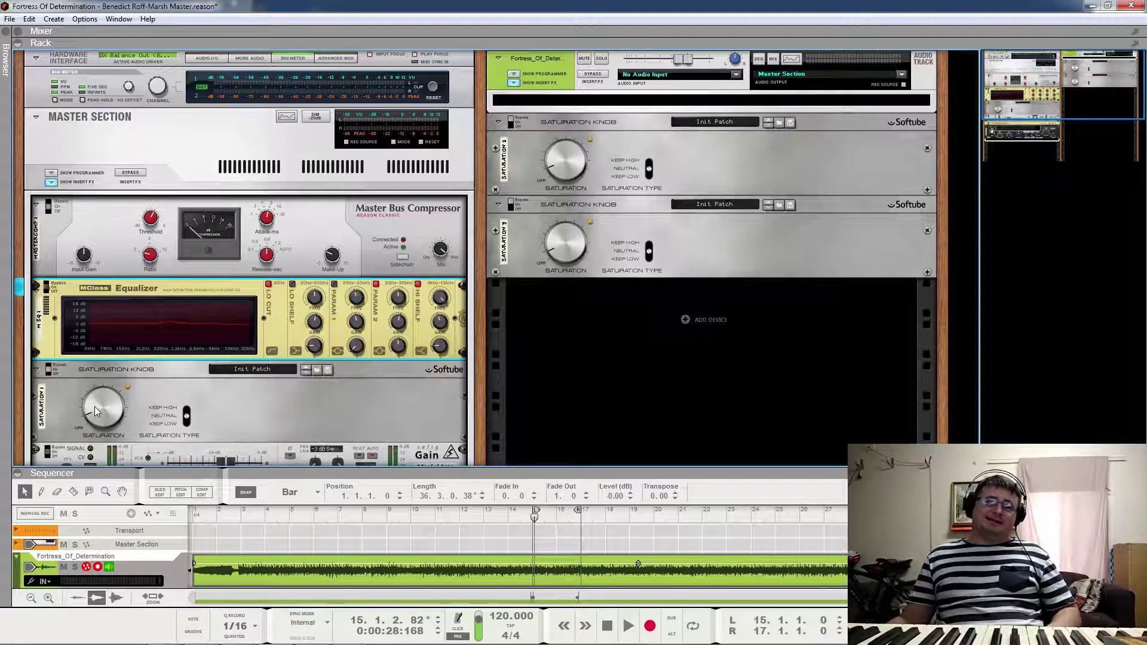
{"action": "scroll", "coordinate": [255, 417], "scroll_direction": "down", "scroll_amount": 2}
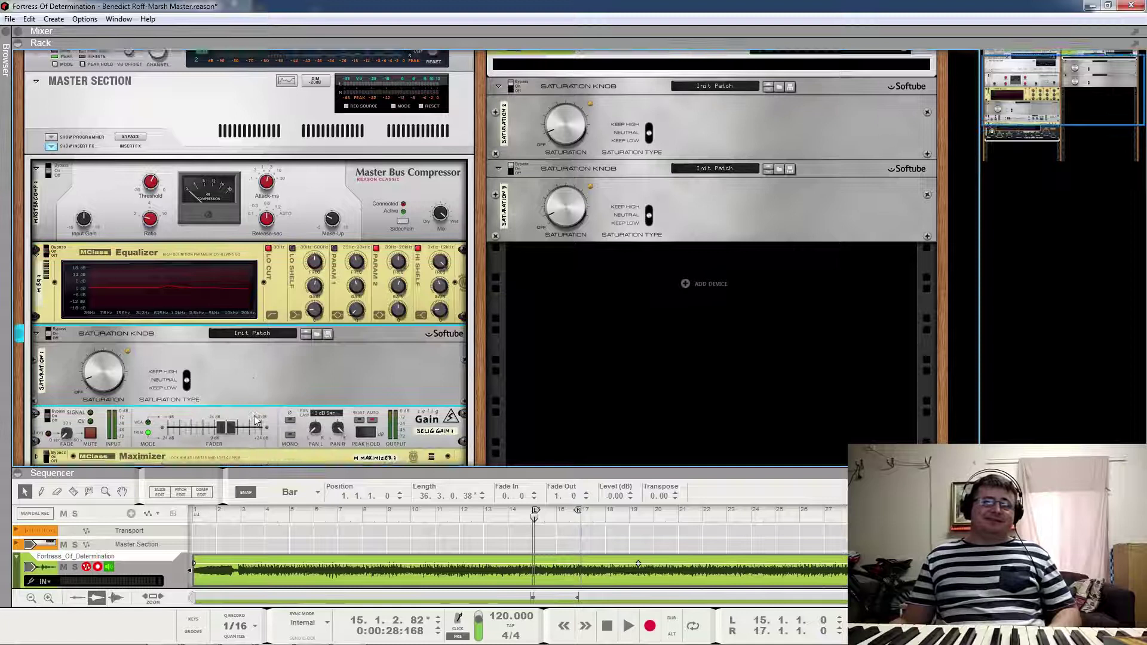
Step: Play the song from bar 15 and examine the master chain from the Master Bus Compressor down to the Onyx 430i Tube Limiter
{"action": "scroll", "coordinate": [255, 418], "scroll_direction": "down", "scroll_amount": 2}
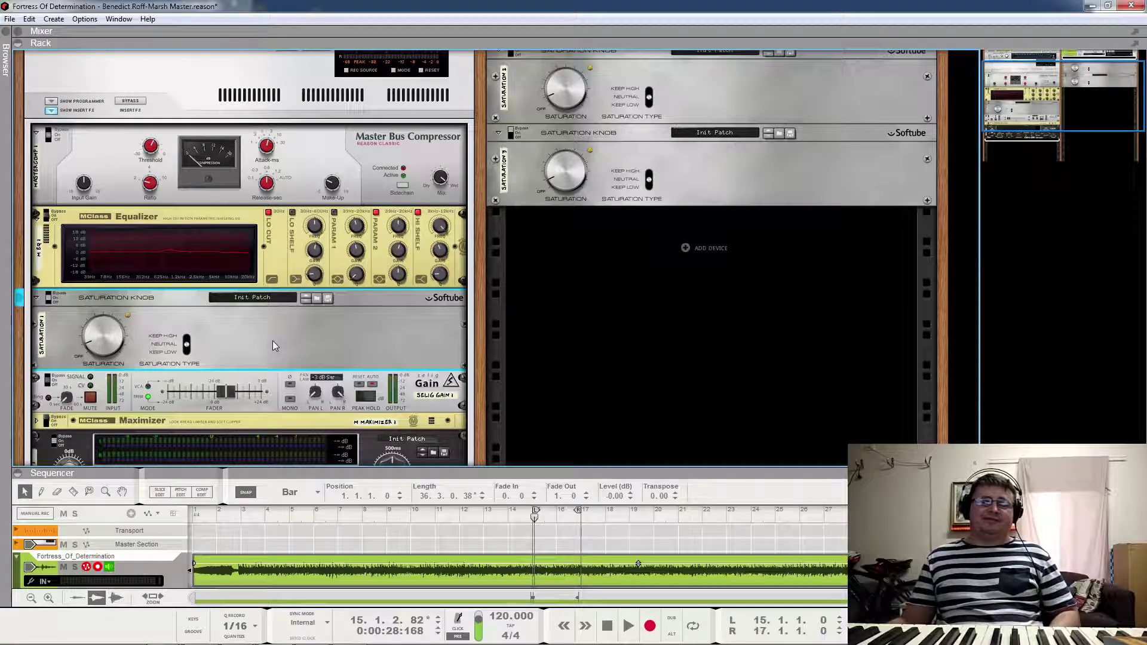
{"action": "key", "text": "space"}
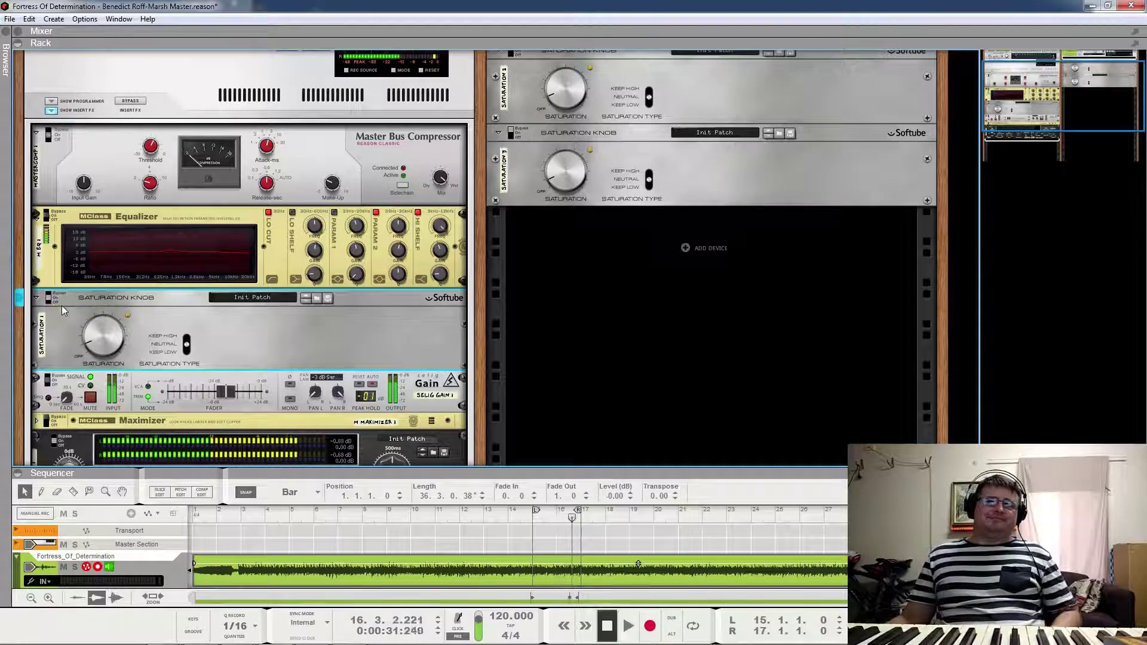
{"action": "key", "text": "space"}
{"action": "scroll", "coordinate": [62, 306], "scroll_direction": "down", "scroll_amount": 2}
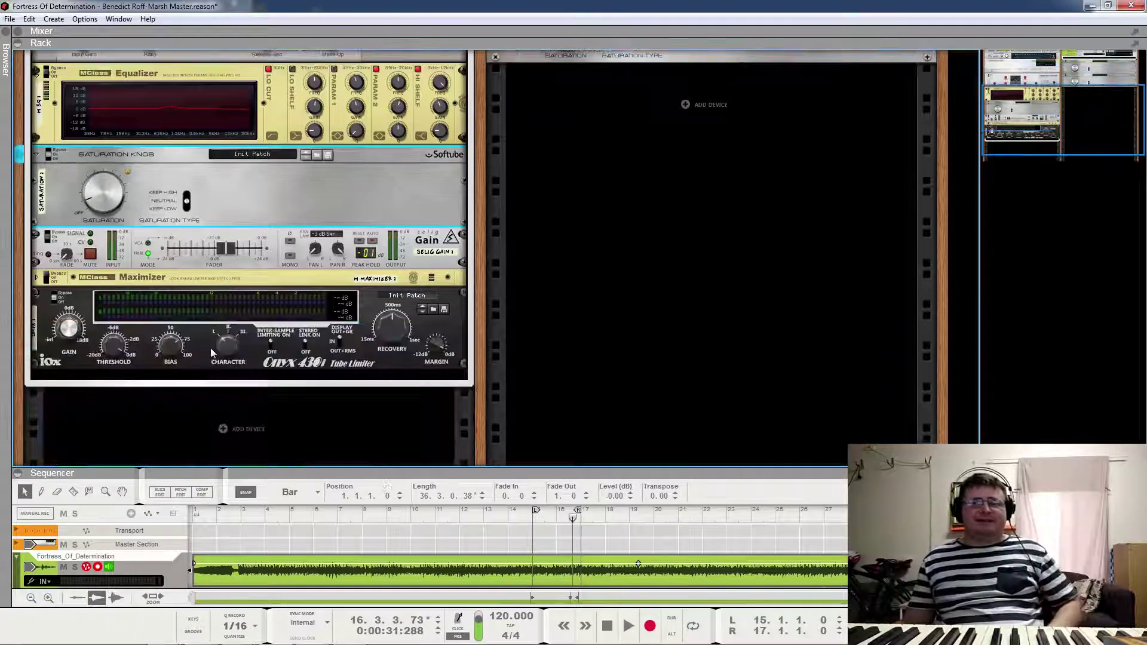
{"action": "scroll", "coordinate": [210, 348], "scroll_direction": "up", "scroll_amount": 3}
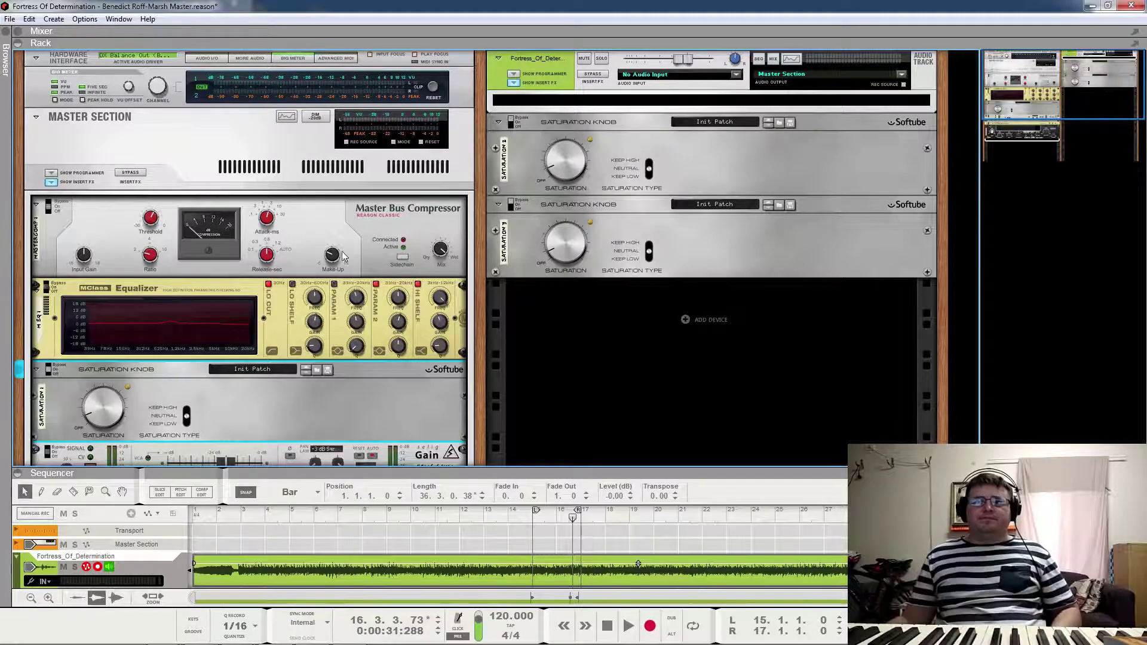
Step: Compare the song from bar 16 with the MClass Equalizer's Param 1 band switched on and off, and check the Low Shelf Gain
{"action": "left_click", "coordinate": [334, 284]}
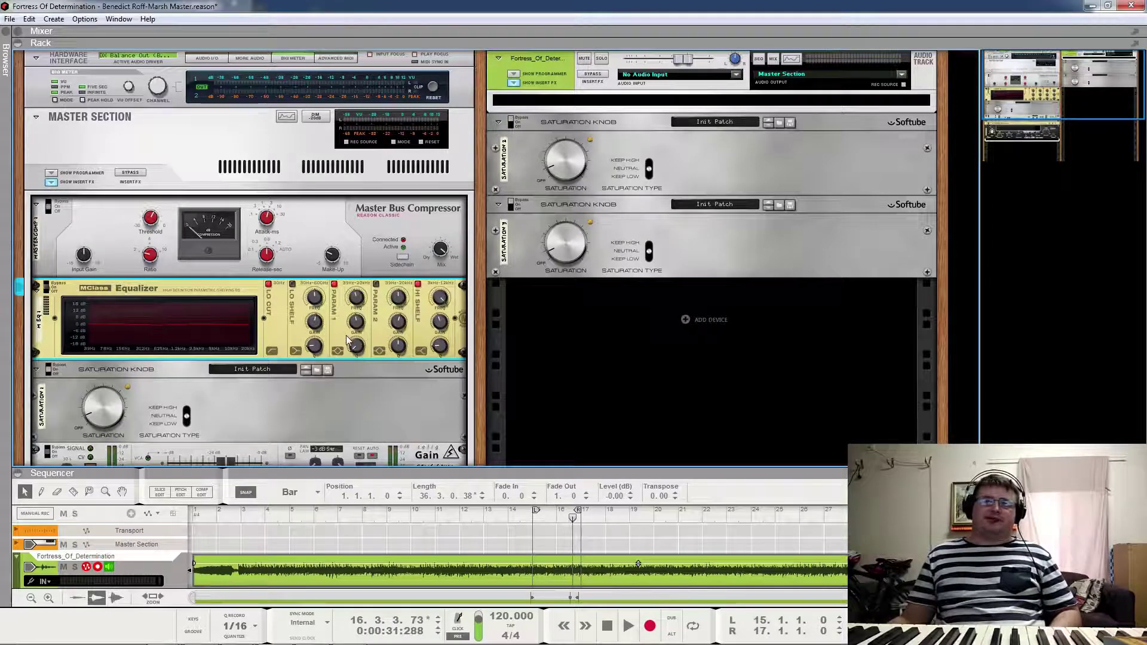
{"action": "key", "text": "space"}
{"action": "key", "text": "space"}
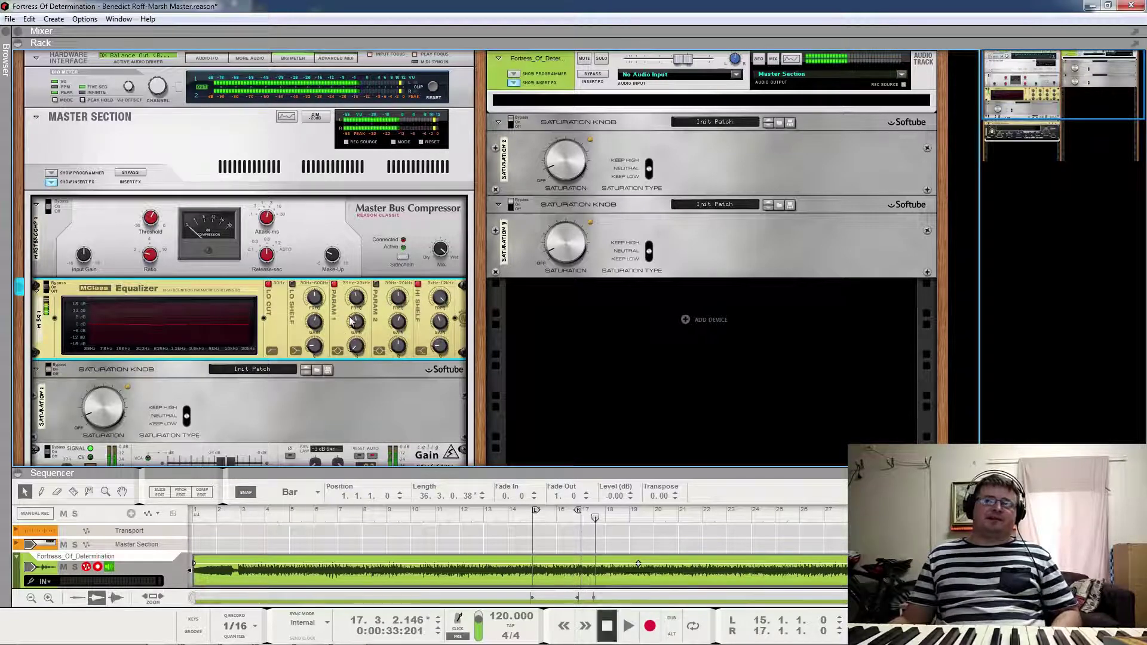
{"action": "mouse_move", "coordinate": [356, 301]}
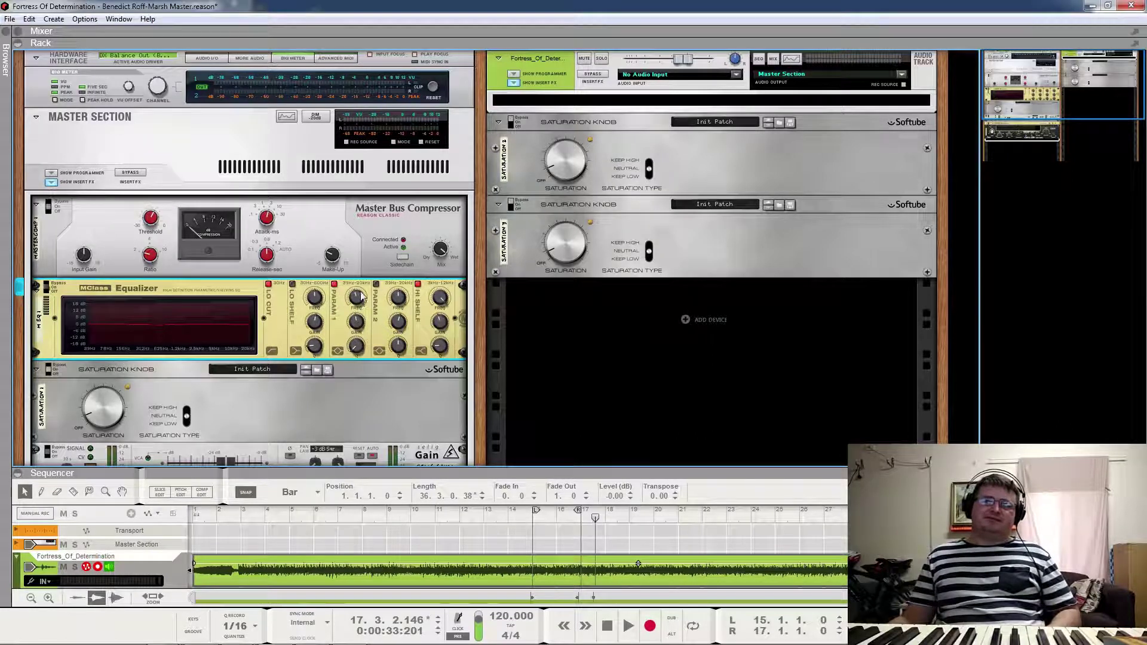
{"action": "left_click", "coordinate": [335, 285]}
{"action": "key", "text": "space"}
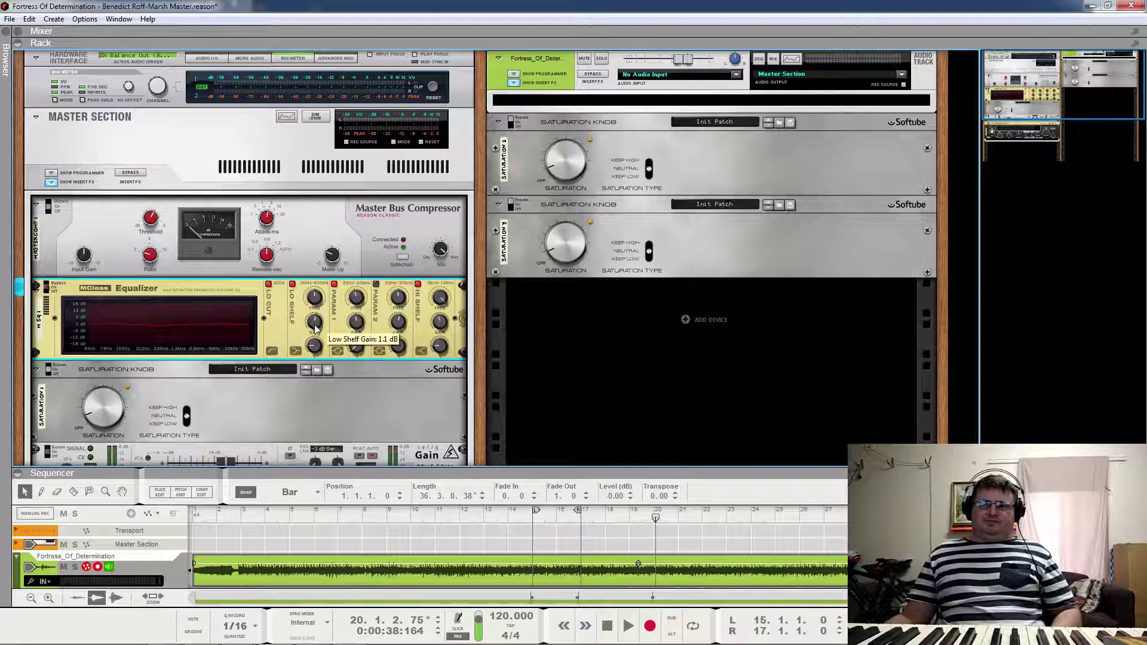
{"action": "key", "text": "space"}
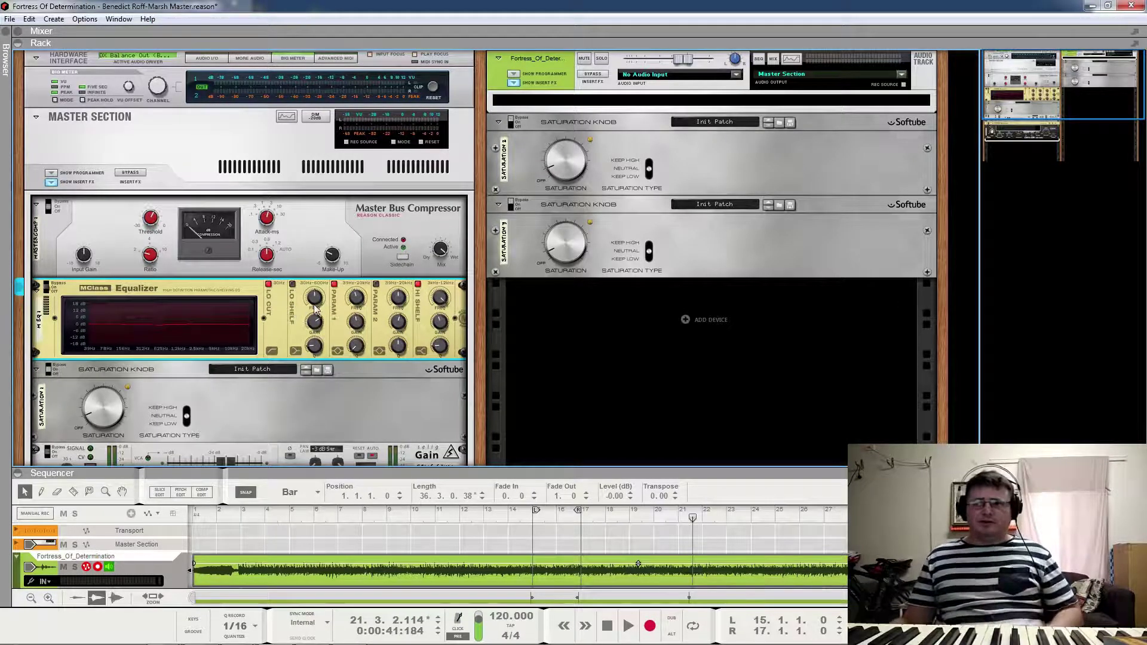
Step: Listen from bar 21 while toggling the MClass Equalizer's Hi Shelf band, and stop the song
{"action": "left_click", "coordinate": [334, 410]}
{"action": "key", "text": "space"}
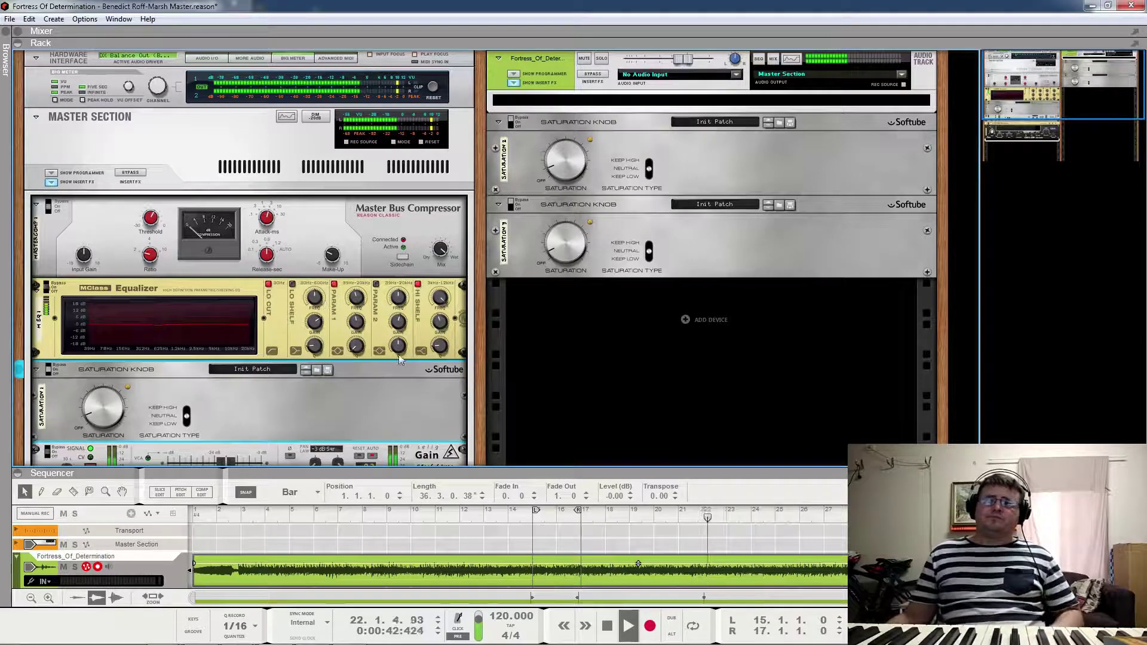
{"action": "left_click", "coordinate": [418, 287]}
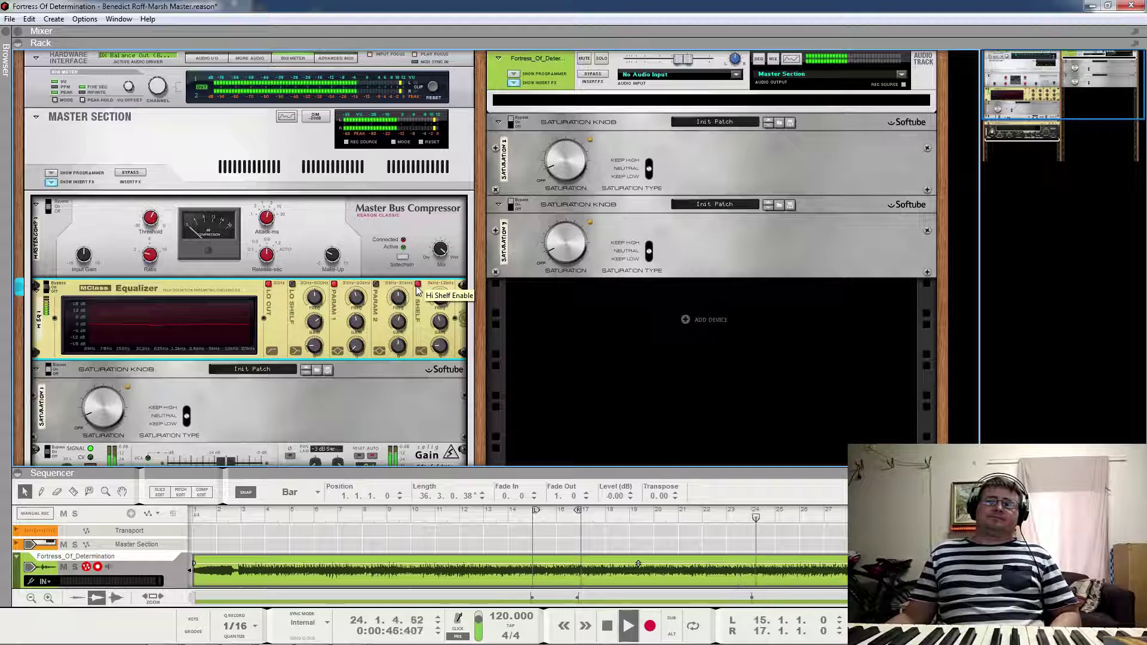
{"action": "key", "text": "space"}
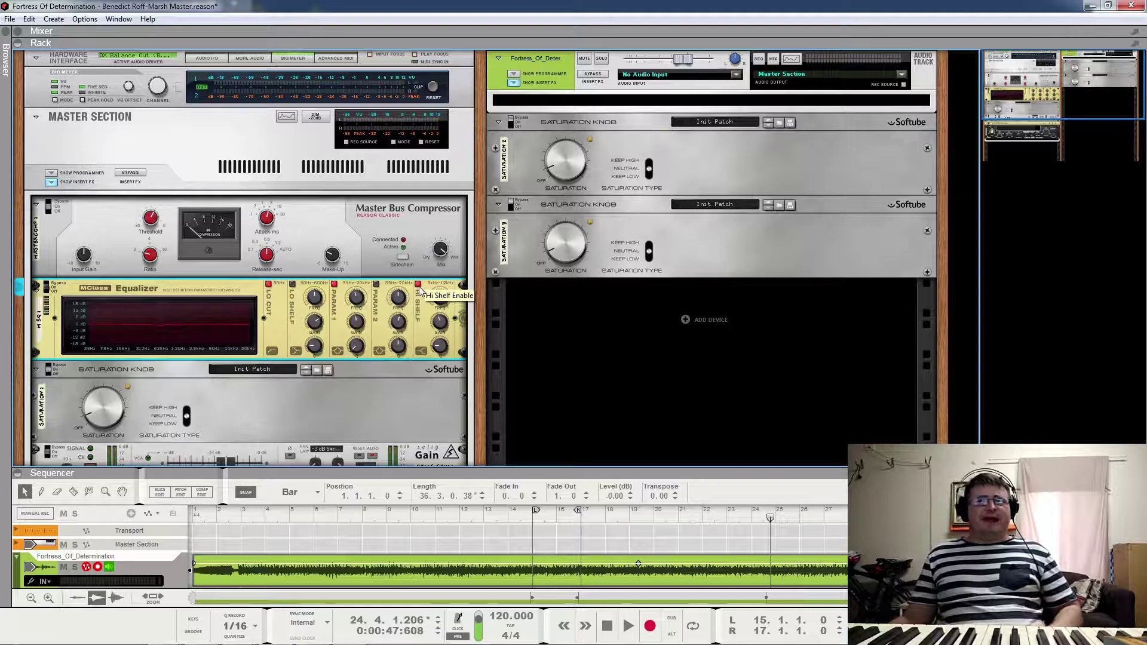
Step: Play on from bar 24 while checking the Onyx limiter meters and the Master Section levels, and stop the song
{"action": "scroll", "coordinate": [203, 353], "scroll_direction": "down", "scroll_amount": 3}
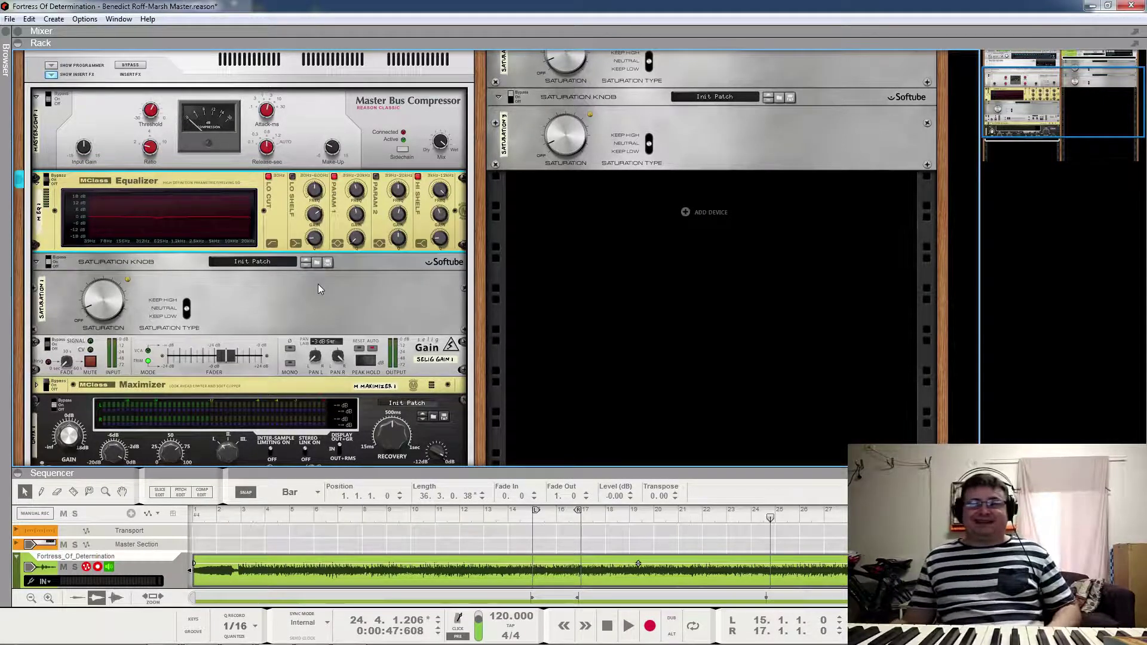
{"action": "key", "text": "space"}
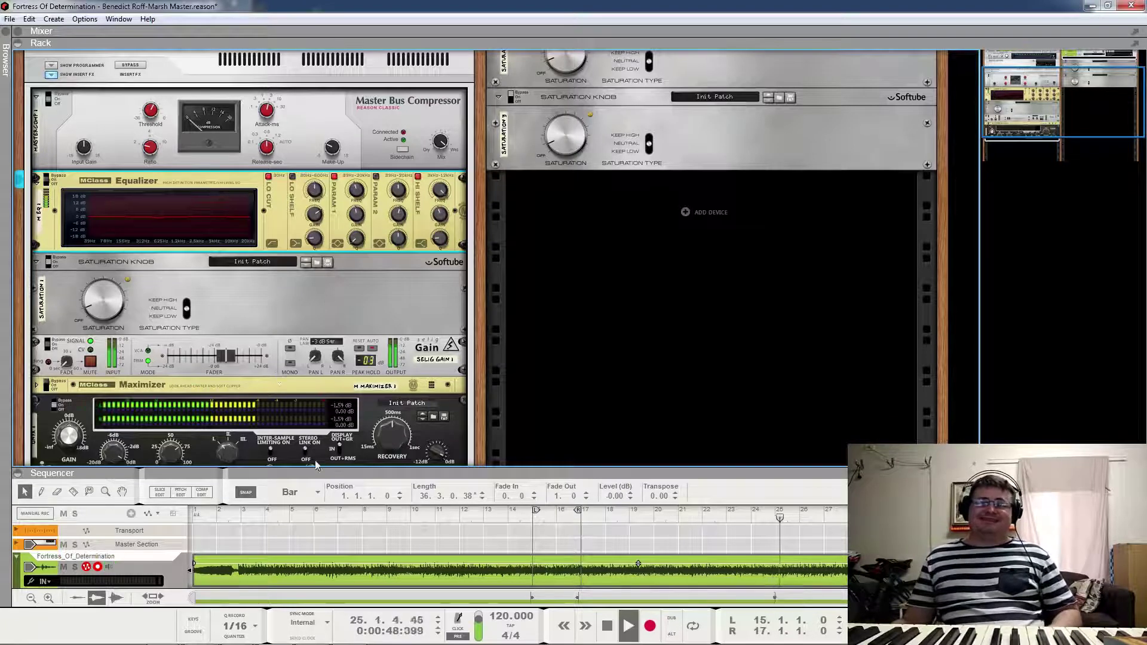
{"action": "scroll", "coordinate": [363, 393], "scroll_direction": "up", "scroll_amount": 3}
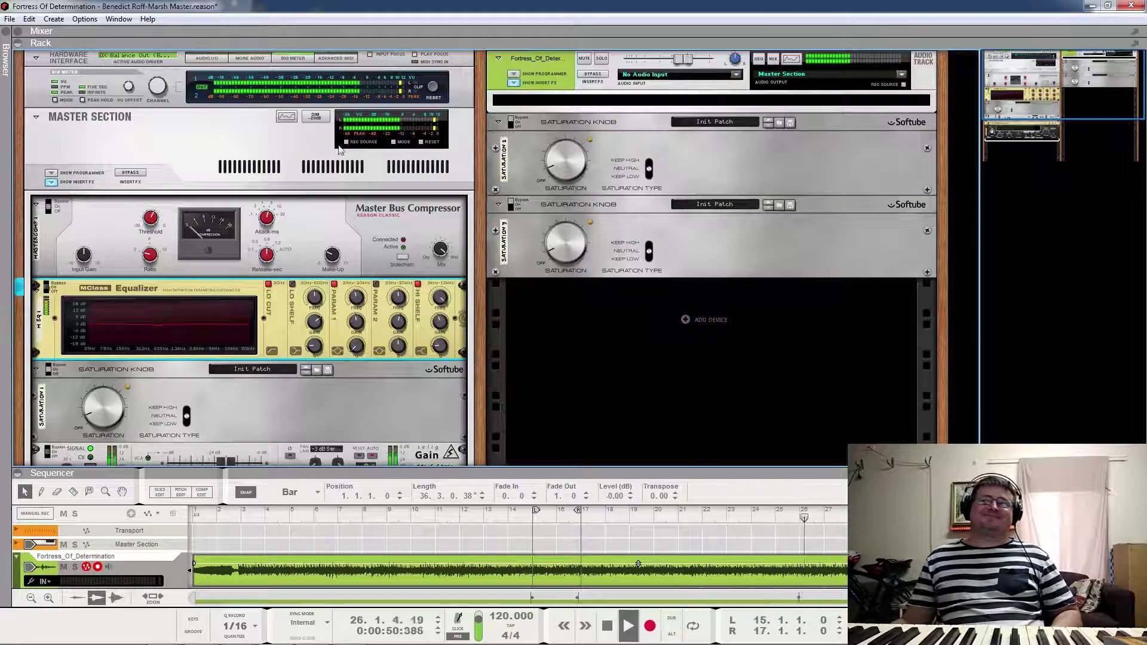
{"action": "key", "text": "space"}
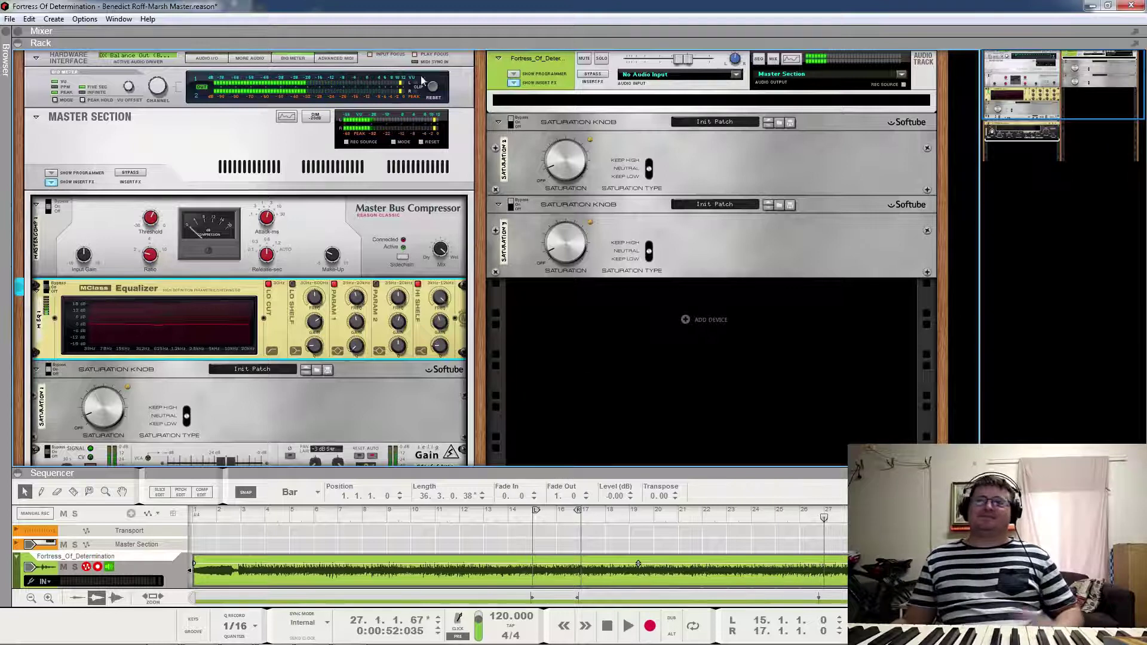
Step: Switch on both Saturation Knob inserts on the Fortress_Of_Determination audio track and inspect their cabling on the back of the rack
{"action": "left_click", "coordinate": [515, 122]}
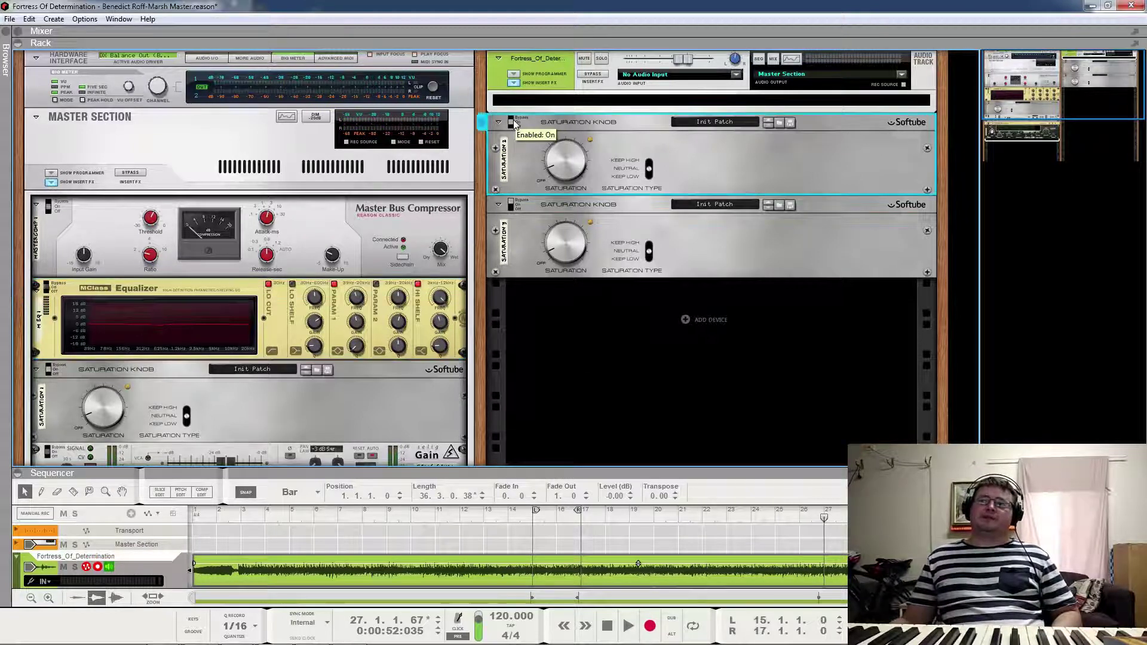
{"action": "left_click", "coordinate": [513, 207]}
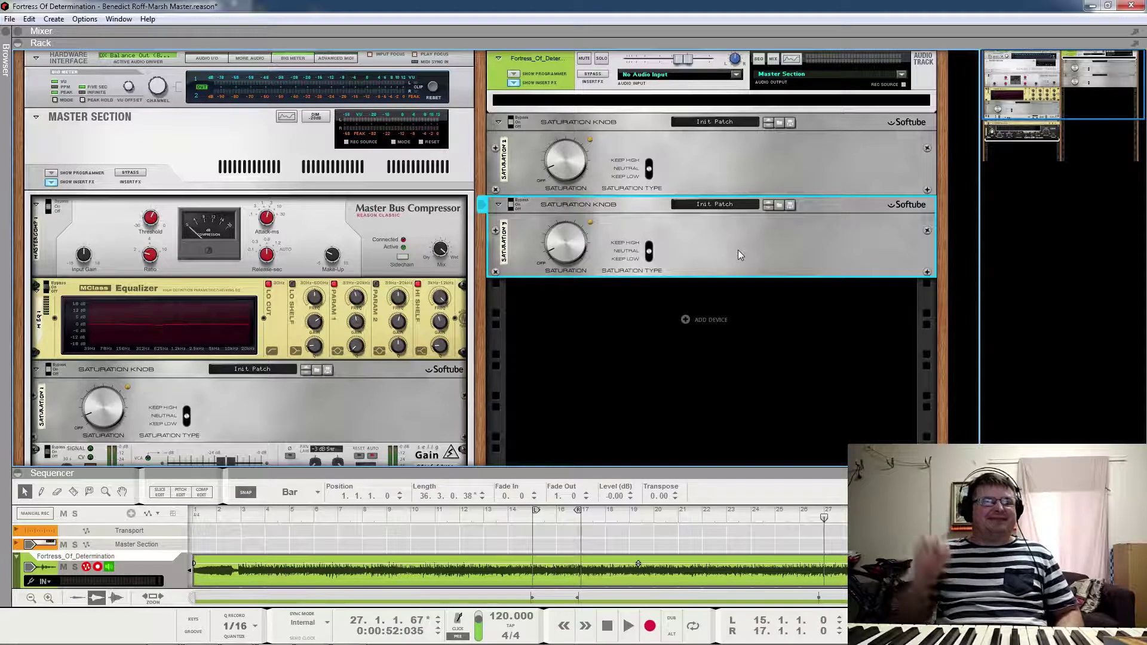
{"action": "key", "text": "Tab"}
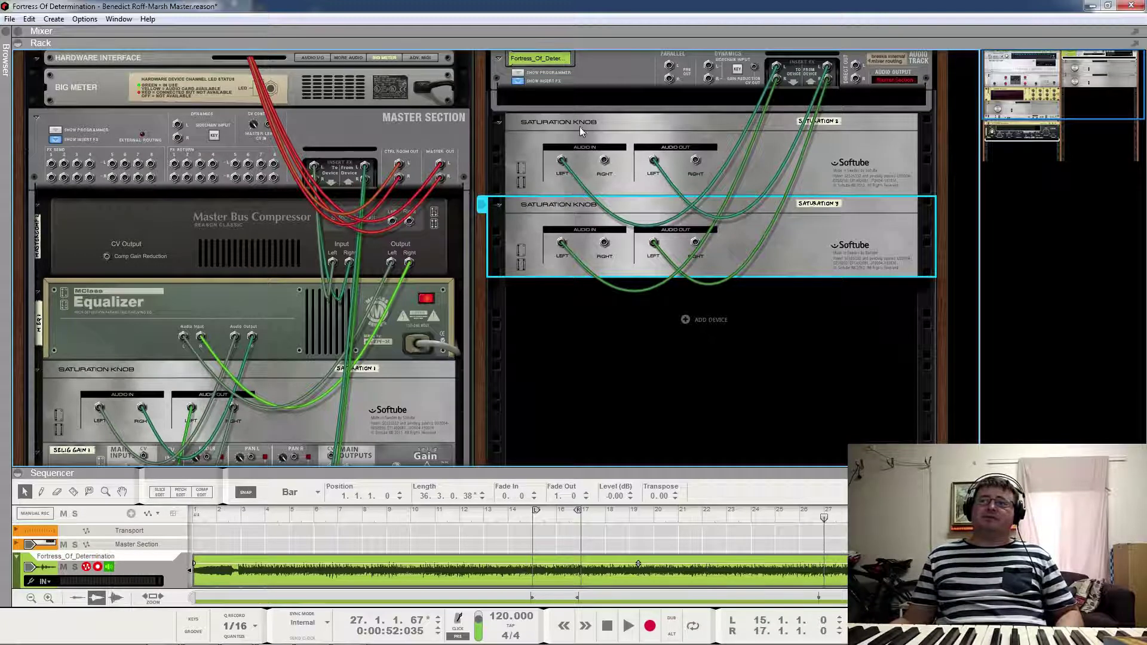
{"action": "key", "text": "Tab"}
{"action": "left_click", "coordinate": [539, 124]}
{"action": "key", "text": "Tab"}
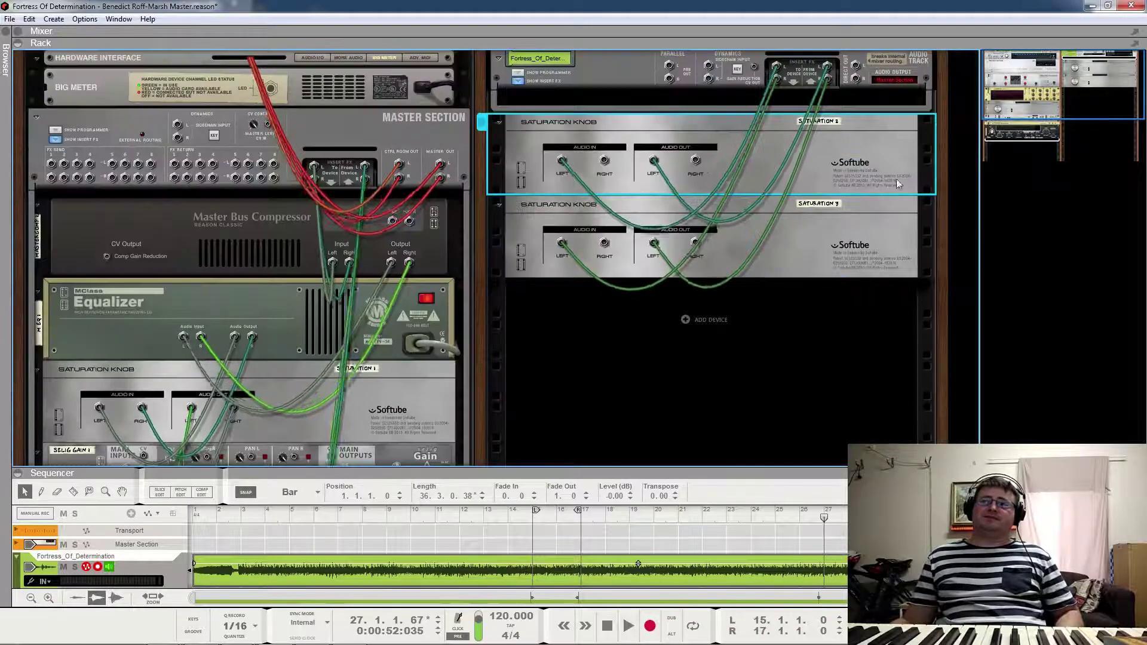
{"action": "key", "text": "Tab"}
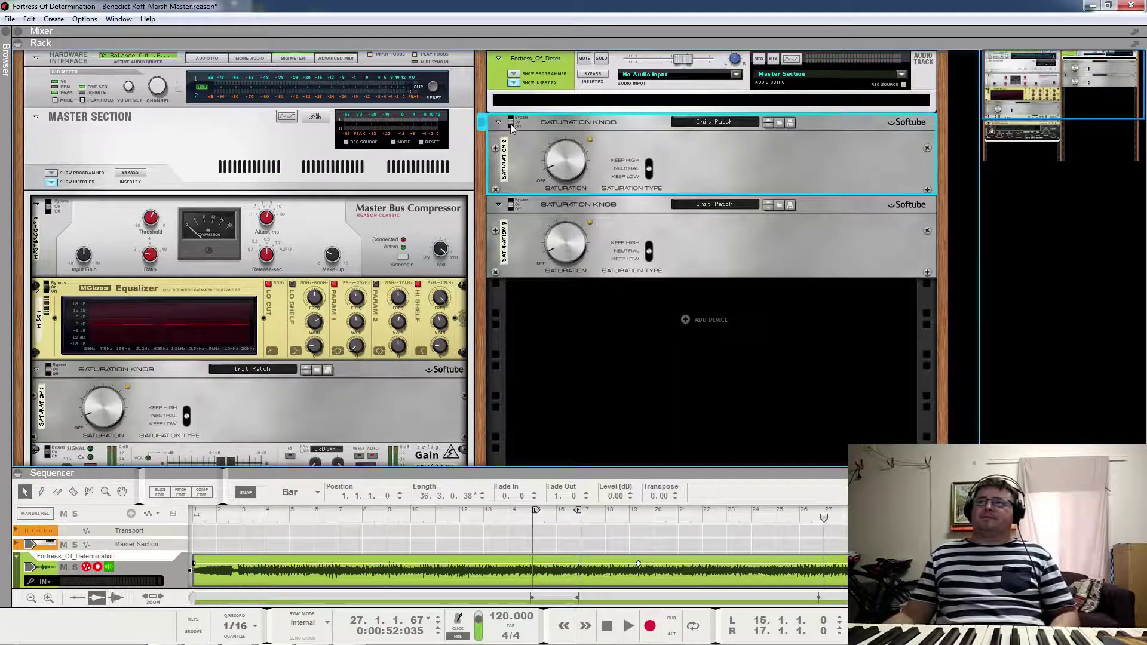
Step: Compare the song from bar 27 with the audio track's two Saturation Knobs bypassed and with both switched on
{"action": "left_click", "coordinate": [517, 204]}
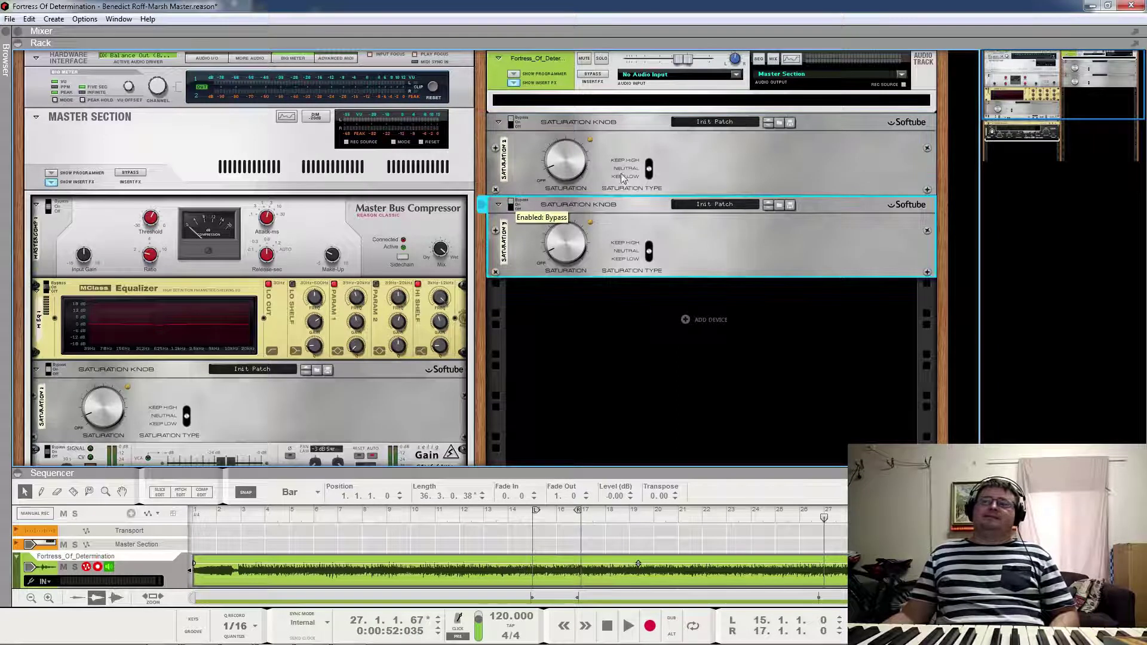
{"action": "key", "text": "space"}
{"action": "left_click", "coordinate": [514, 118]}
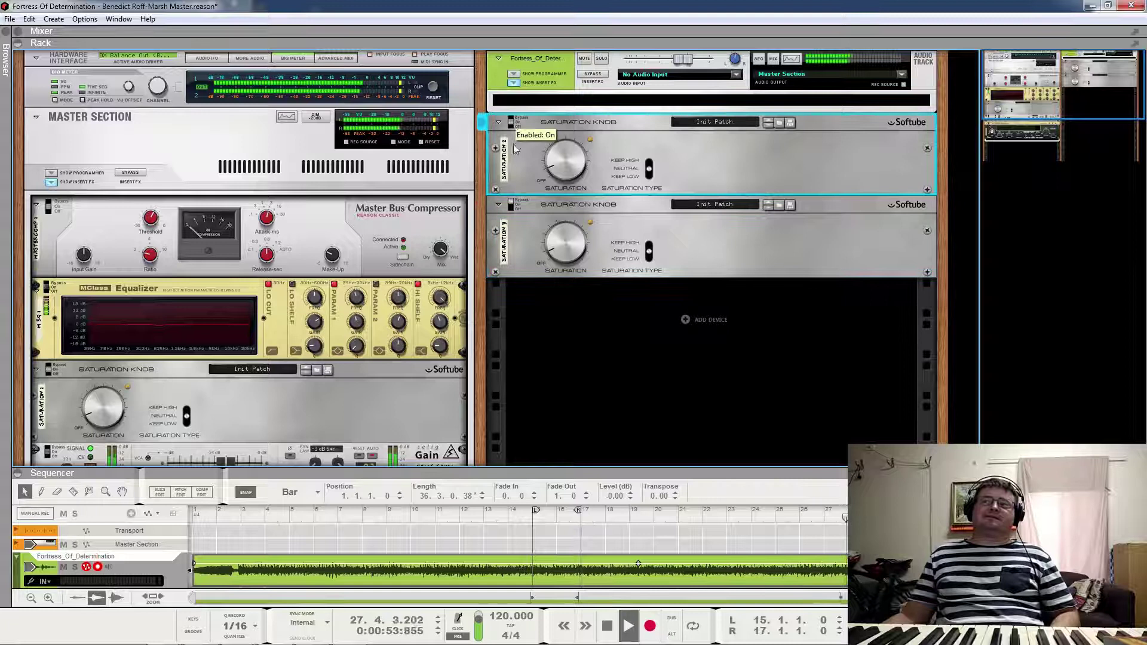
{"action": "left_click", "coordinate": [513, 211]}
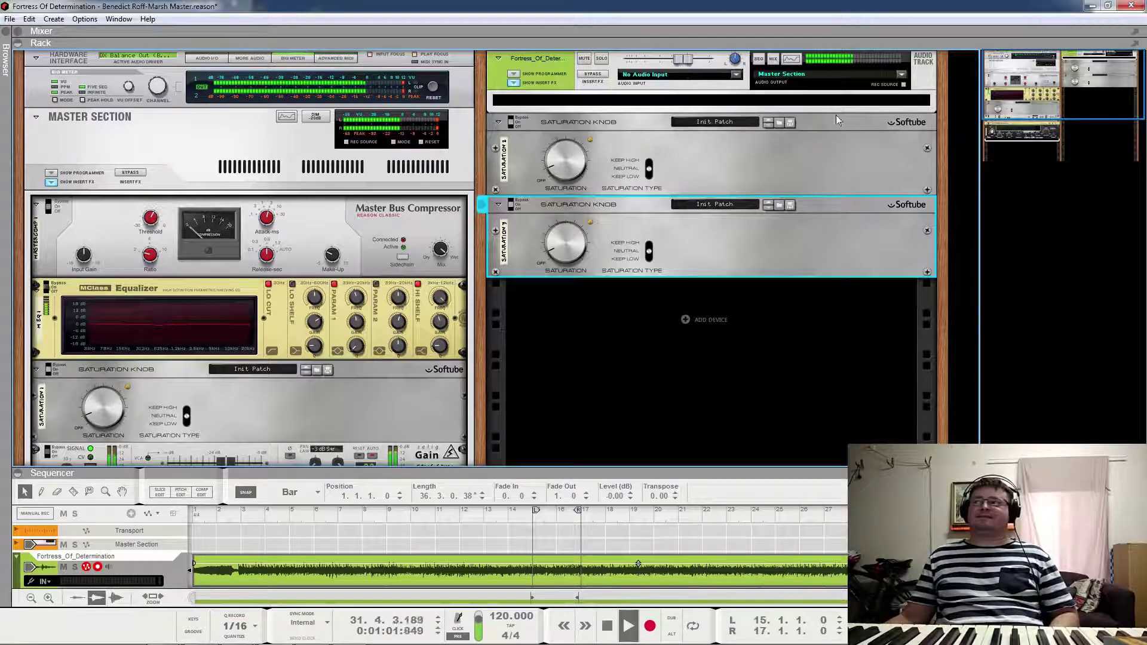
{"action": "key", "text": "space"}
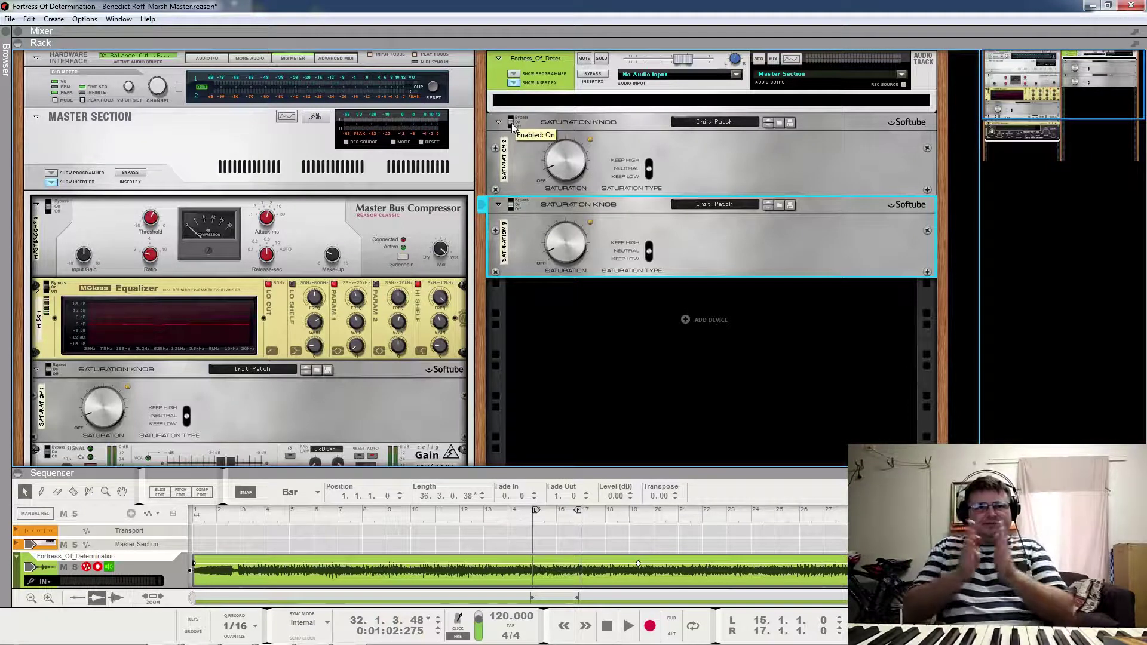
Step: Repeat the bypass comparison of the audio track's Saturation Knobs from bar 32, leaving the upper one on, and stop the song
{"action": "key", "text": "space"}
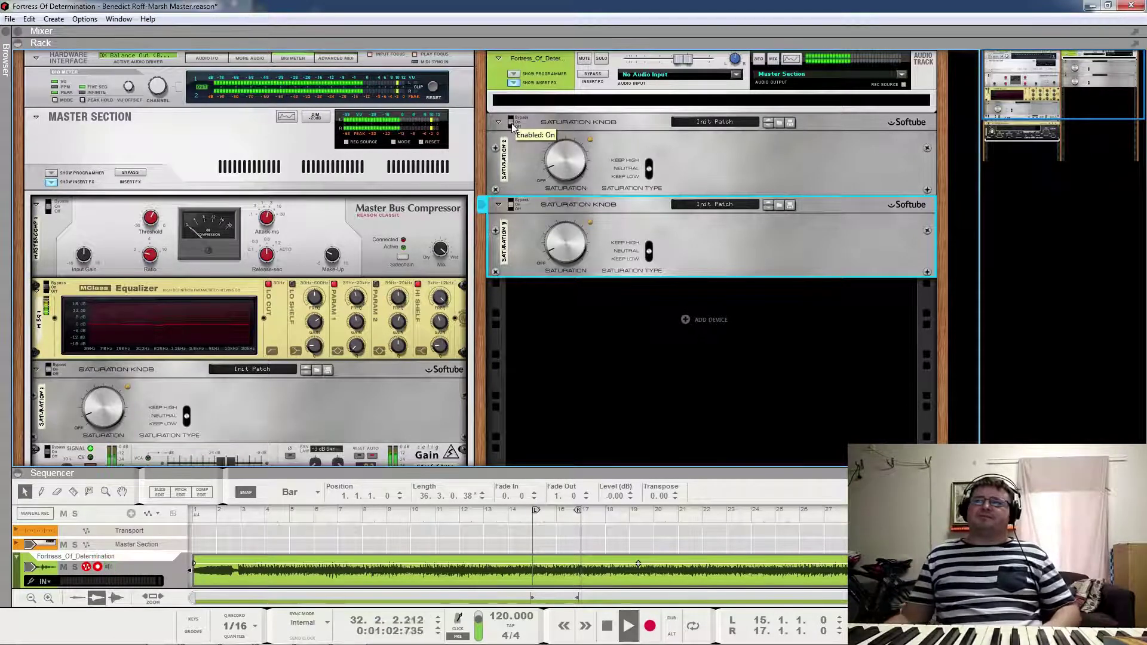
{"action": "left_click", "coordinate": [512, 123]}
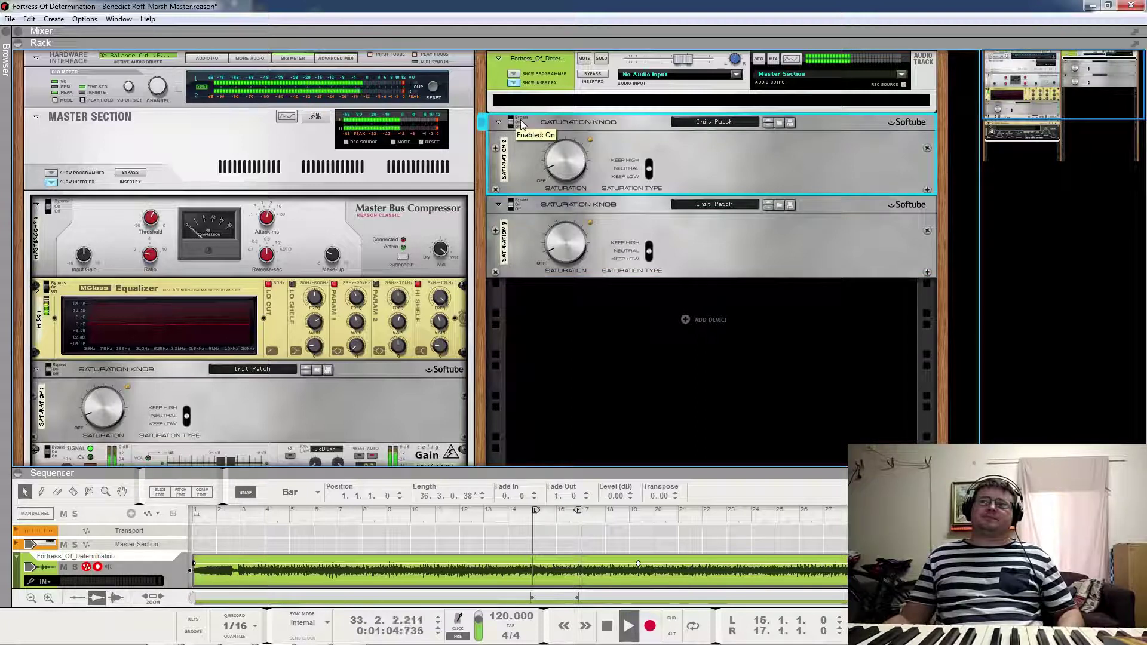
{"action": "left_click", "coordinate": [513, 206]}
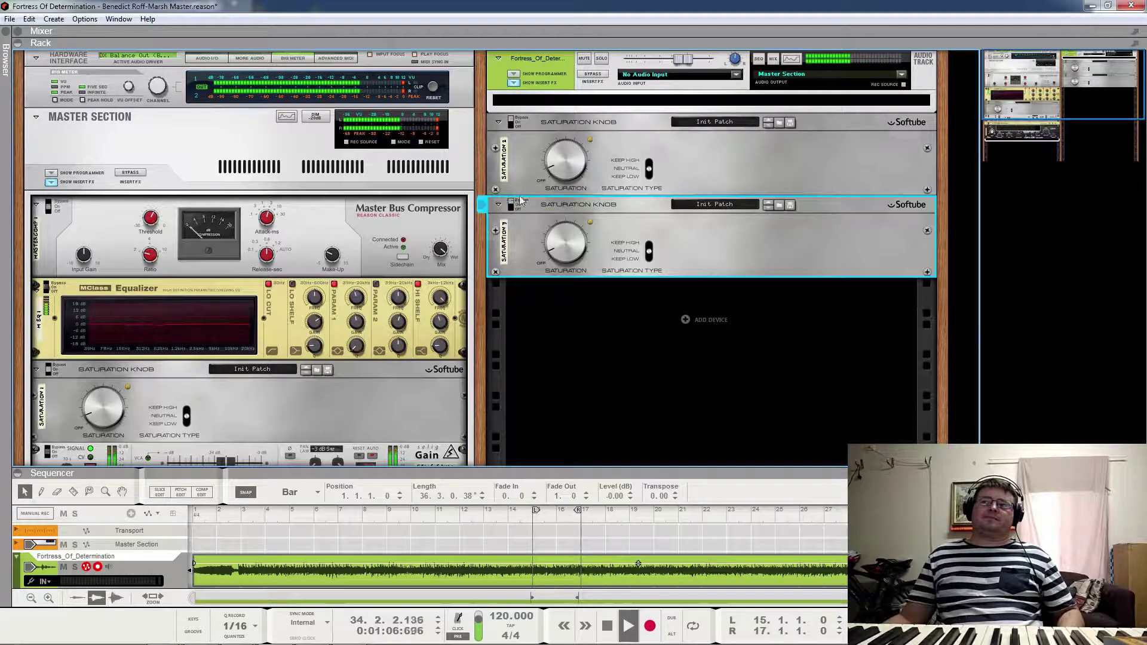
{"action": "left_click", "coordinate": [512, 123]}
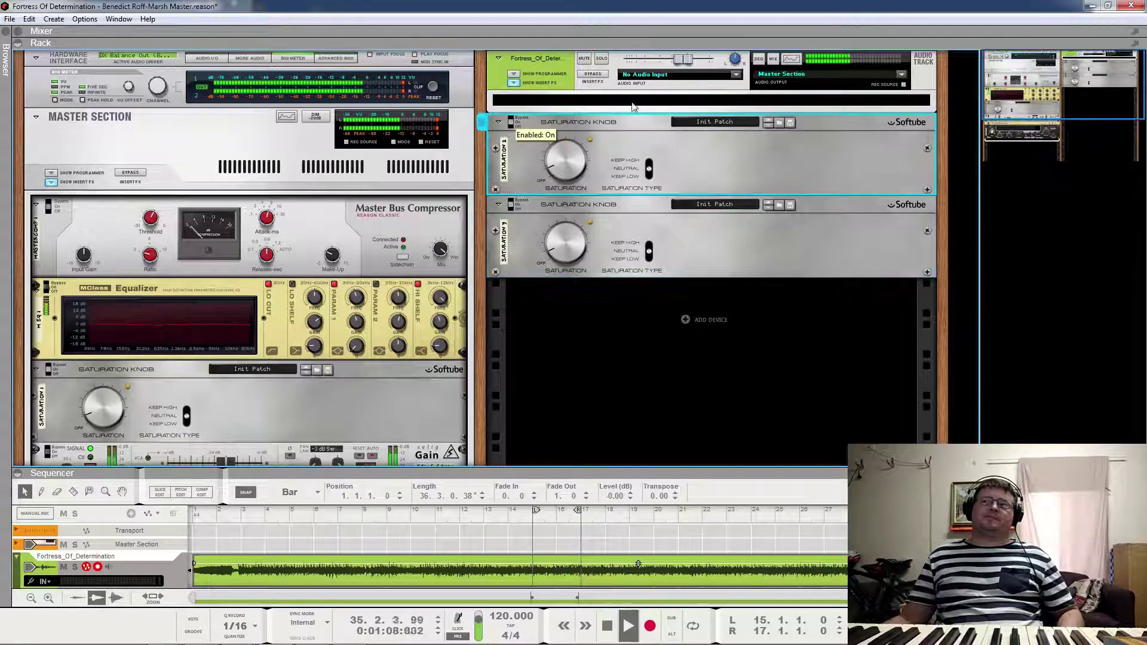
{"action": "key", "text": "space"}
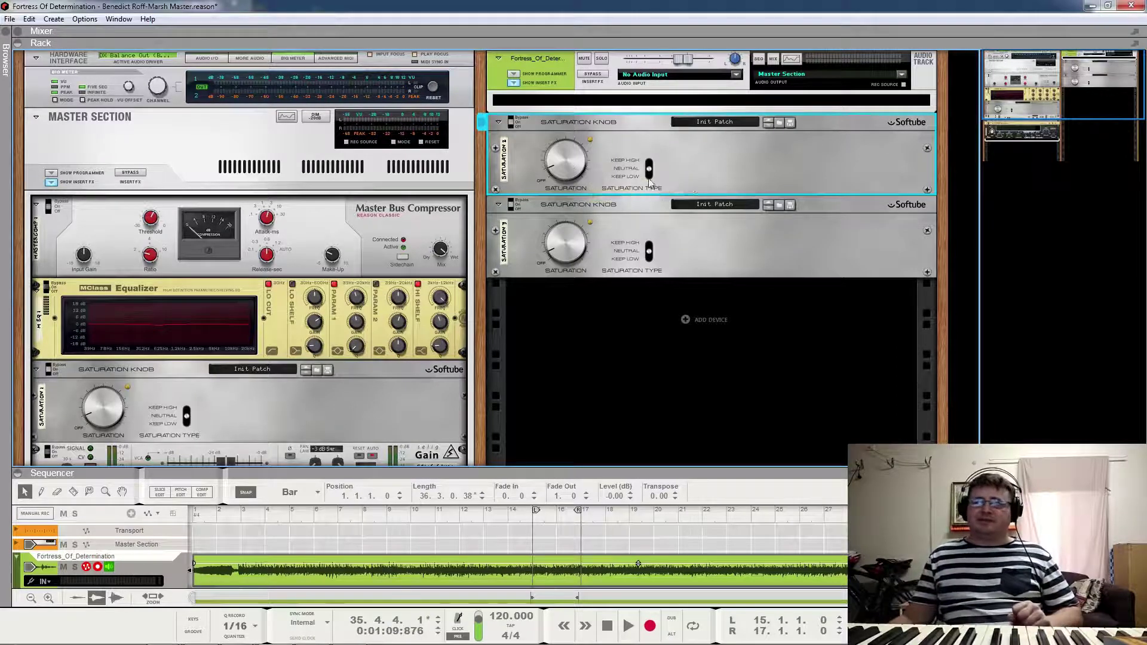
Step: Review the audio track's saturation inserts and the master chain's Equalizer, Saturation Knob, Selig Gain, Maximizer and Onyx 430i Tube Limiter
{"action": "scroll", "coordinate": [213, 392], "scroll_direction": "down", "scroll_amount": 3}
{"action": "scroll", "coordinate": [187, 306], "scroll_direction": "up", "scroll_amount": 3}
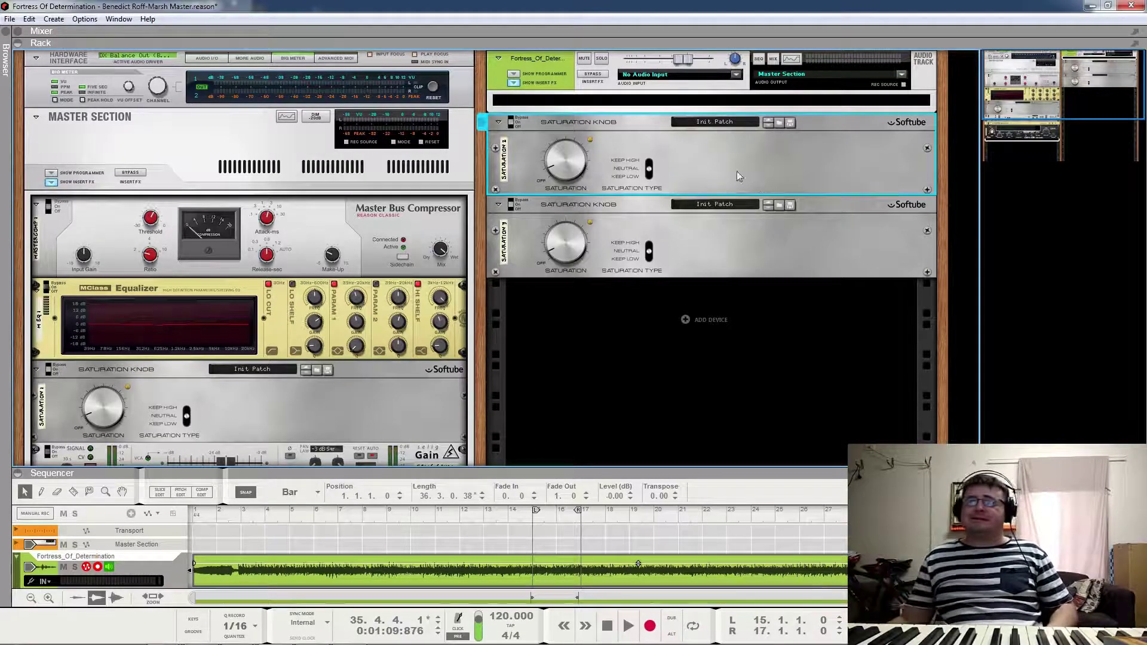
{"action": "scroll", "coordinate": [285, 255], "scroll_direction": "down", "scroll_amount": 3}
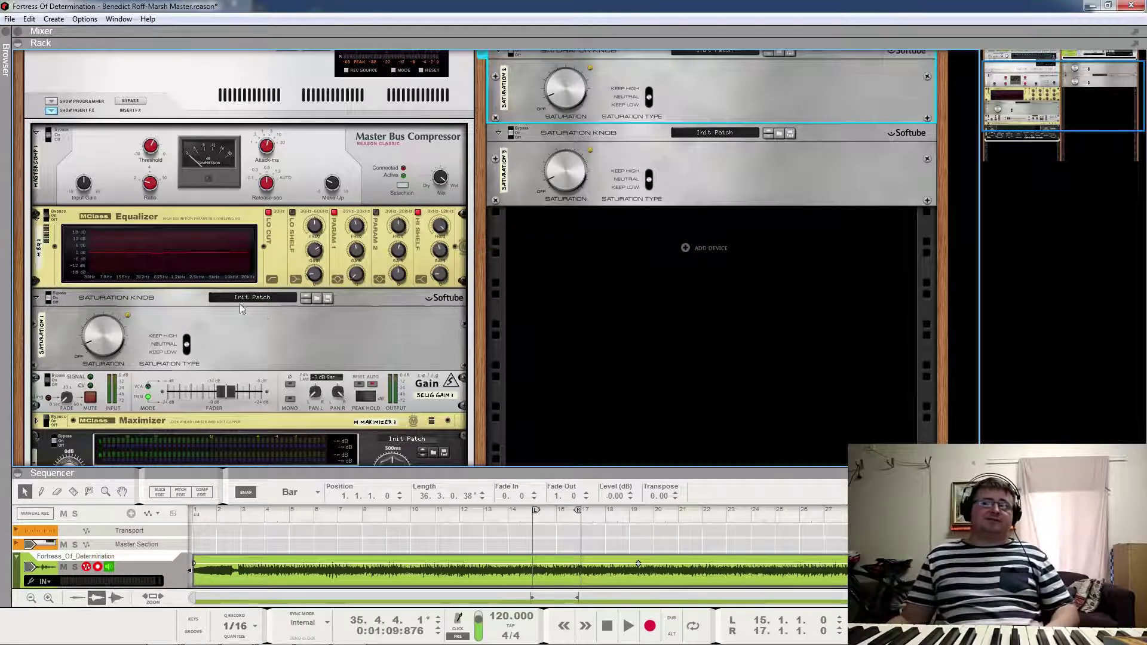
{"action": "scroll", "coordinate": [253, 304], "scroll_direction": "down", "scroll_amount": 2}
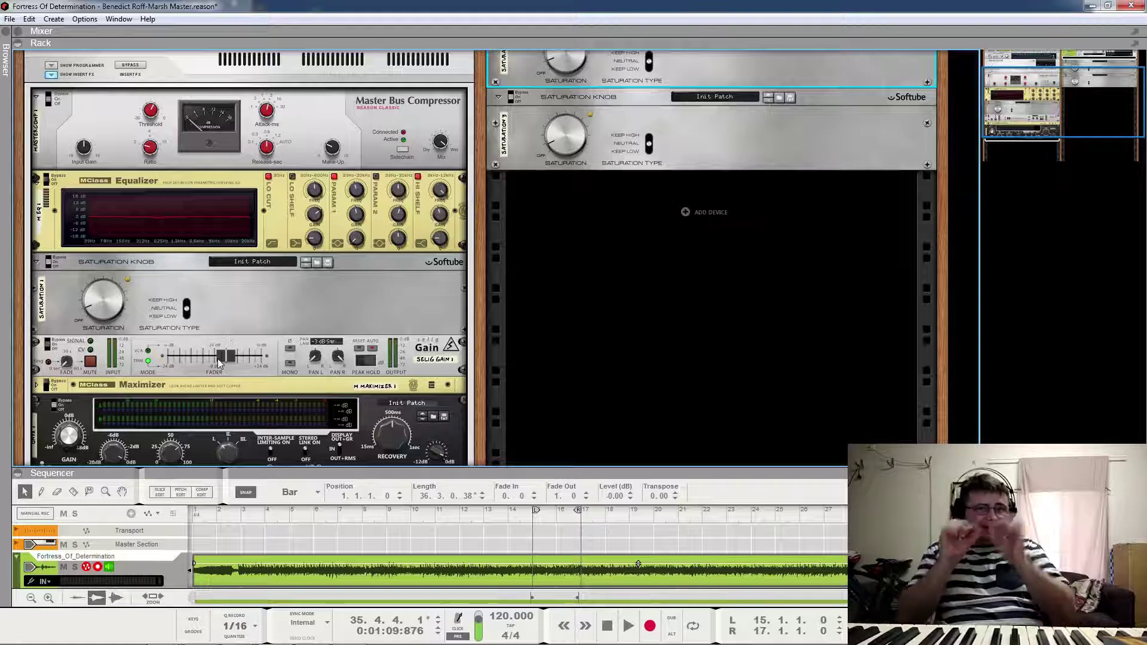
{"action": "scroll", "coordinate": [220, 361], "scroll_direction": "down", "scroll_amount": 1}
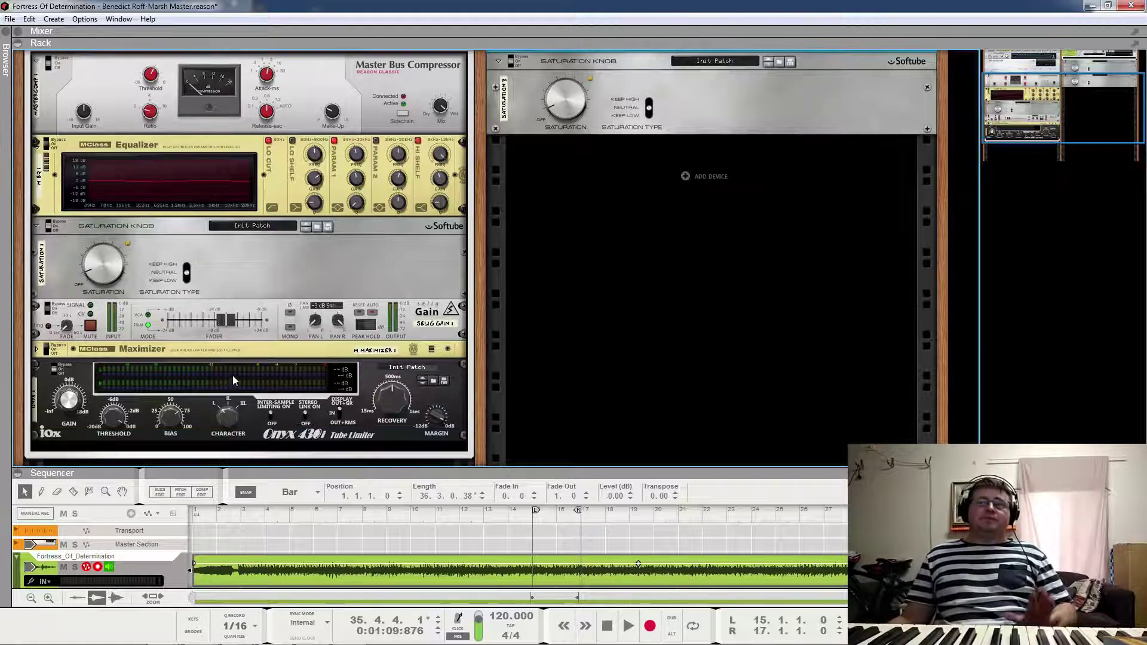
Step: Play the song from about bar 12 and compare it with the master insert effects bypassed and active
{"action": "left_click", "coordinate": [460, 517]}
{"action": "key", "text": "space"}
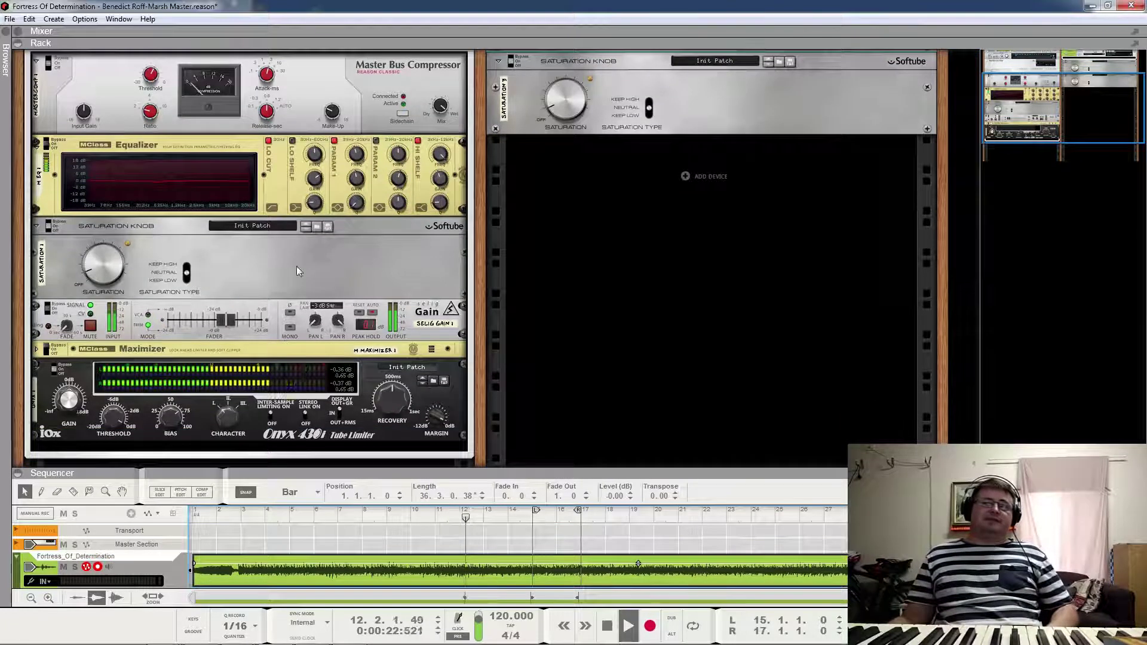
{"action": "scroll", "coordinate": [221, 303], "scroll_direction": "up", "scroll_amount": 4}
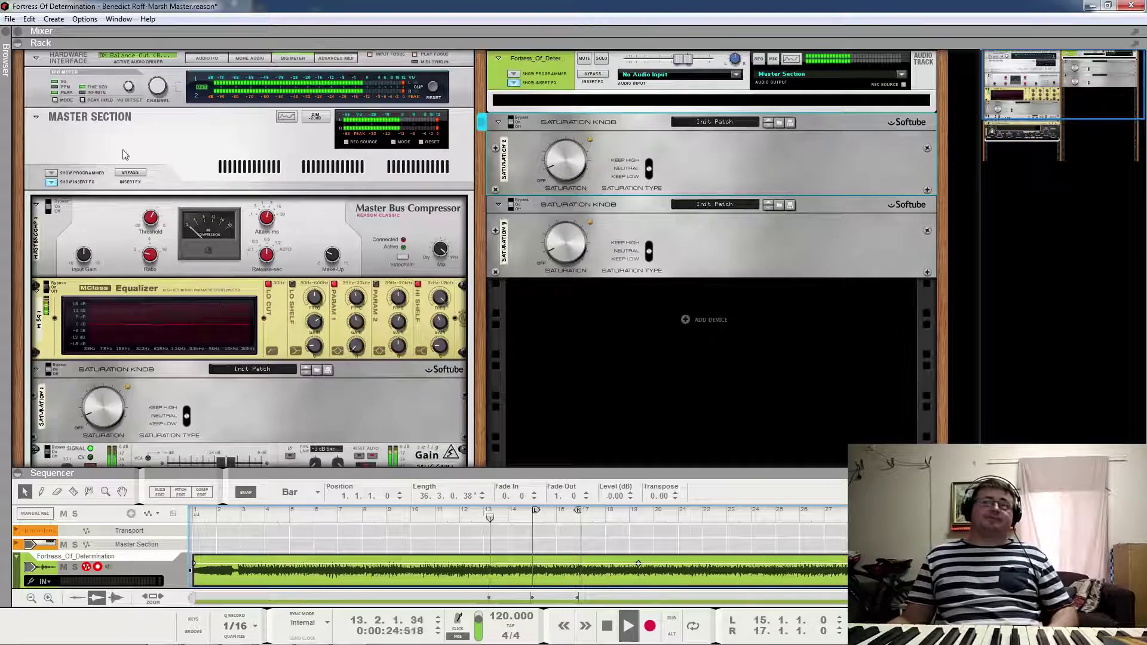
{"action": "left_click", "coordinate": [131, 174]}
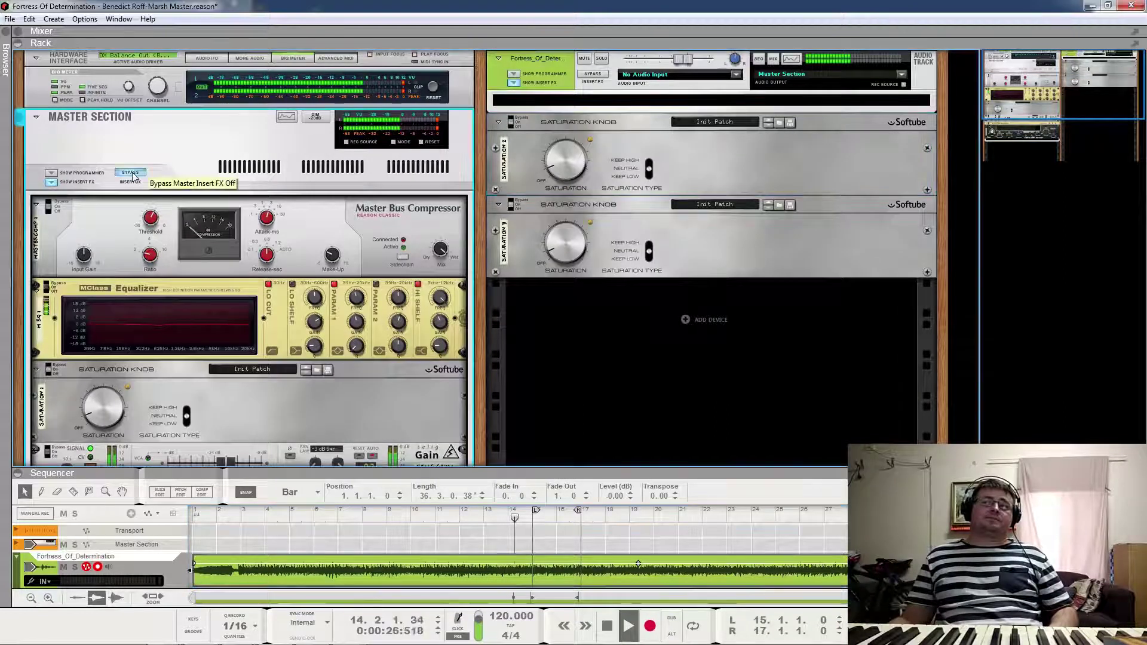
{"action": "left_click", "coordinate": [131, 173]}
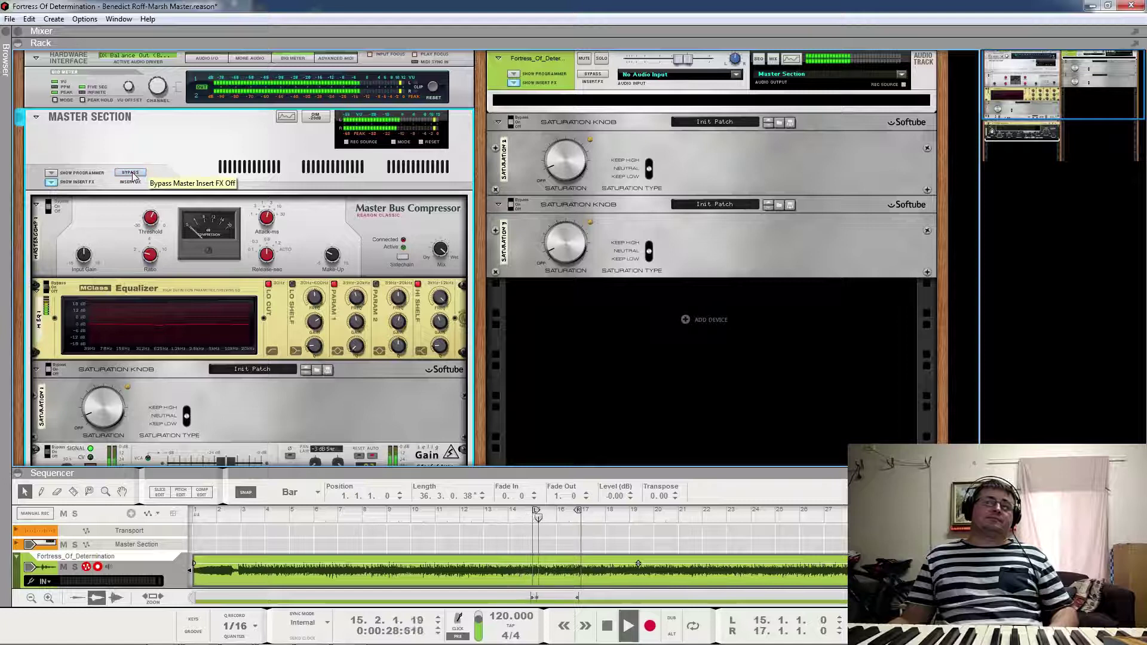